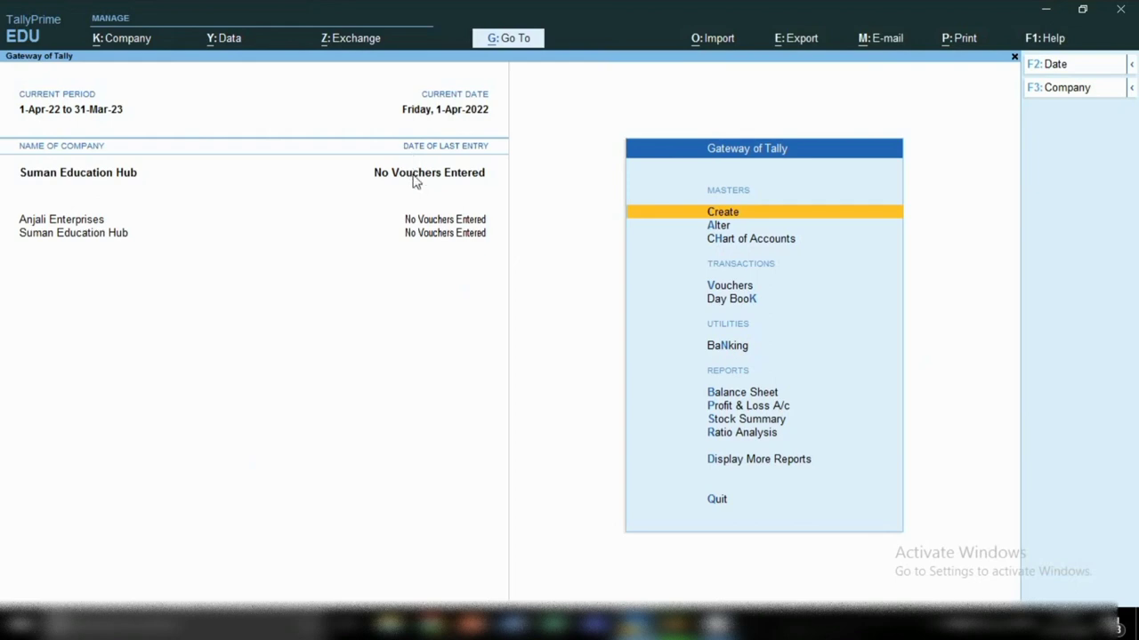
Step: Start a new company form, then discard it without saving
{"action": "left_click", "coordinate": [105, 43]}
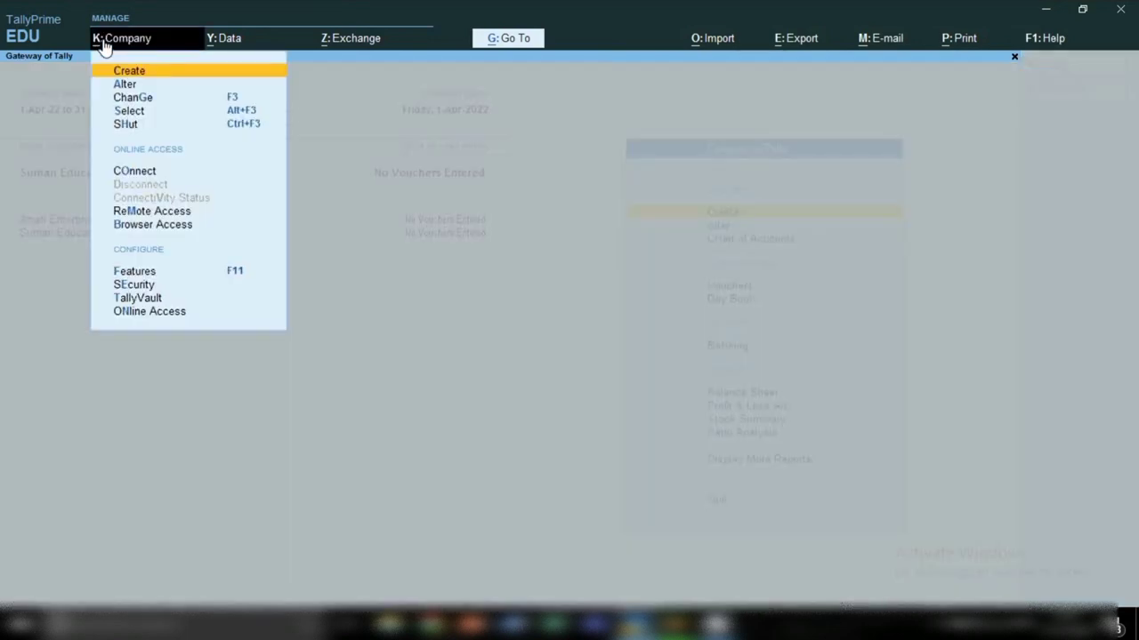
{"action": "left_click", "coordinate": [138, 71]}
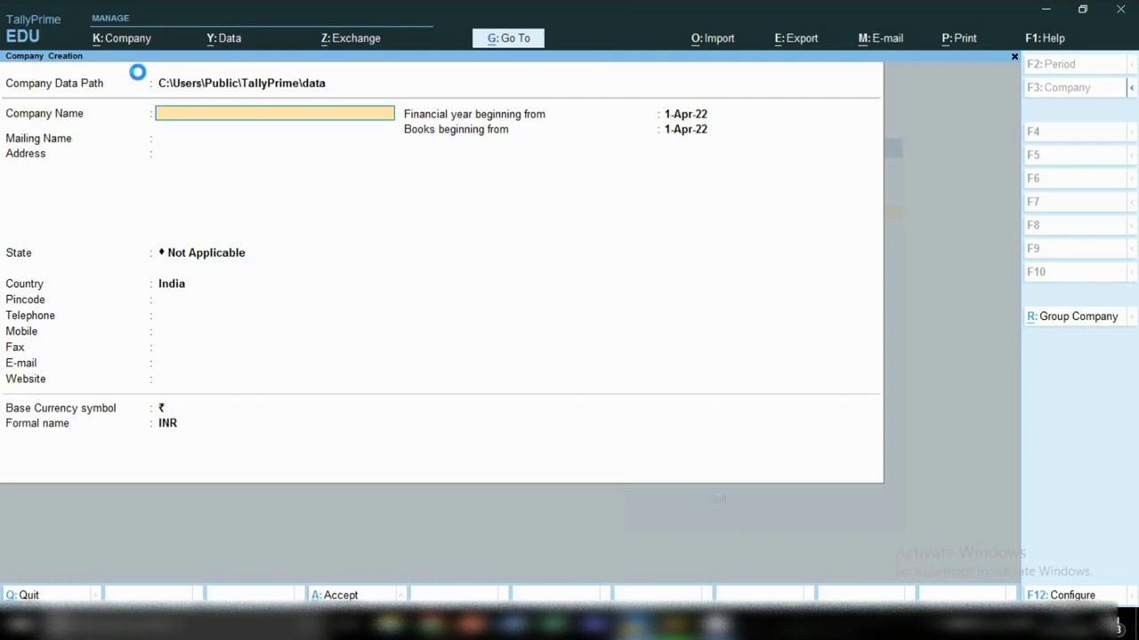
{"action": "key", "text": "Escape"}
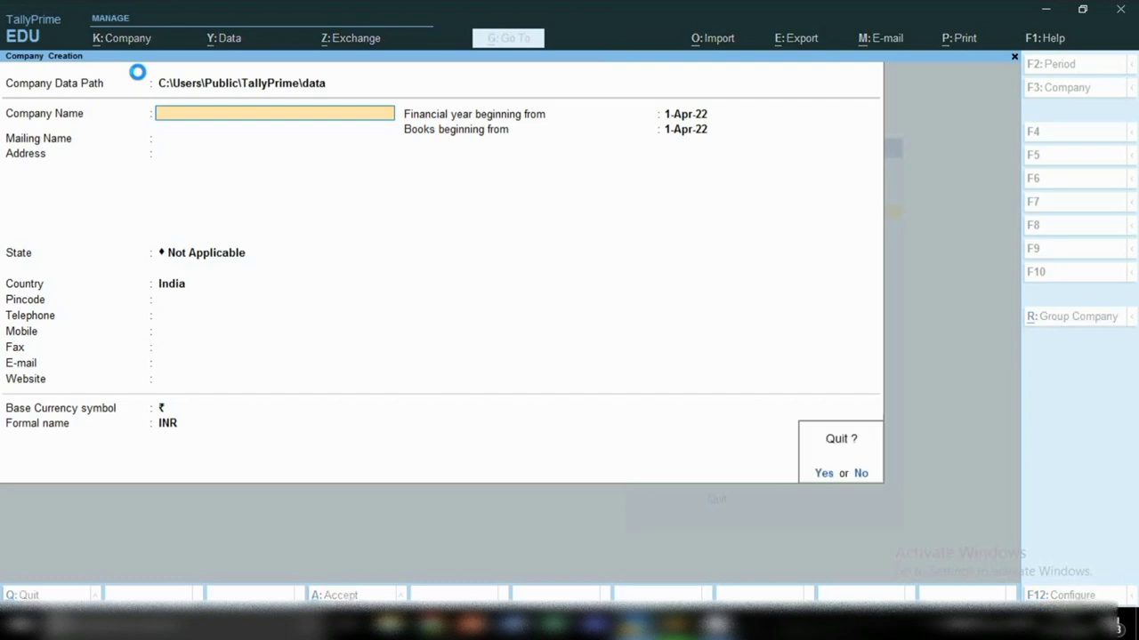
{"action": "key", "text": "y"}
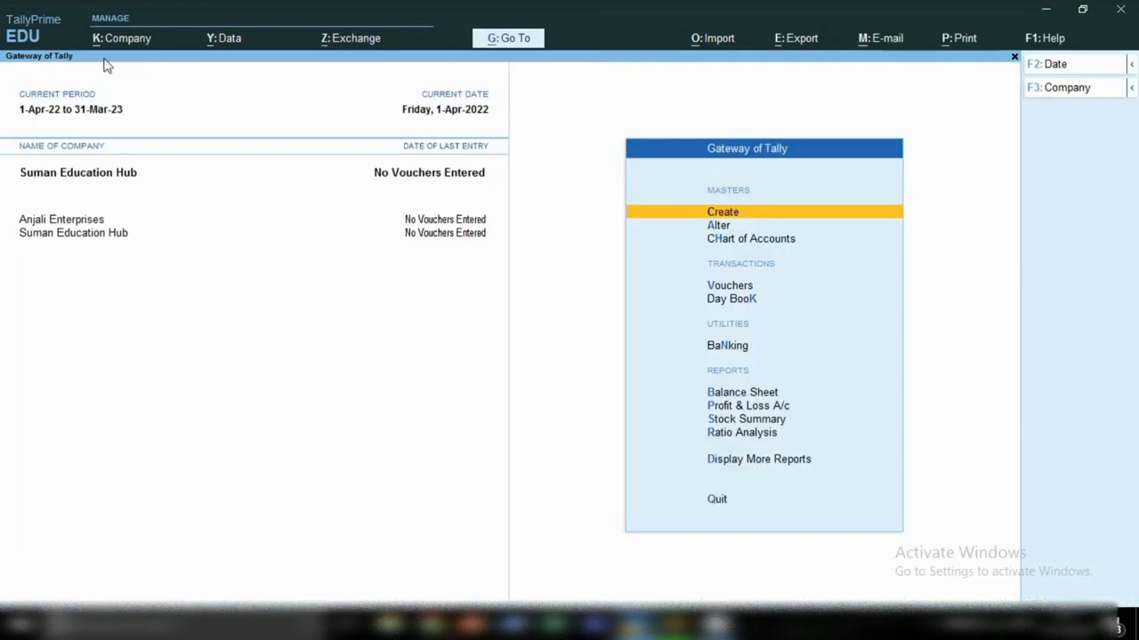
Step: Open Suman Education Hub's details through Company > Alter
{"action": "key", "text": "alt+k"}
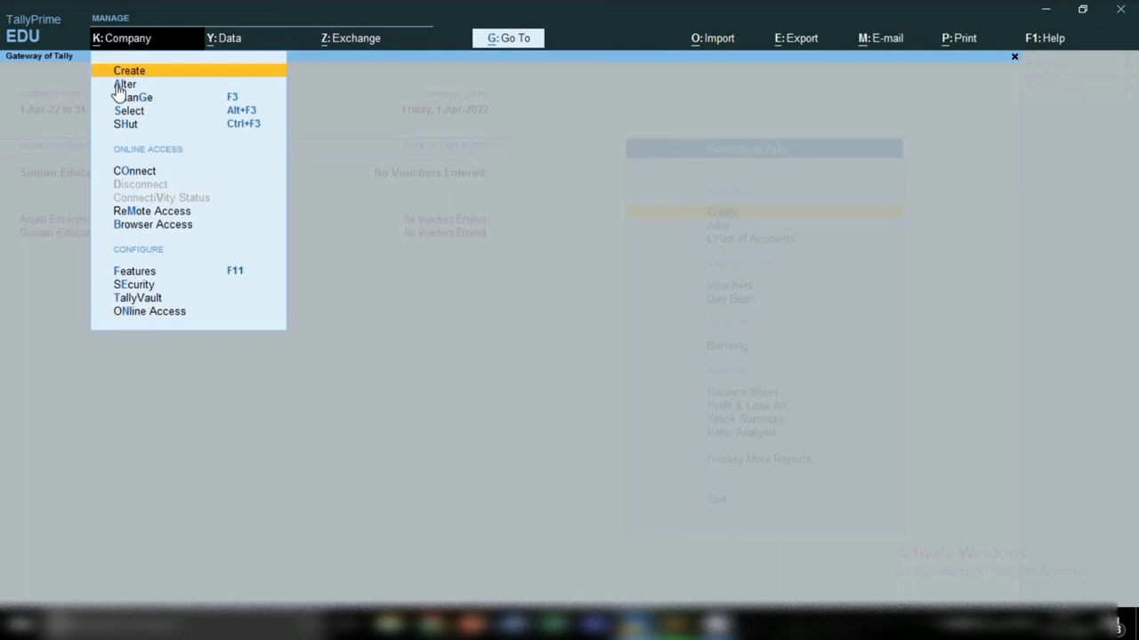
{"action": "left_click", "coordinate": [119, 85]}
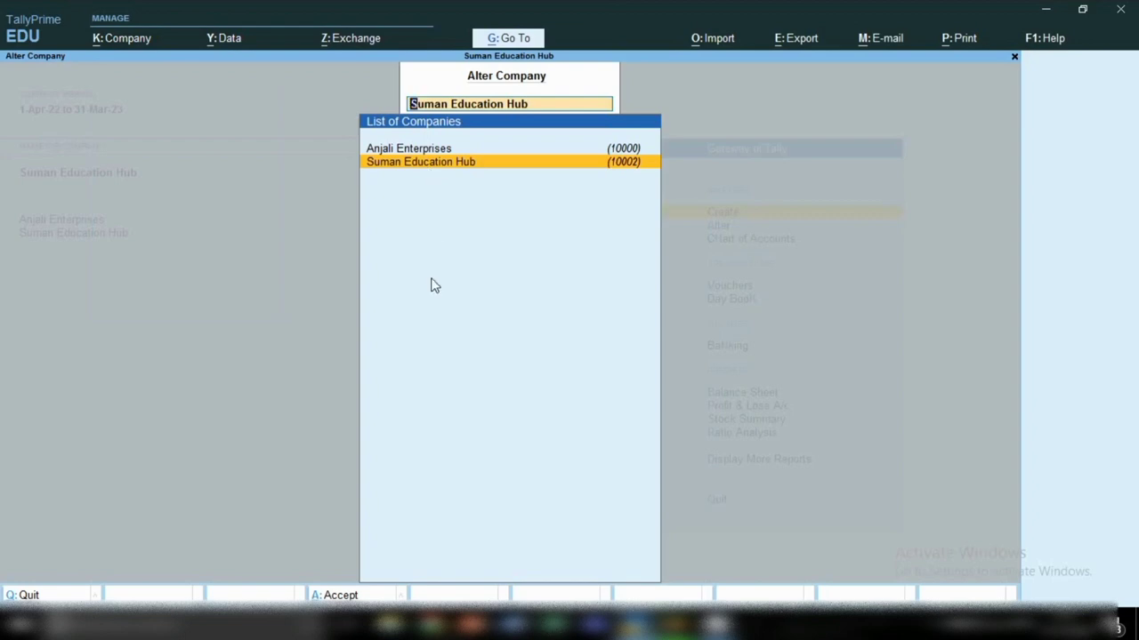
{"action": "left_click", "coordinate": [410, 149]}
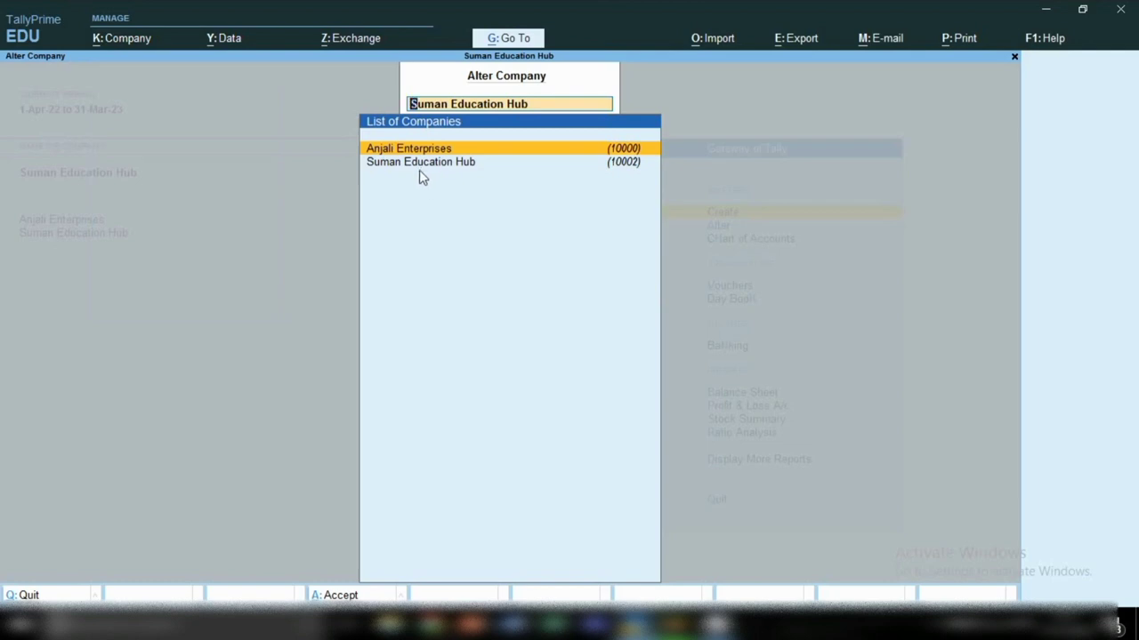
{"action": "key", "text": "Down"}
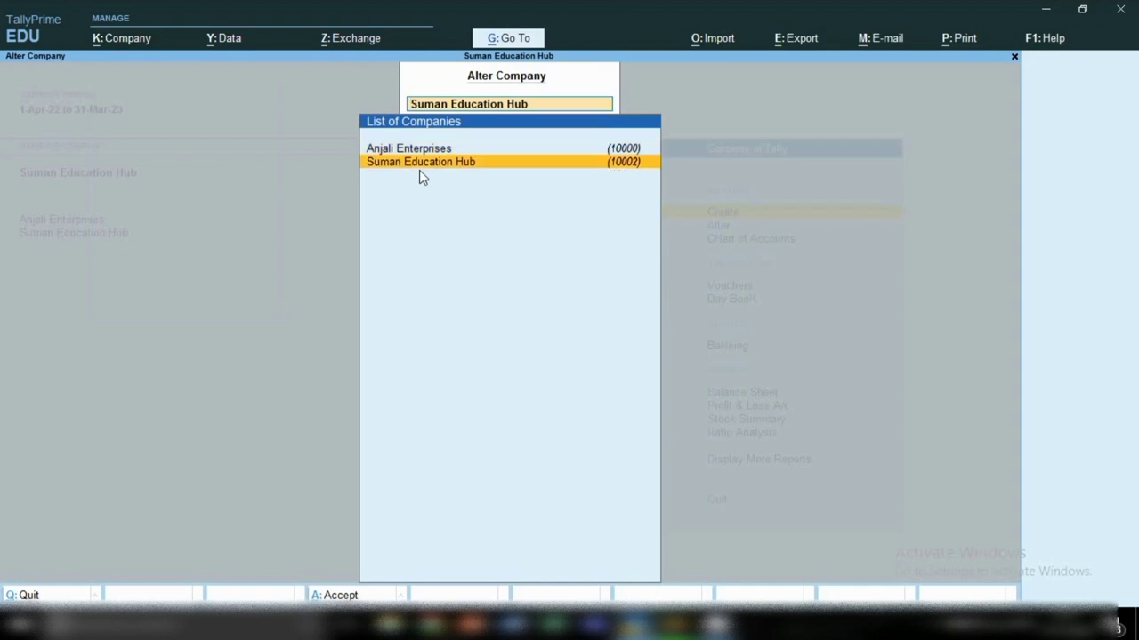
{"action": "key", "text": "Return"}
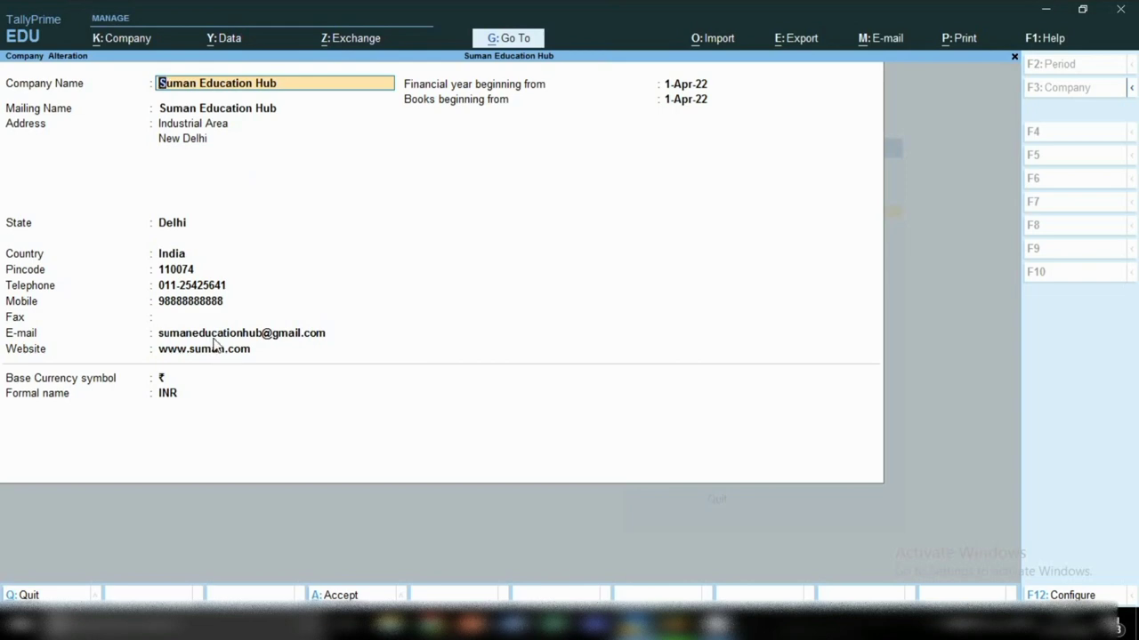
Step: Append a second mobile number and accept the altered company details
{"action": "left_click", "coordinate": [190, 307]}
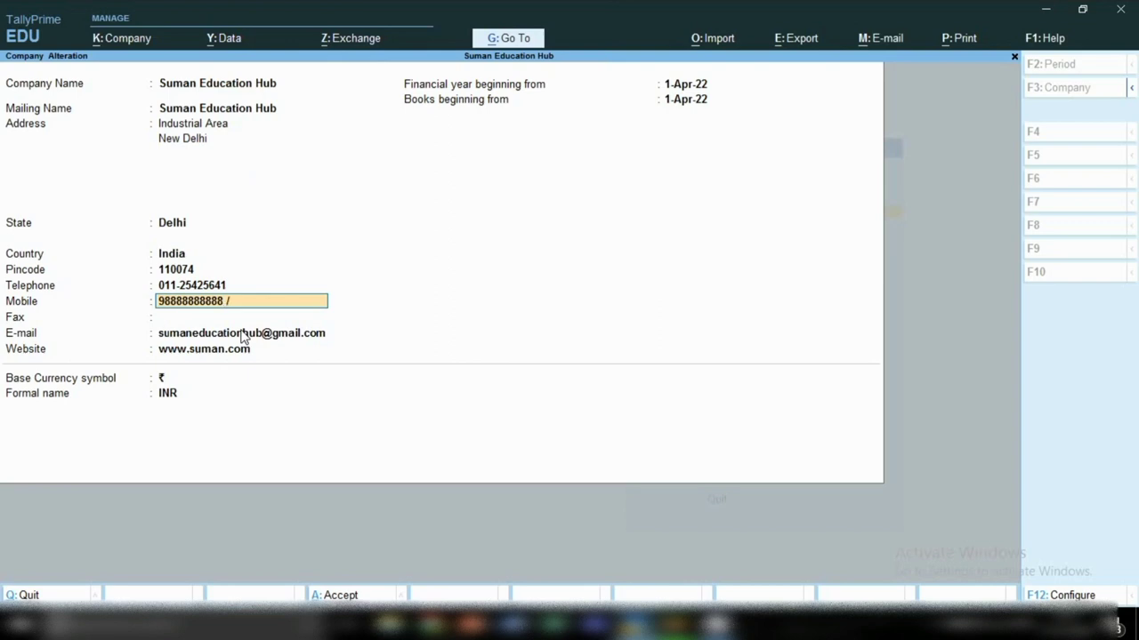
{"action": "key", "text": "Return"}
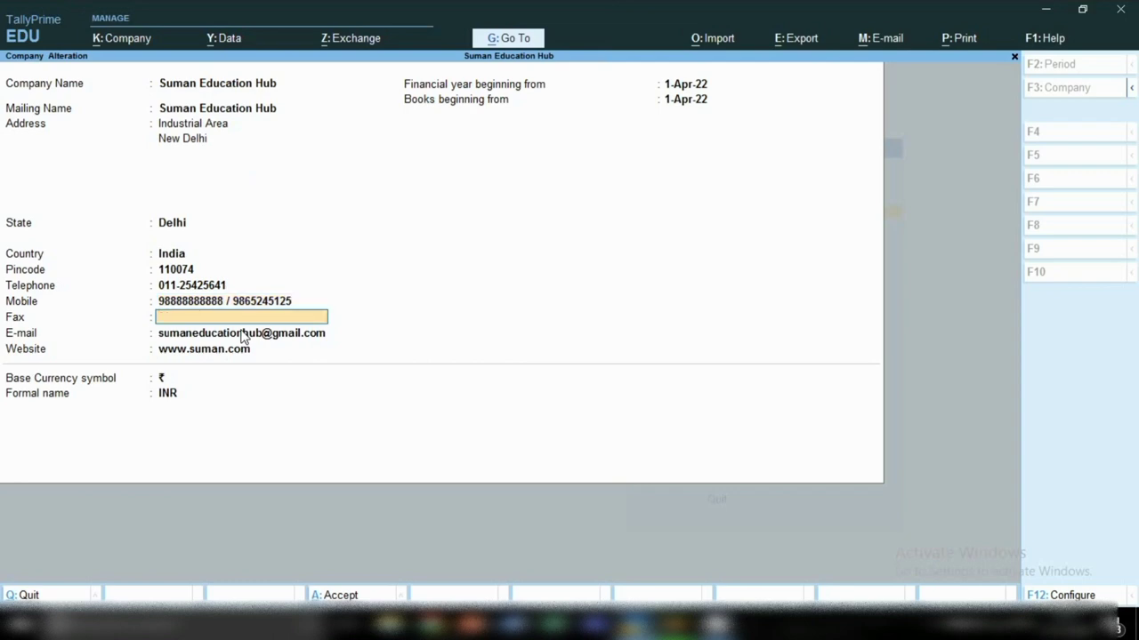
{"action": "key", "text": "Return"}
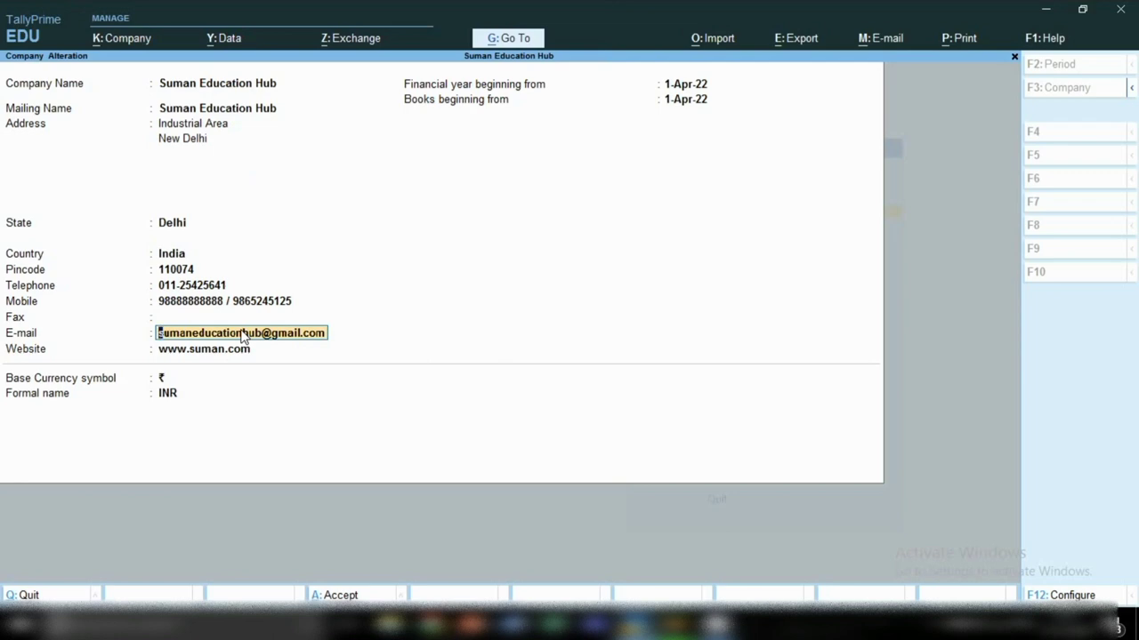
{"action": "key", "text": "ctrl"}
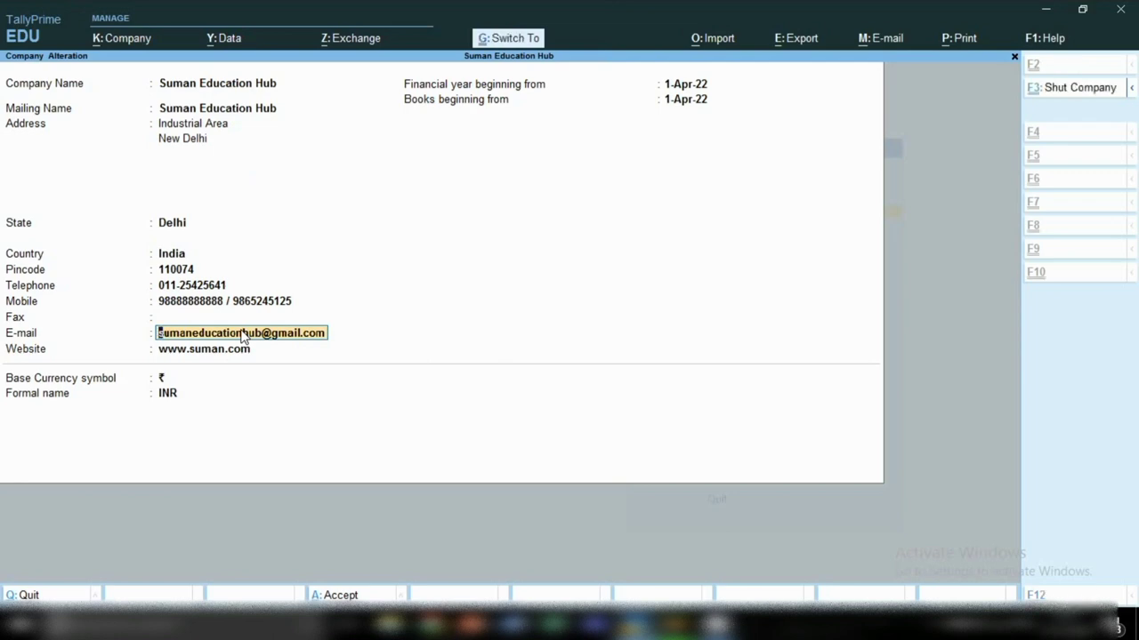
{"action": "key", "text": "ctrl+a"}
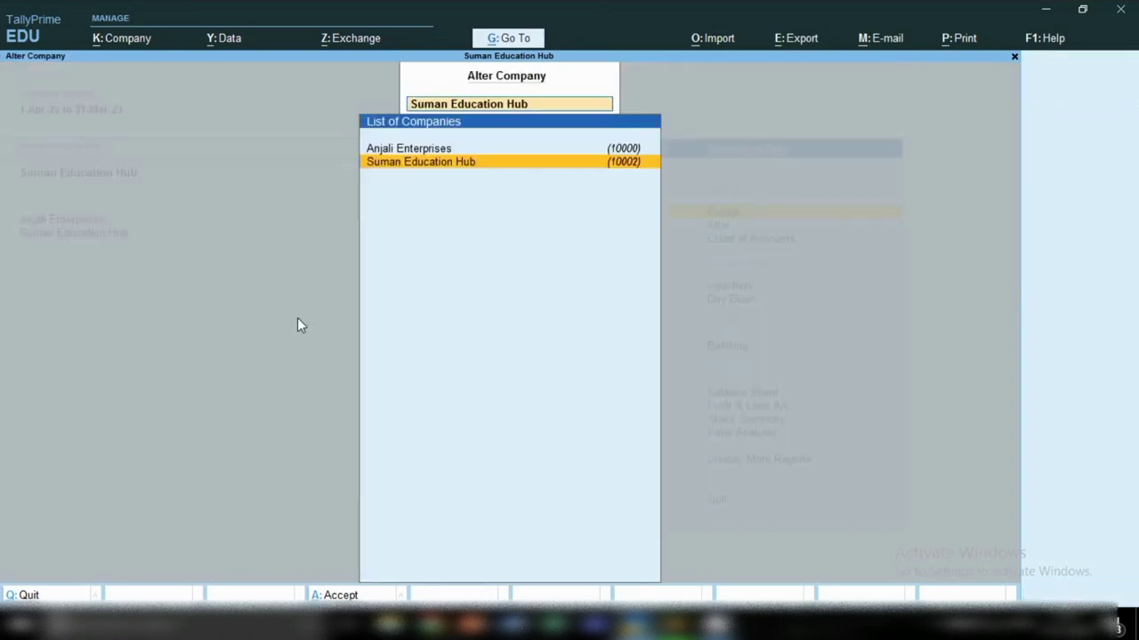
Step: Leave company alteration and return to the Gateway of Tally
{"action": "key", "text": "BackSpace"}
{"action": "key", "text": "Escape"}
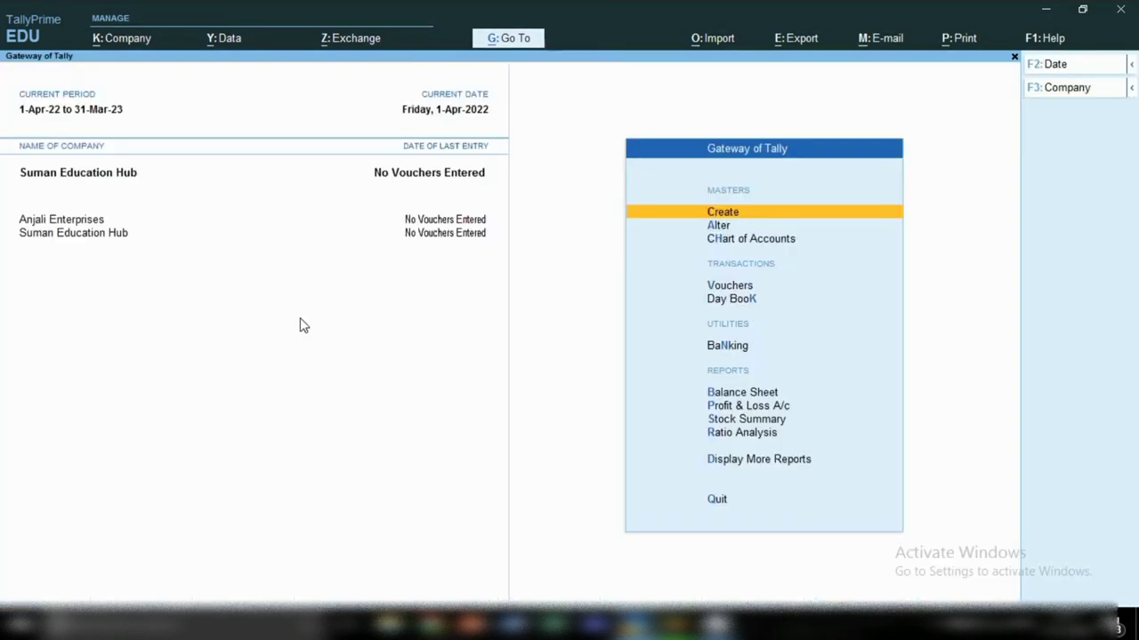
{"action": "left_click", "coordinate": [111, 38]}
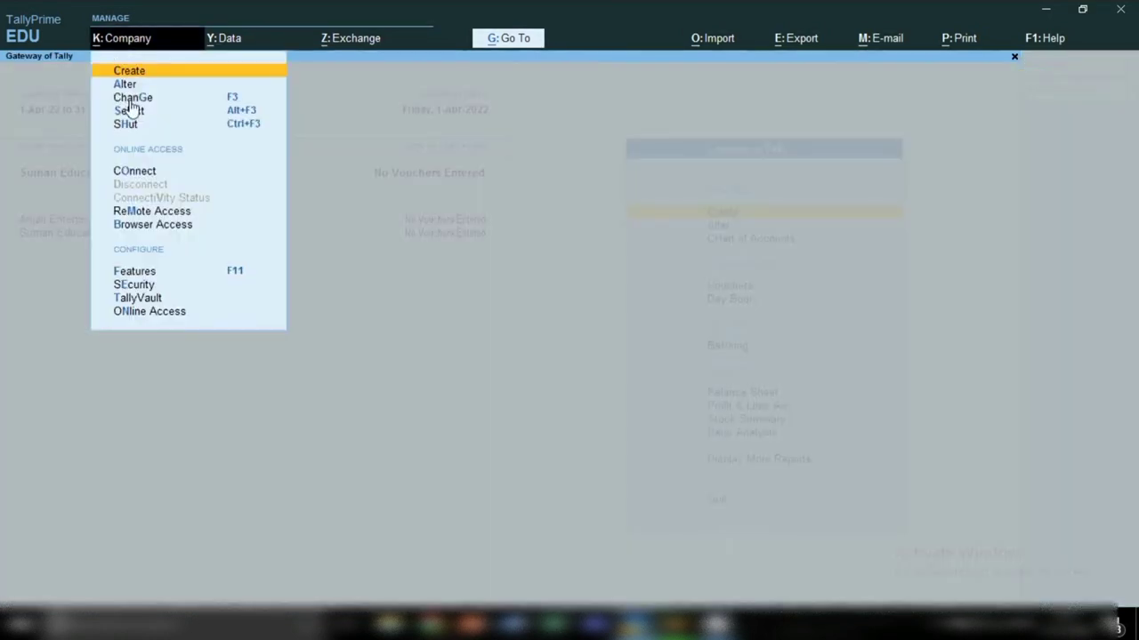
{"action": "left_click", "coordinate": [131, 101]}
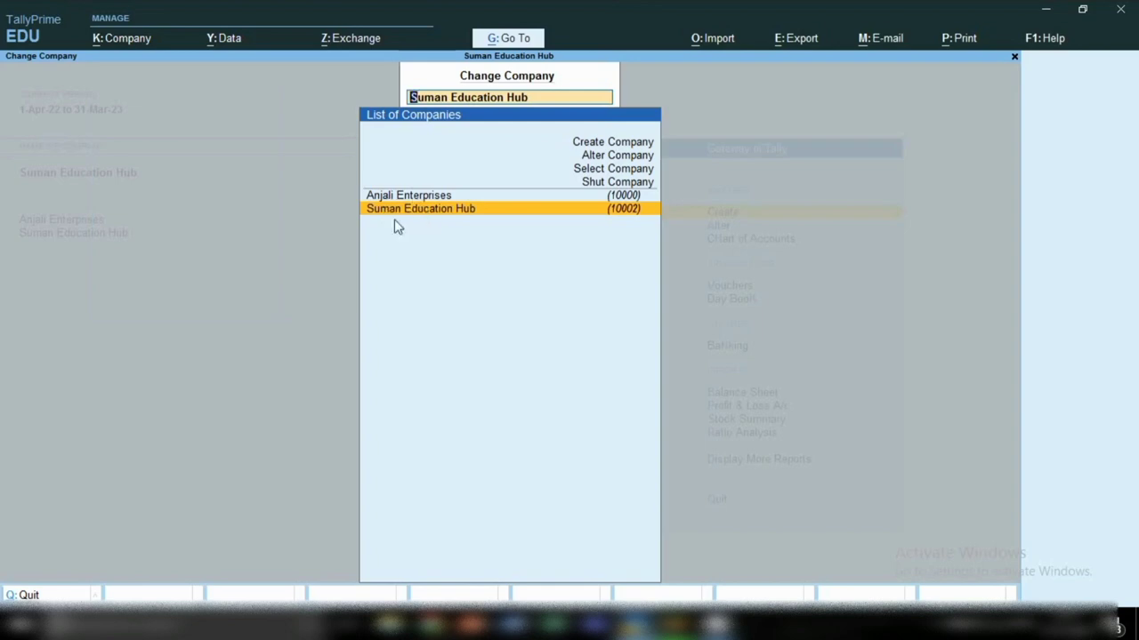
{"action": "left_click", "coordinate": [444, 213]}
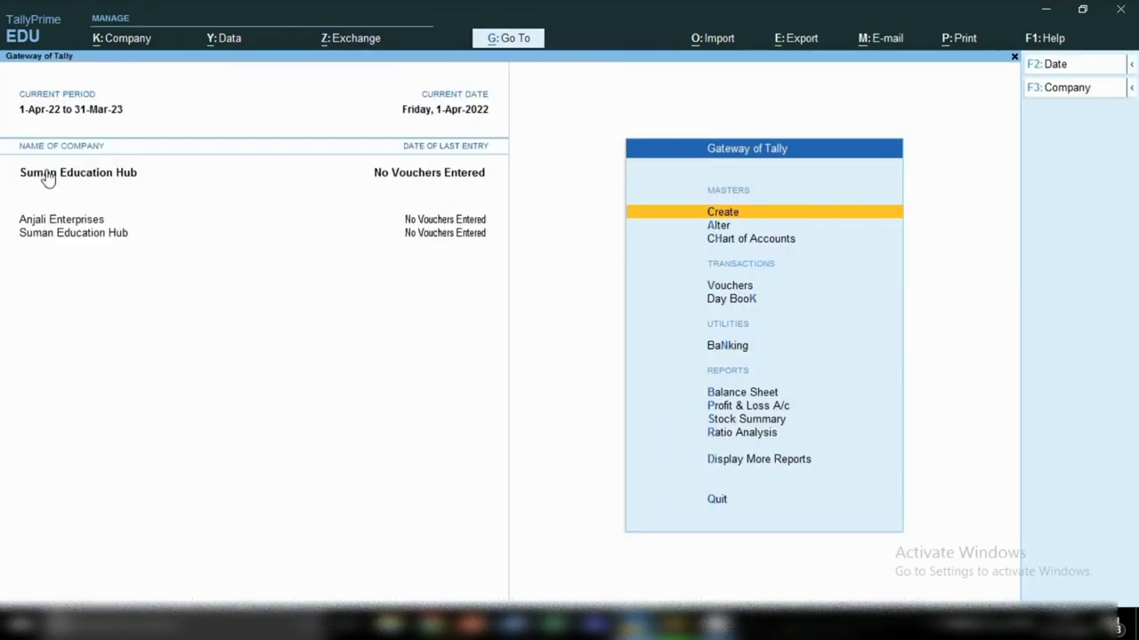
{"action": "left_click", "coordinate": [112, 44]}
Step: Shut Suman Education Hub from the Company menu
{"action": "left_click", "coordinate": [112, 46]}
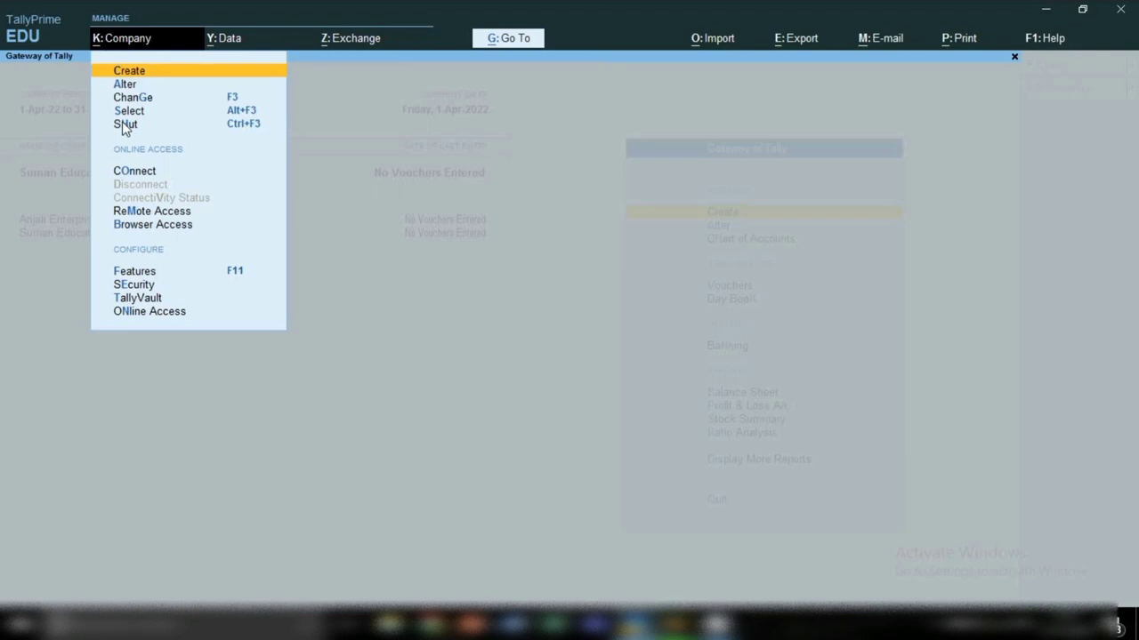
{"action": "left_click", "coordinate": [125, 124]}
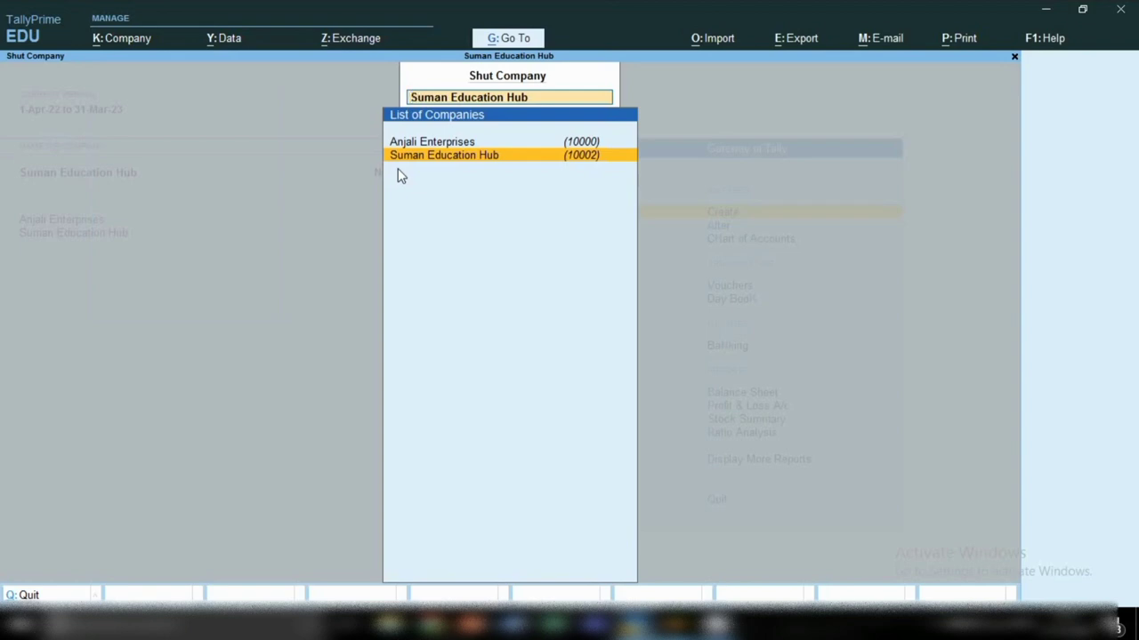
{"action": "key", "text": "Return"}
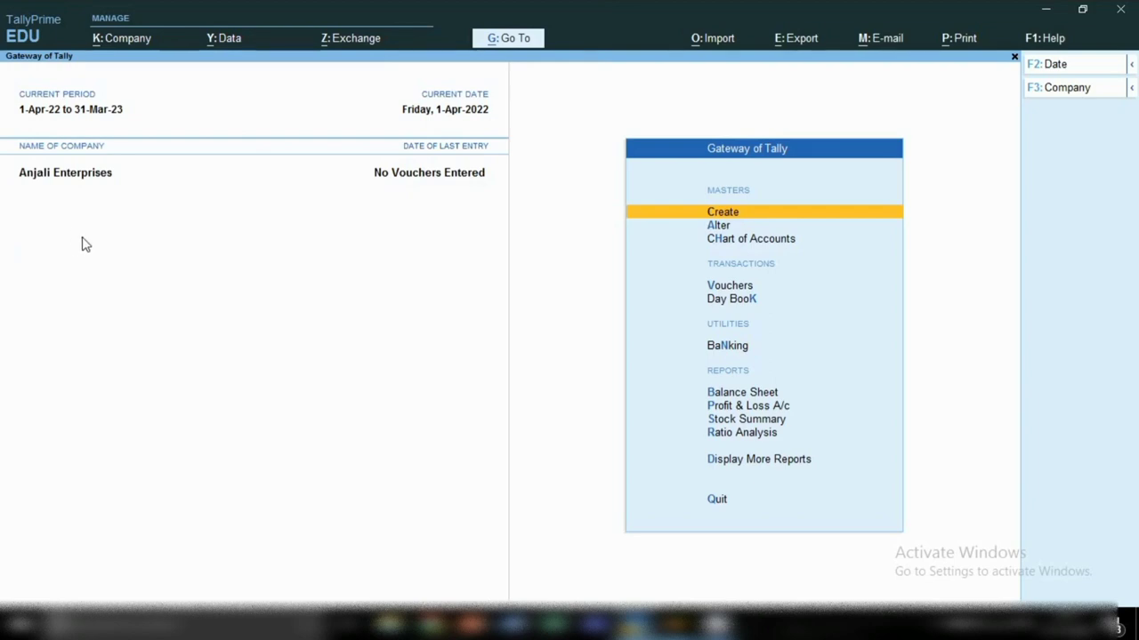
{"action": "left_click", "coordinate": [131, 46]}
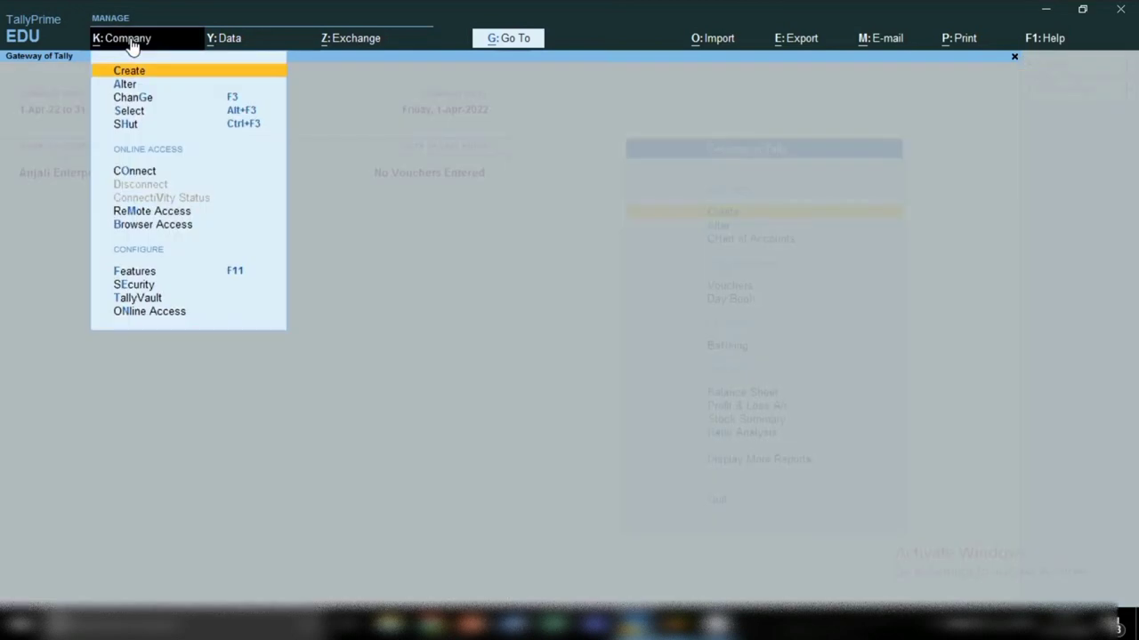
{"action": "left_click", "coordinate": [136, 173]}
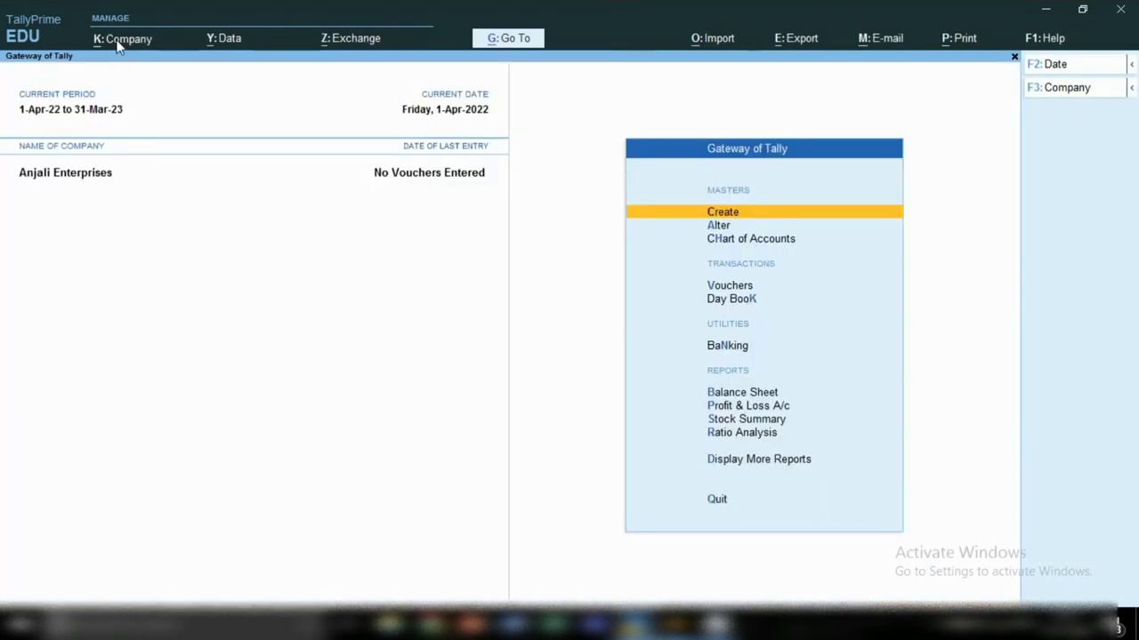
{"action": "left_click", "coordinate": [116, 41]}
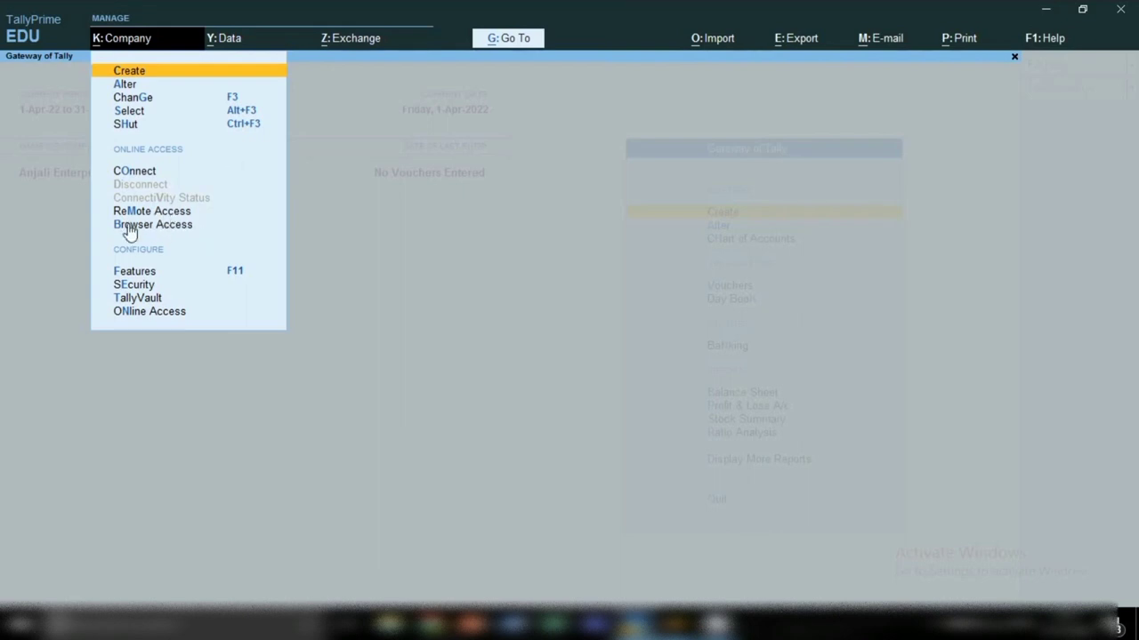
{"action": "left_click", "coordinate": [136, 277]}
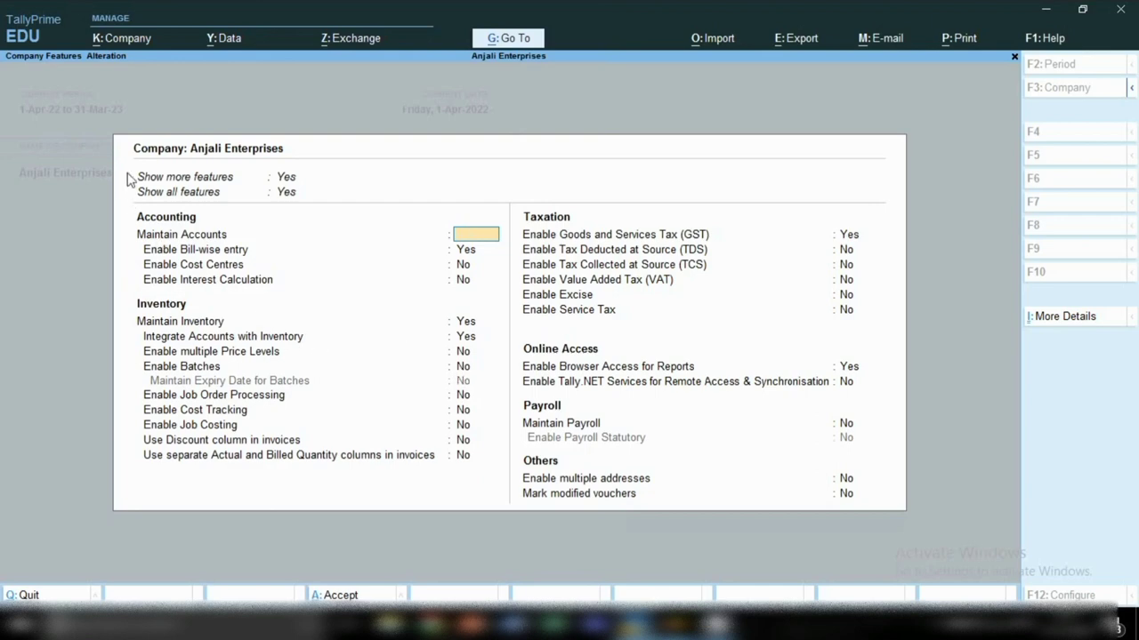
{"action": "key", "text": "Escape"}
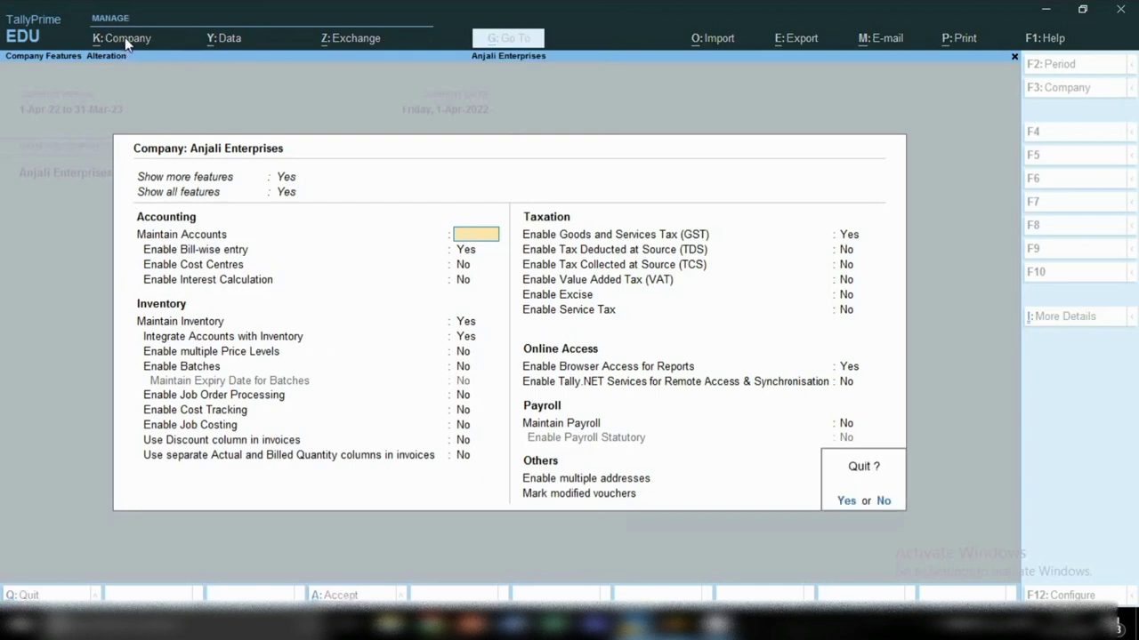
{"action": "key", "text": "y"}
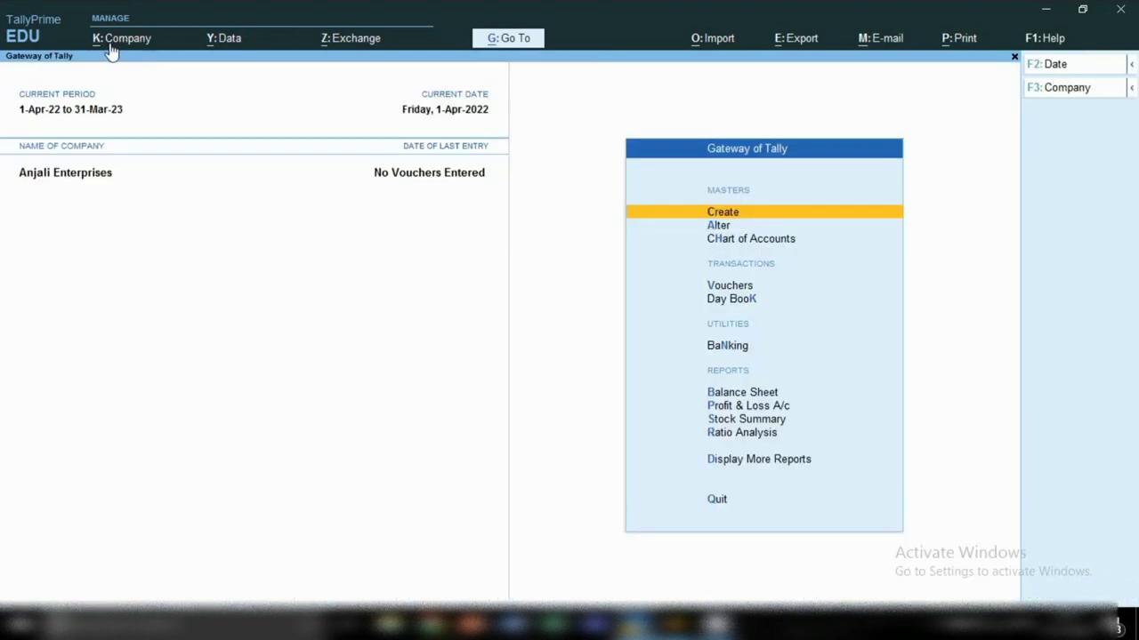
{"action": "left_click", "coordinate": [111, 44]}
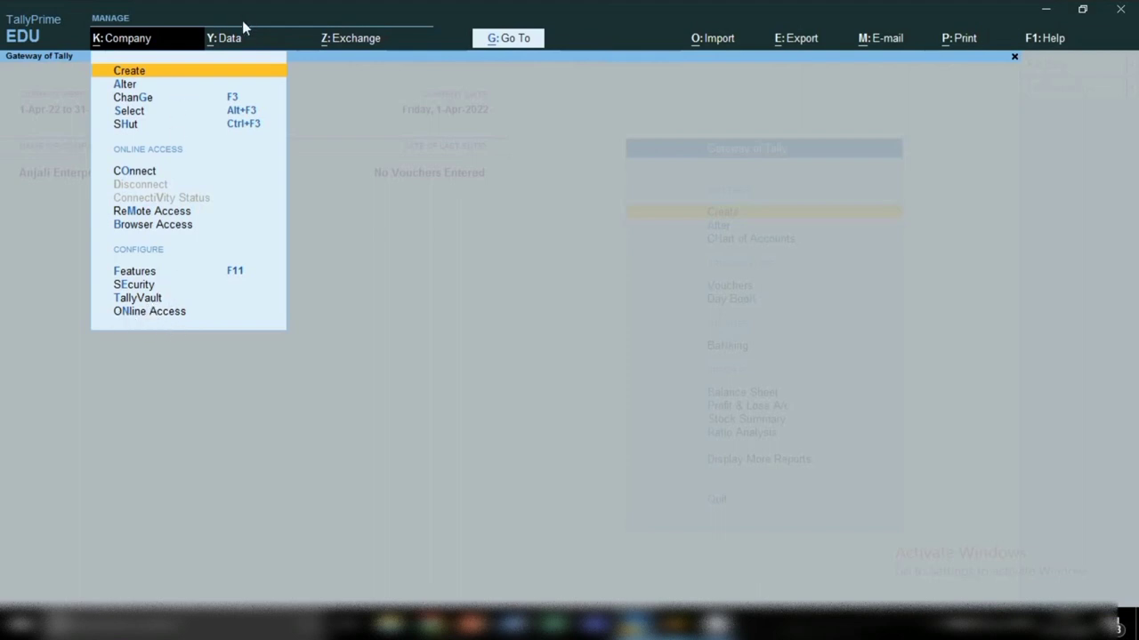
{"action": "left_click", "coordinate": [233, 45]}
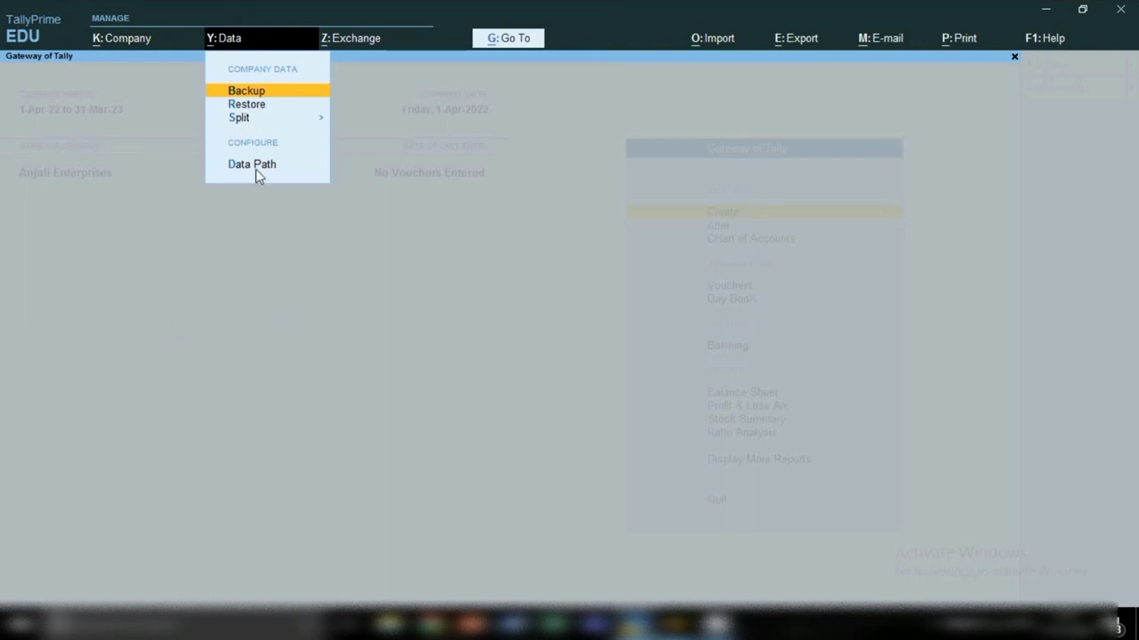
{"action": "left_click", "coordinate": [358, 42]}
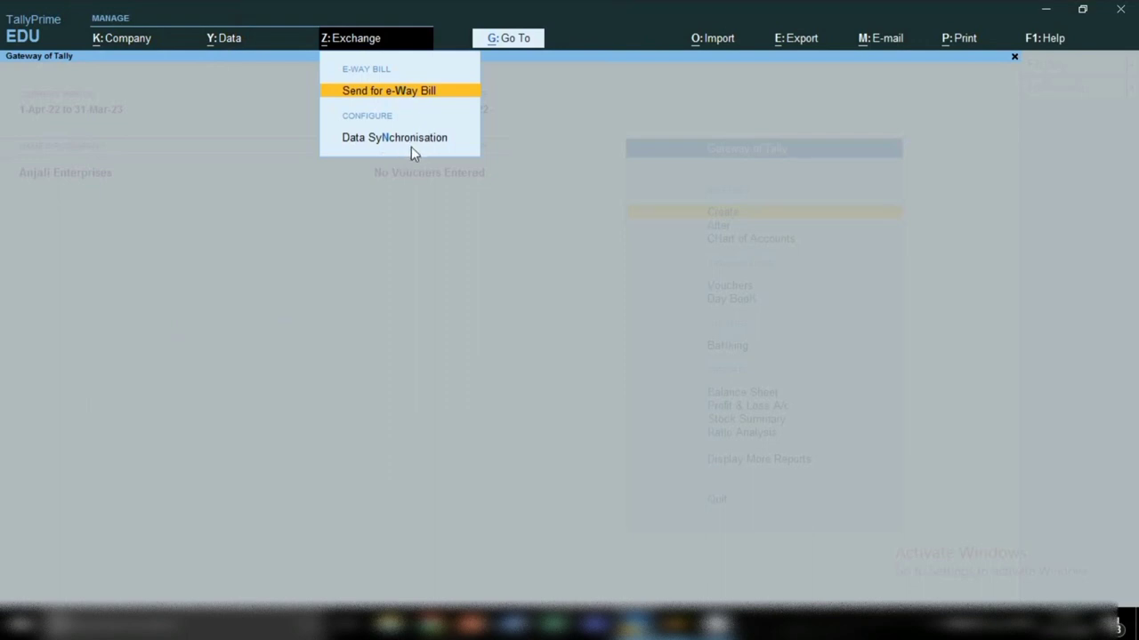
{"action": "left_click", "coordinate": [352, 235]}
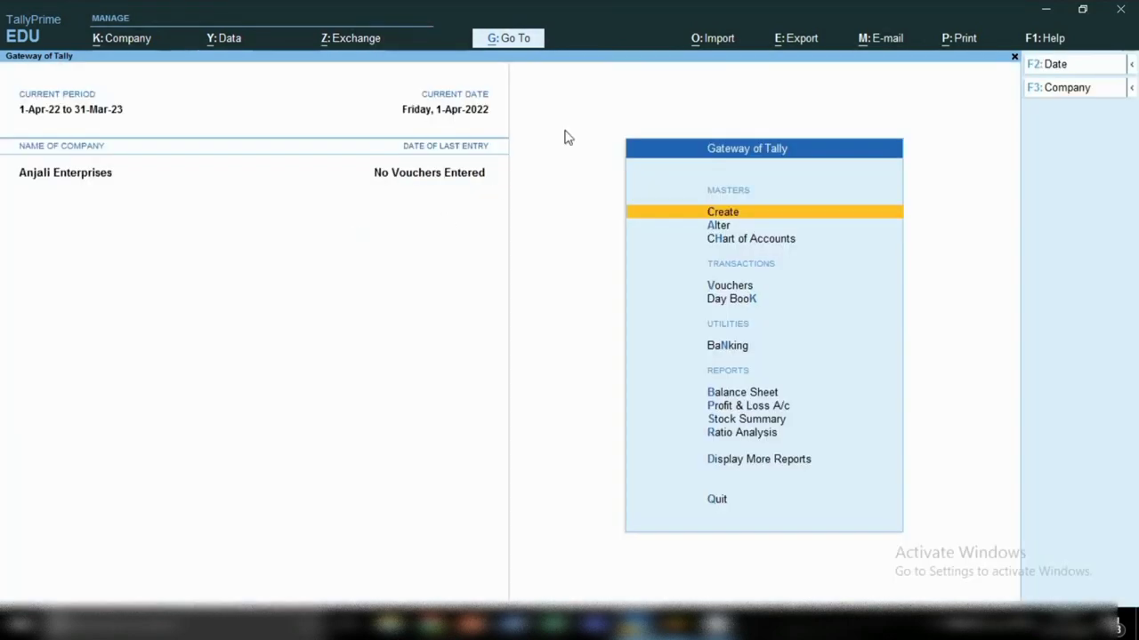
Step: Browse the Import, Export, E-mail and Print menus, then open TallyHelp
{"action": "left_click", "coordinate": [714, 45]}
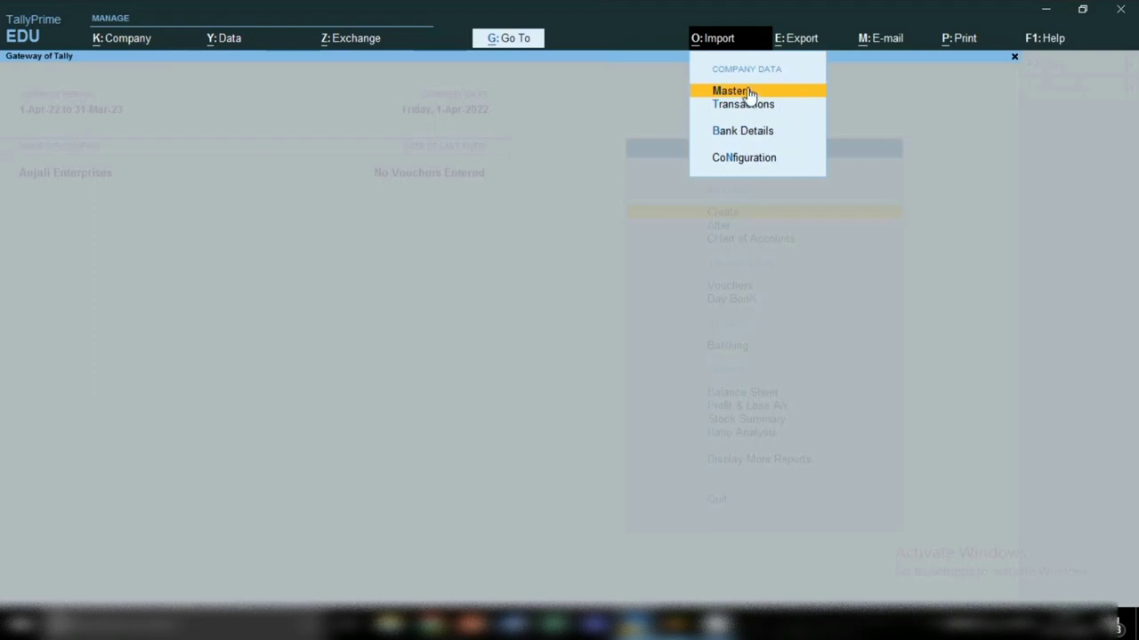
{"action": "left_click", "coordinate": [799, 41]}
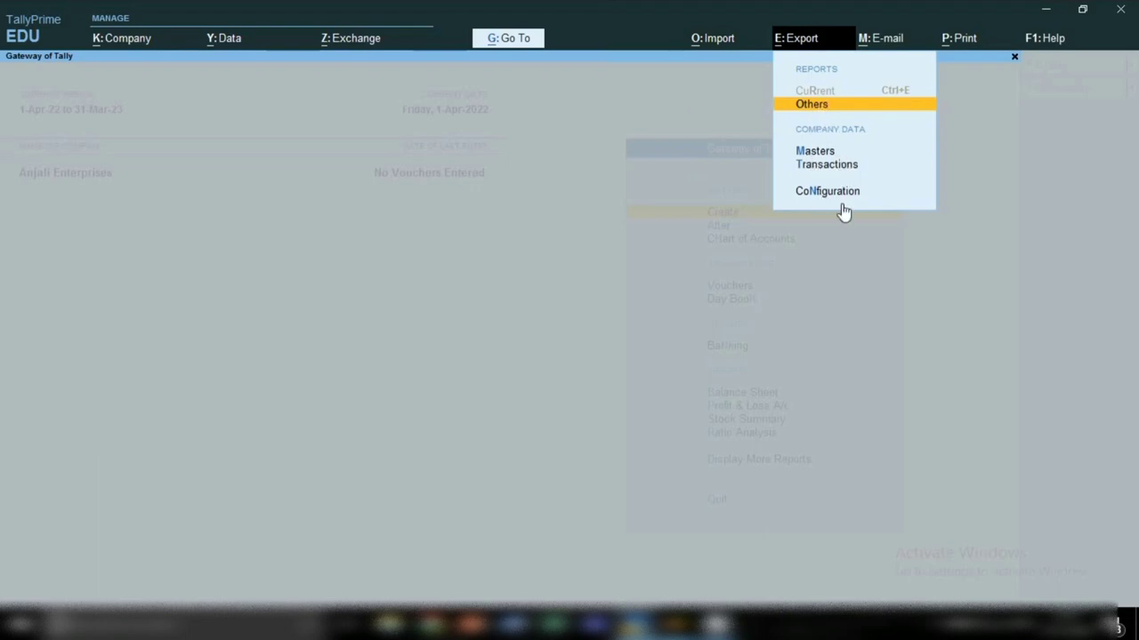
{"action": "left_click", "coordinate": [890, 42]}
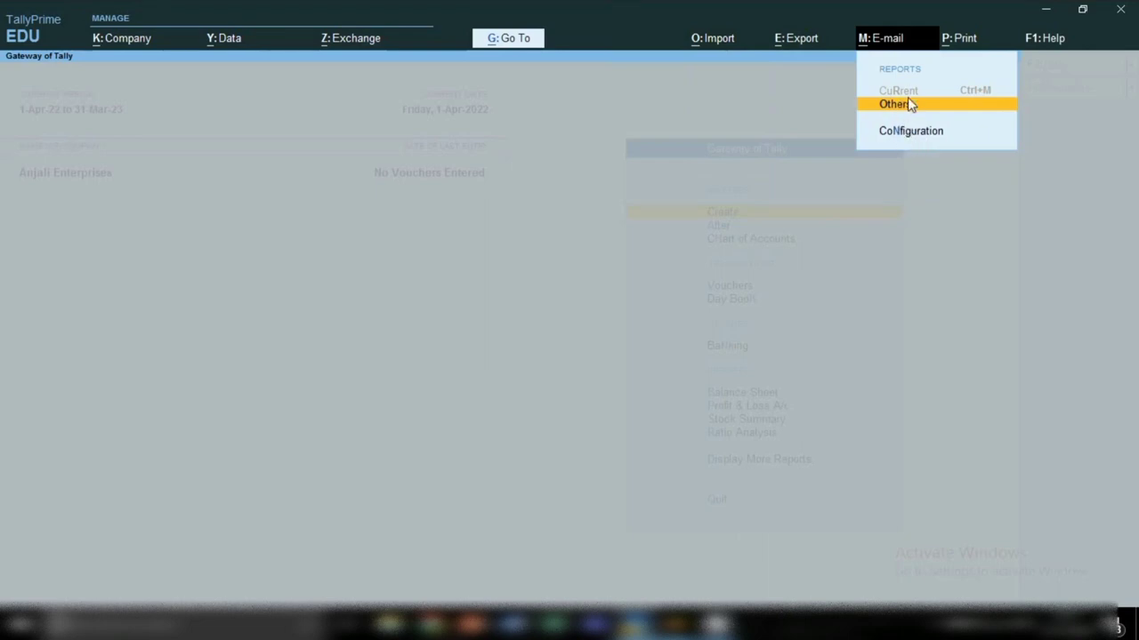
{"action": "left_click", "coordinate": [965, 44]}
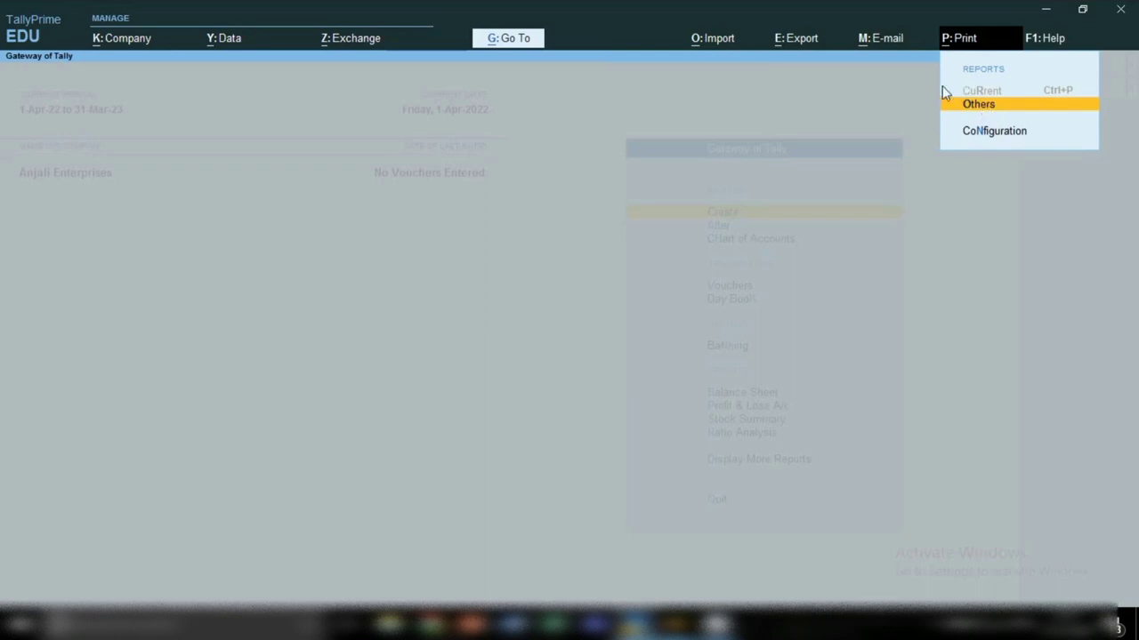
{"action": "left_click", "coordinate": [1050, 40]}
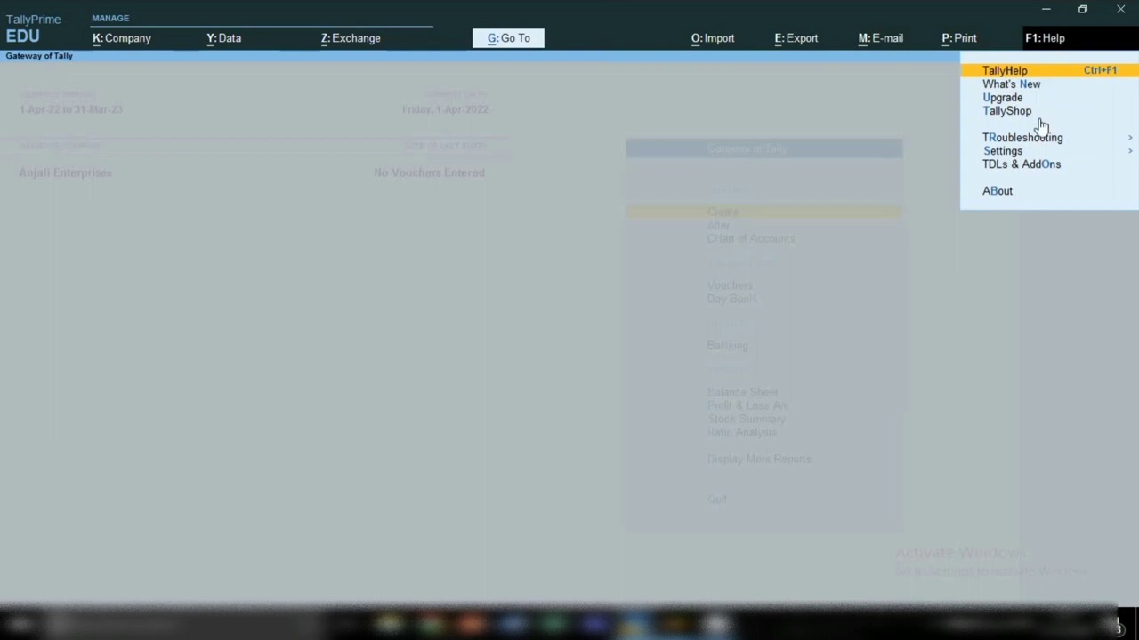
{"action": "left_click", "coordinate": [1012, 77]}
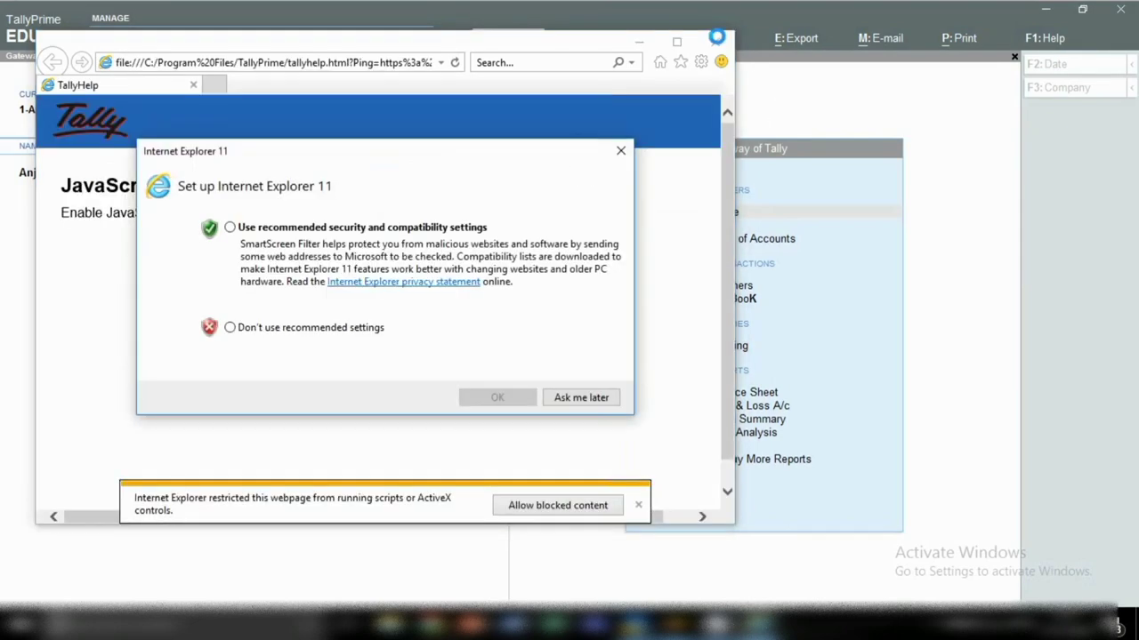
Step: Dismiss the IE 11 setup prompt and close the TallyHelp tab and browser window
{"action": "left_click", "coordinate": [620, 151]}
{"action": "left_click", "coordinate": [721, 45]}
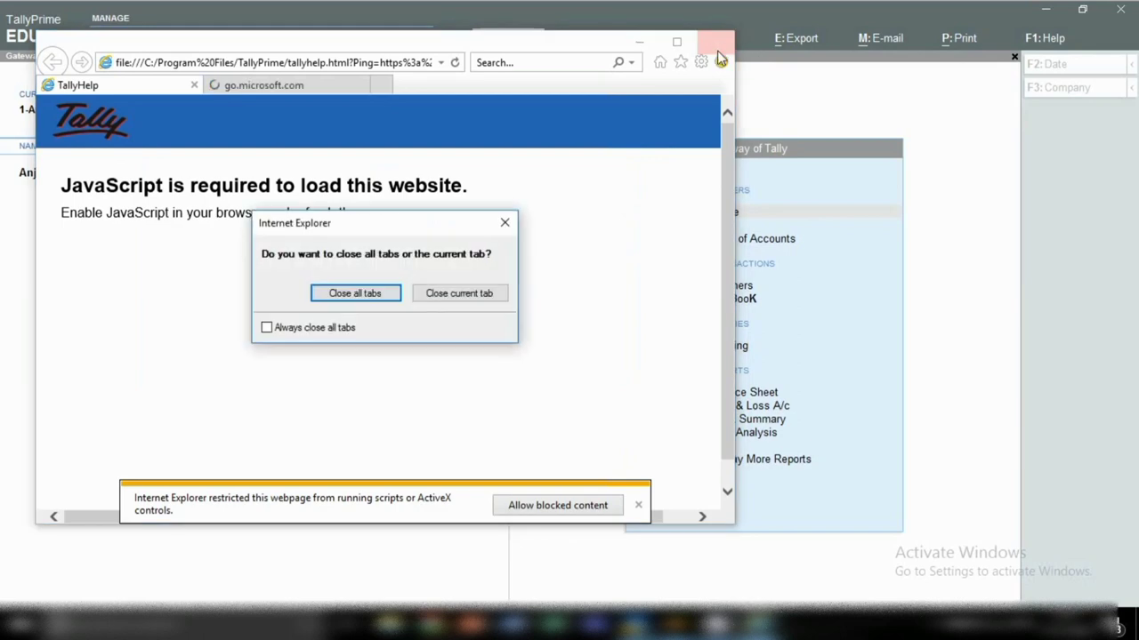
{"action": "left_click", "coordinate": [438, 296]}
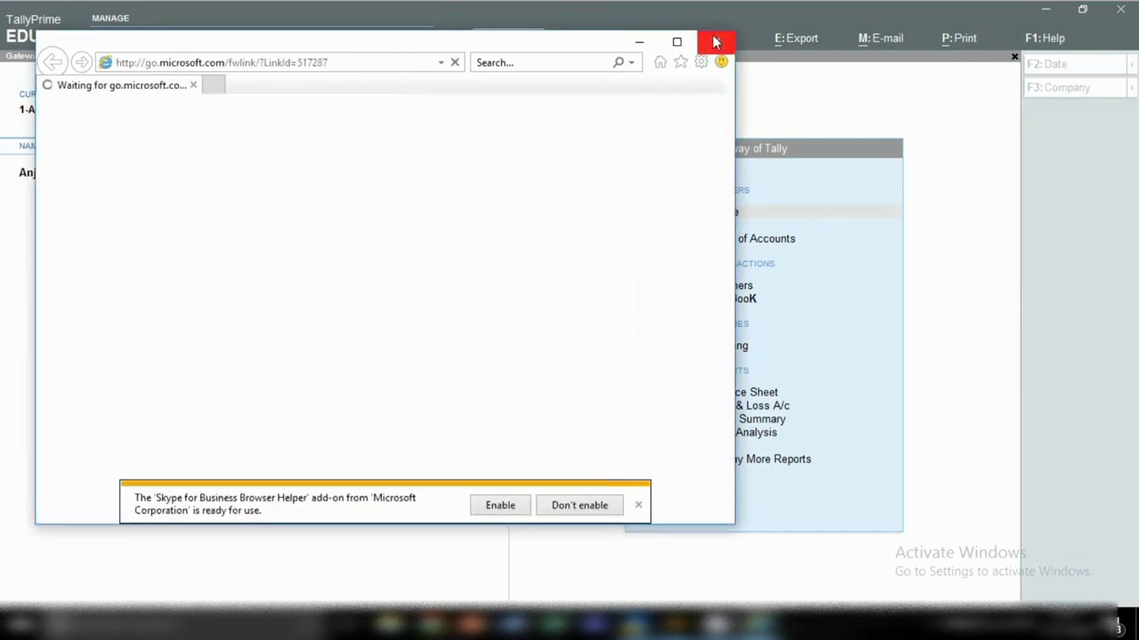
{"action": "left_click", "coordinate": [721, 42]}
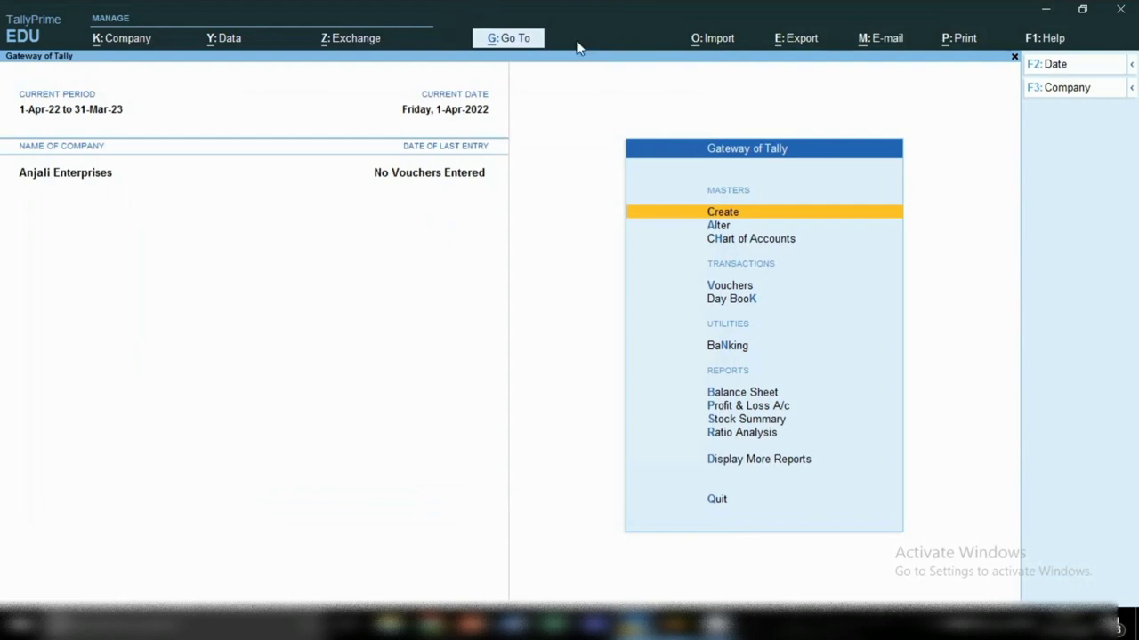
{"action": "left_click", "coordinate": [510, 40]}
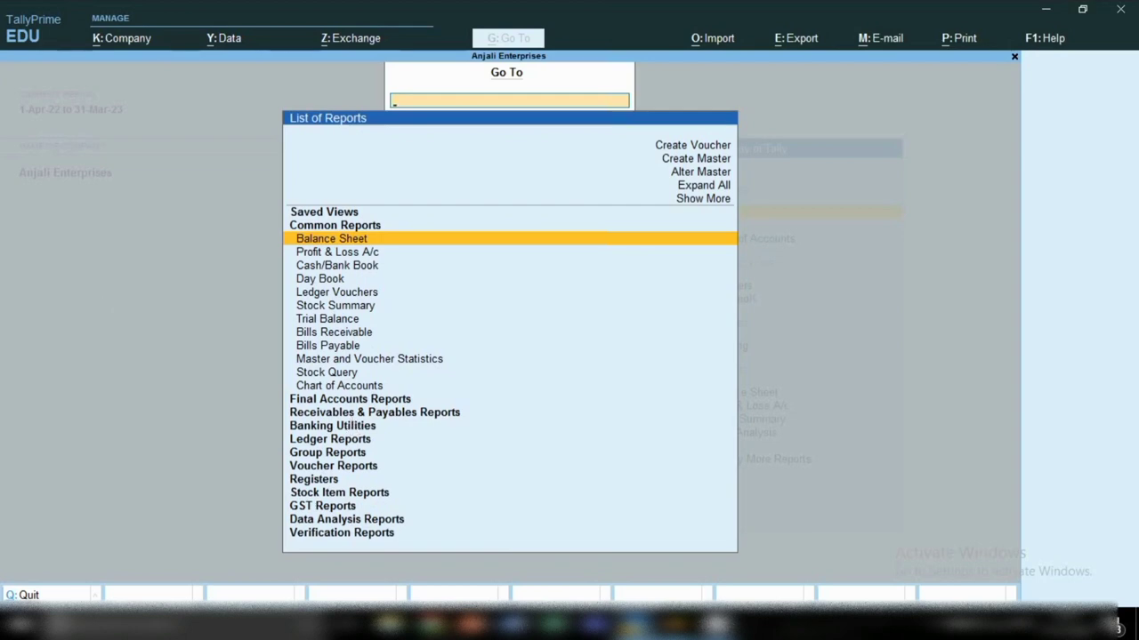
{"action": "left_click", "coordinate": [935, 626]}
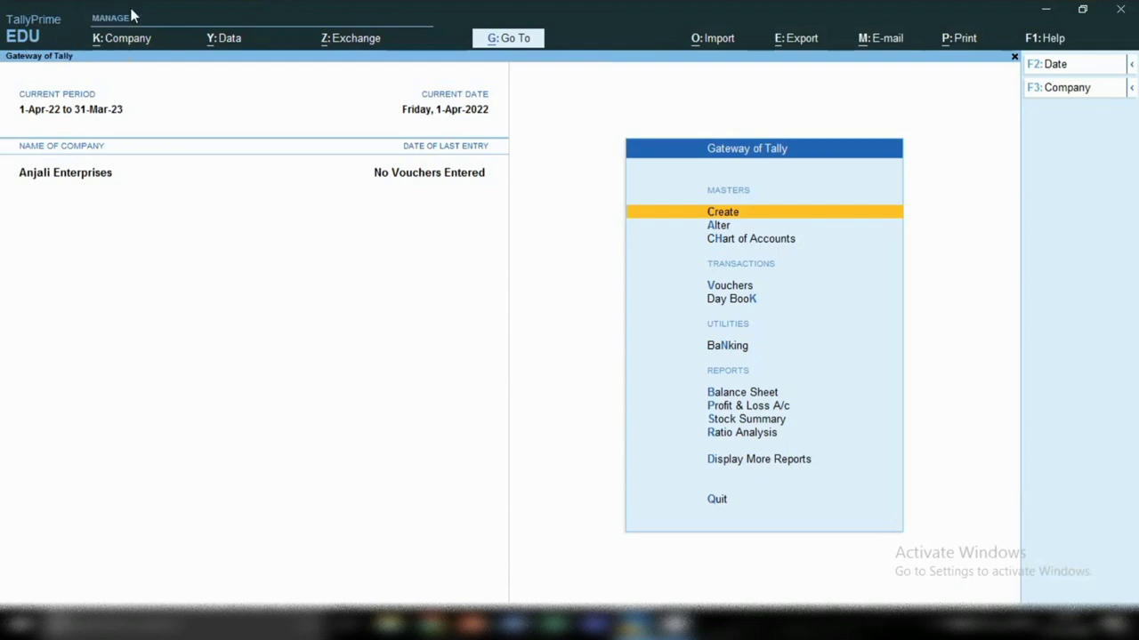
Step: Show the Company menu with its create, alter and shut actions
{"action": "left_click", "coordinate": [118, 41]}
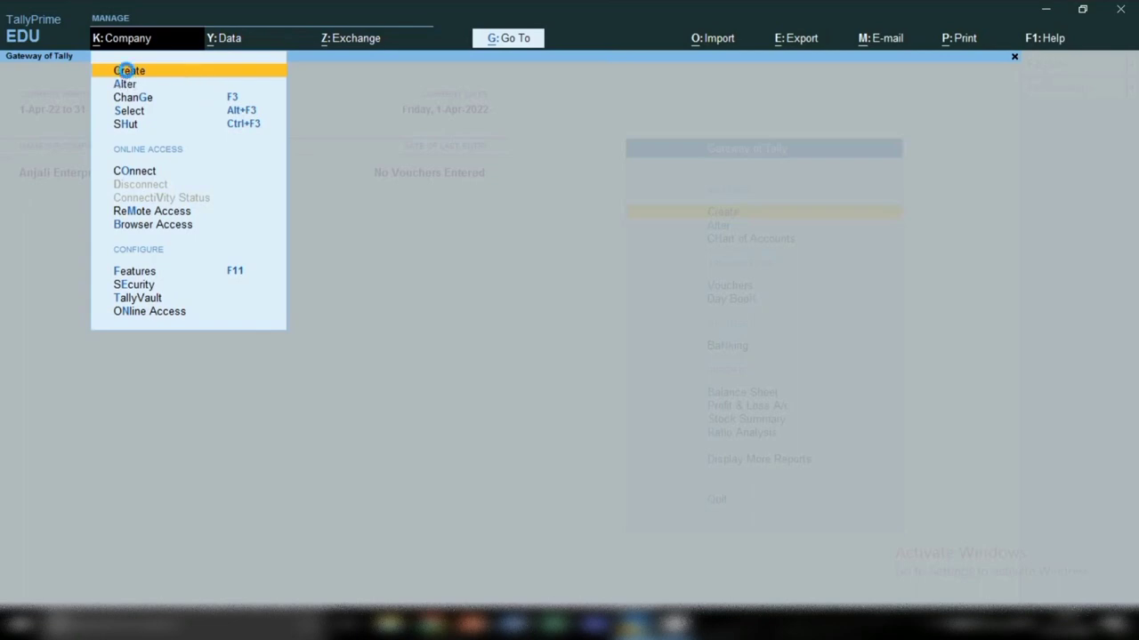
Step: Create company 'Suman Education Hub' with address lines 'Industrial Area' and New Delhi
{"action": "left_click", "coordinate": [126, 71]}
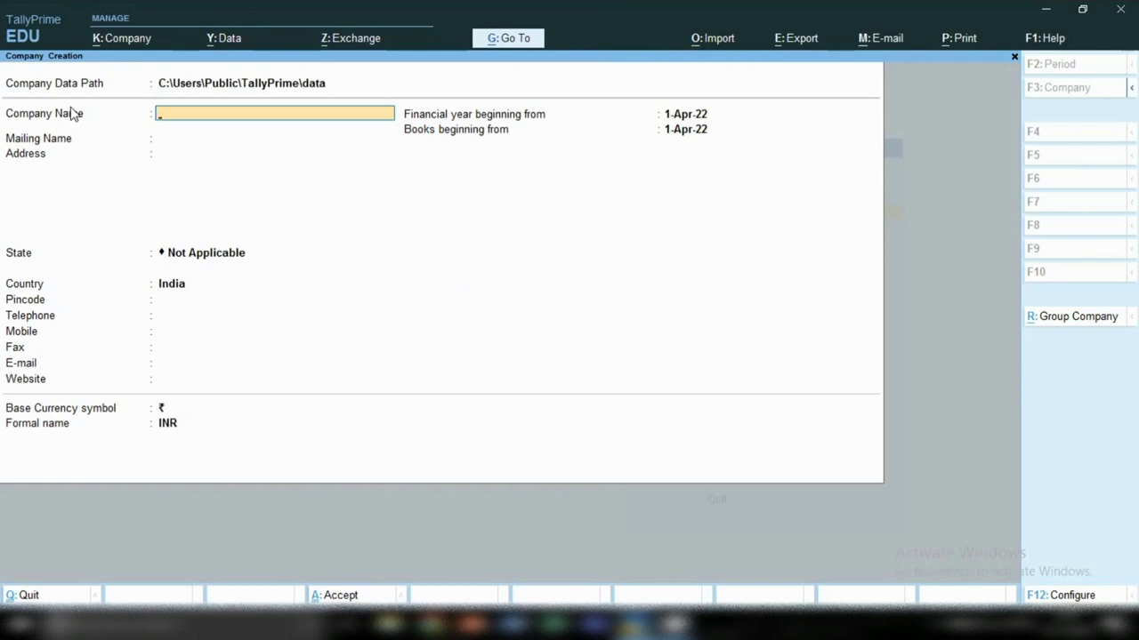
{"action": "type", "text": "Suman Education Hub"}
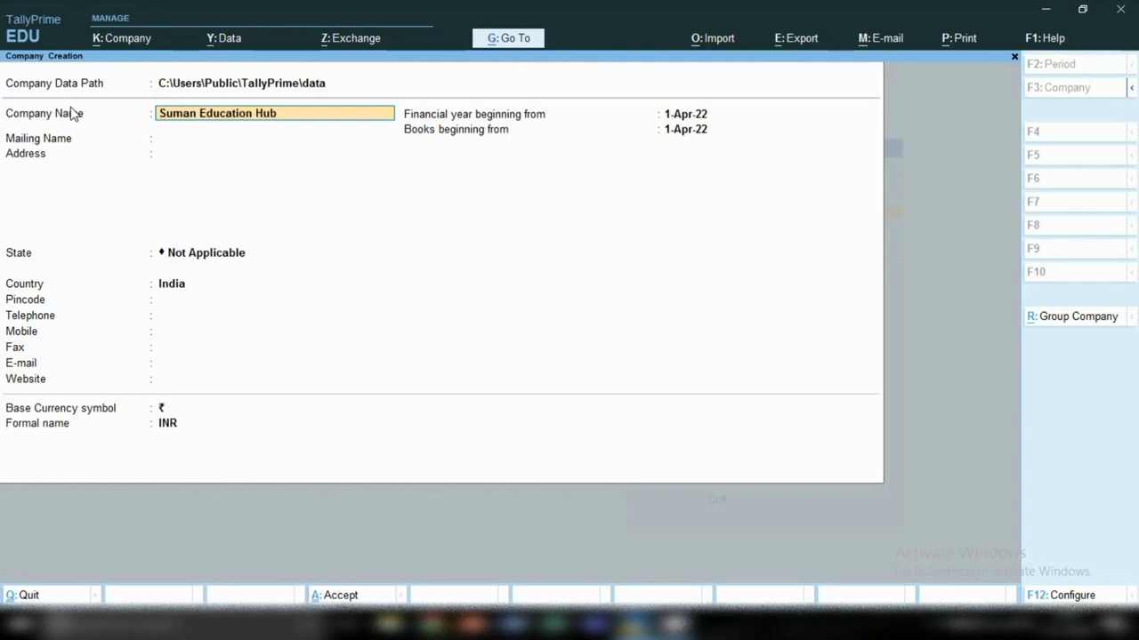
{"action": "key", "text": "Return"}
{"action": "key", "text": "Return"}
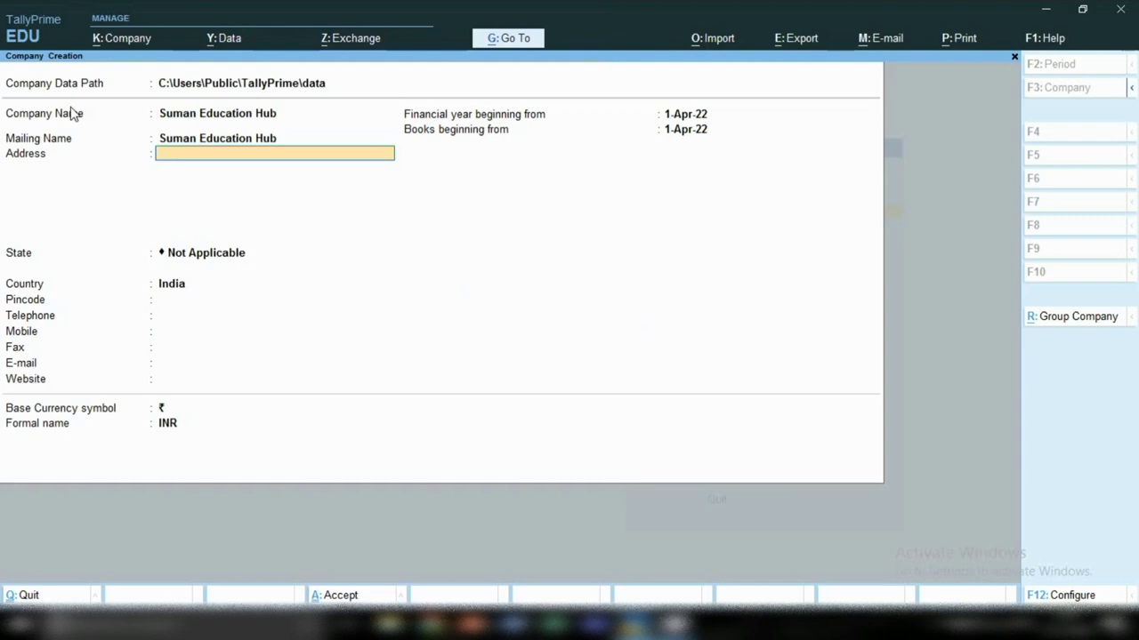
{"action": "type", "text": "Industrial Area"}
{"action": "key", "text": "Return"}
{"action": "type", "text": "N"}
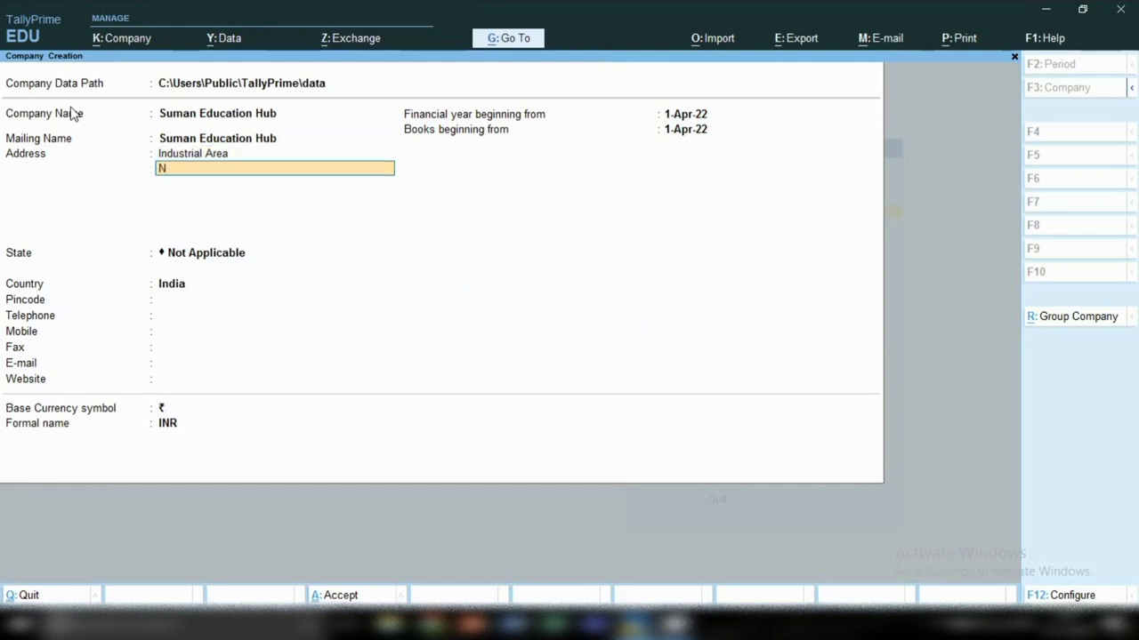
{"action": "type", "text": "ew delh"}
{"action": "key", "text": "Return"}
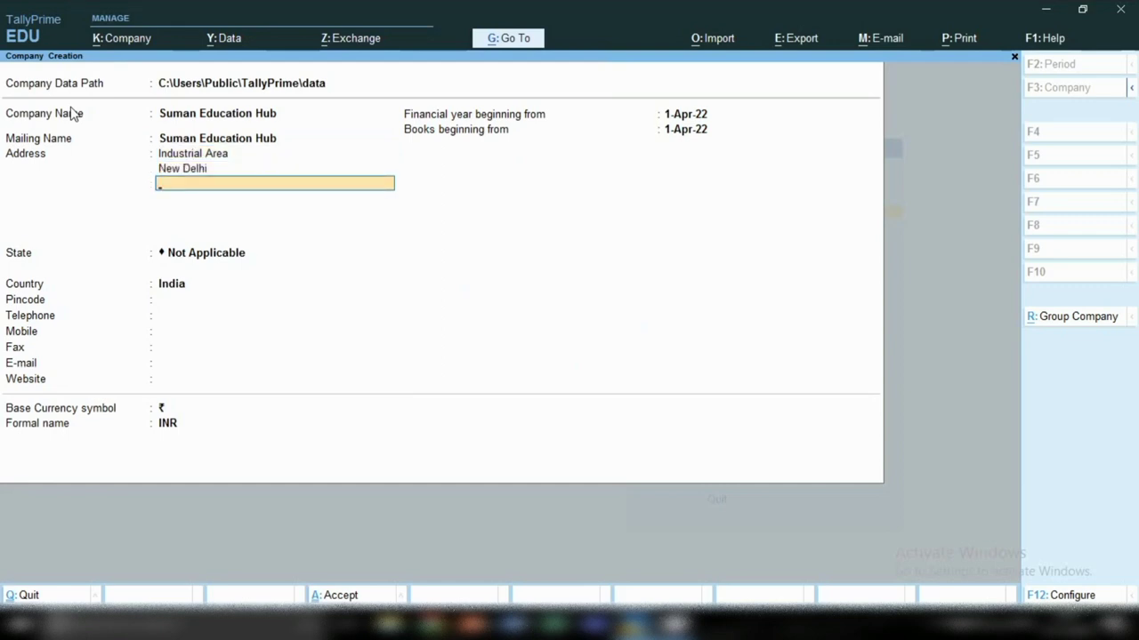
{"action": "key", "text": "Return"}
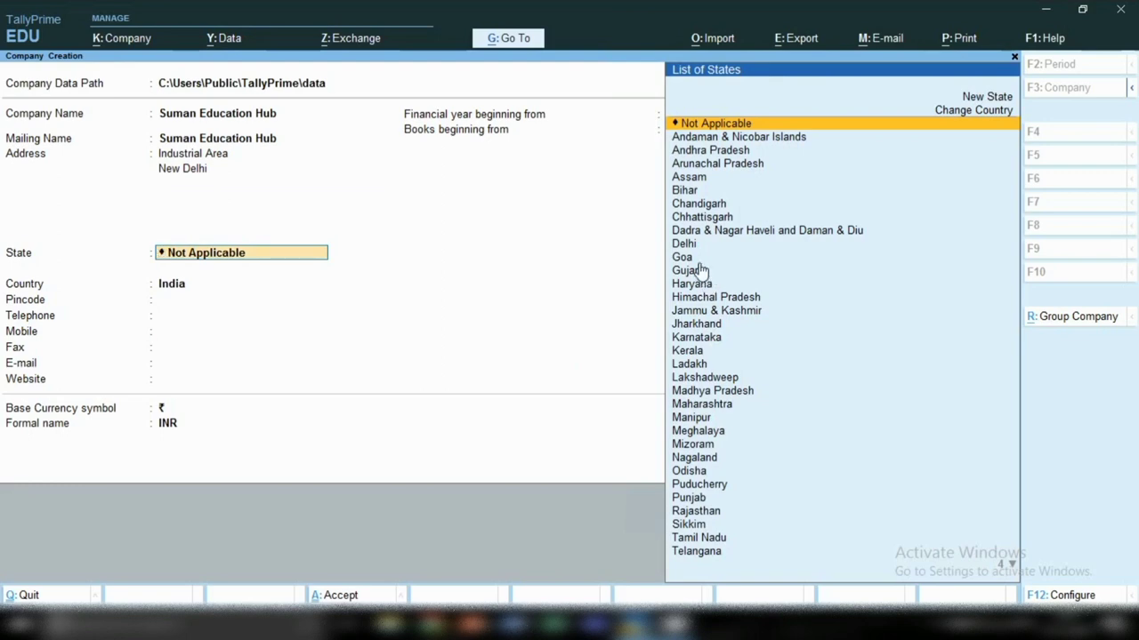
Step: Set the state to Delhi and fill in the pincode and telephone number
{"action": "left_click", "coordinate": [686, 249]}
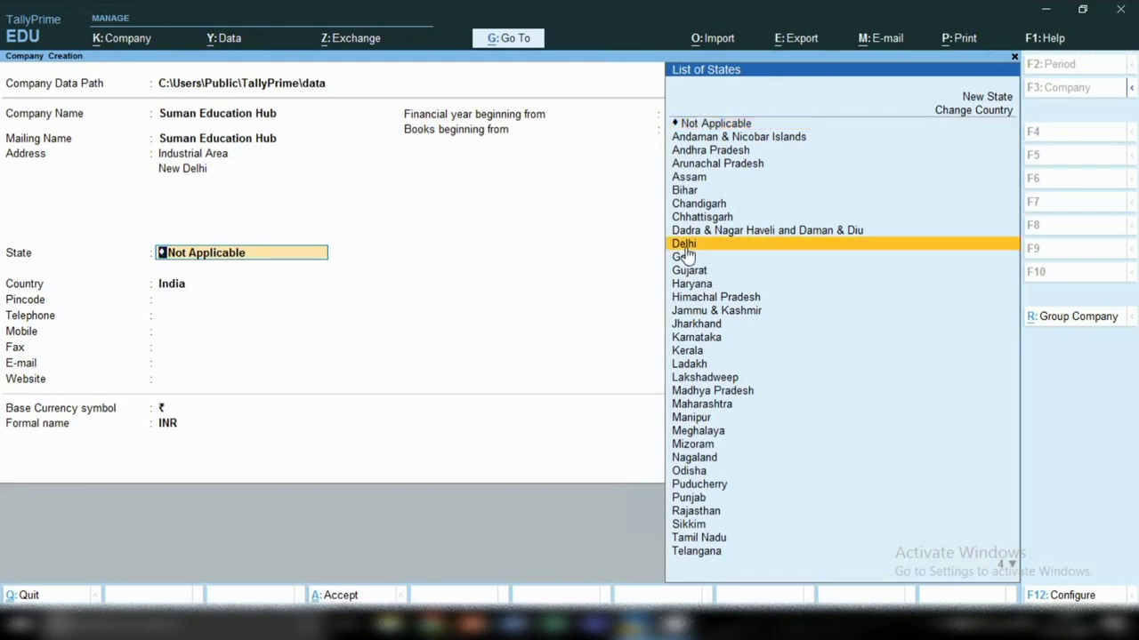
{"action": "left_click", "coordinate": [687, 255]}
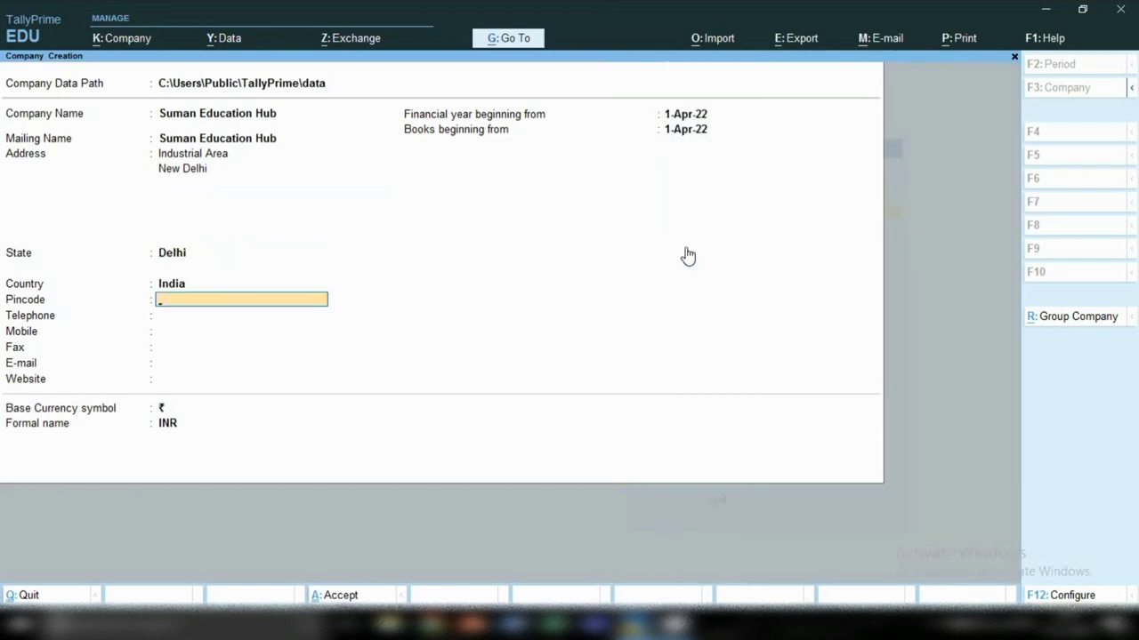
{"action": "key", "text": "Return"}
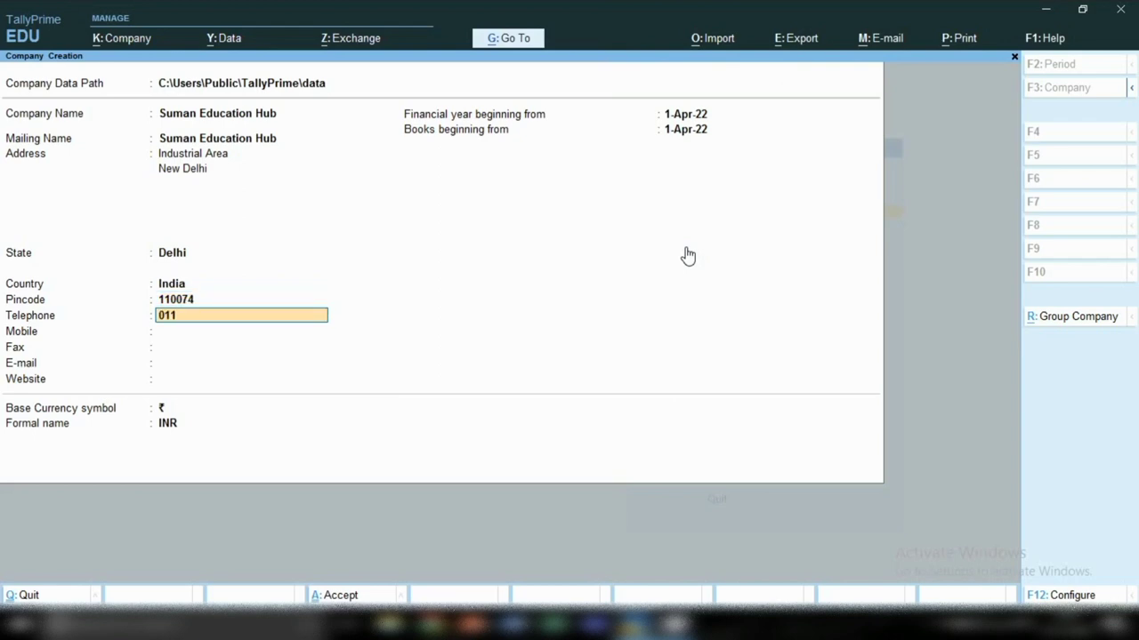
{"action": "key", "text": "Return"}
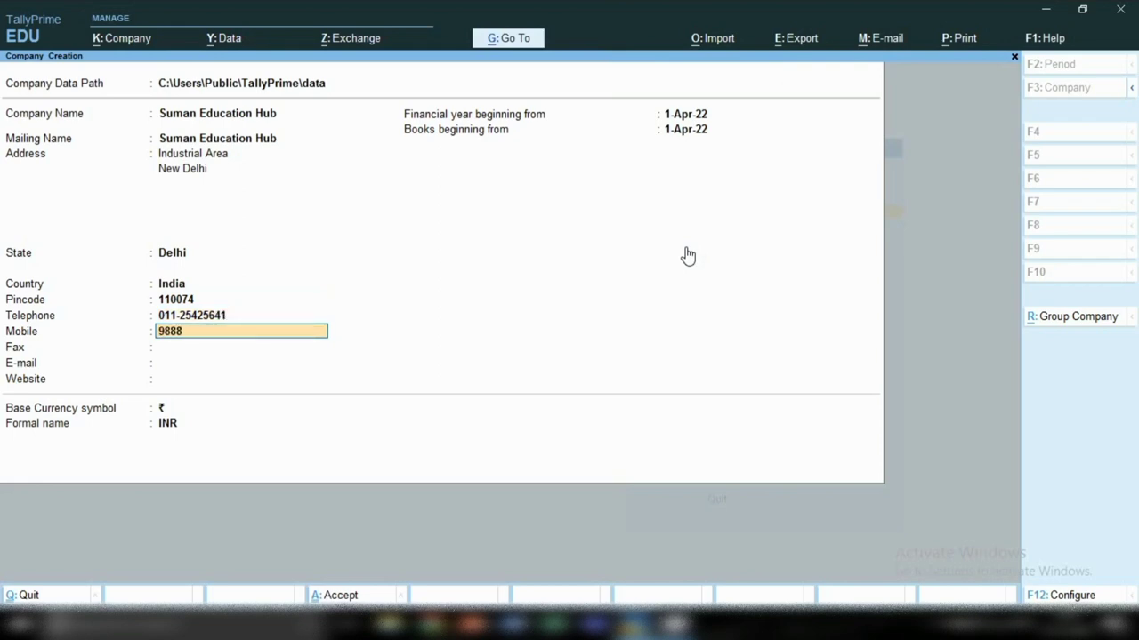
{"action": "key", "text": "Return"}
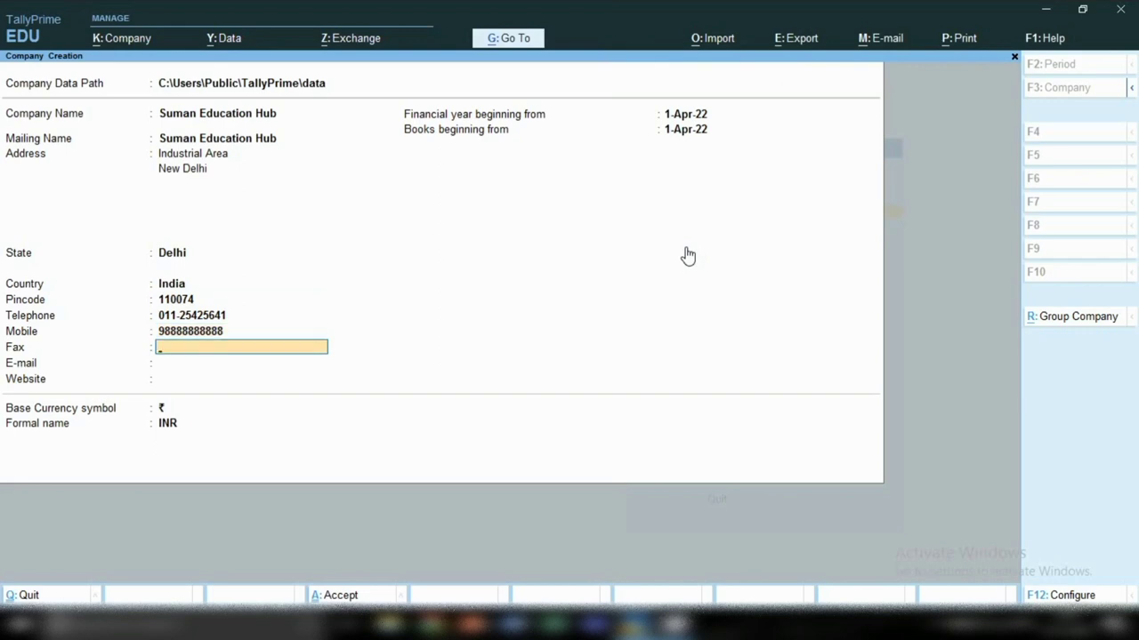
{"action": "key", "text": "Return"}
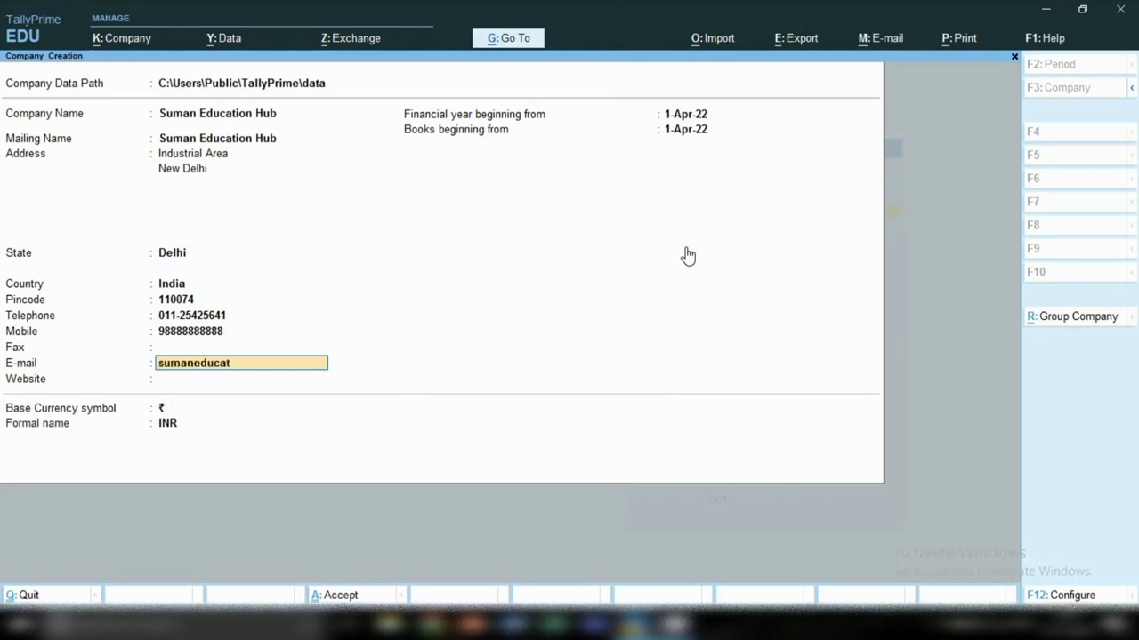
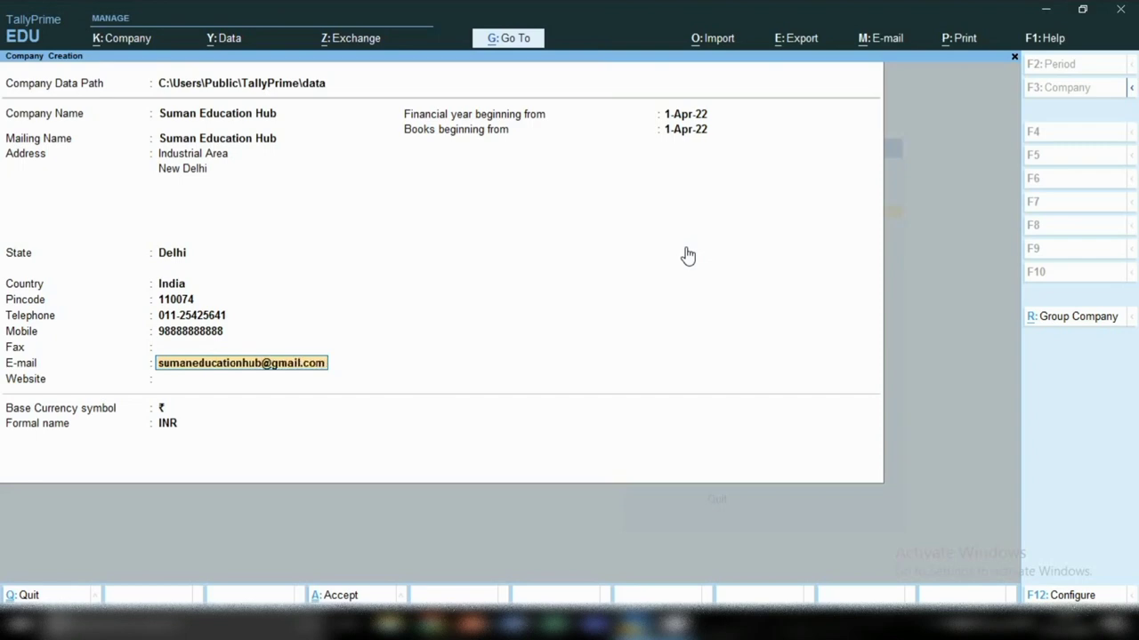
{"action": "key", "text": "Return"}
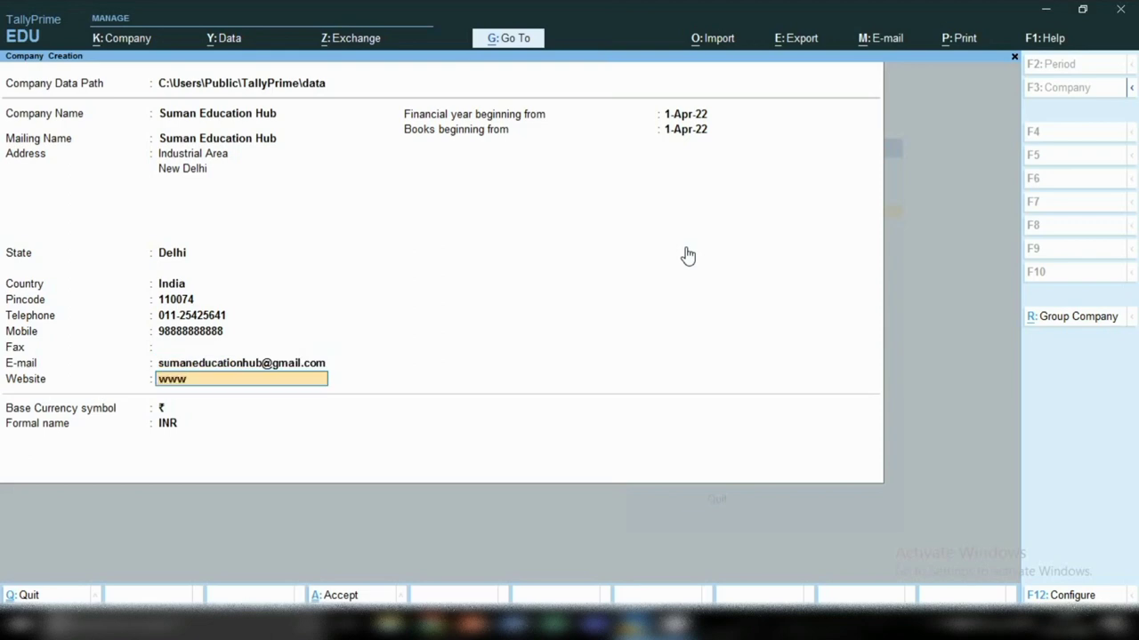
{"action": "key", "text": "Return"}
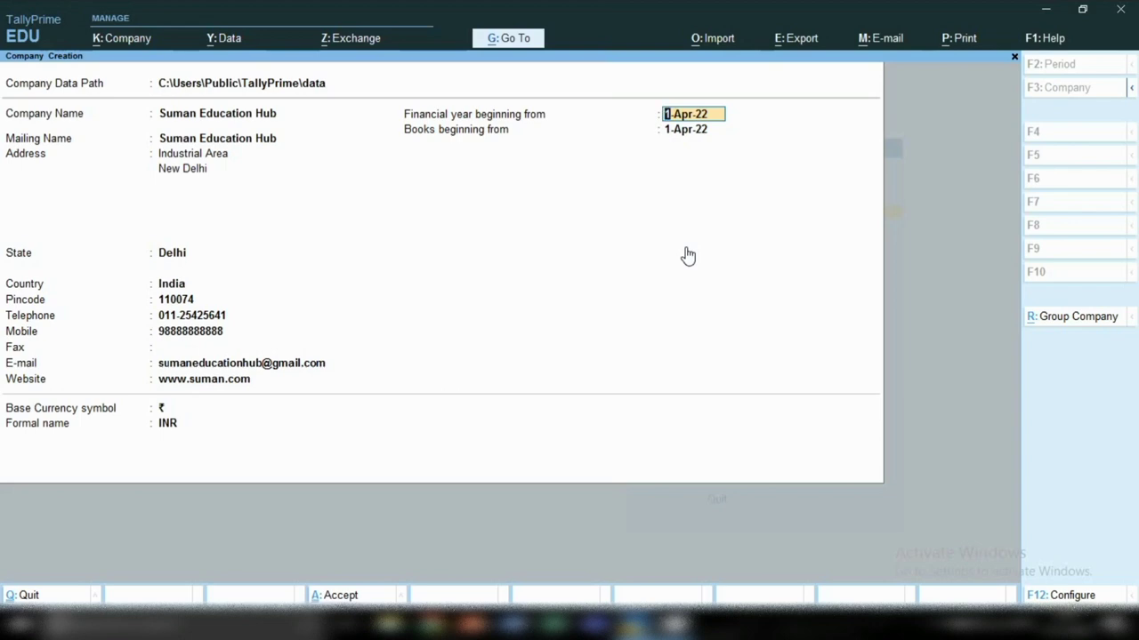
Step: Keep 1-Apr-22 year and books start dates and ₹/INR currency, then accept the company
{"action": "key", "text": "Return"}
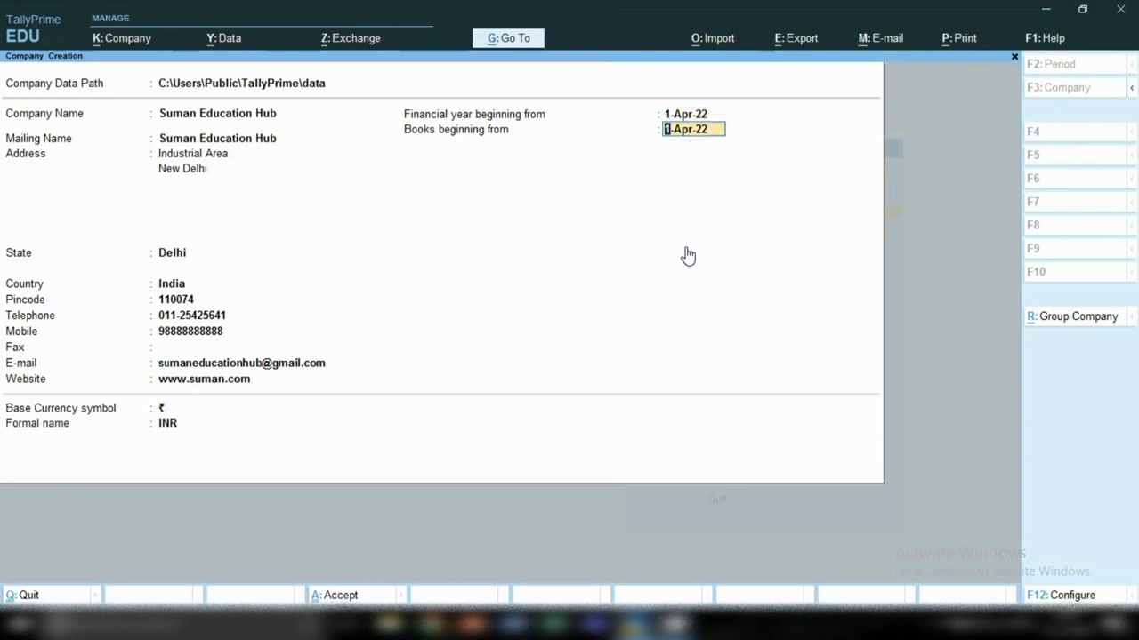
{"action": "key", "text": "Return"}
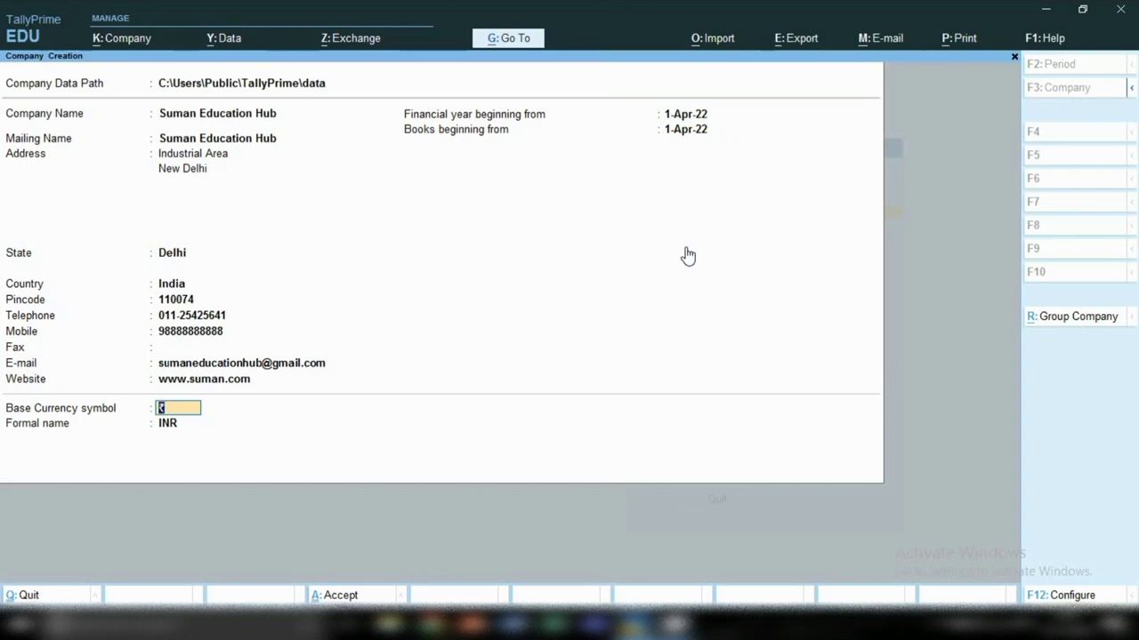
{"action": "key", "text": "Return"}
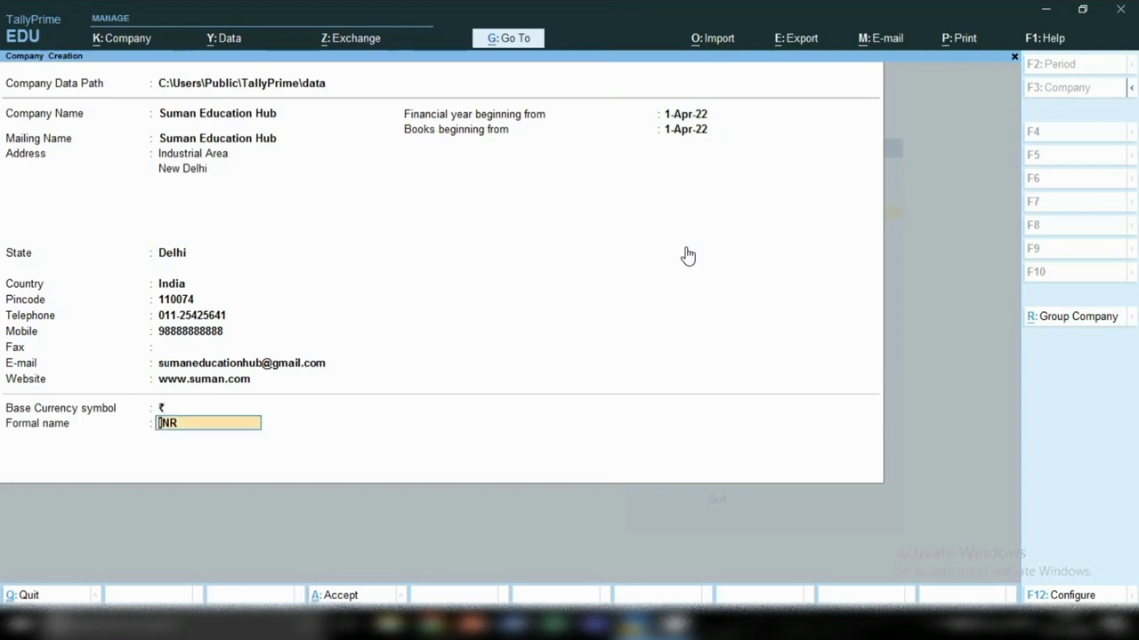
{"action": "key", "text": "Return"}
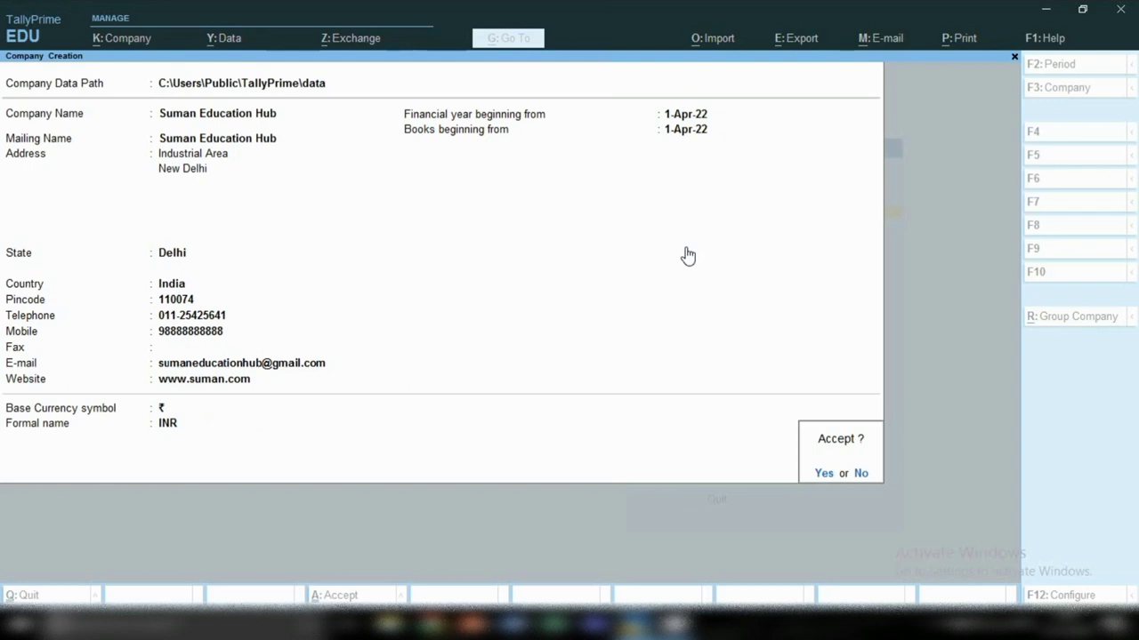
{"action": "key", "text": "Return"}
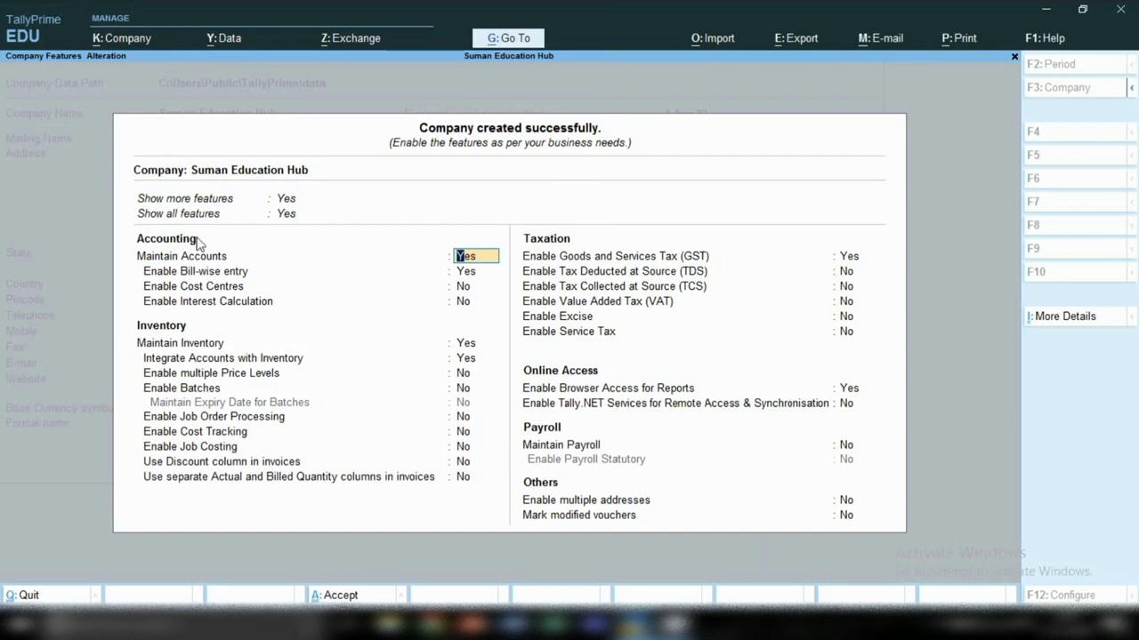
{"action": "key", "text": "Return"}
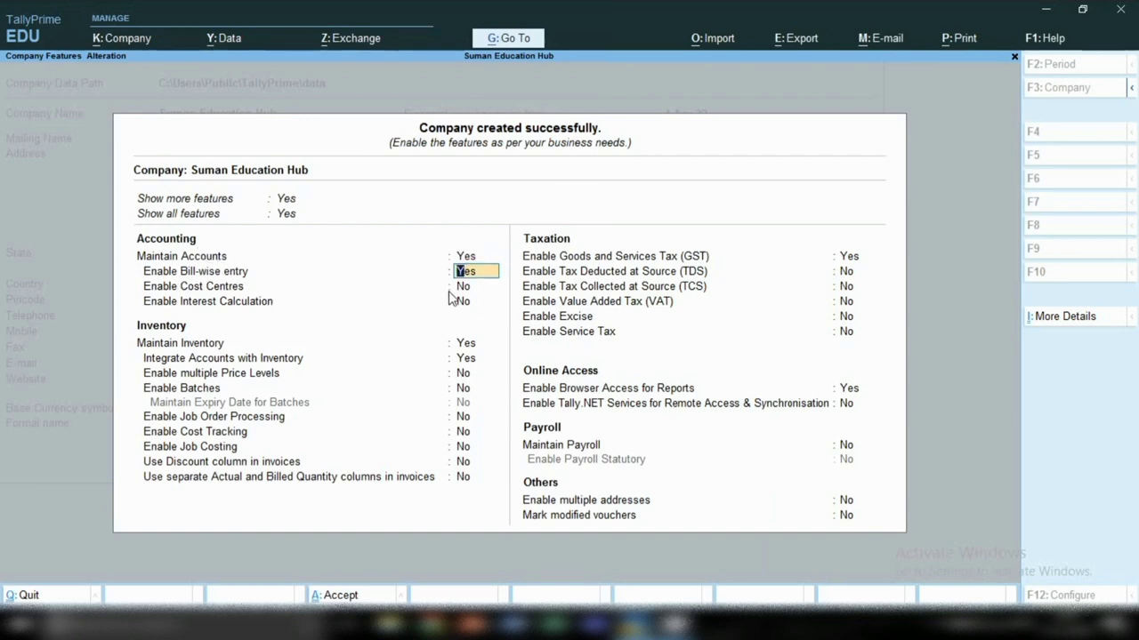
{"action": "key", "text": "Return"}
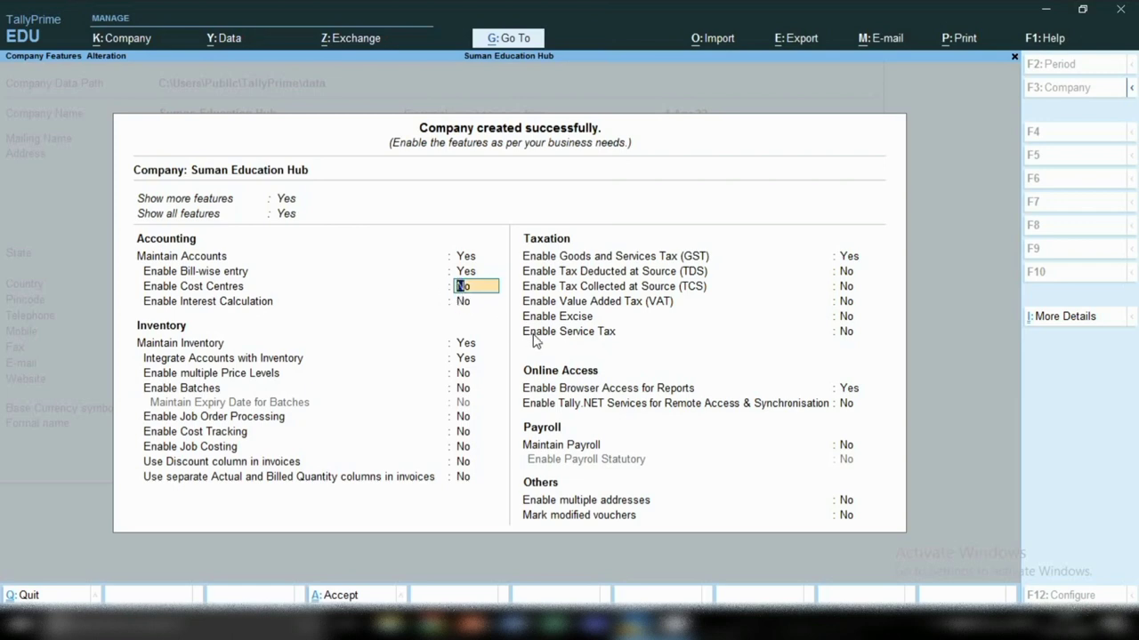
{"action": "key", "text": "Return"}
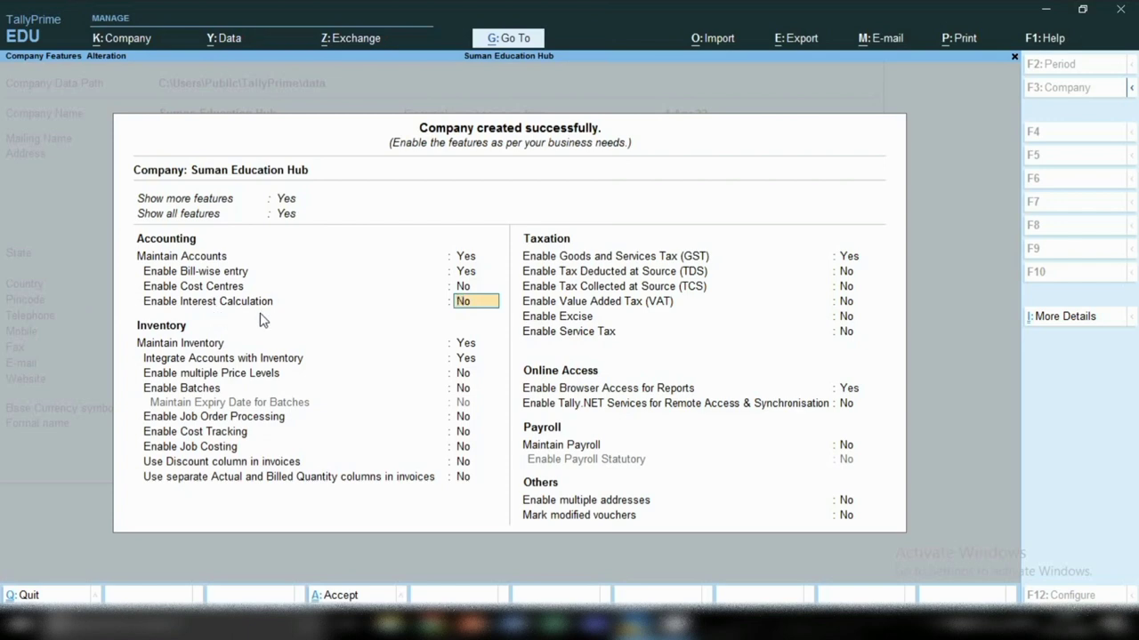
{"action": "key", "text": "Return"}
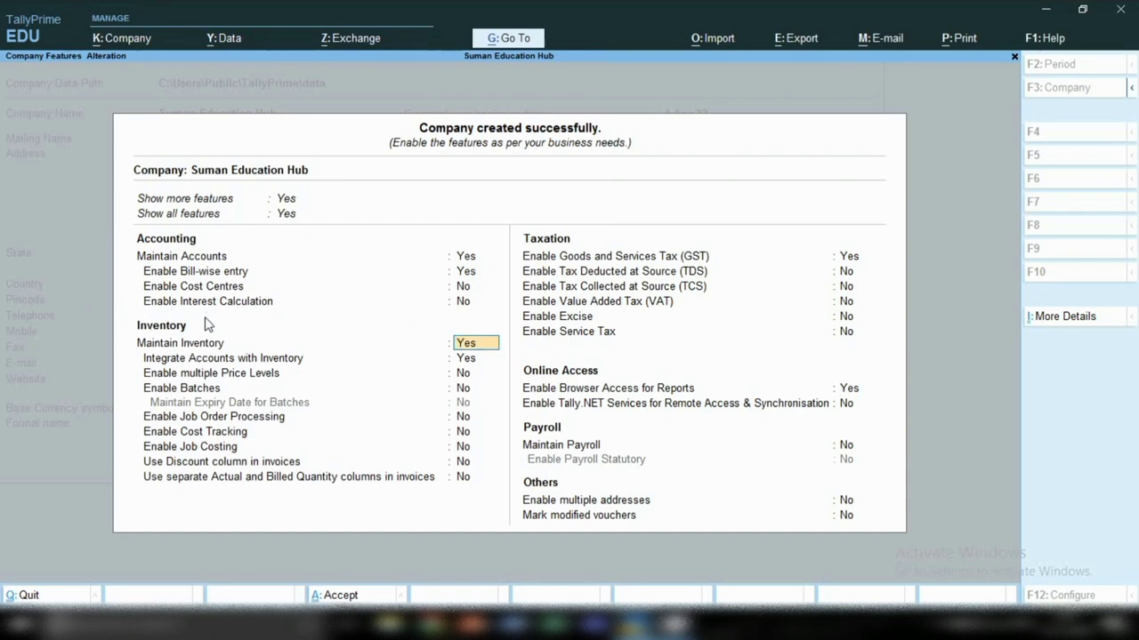
{"action": "left_click", "coordinate": [479, 365]}
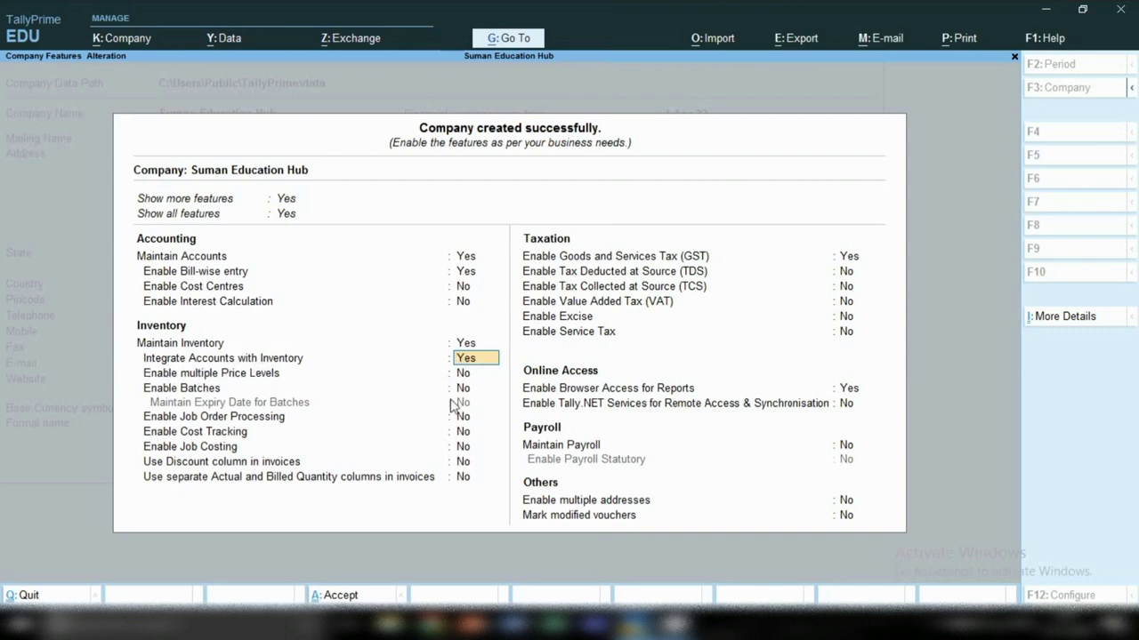
{"action": "key", "text": "Return"}
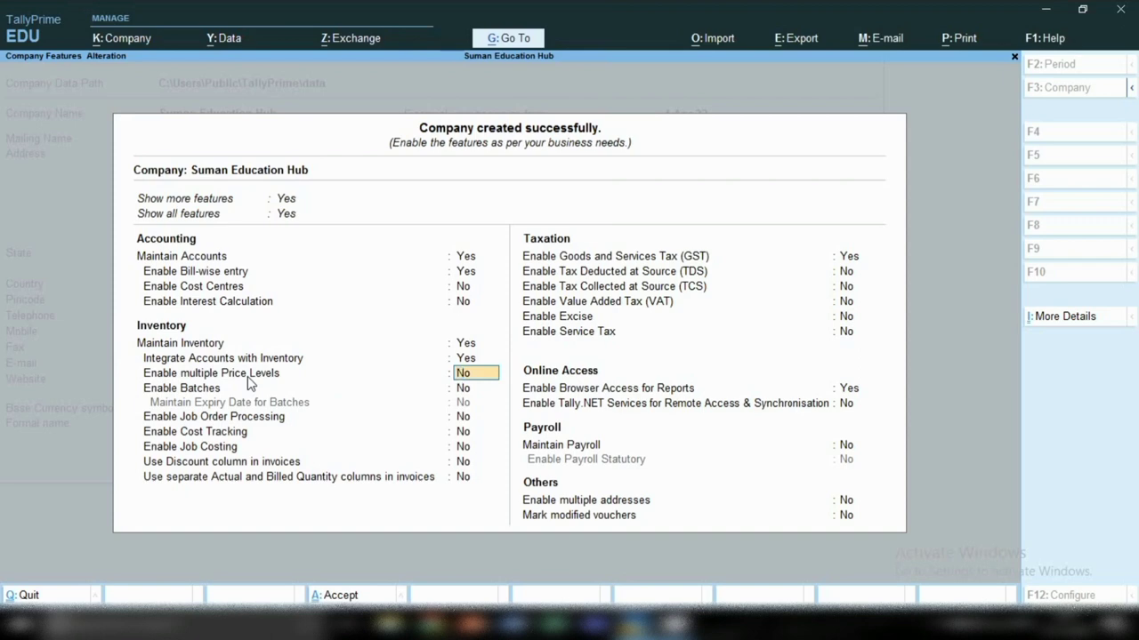
{"action": "key", "text": "Return"}
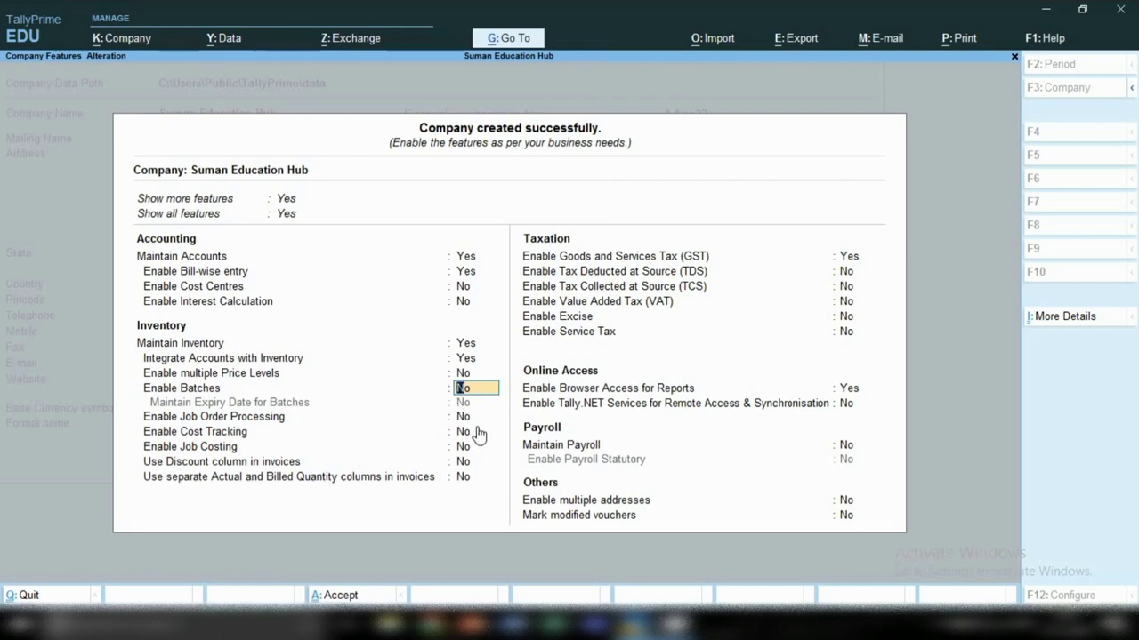
{"action": "key", "text": "Return"}
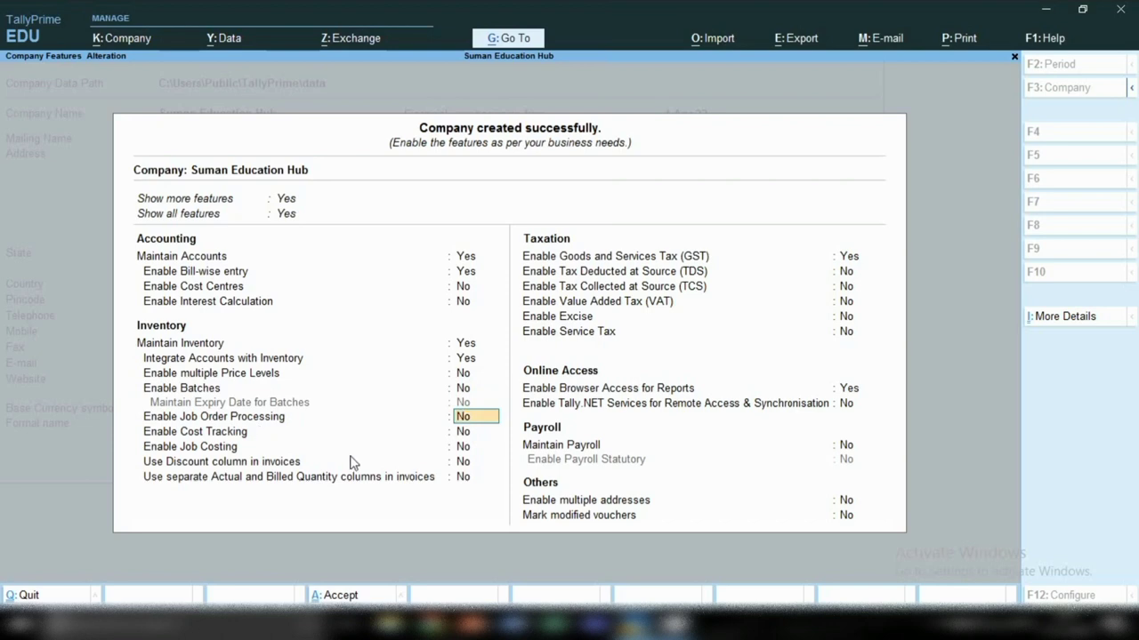
{"action": "key", "text": "Return"}
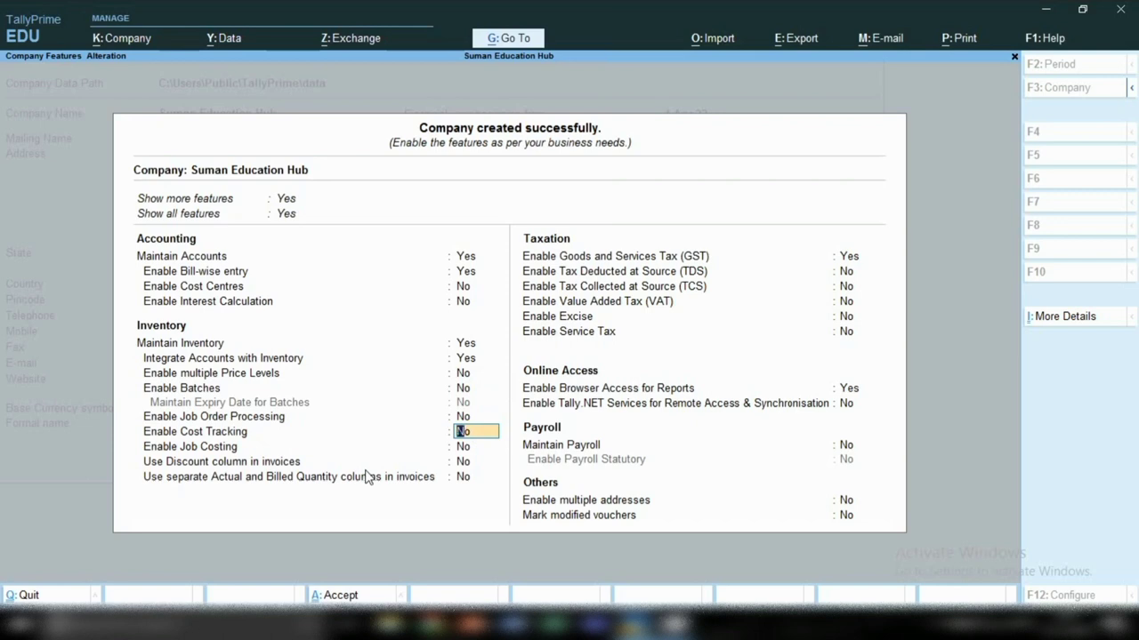
{"action": "key", "text": "Return"}
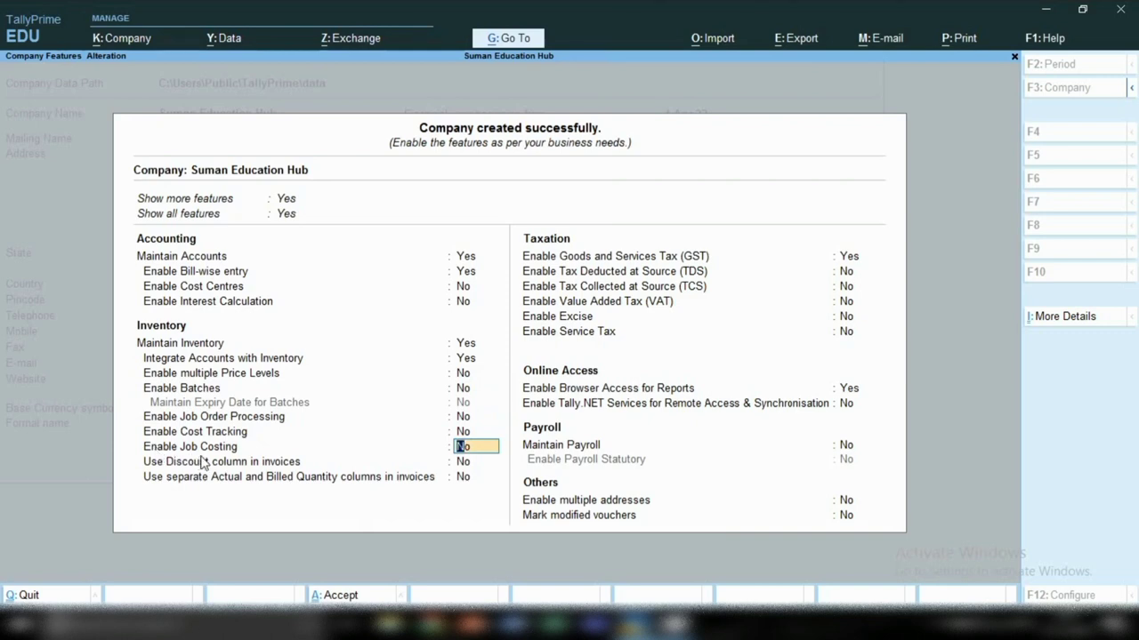
{"action": "key", "text": "Return"}
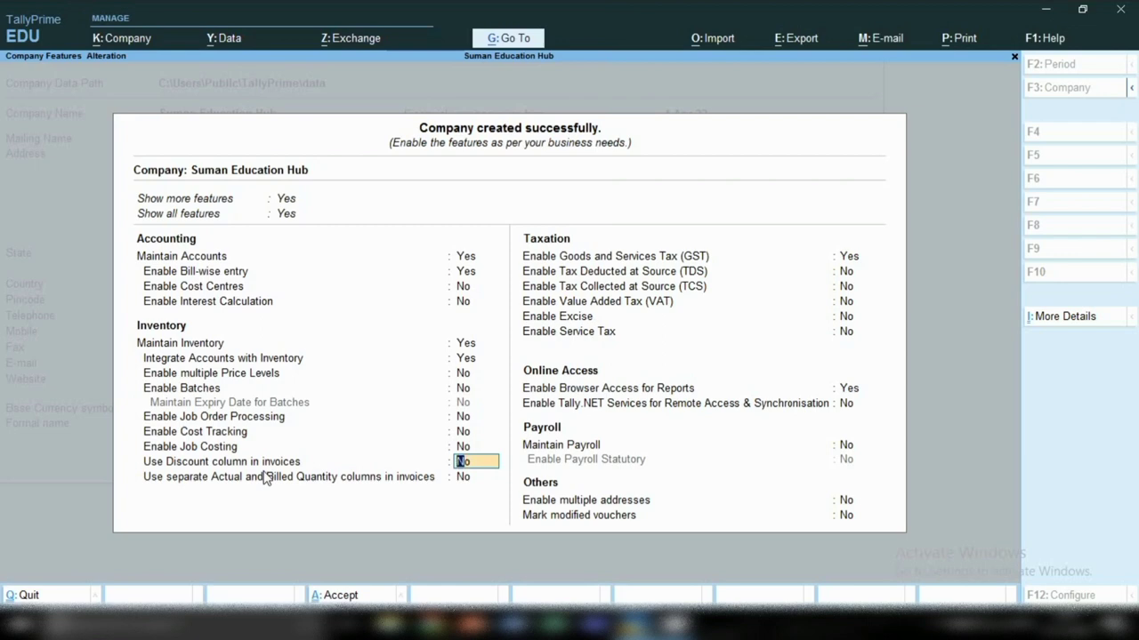
Step: Set Use Discount column to No, keep GST enabled, and confirm Delhi in GST Details
{"action": "type", "text": "y"}
{"action": "key", "text": "Return"}
{"action": "key", "text": "Up"}
{"action": "type", "text": "n"}
{"action": "key", "text": "Return"}
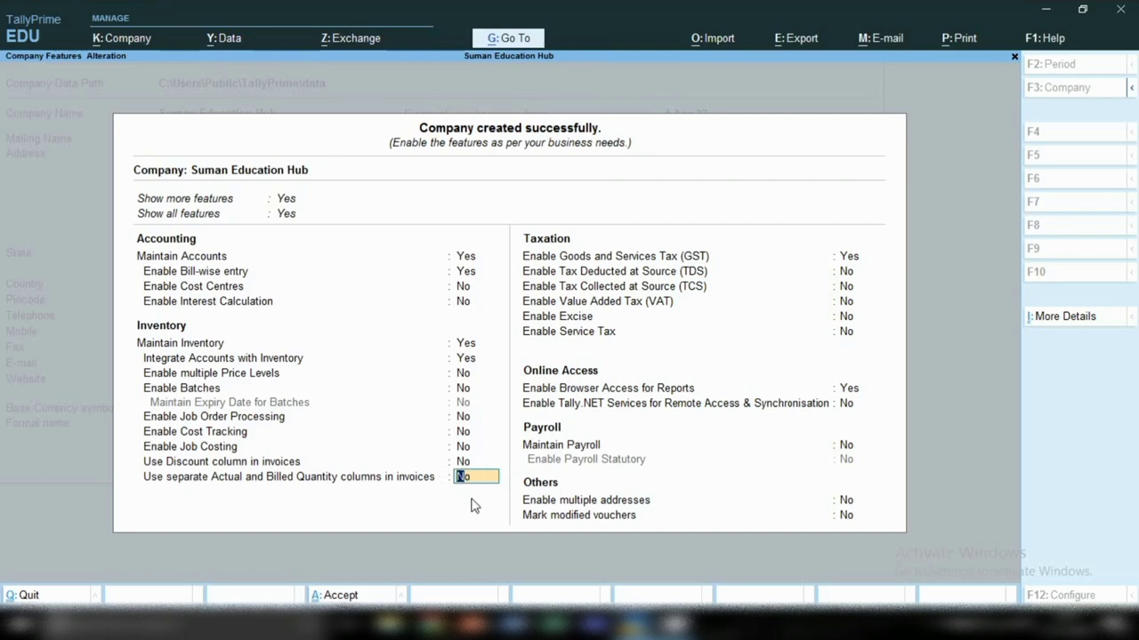
{"action": "key", "text": "Return"}
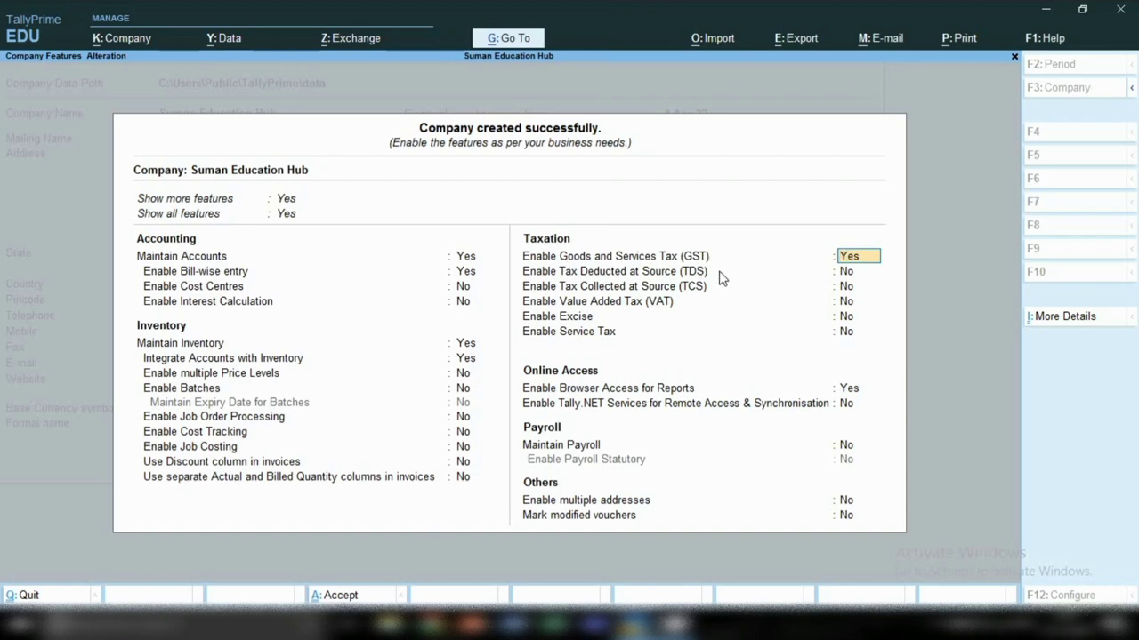
{"action": "key", "text": "Return"}
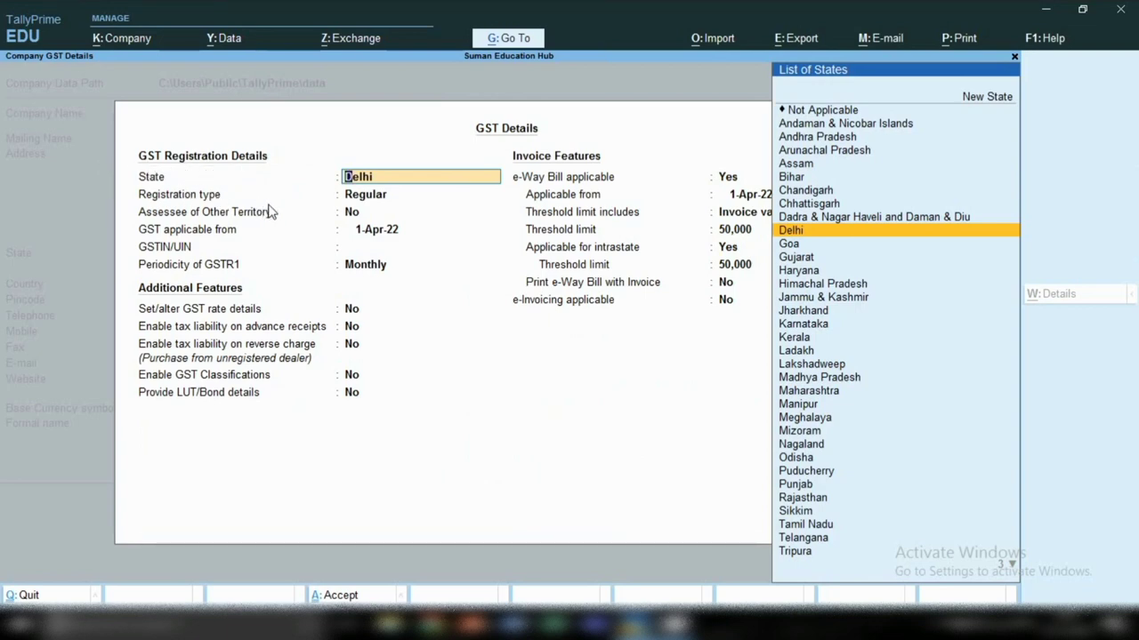
{"action": "key", "text": "Return"}
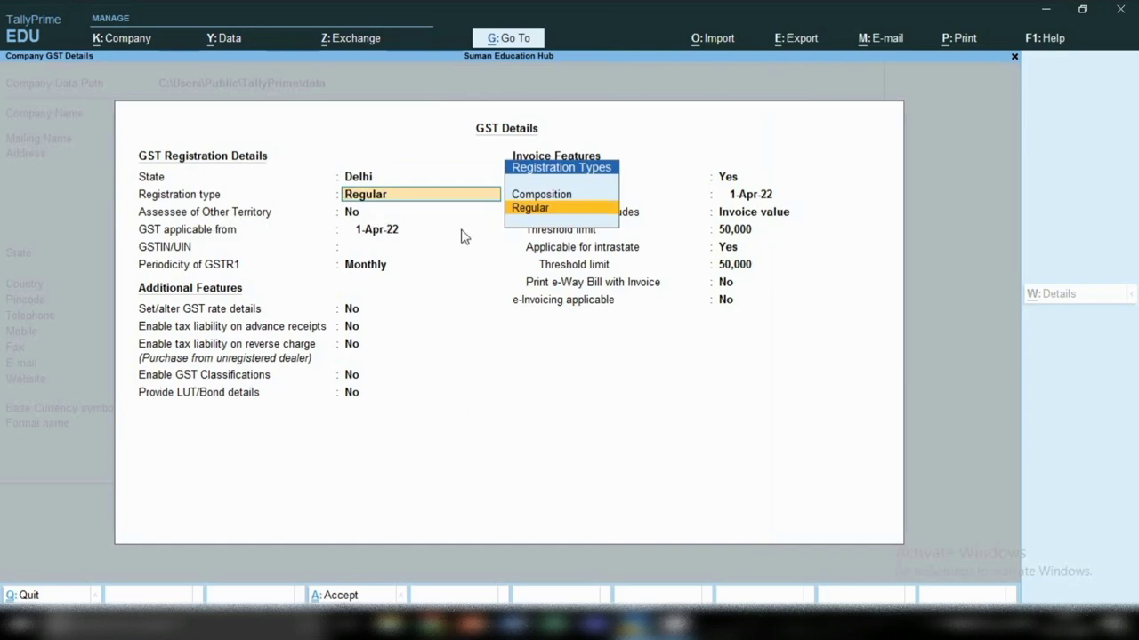
Step: Keep Regular registration, GST applicable from 1-Apr-22, the company's GSTIN and monthly GSTR1 periodicity
{"action": "key", "text": "Return"}
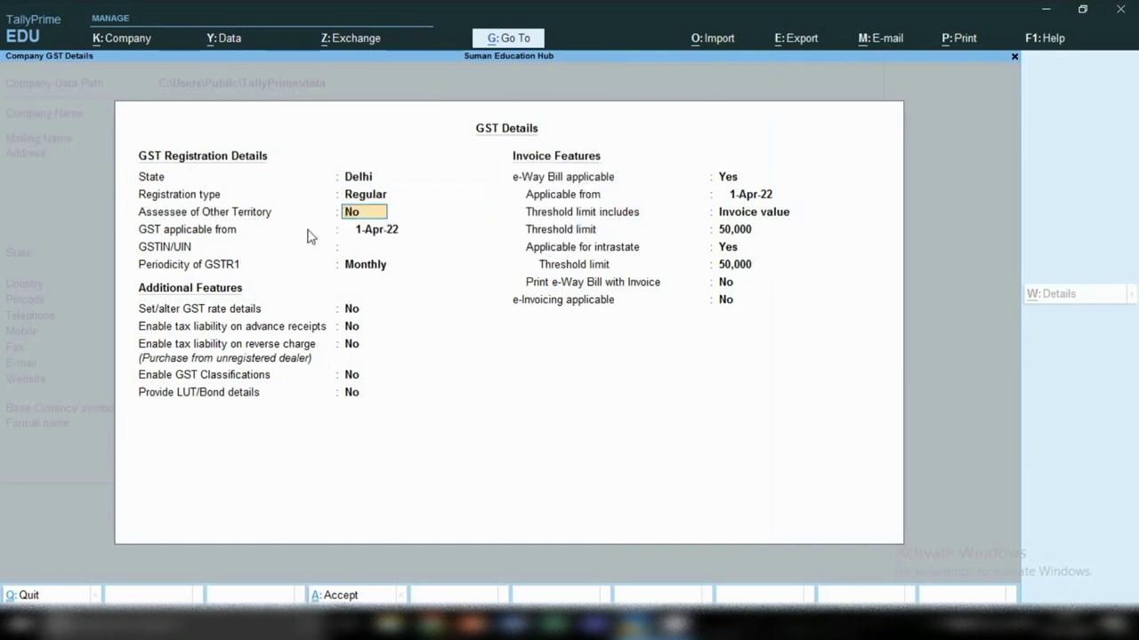
{"action": "key", "text": "Return"}
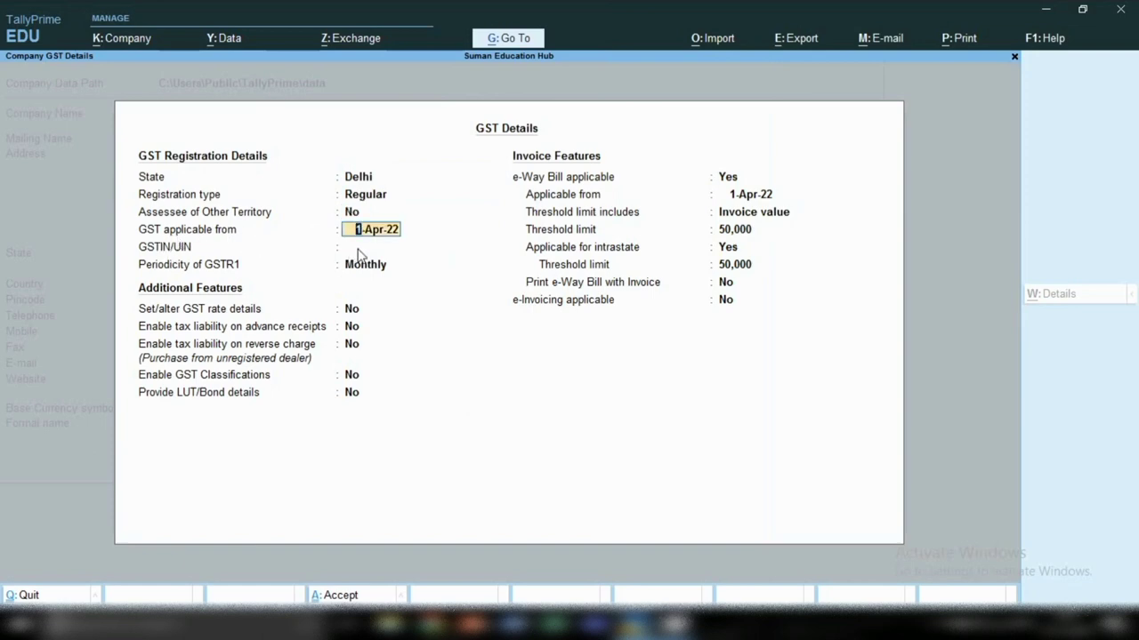
{"action": "key", "text": "Return"}
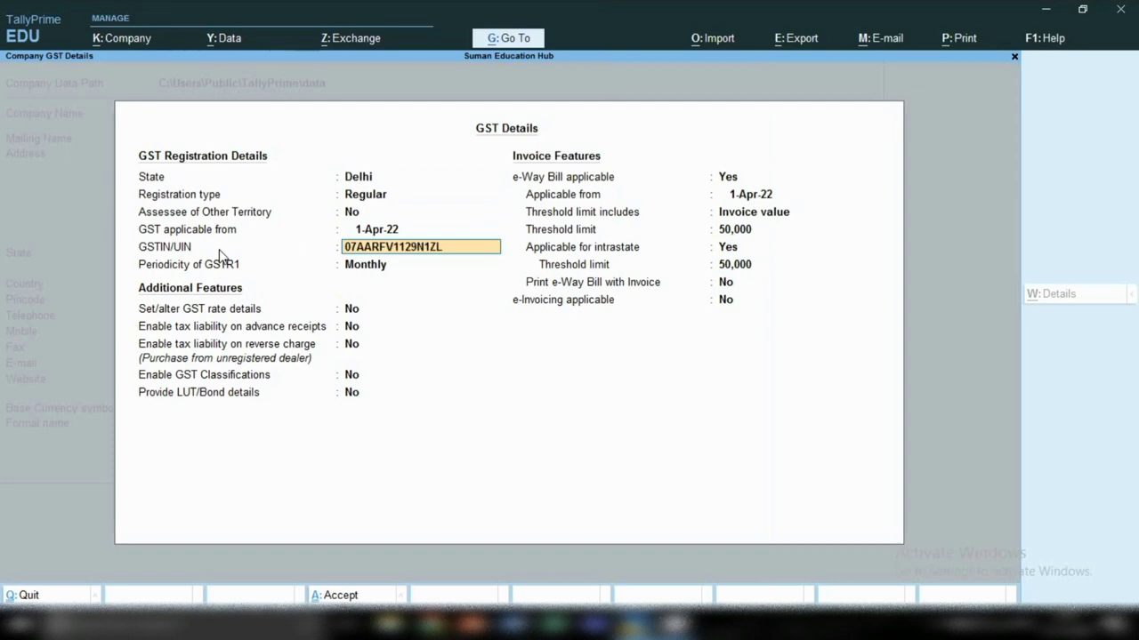
{"action": "key", "text": "Return"}
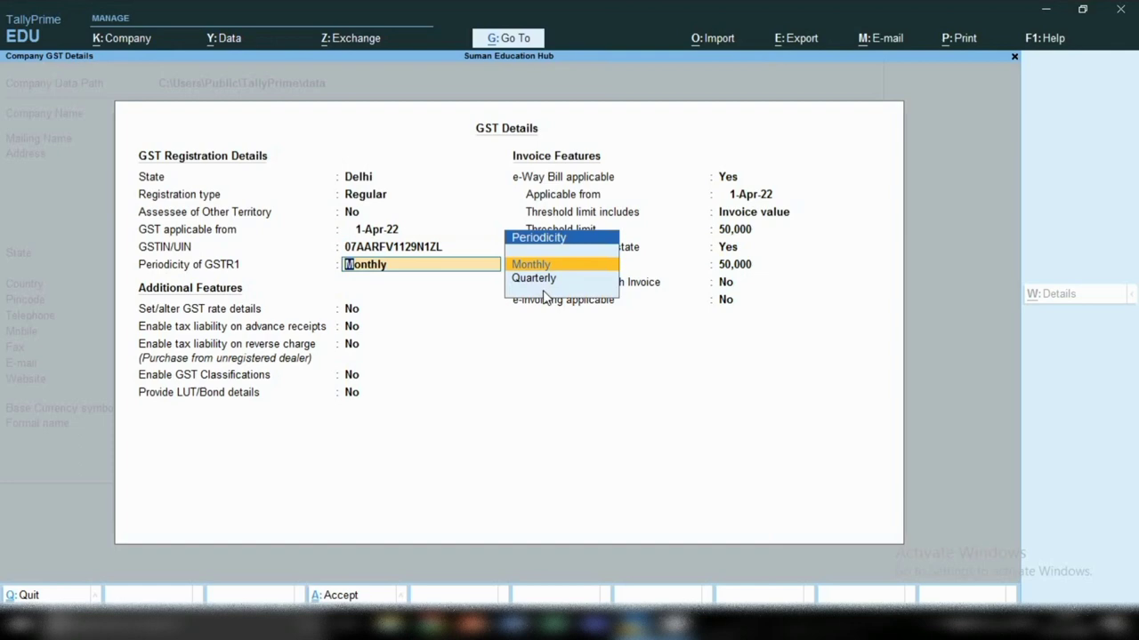
{"action": "key", "text": "Return"}
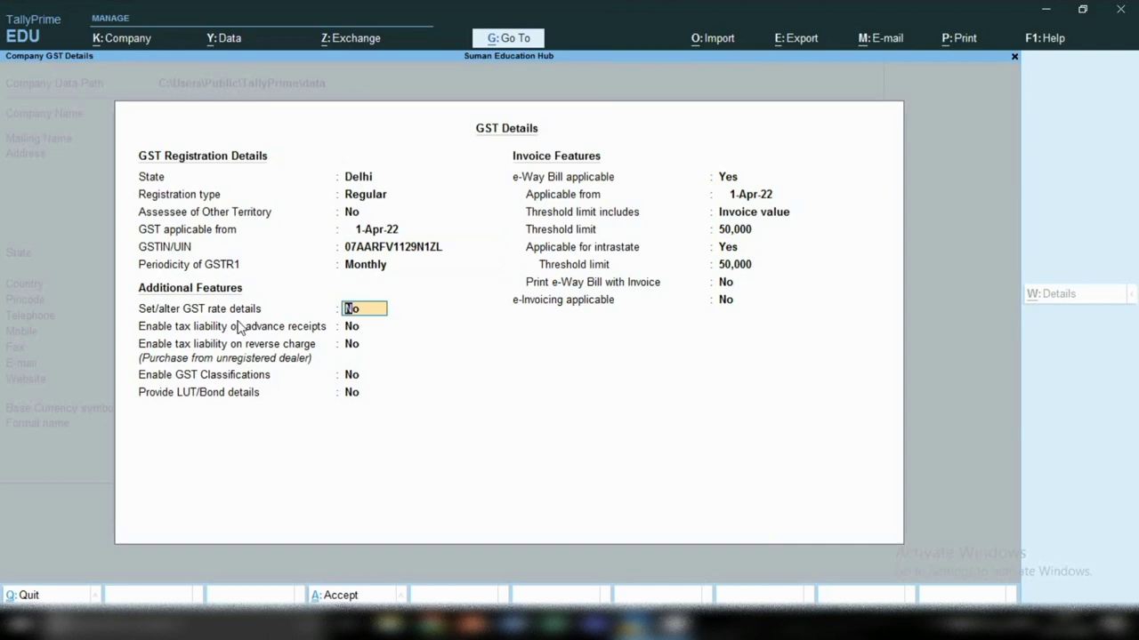
Step: Leave rate details, advance-receipt and reverse-charge liability, GST Classifications and LUT/Bond all off
{"action": "key", "text": "Return"}
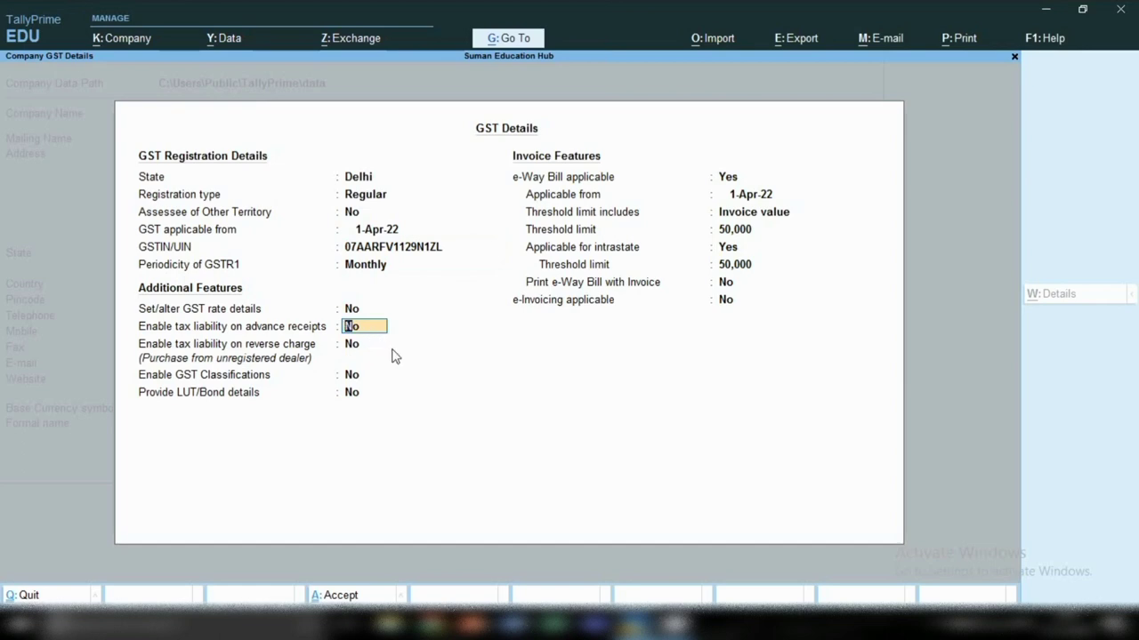
{"action": "key", "text": "Return"}
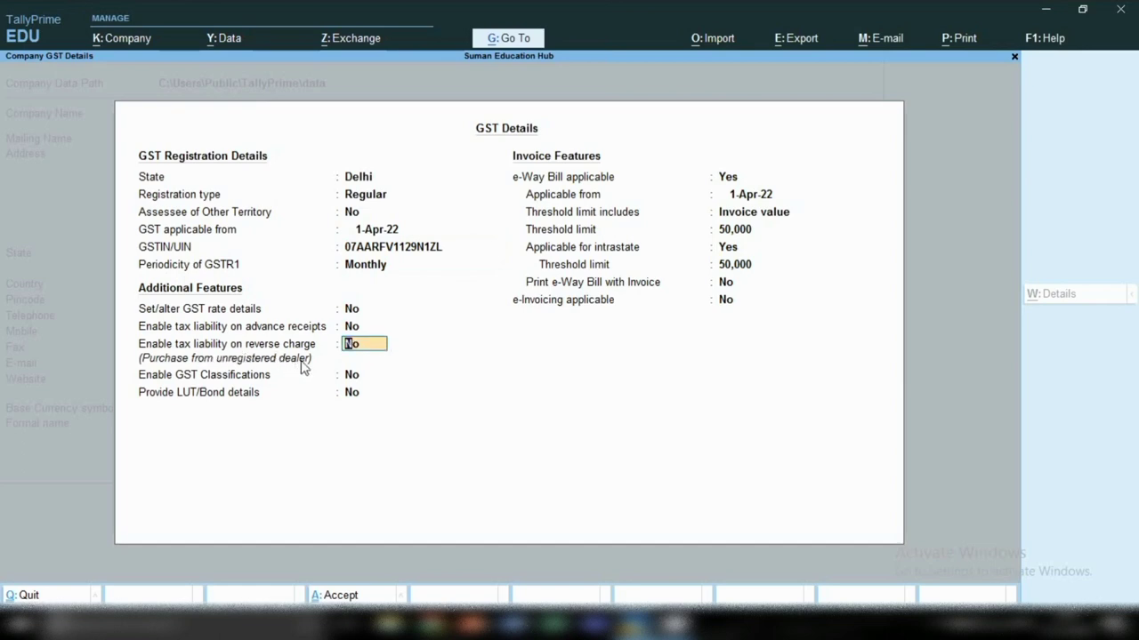
{"action": "key", "text": "Return"}
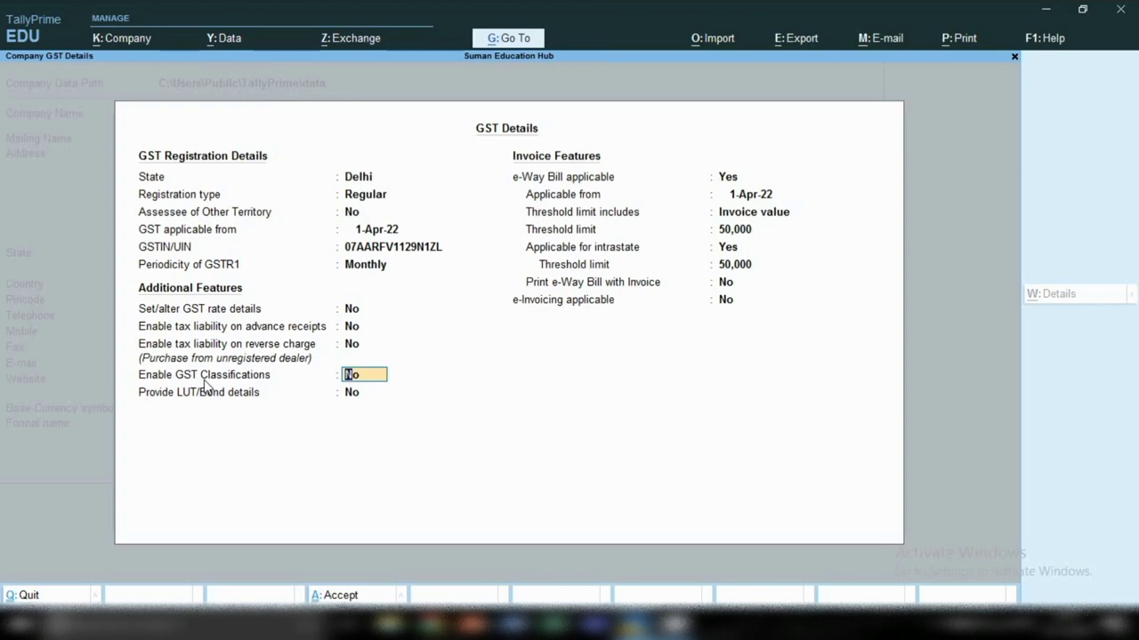
{"action": "key", "text": "Return"}
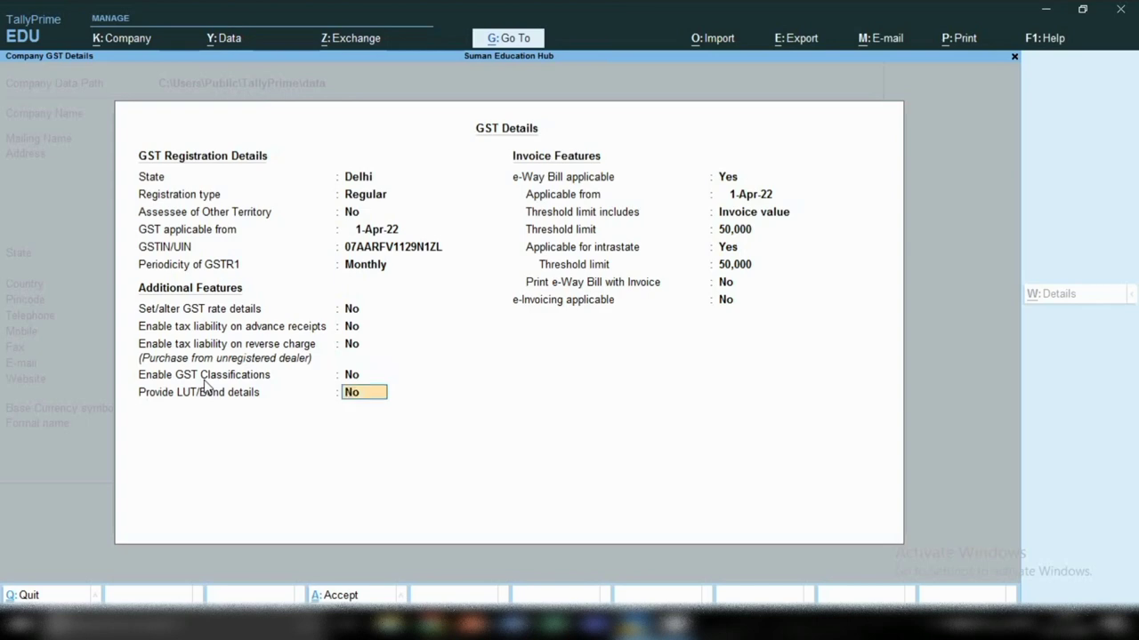
{"action": "key", "text": "Return"}
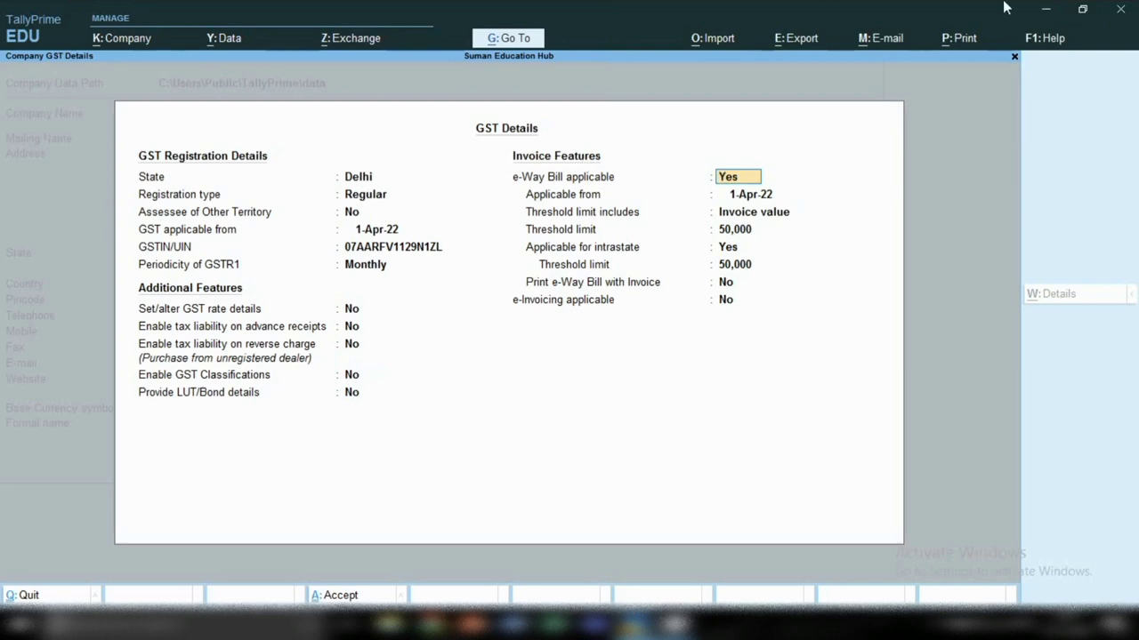
Step: Set e-Way Bill from 1-Apr-22 on Invoice value, 50,000 limits, intrastate Yes, print and e-Invoicing No
{"action": "left_click", "coordinate": [761, 192]}
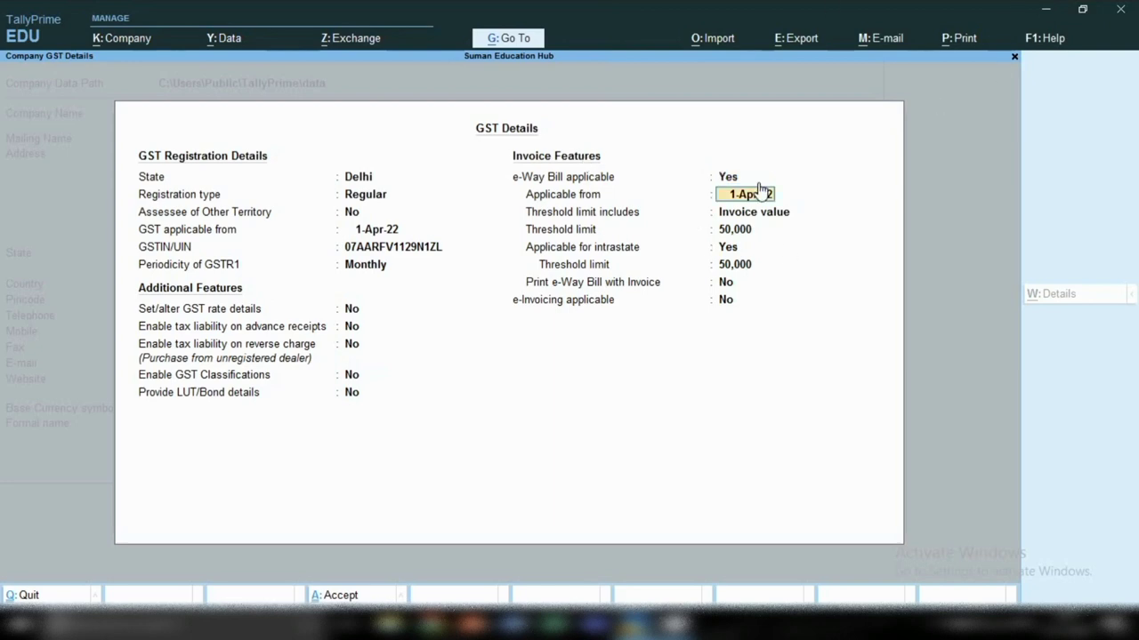
{"action": "left_click", "coordinate": [752, 212]}
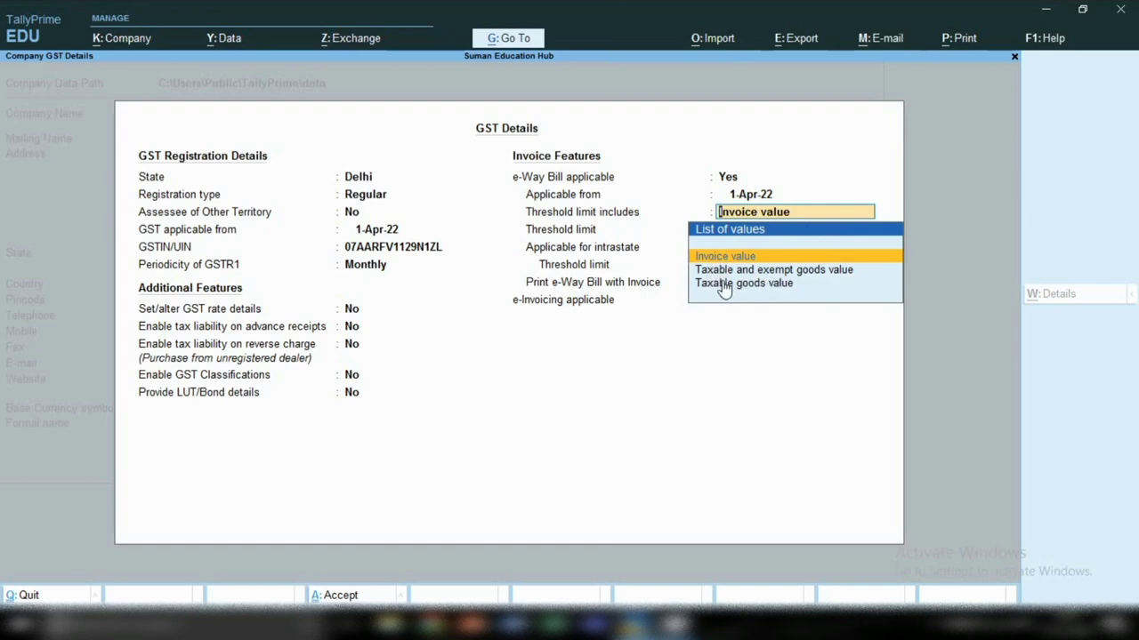
{"action": "key", "text": "Return"}
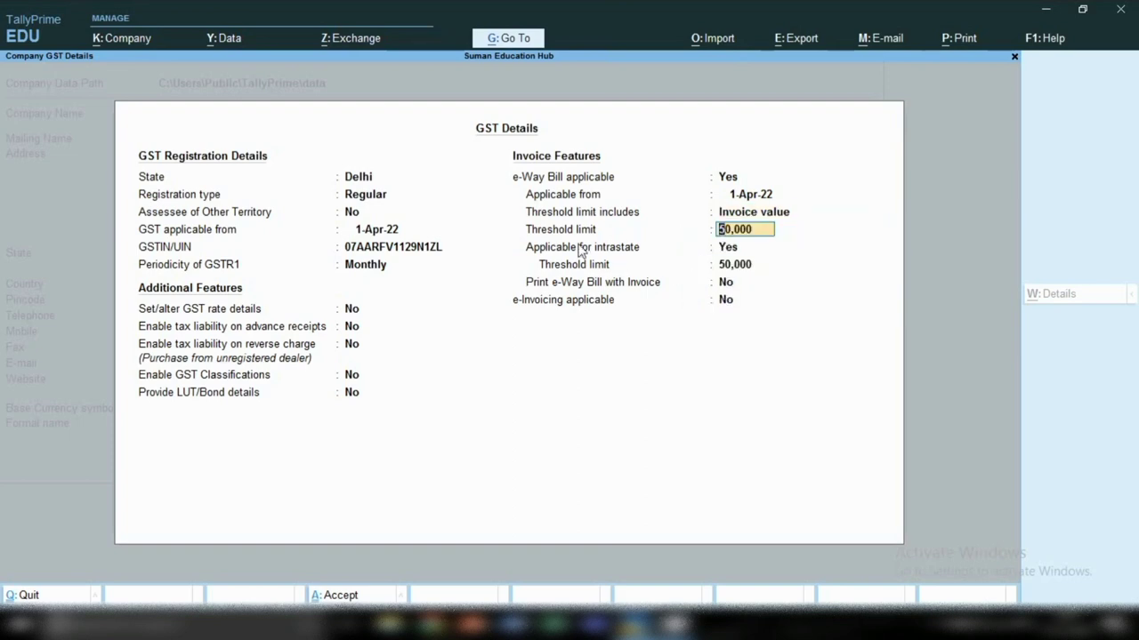
{"action": "key", "text": "Return"}
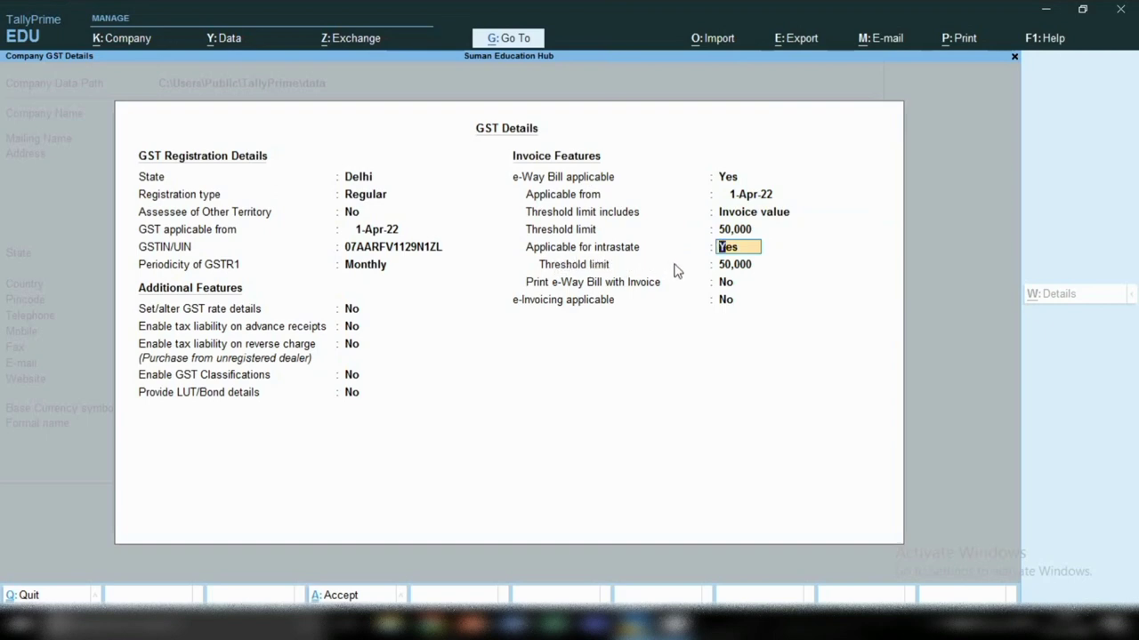
{"action": "key", "text": "Return"}
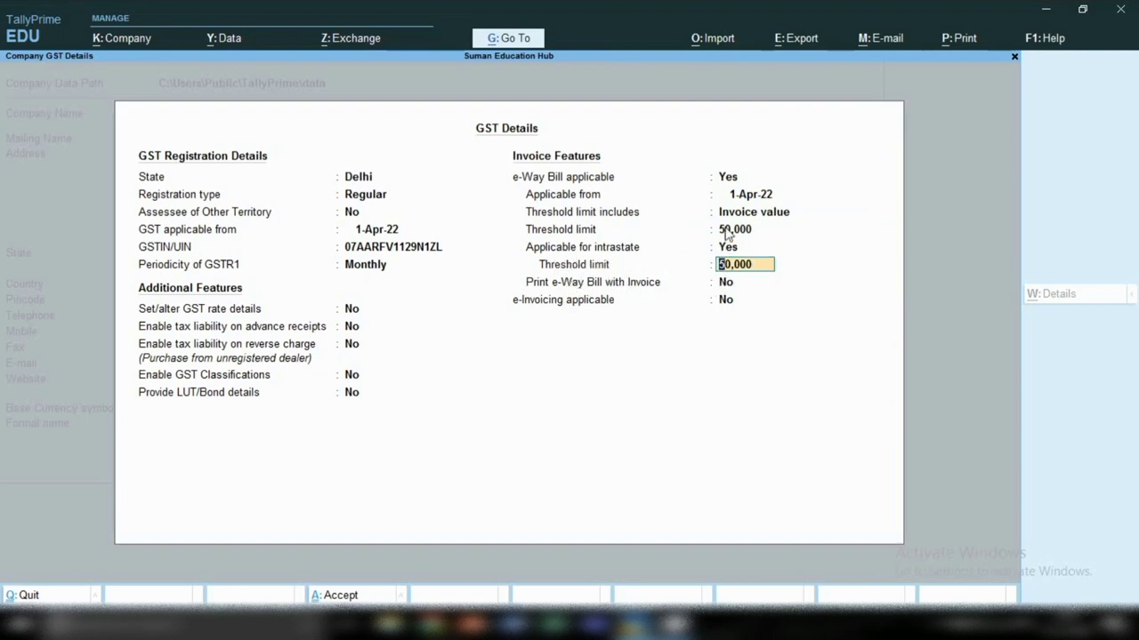
{"action": "key", "text": "Return"}
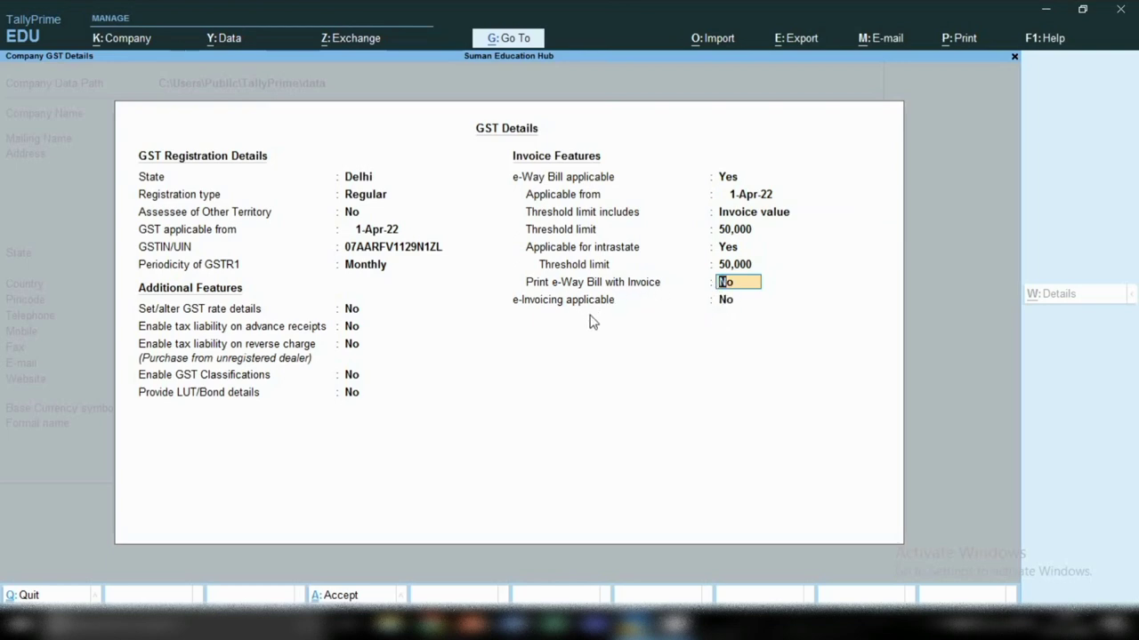
{"action": "key", "text": "Return"}
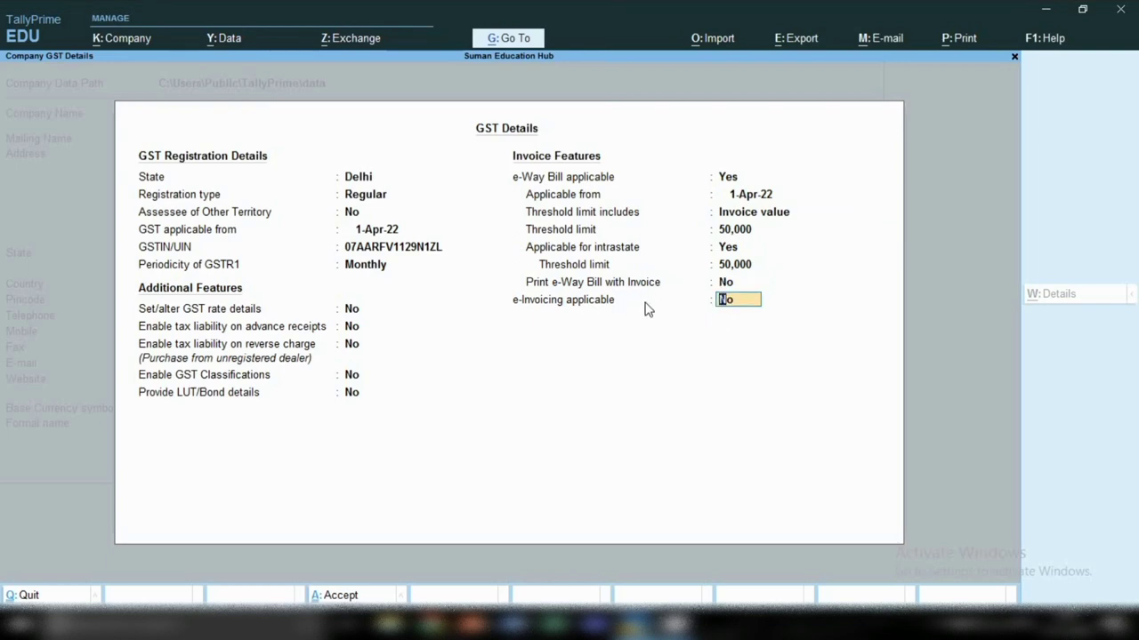
{"action": "key", "text": "Return"}
Step: Accept the GST details and enable TDS with Company as the deductor type
{"action": "key", "text": "y"}
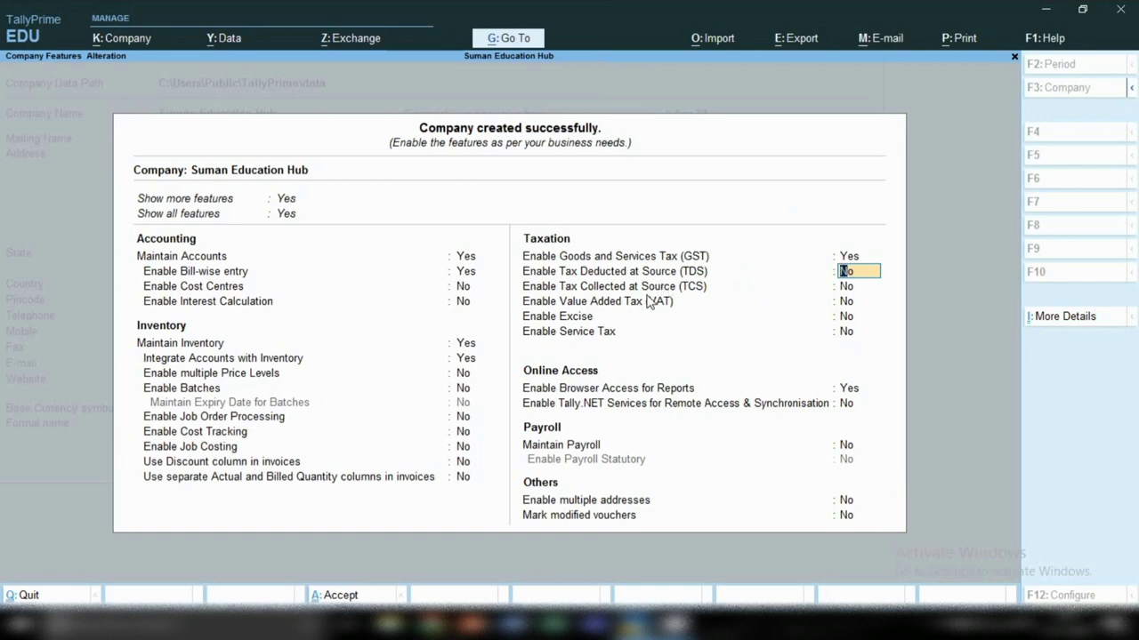
{"action": "type", "text": "y"}
{"action": "key", "text": "Return"}
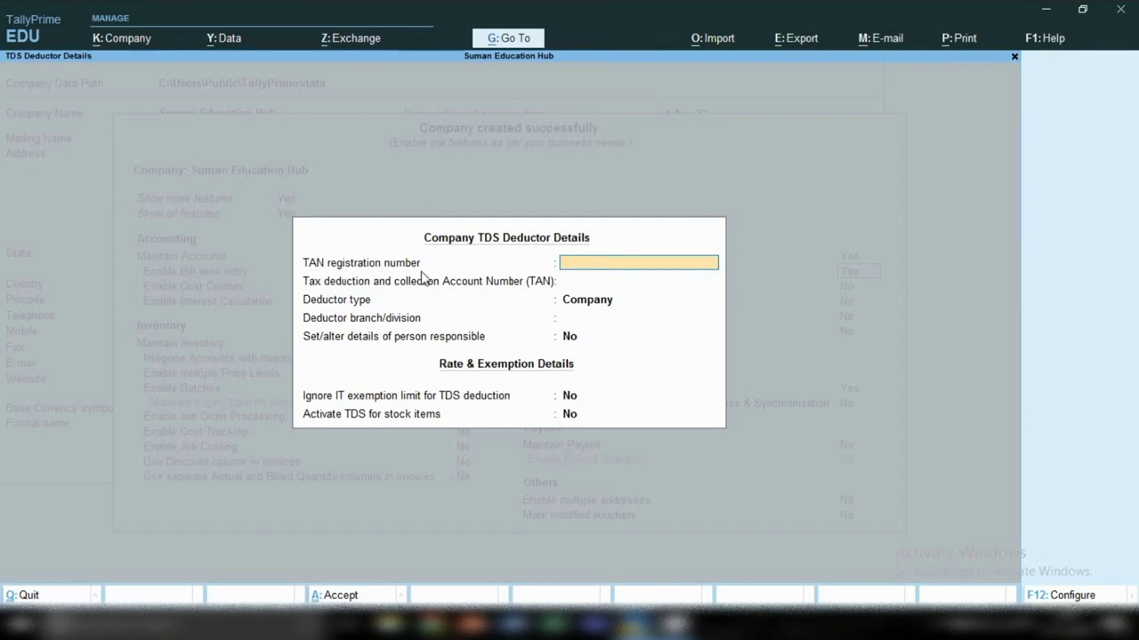
{"action": "key", "text": "Return"}
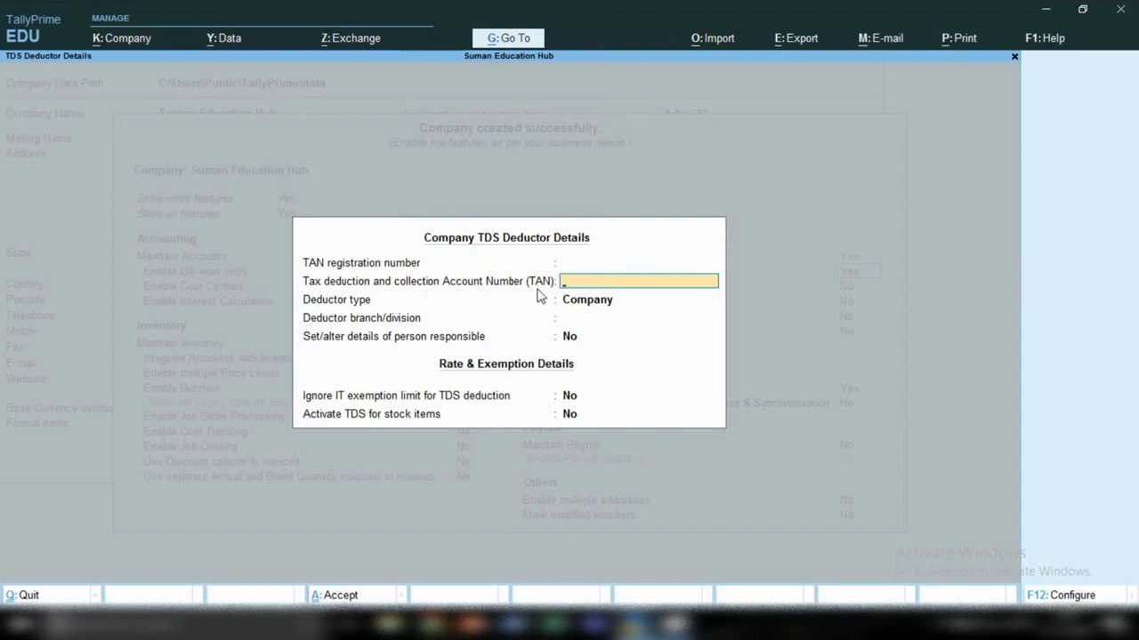
{"action": "key", "text": "Return"}
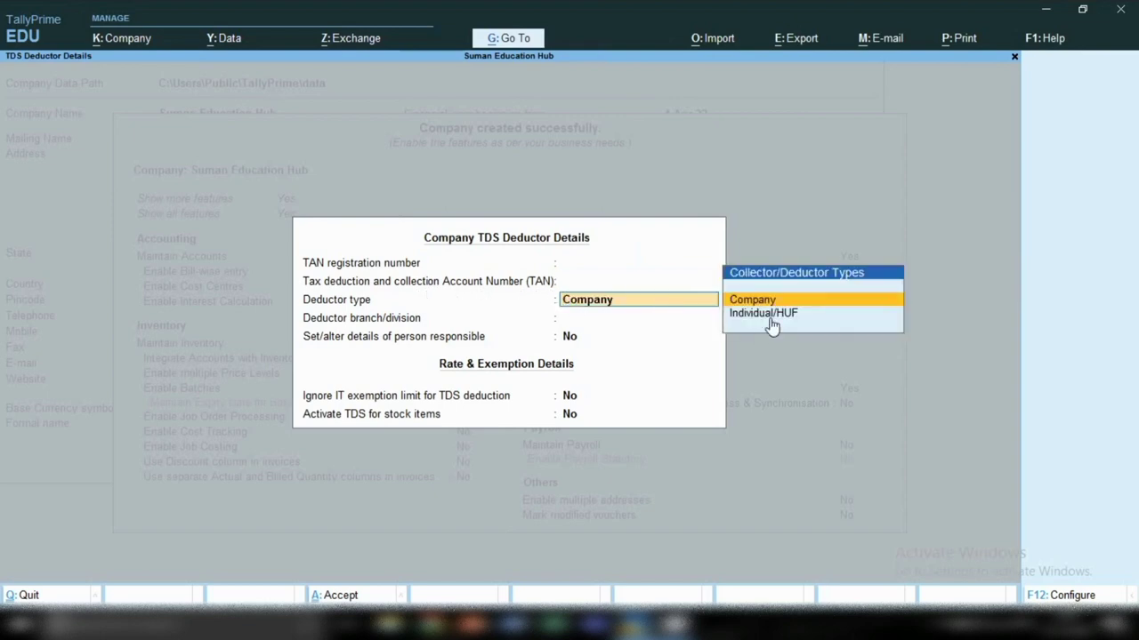
{"action": "key", "text": "Return"}
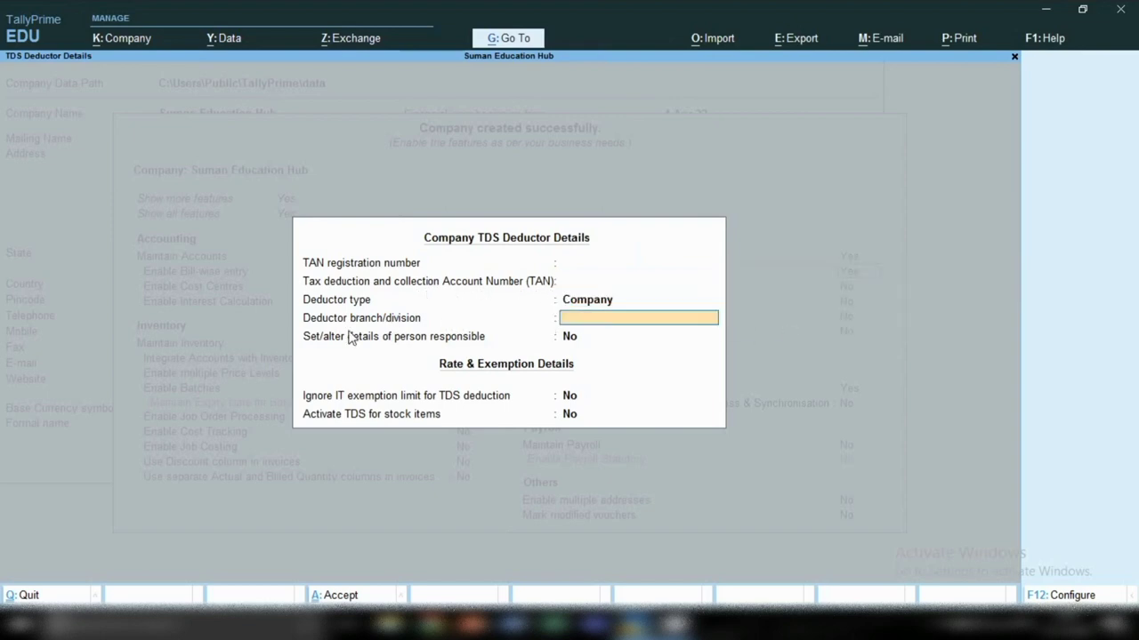
Step: Open the Person Responsible details form and exit it without filling anything
{"action": "left_click", "coordinate": [565, 337]}
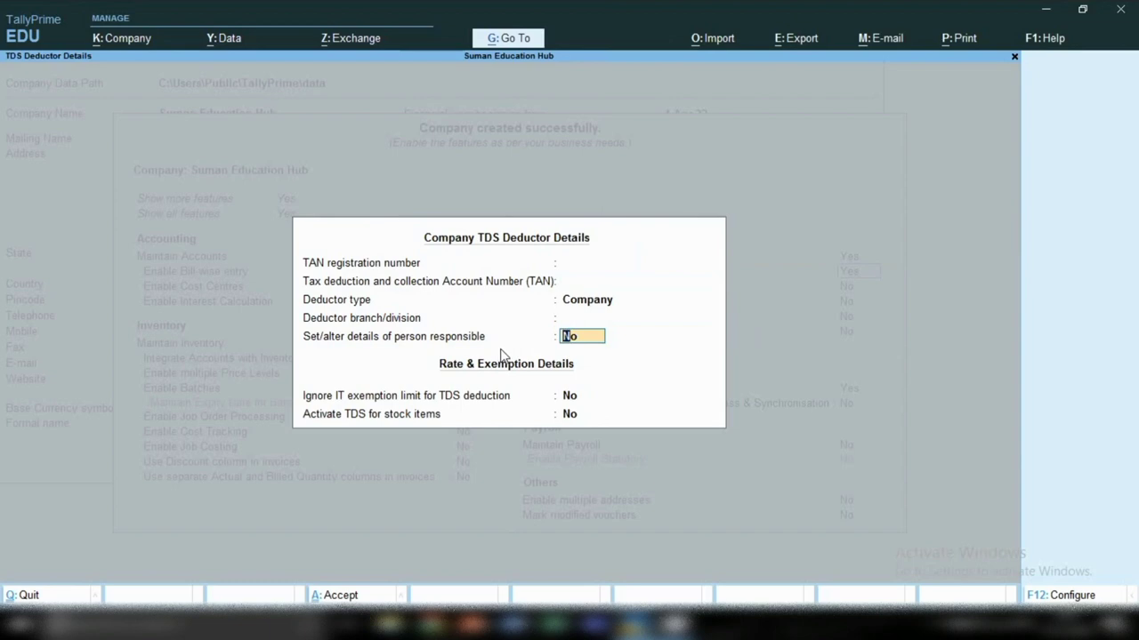
{"action": "type", "text": "y"}
{"action": "key", "text": "Return"}
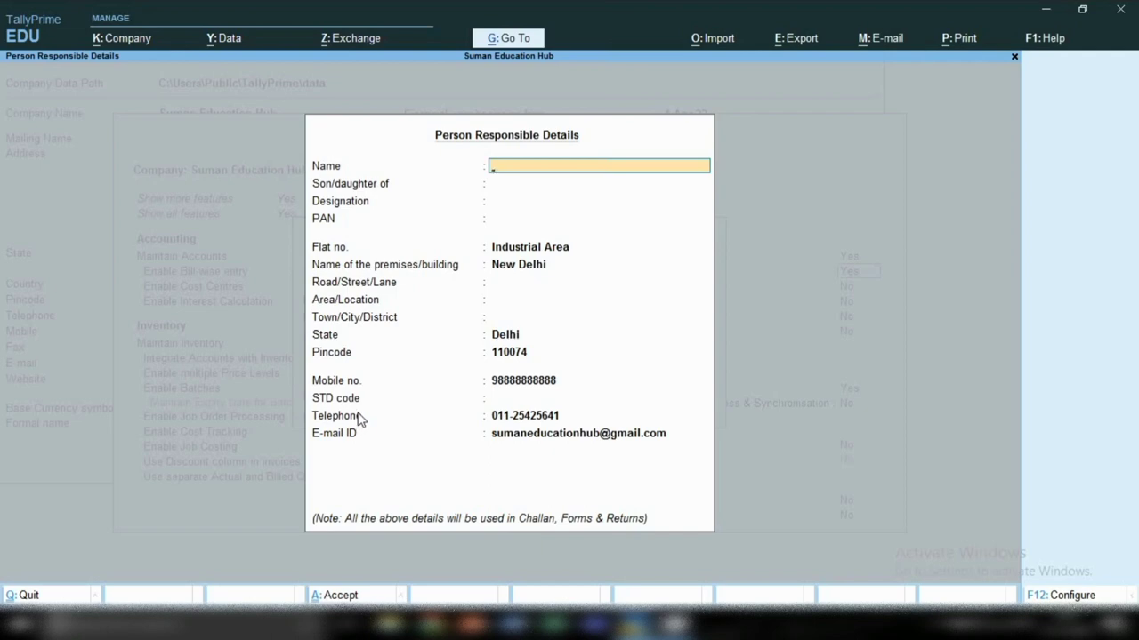
{"action": "key", "text": "Escape"}
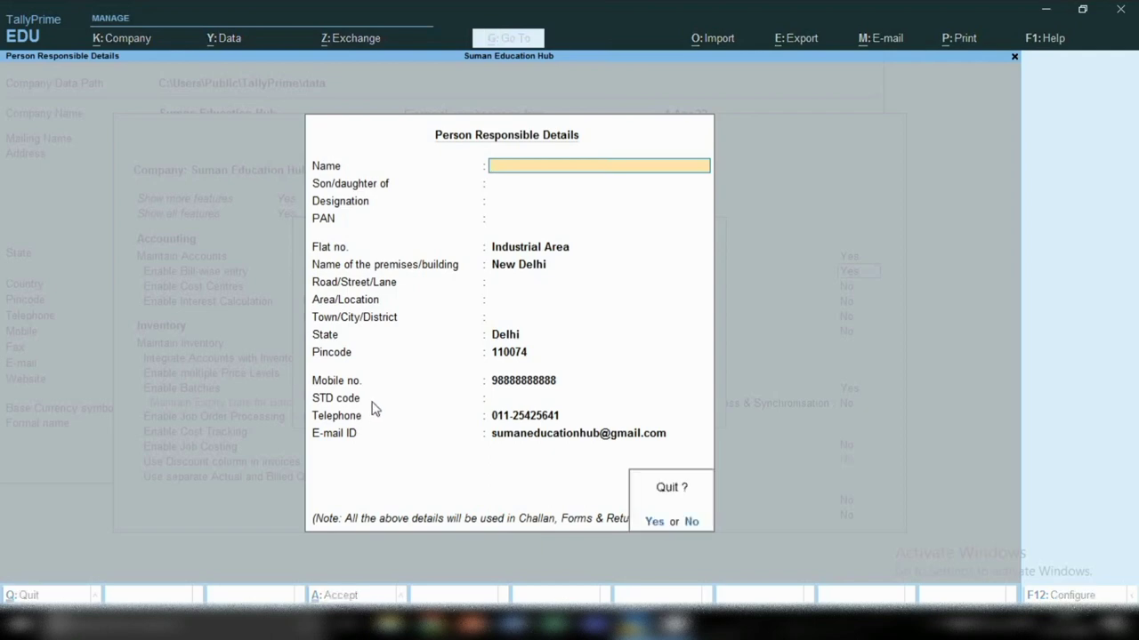
{"action": "key", "text": "y"}
{"action": "key", "text": "Return"}
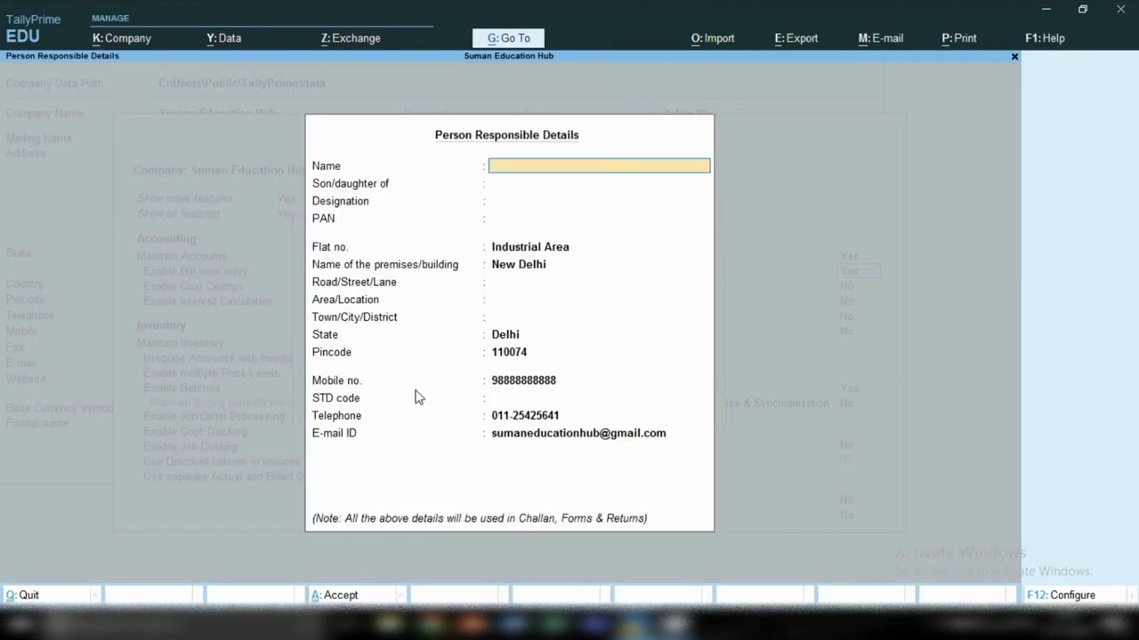
{"action": "key", "text": "Escape"}
{"action": "key", "text": "y"}
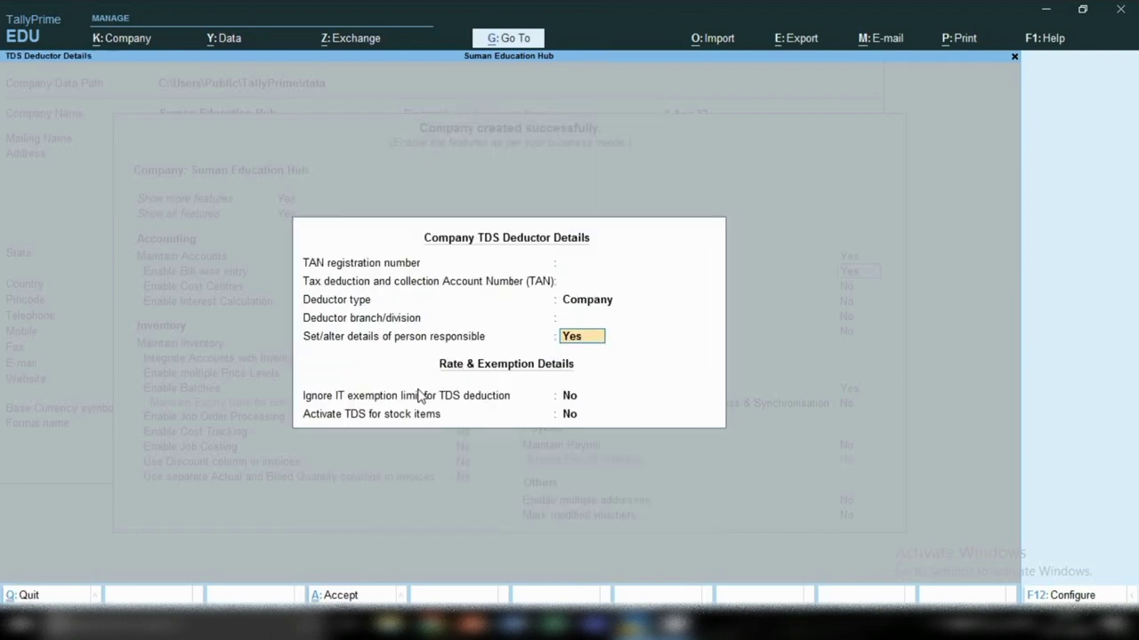
Step: Clear the IT exemption limit entry and begin leaving the TDS deductor details
{"action": "left_click", "coordinate": [564, 401]}
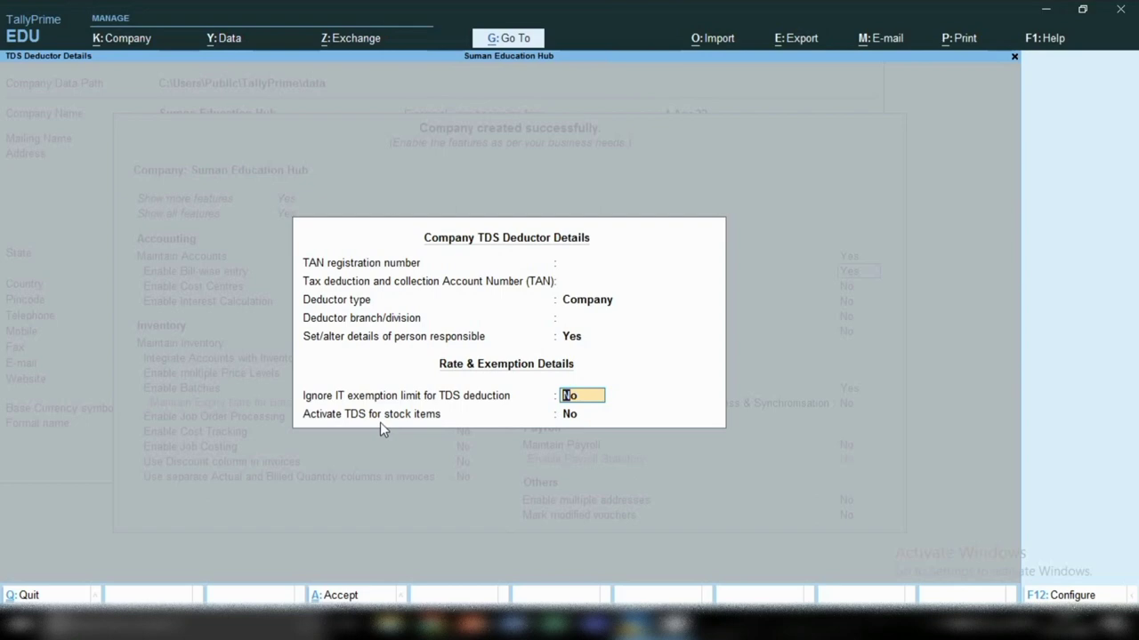
{"action": "key", "text": "BackSpace"}
{"action": "key", "text": "Escape"}
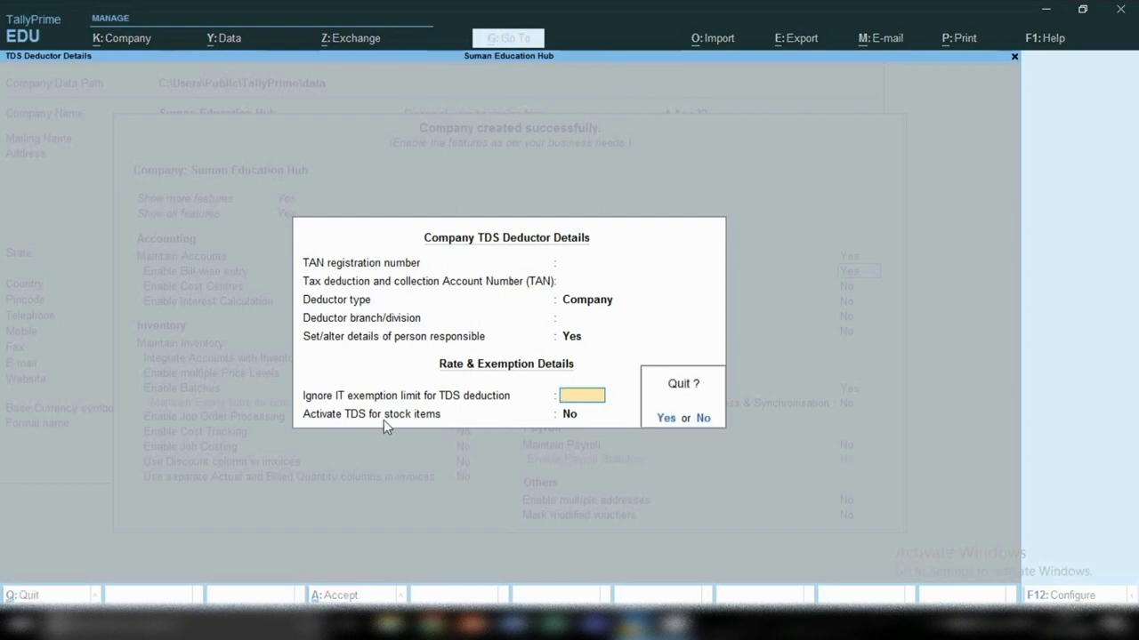
Step: Close the TDS deductor details and enable TCS with Company as the collector type
{"action": "key", "text": "y"}
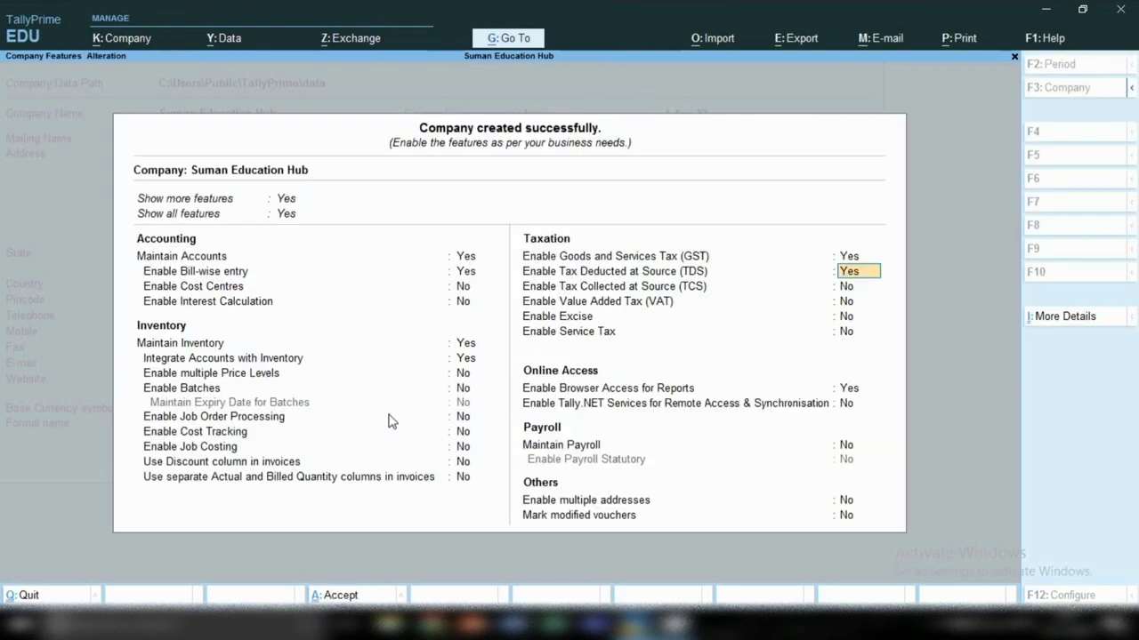
{"action": "key", "text": "Down"}
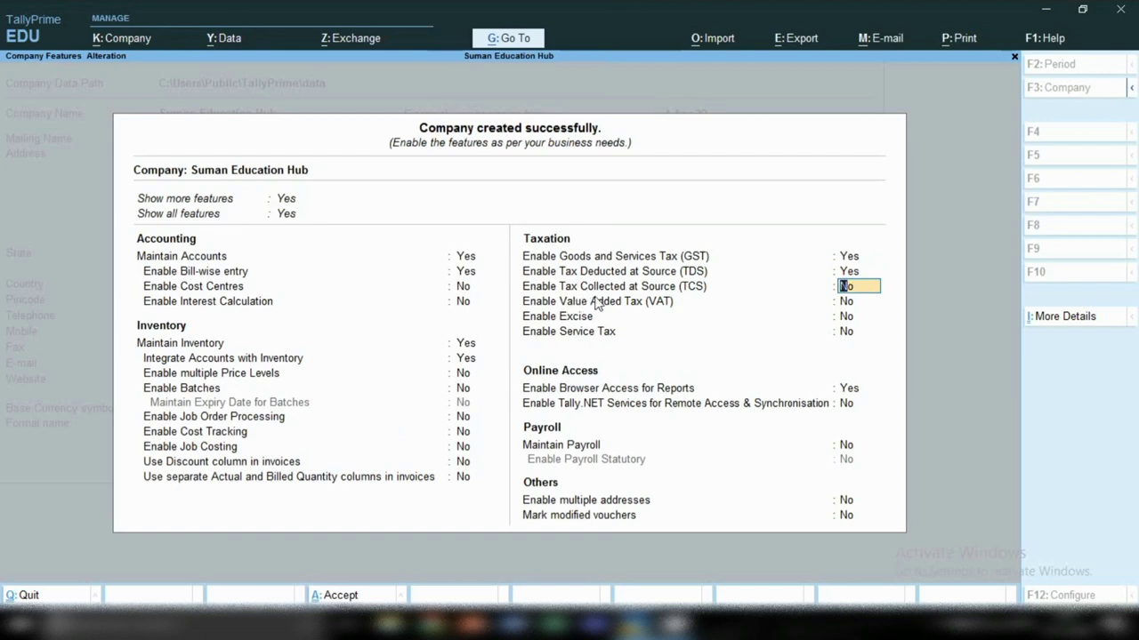
{"action": "type", "text": "Y"}
{"action": "key", "text": "Return"}
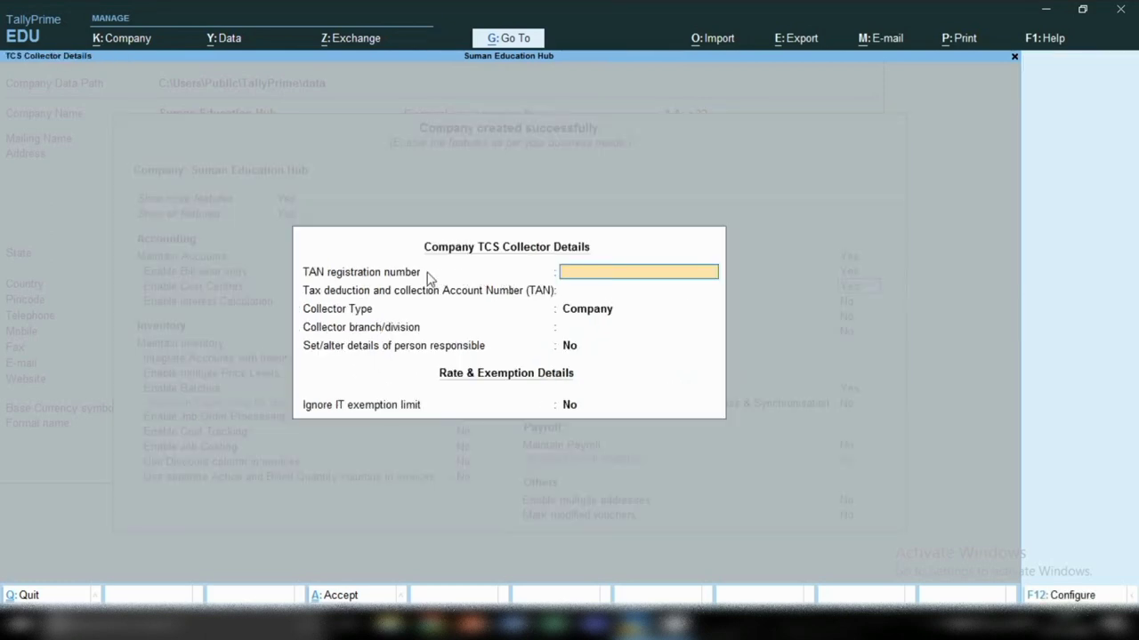
{"action": "key", "text": "Return"}
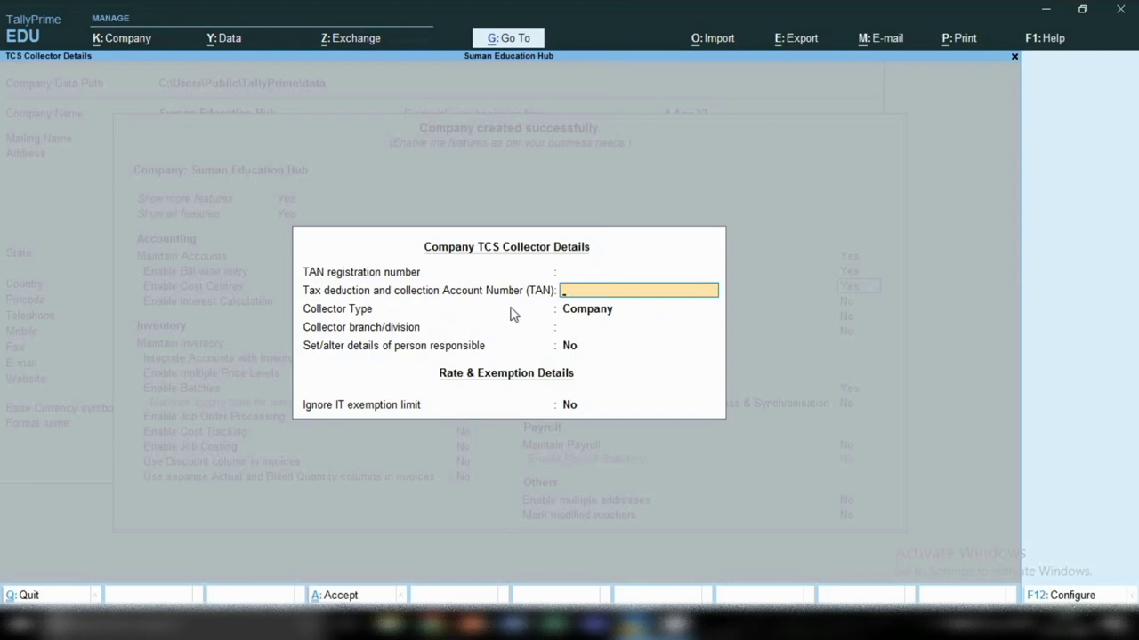
{"action": "key", "text": "Return"}
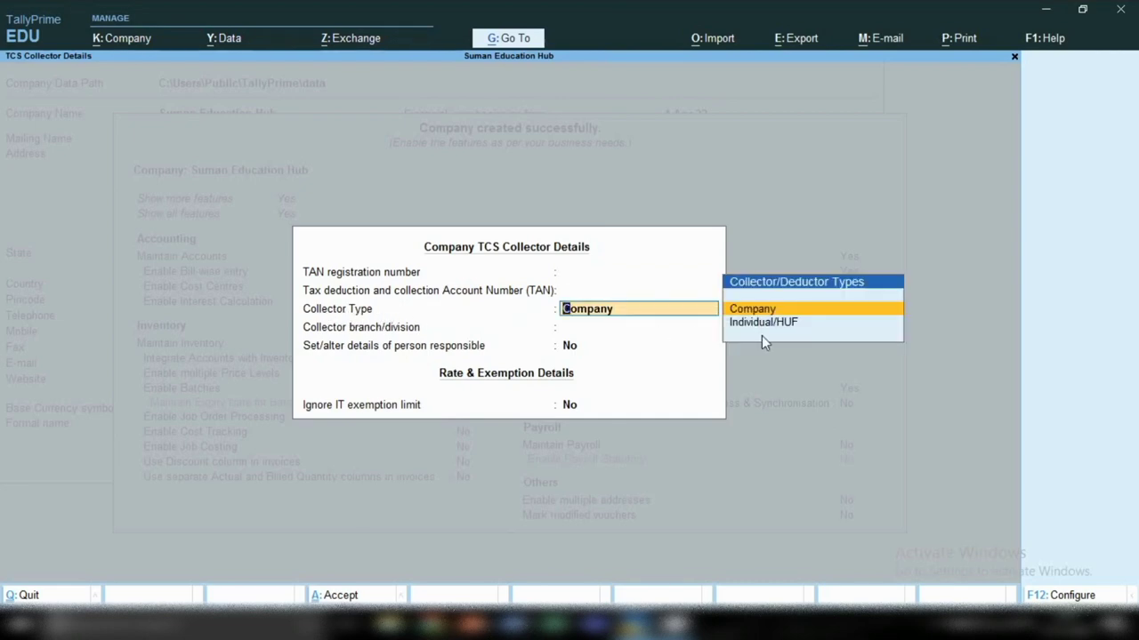
{"action": "key", "text": "Return"}
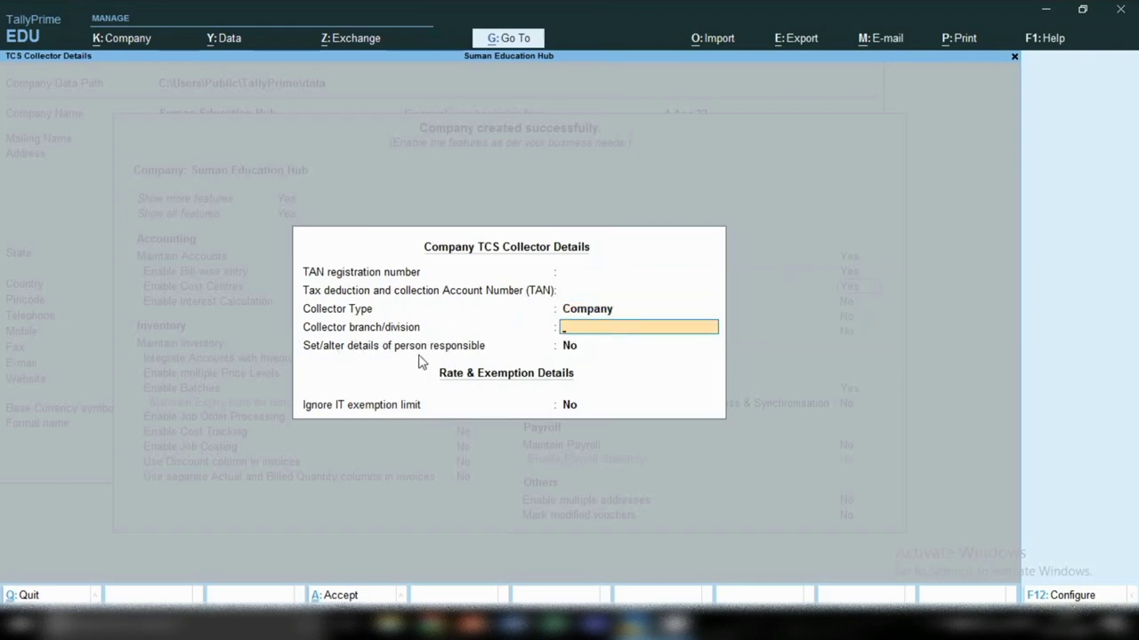
Step: Open and exit the Person Responsible form unfilled, then close the TCS collector details
{"action": "key", "text": "Return"}
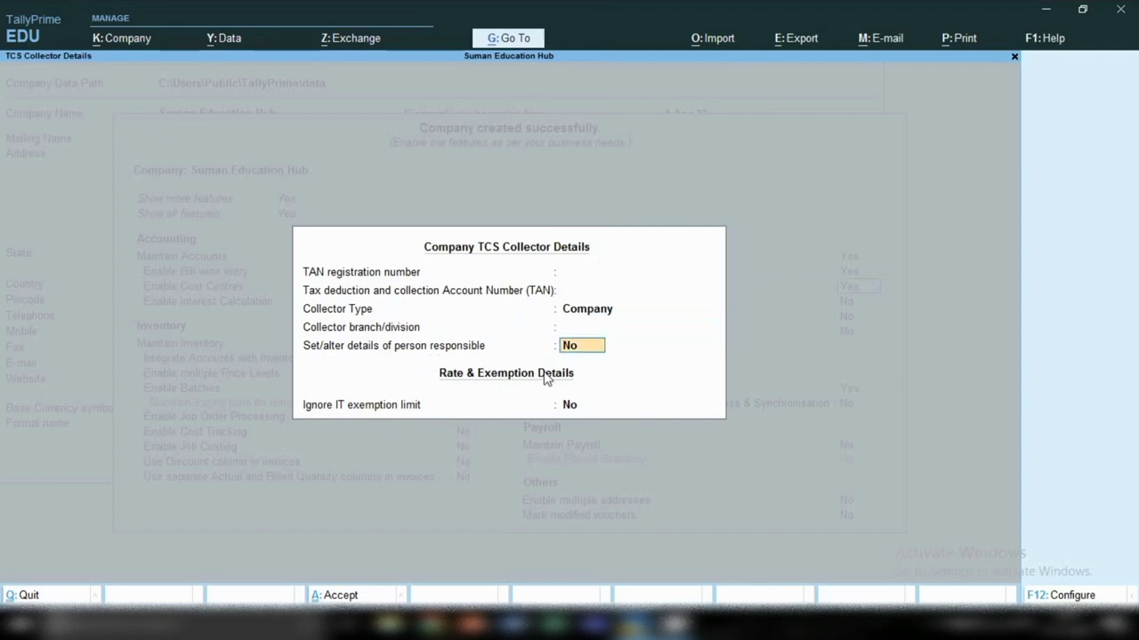
{"action": "type", "text": "y"}
{"action": "key", "text": "Return"}
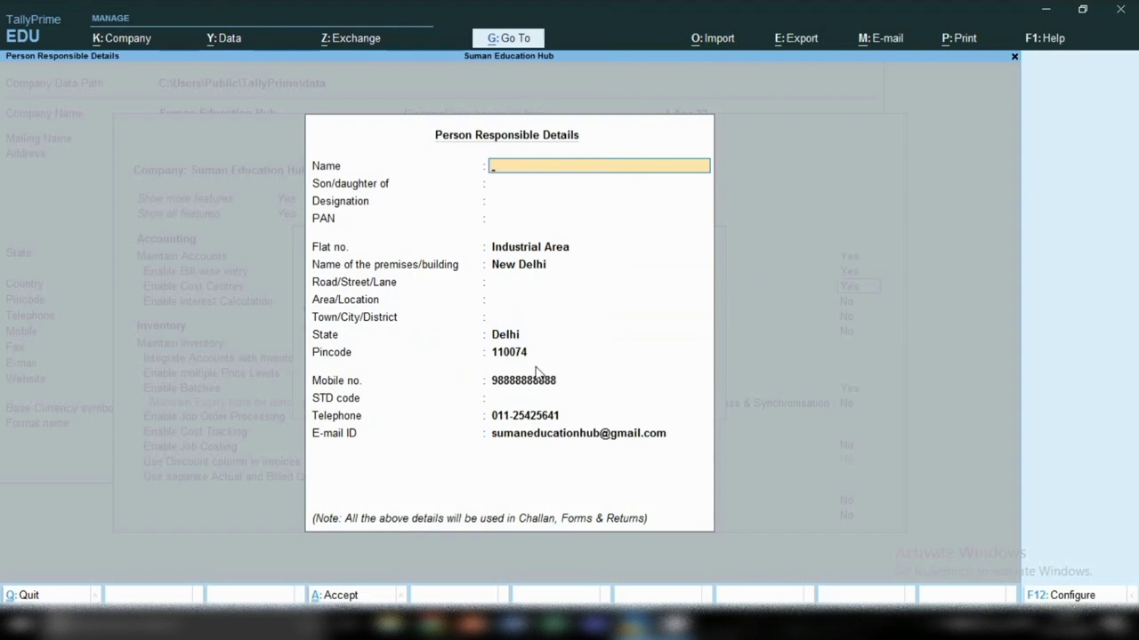
{"action": "key", "text": "Escape"}
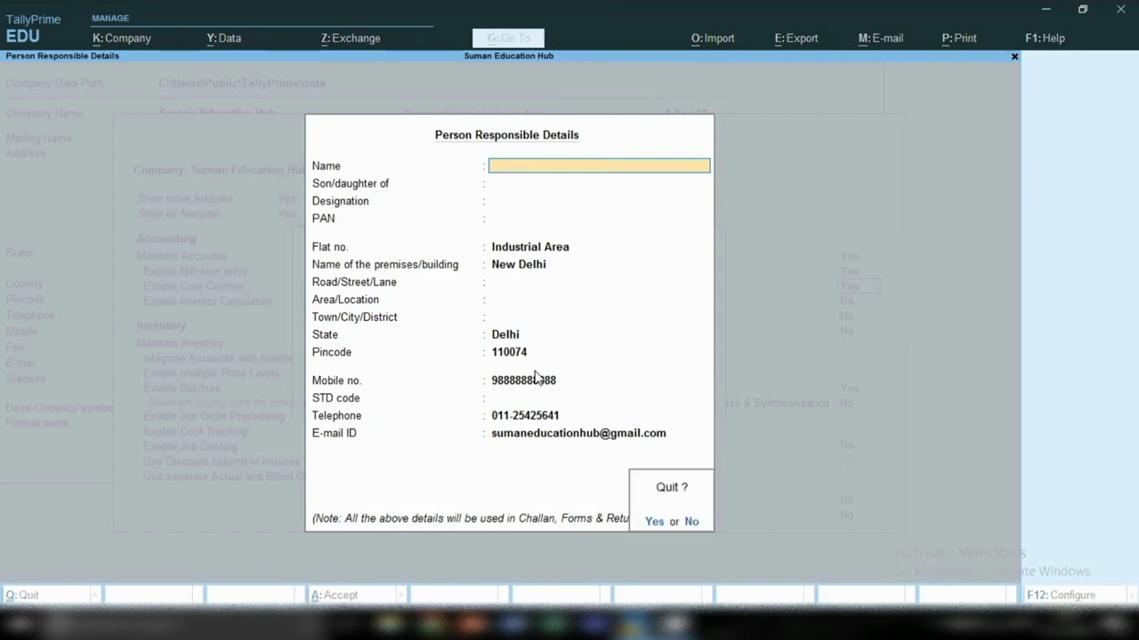
{"action": "key", "text": "Return"}
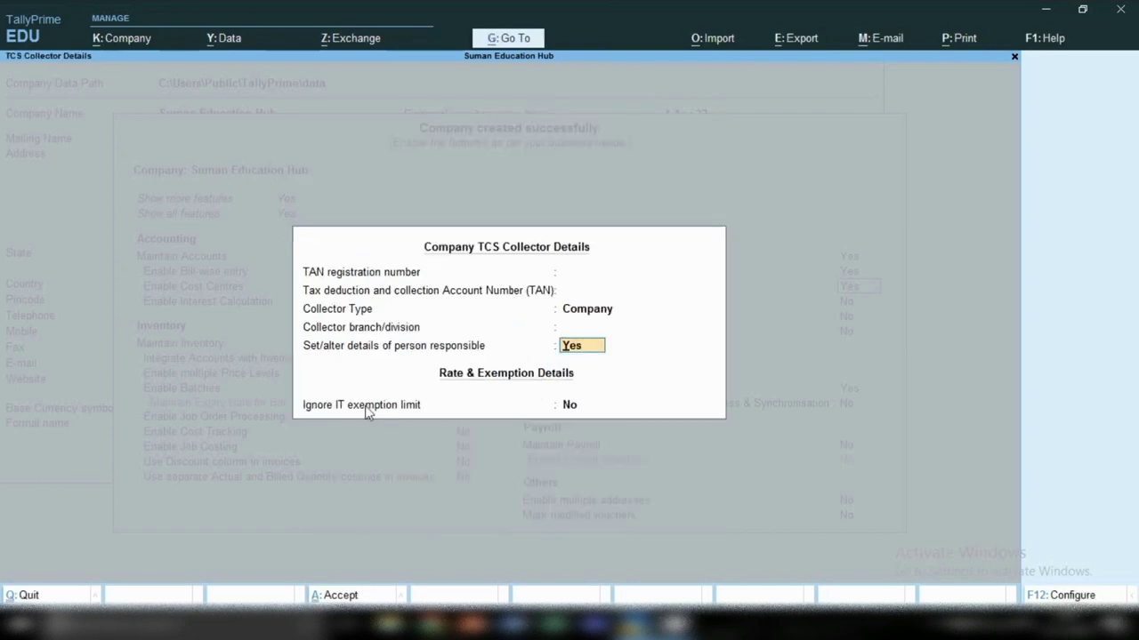
{"action": "key", "text": "BackSpace"}
{"action": "key", "text": "Escape"}
Step: Close the TCS collector details and set both TCS and TDS back to No
{"action": "key", "text": "y"}
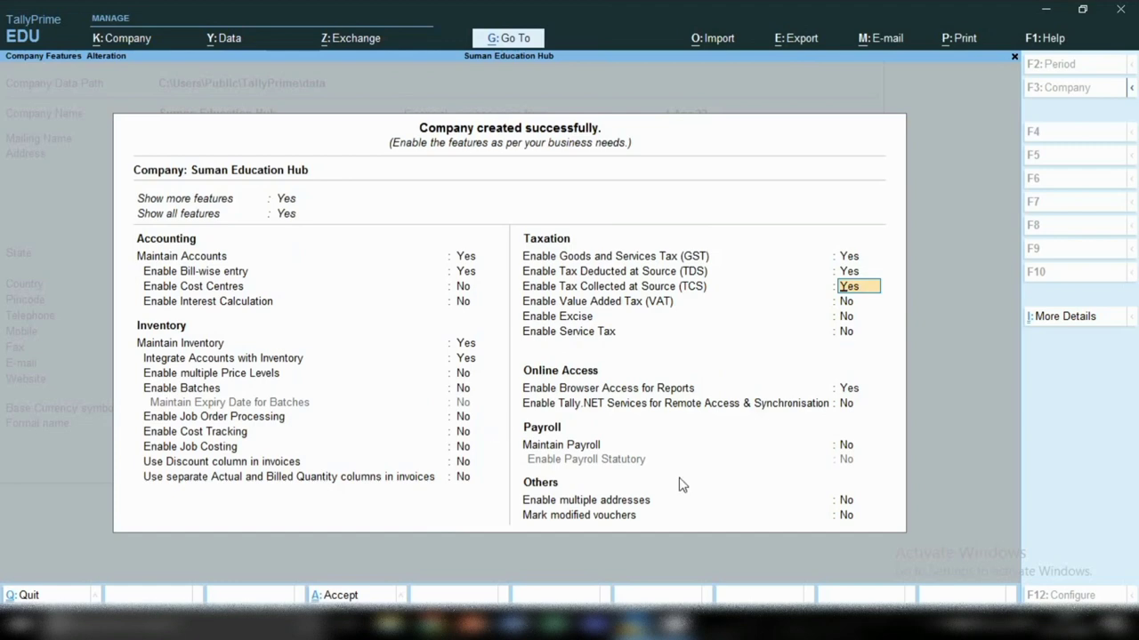
{"action": "key", "text": "Return"}
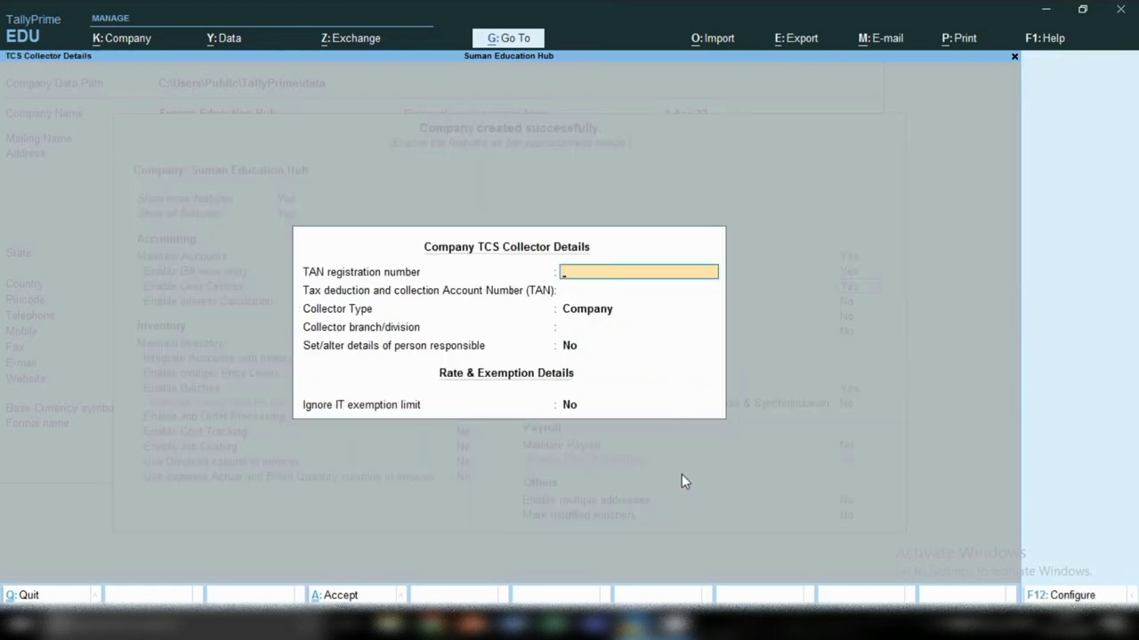
{"action": "key", "text": "Escape"}
{"action": "type", "text": "y"}
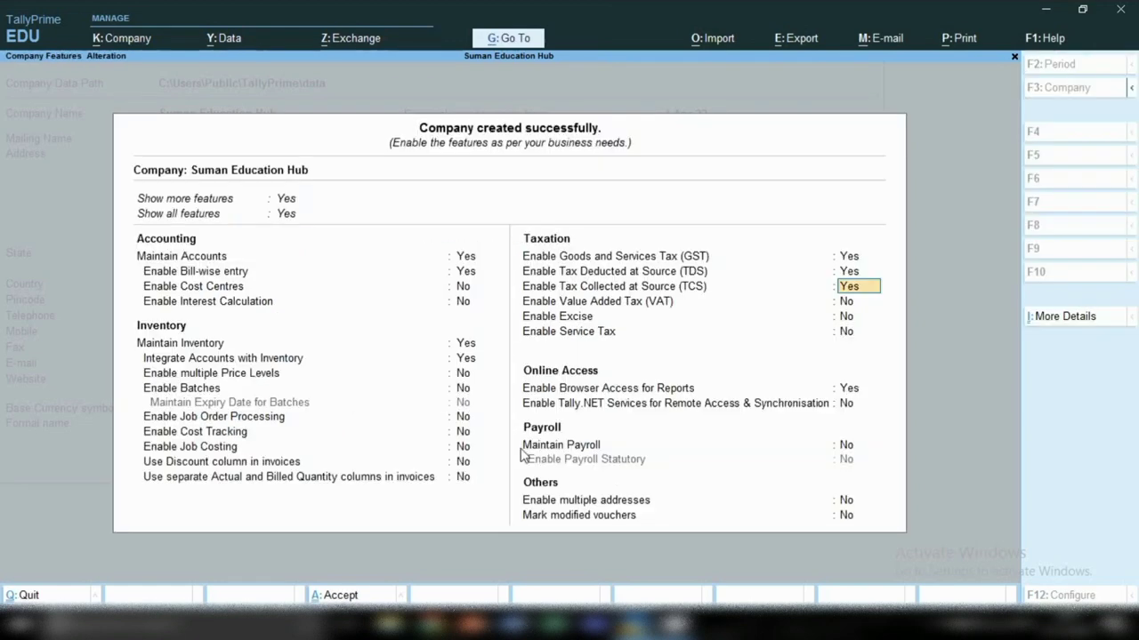
{"action": "type", "text": "n"}
{"action": "key", "text": "Return"}
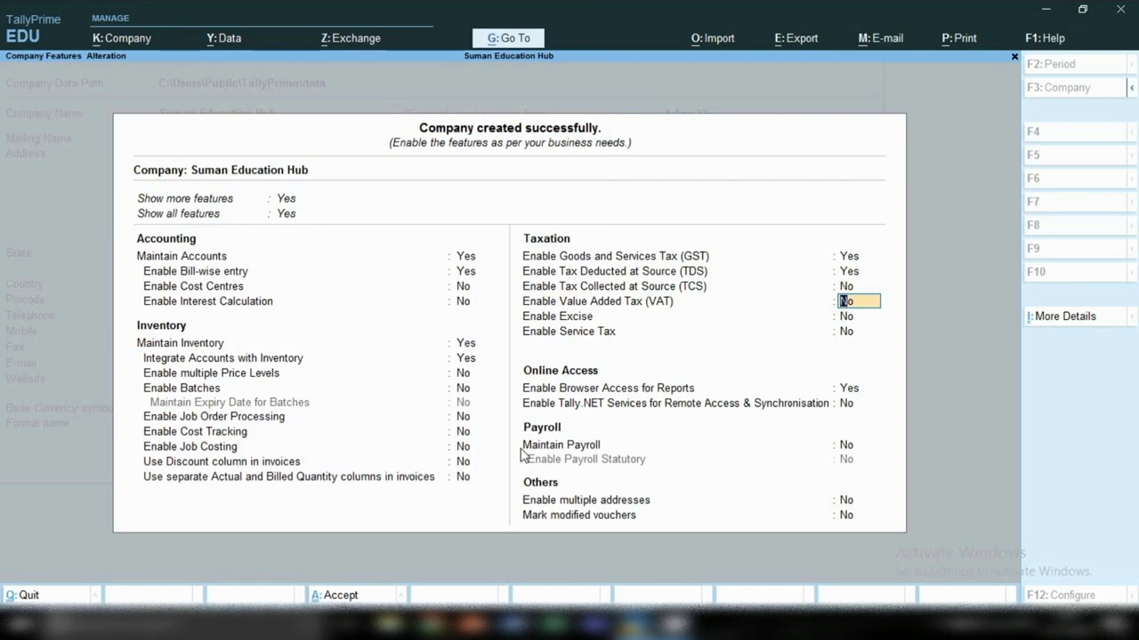
{"action": "key", "text": "Up"}
{"action": "key", "text": "Up"}
{"action": "type", "text": "n"}
{"action": "key", "text": "Return"}
{"action": "key", "text": "Return"}
{"action": "key", "text": "Return"}
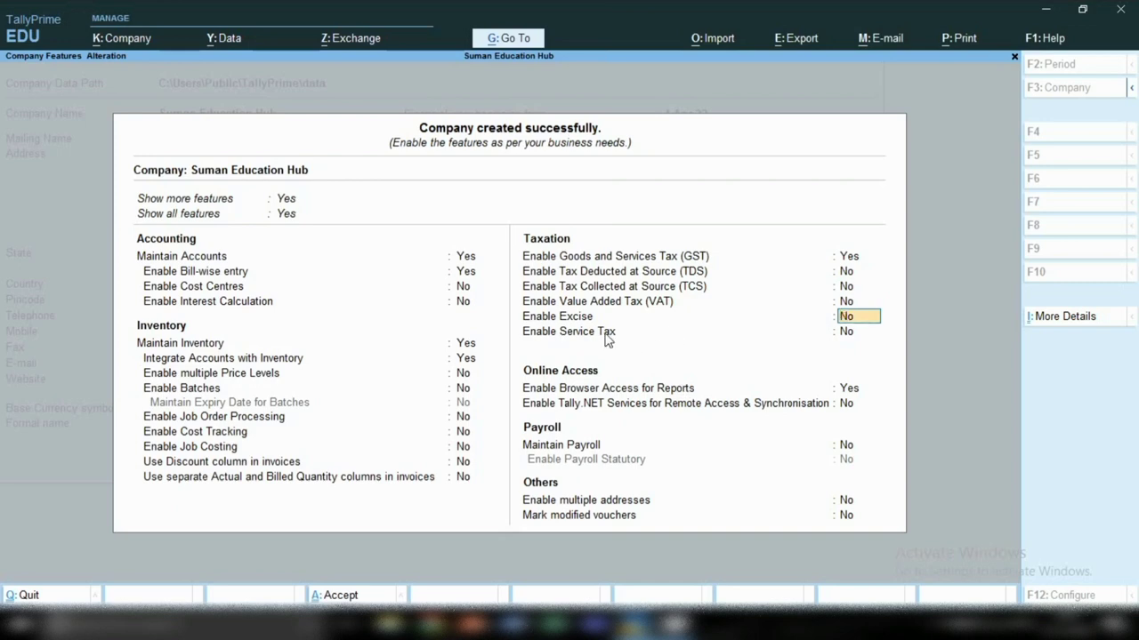
Step: Keep browser access for reports on and leave Maintain Payroll at No
{"action": "key", "text": "Return"}
{"action": "key", "text": "Return"}
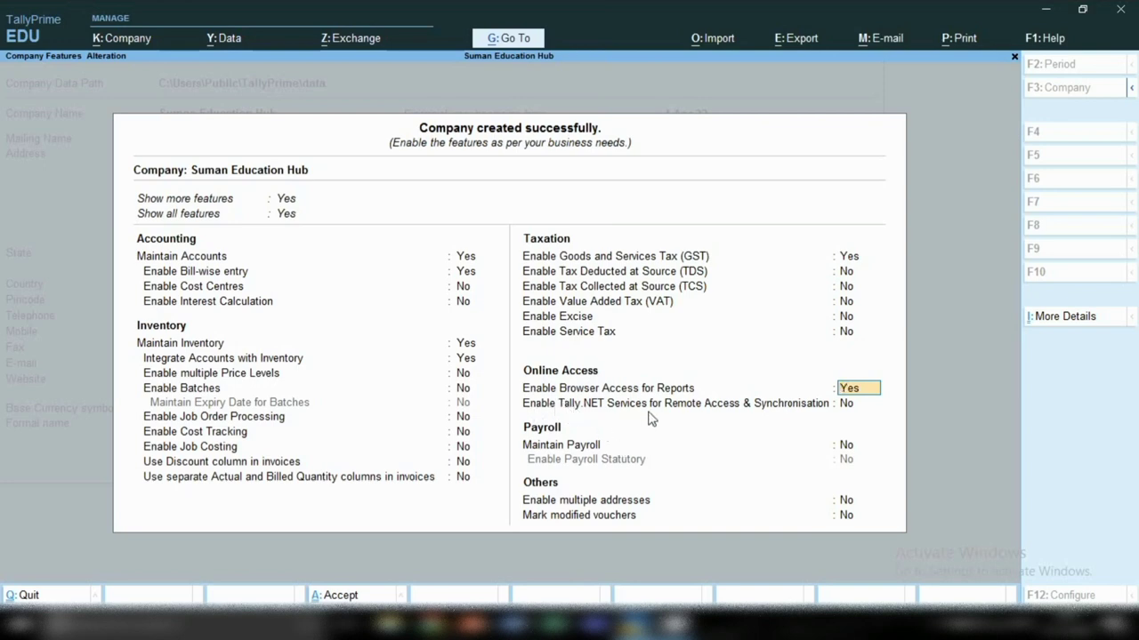
{"action": "key", "text": "Return"}
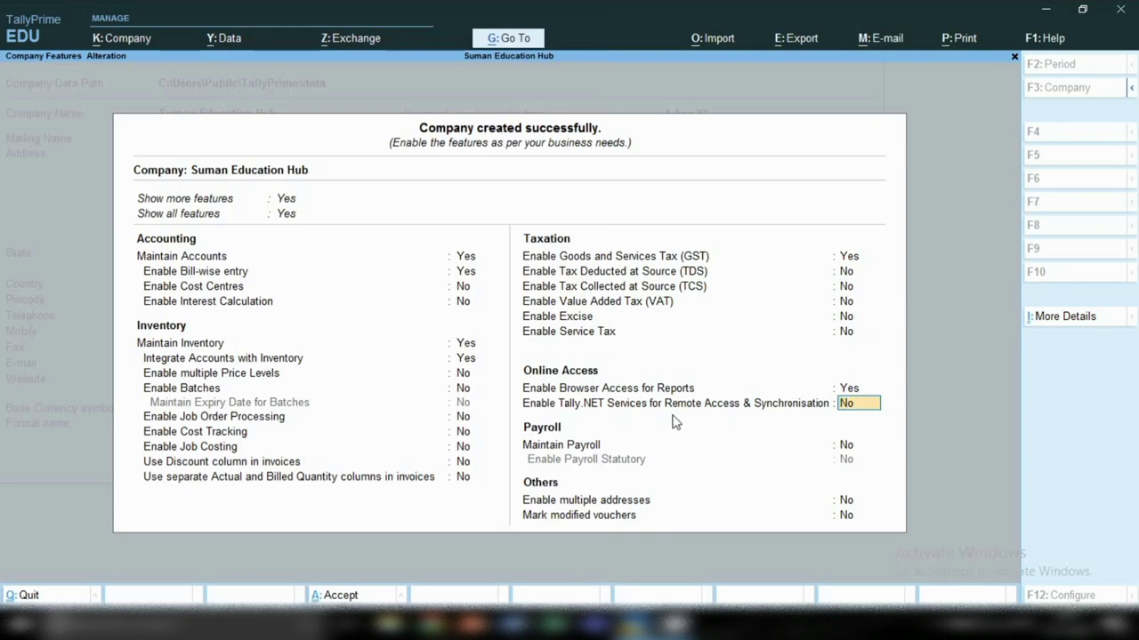
{"action": "key", "text": "Return"}
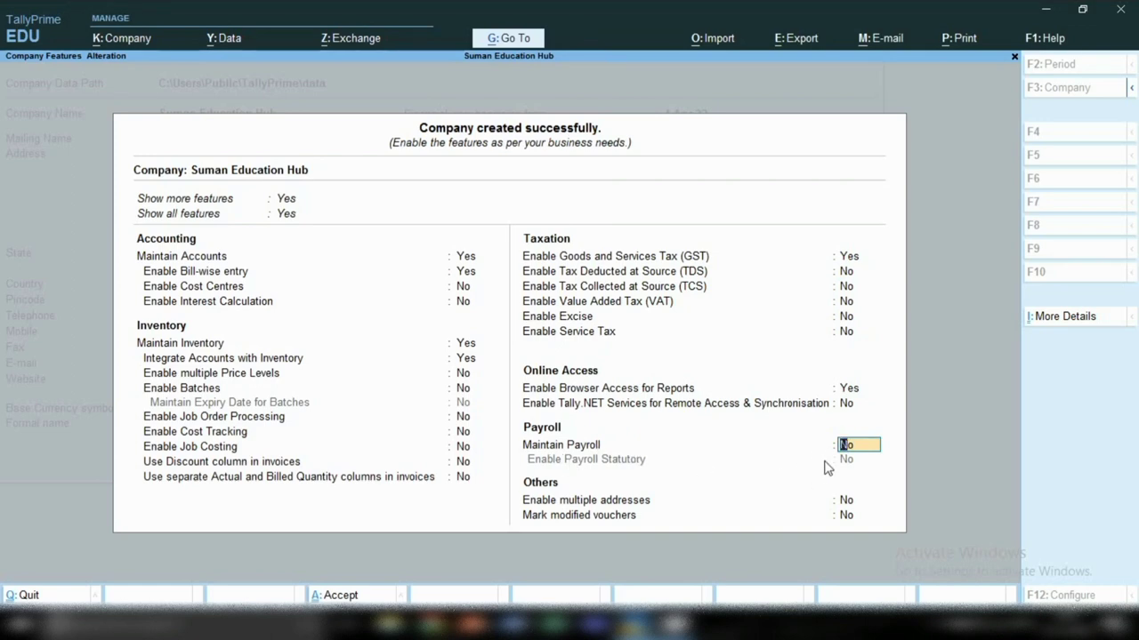
{"action": "type", "text": "y"}
{"action": "key", "text": "Return"}
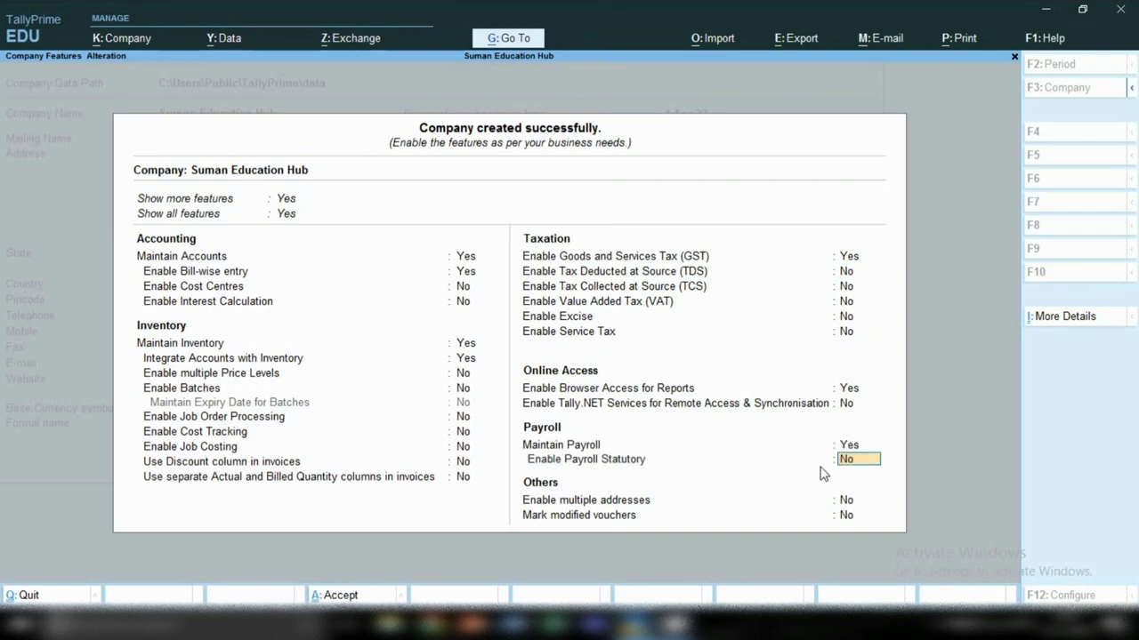
{"action": "key", "text": "Up"}
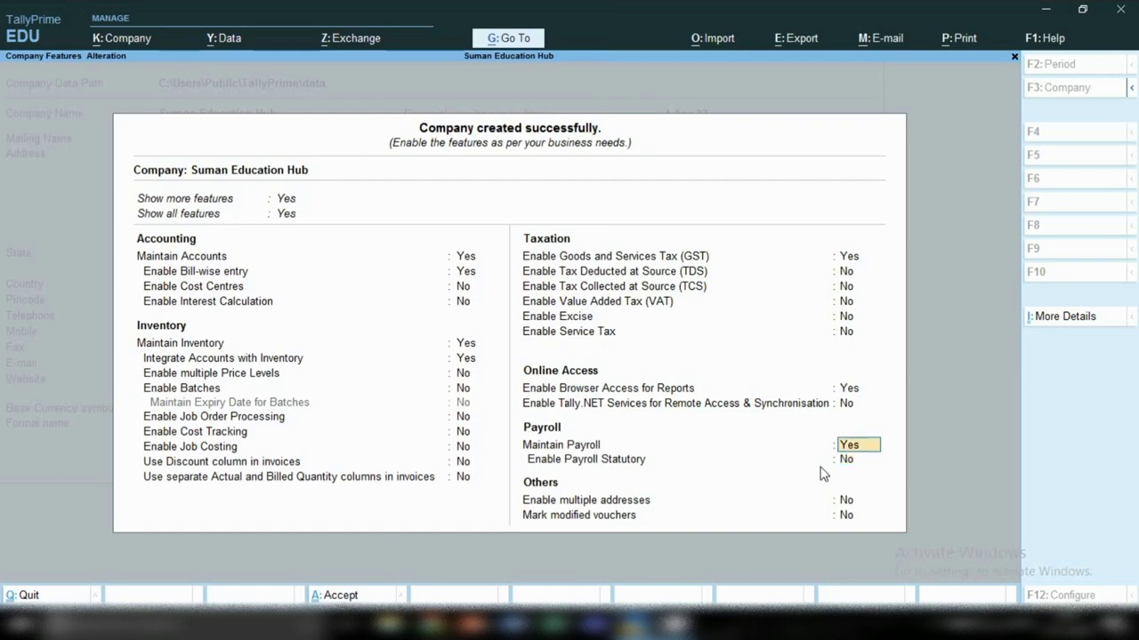
{"action": "type", "text": "n"}
{"action": "key", "text": "Return"}
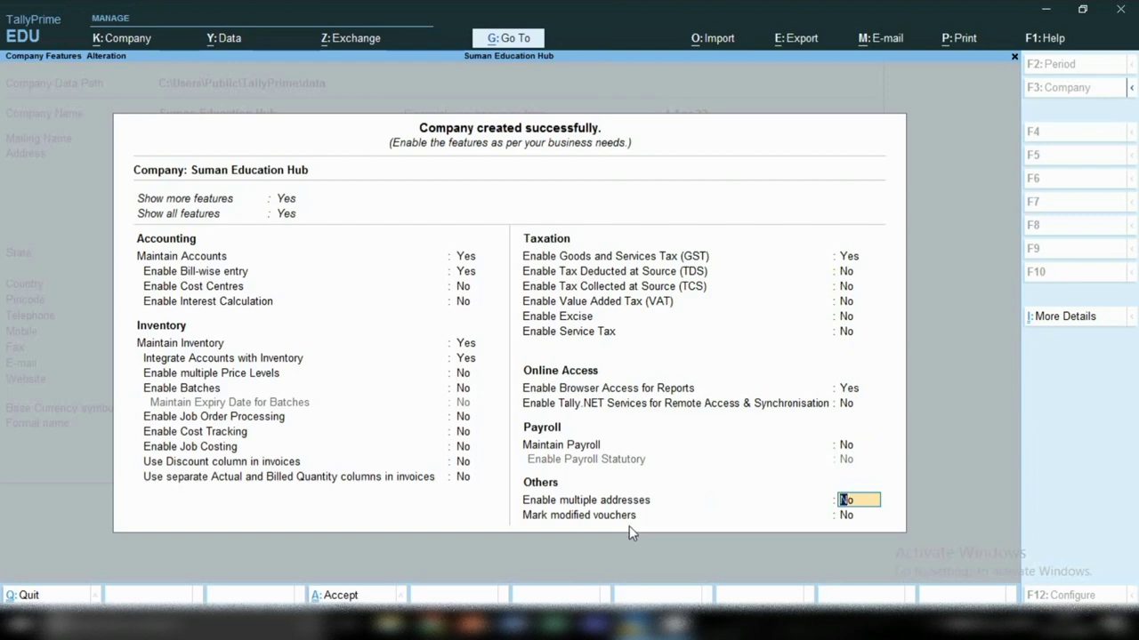
Step: Move past Mark modified vouchers to the Accept? prompt for the company features
{"action": "key", "text": "Return"}
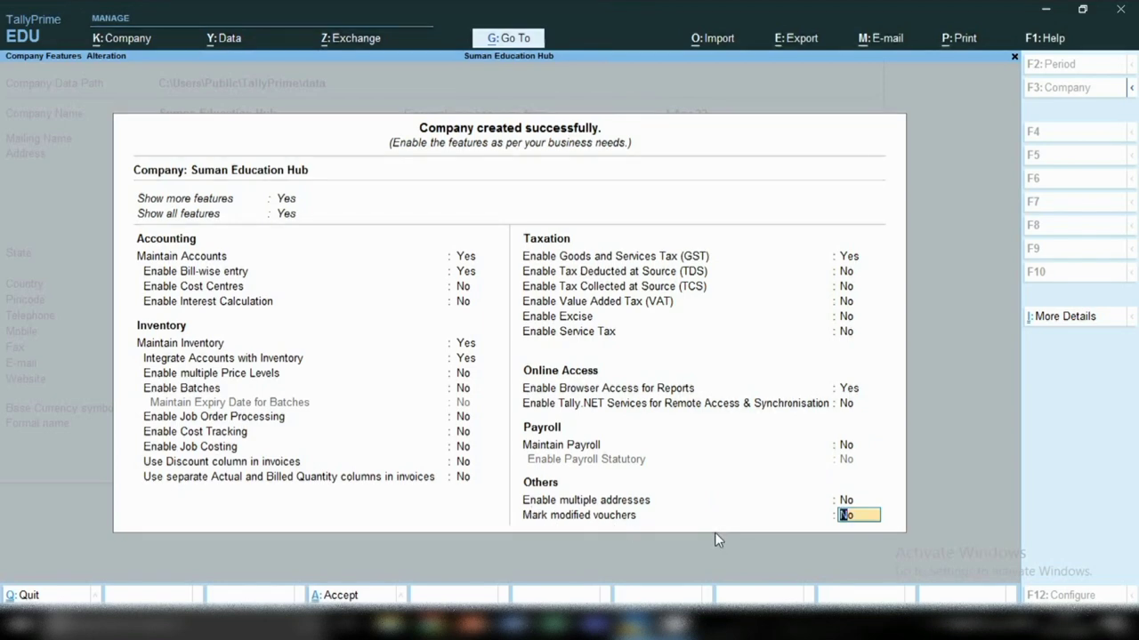
{"action": "key", "text": "Return"}
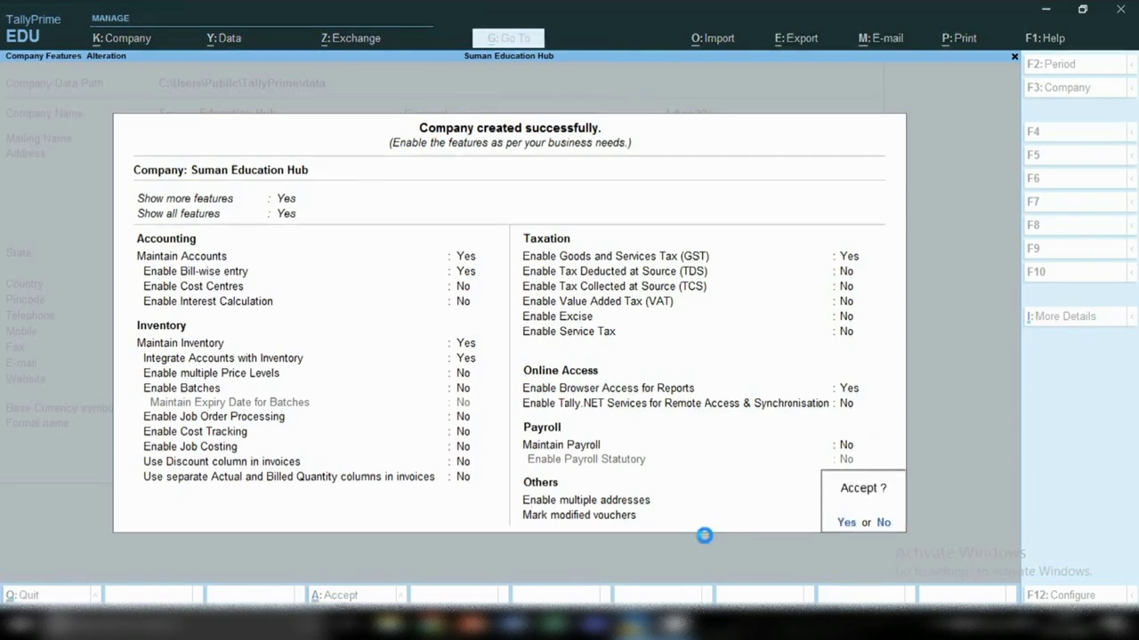
{"action": "key", "text": "Return"}
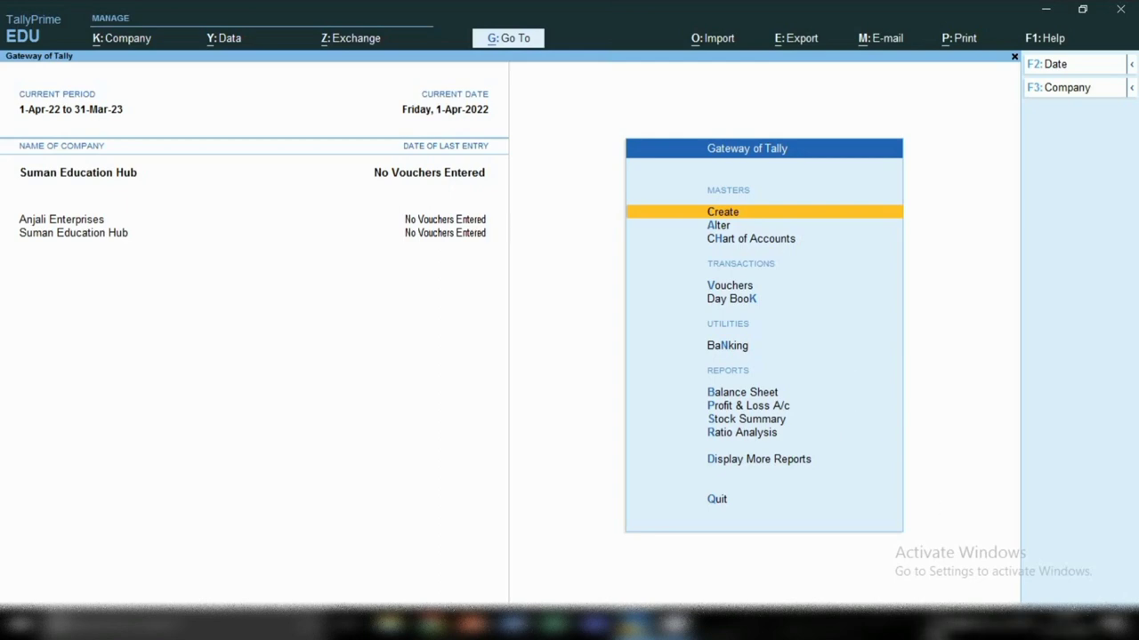
Step: Switch to Anjali Enterprises from the taskbar and bring up its Master Creation list
{"action": "left_click", "coordinate": [976, 623]}
{"action": "right_click", "coordinate": [903, 523]}
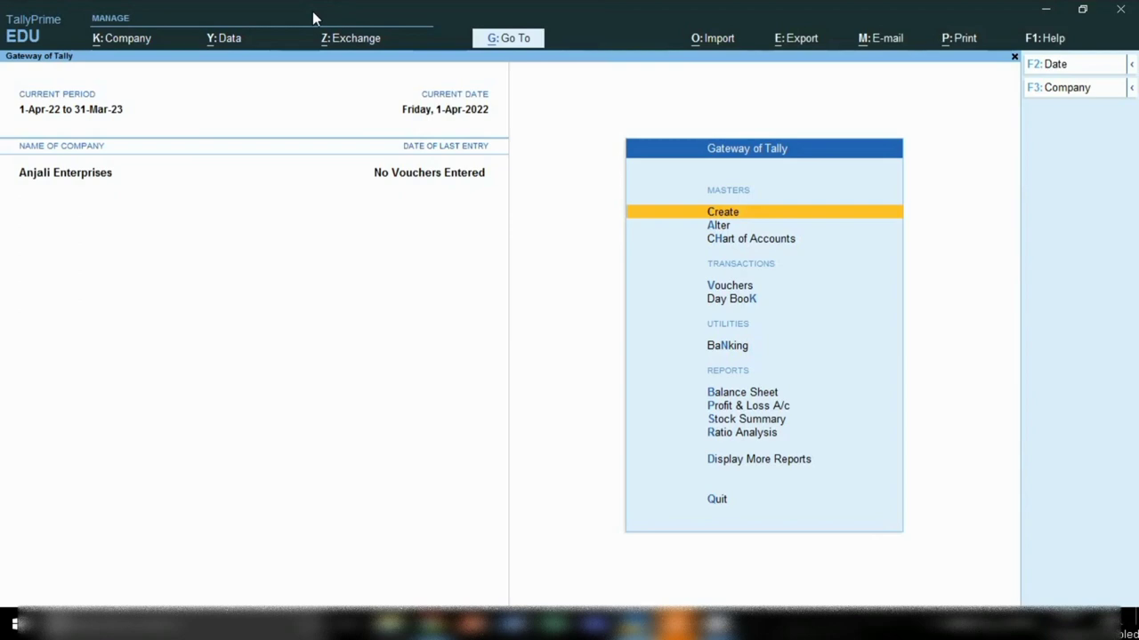
{"action": "left_click", "coordinate": [708, 221]}
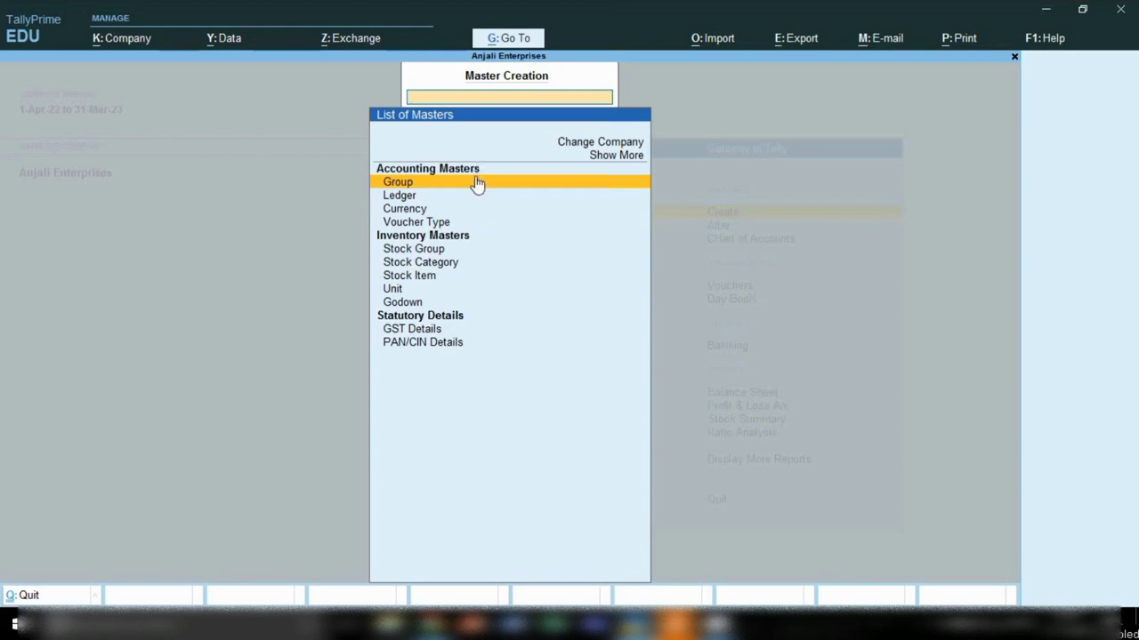
Step: Start a new ledger and name it Suman Education Hub C
{"action": "left_click", "coordinate": [394, 200]}
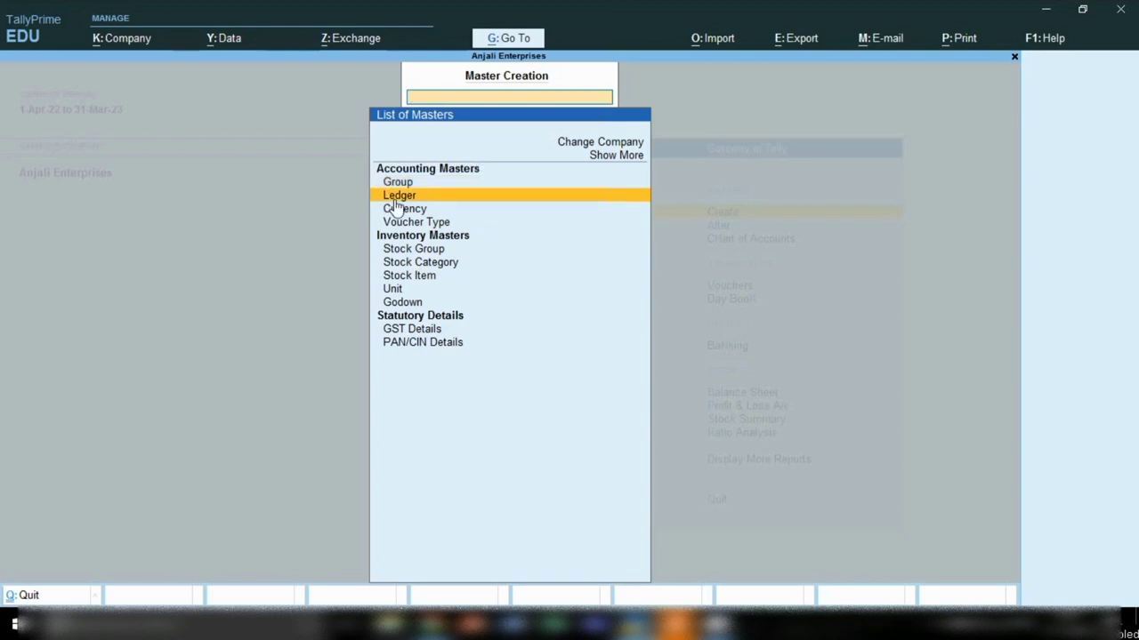
{"action": "left_click", "coordinate": [395, 201]}
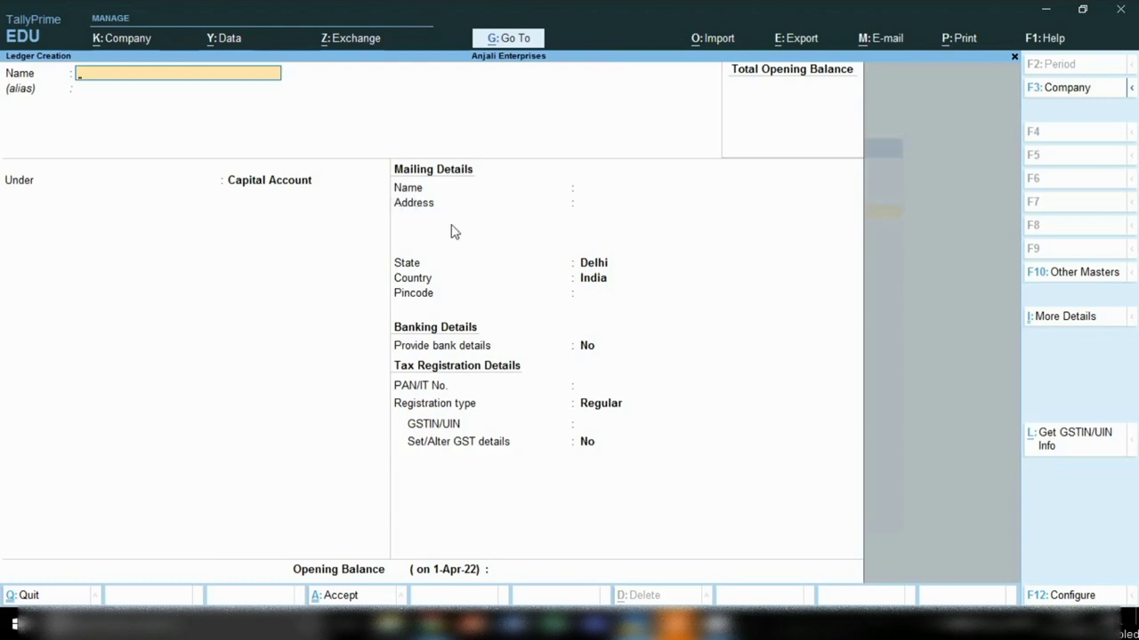
{"action": "type", "text": "S"}
{"action": "key", "text": "Return"}
{"action": "type", "text": "Umesh"}
{"action": "key", "text": "BackSpace"}
{"action": "key", "text": "BackSpace"}
{"action": "key", "text": "BackSpace"}
{"action": "key", "text": "BackSpace"}
{"action": "key", "text": "BackSpace"}
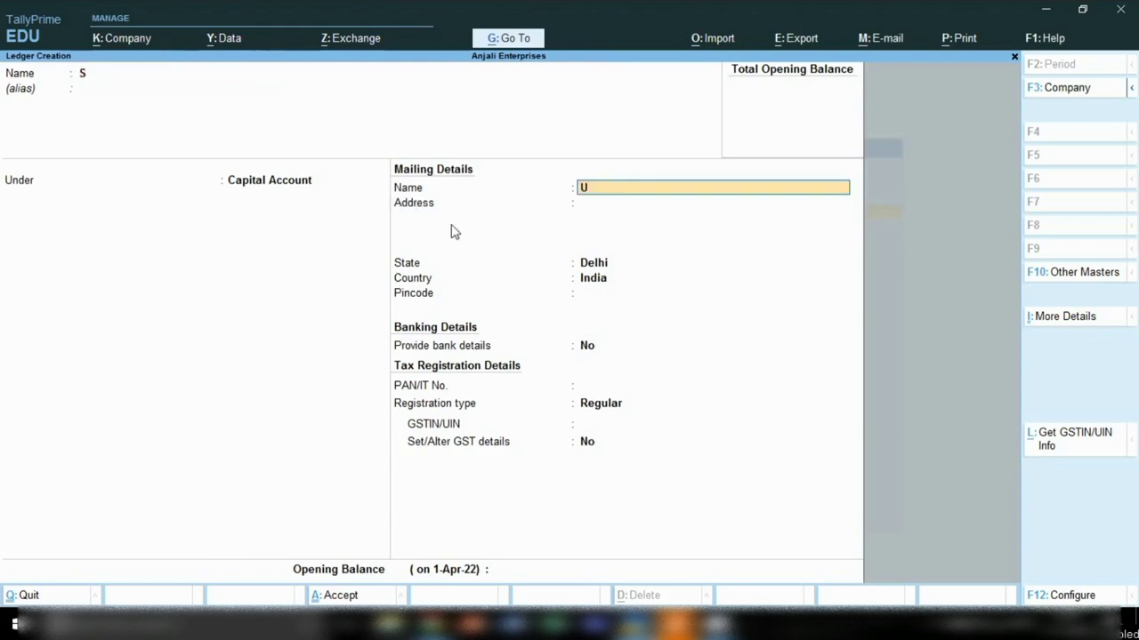
{"action": "key", "text": "BackSpace"}
{"action": "key", "text": "BackSpace"}
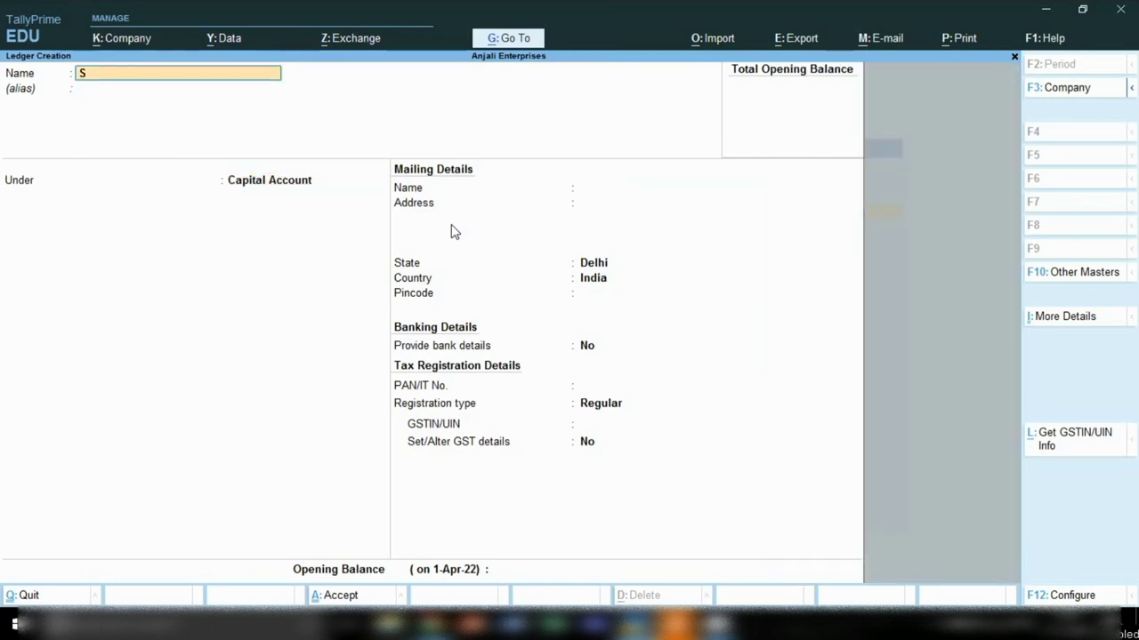
{"action": "type", "text": "Ume"}
{"action": "key", "text": "BackSpace"}
{"action": "key", "text": "BackSpace"}
{"action": "key", "text": "BackSpace"}
{"action": "type", "text": "Suman Education Hub"}
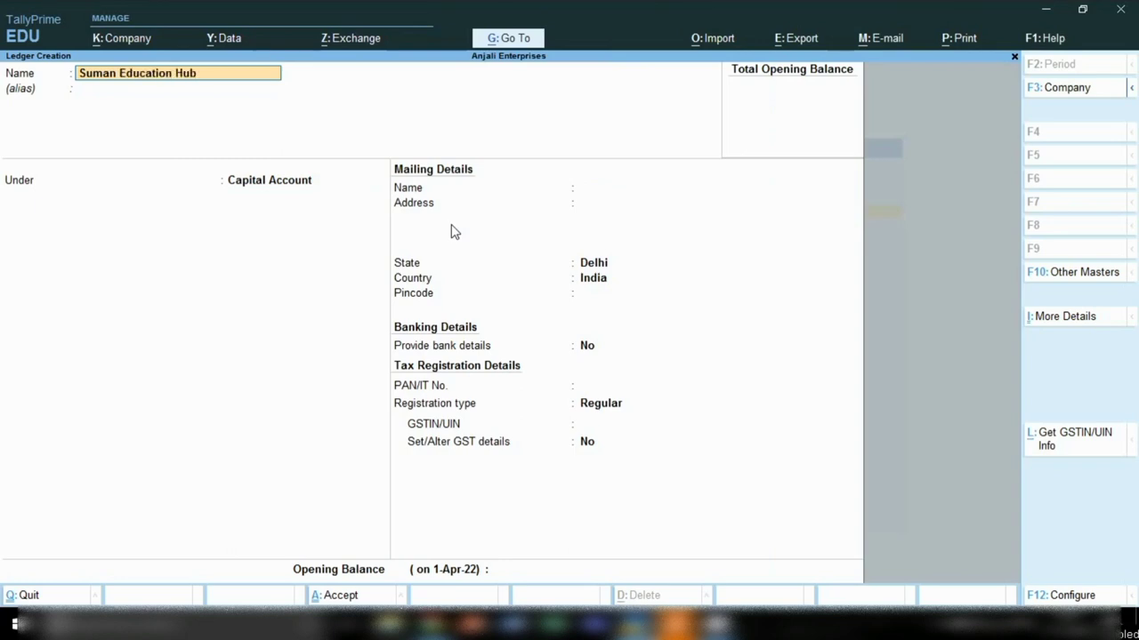
{"action": "type", "text": " c"}
{"action": "key", "text": "Return"}
{"action": "key", "text": "Return"}
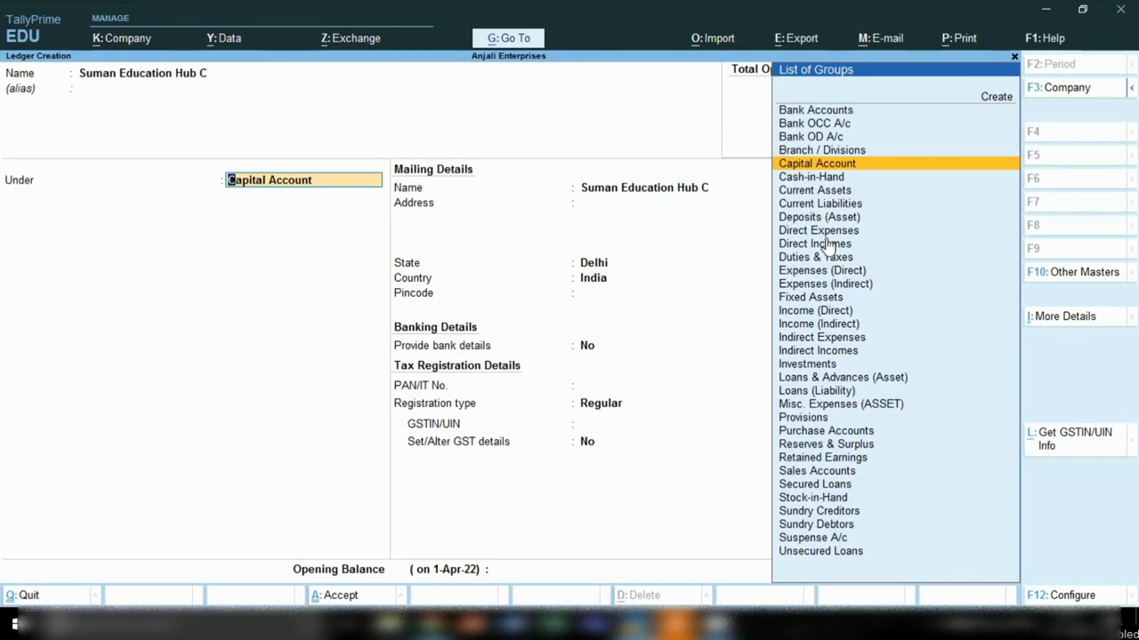
Step: Place the ledger under Sundry Creditors with bill-by-bill balances kept on
{"action": "type", "text": "Sun"}
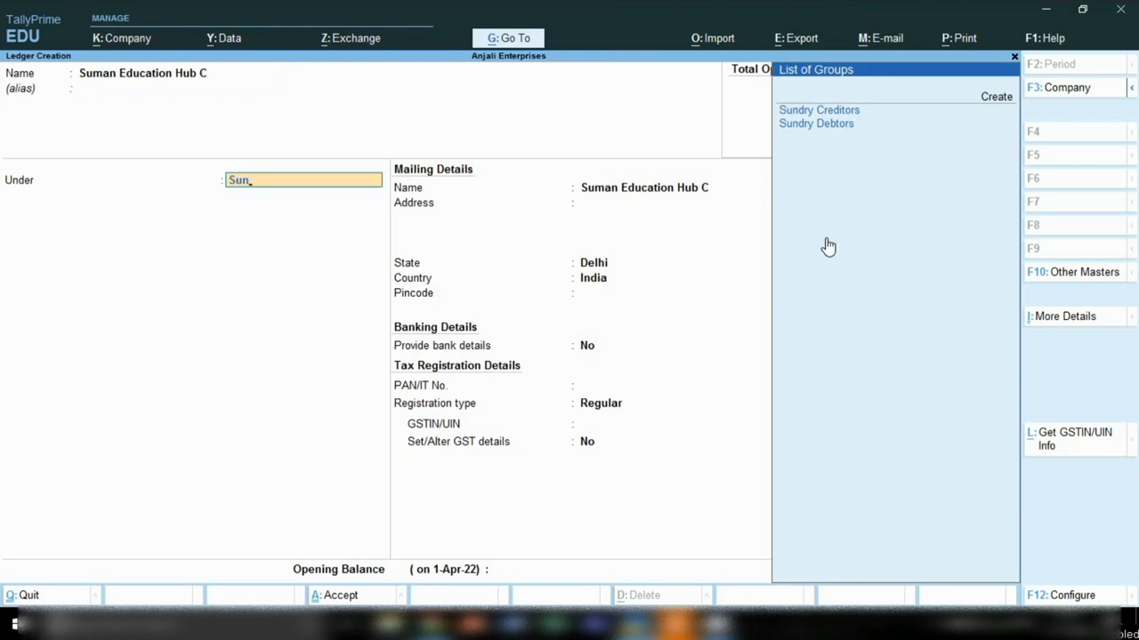
{"action": "key", "text": "Down"}
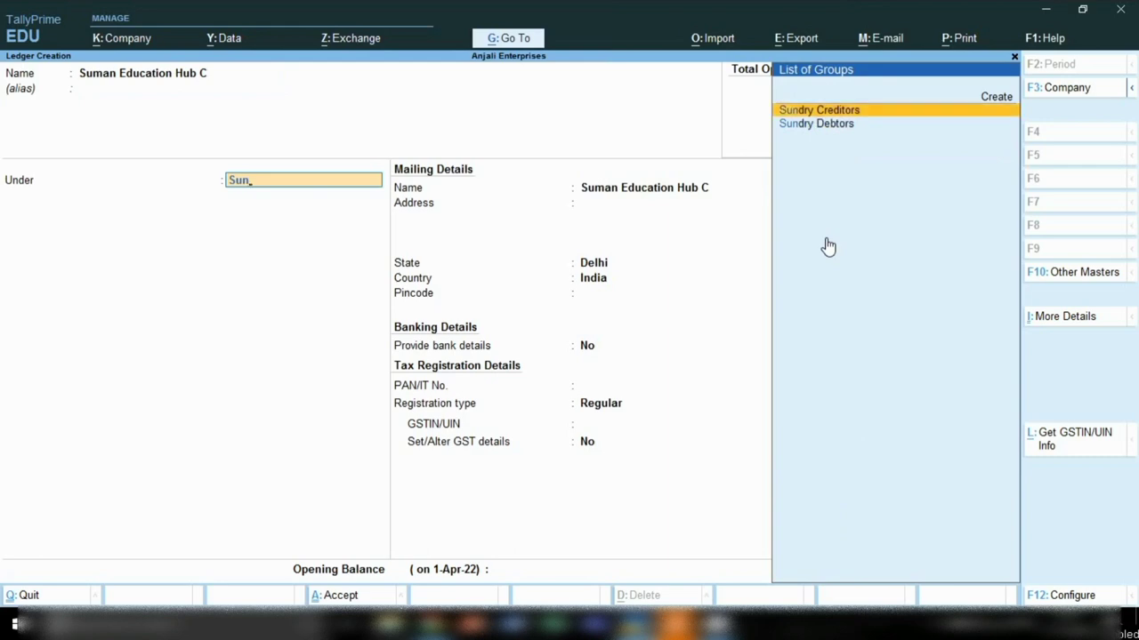
{"action": "key", "text": "Return"}
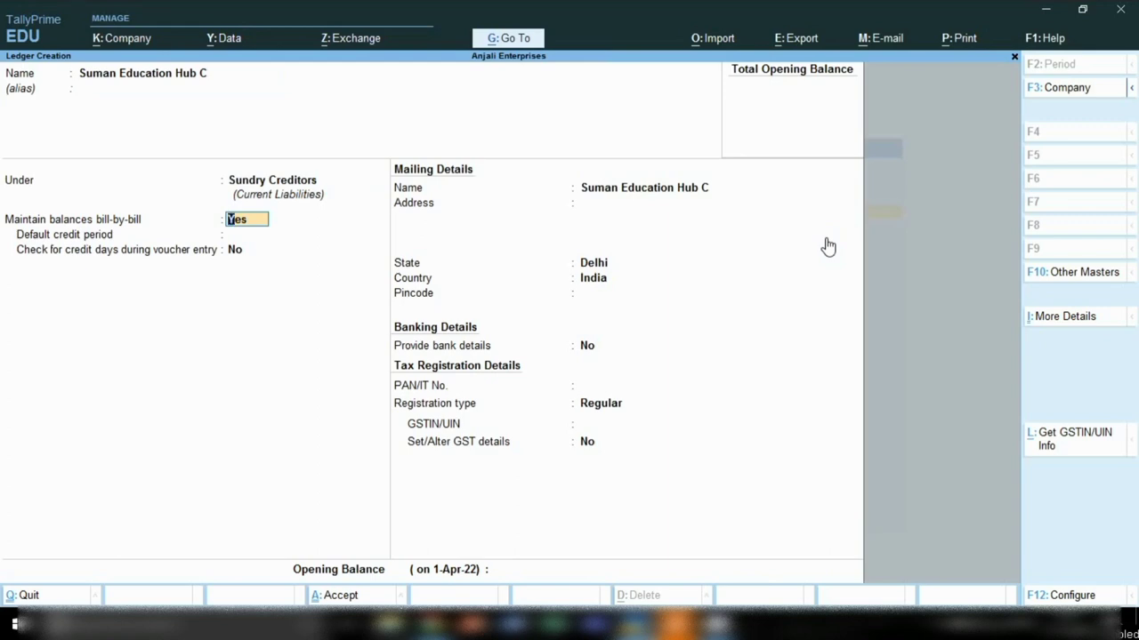
{"action": "key", "text": "Return"}
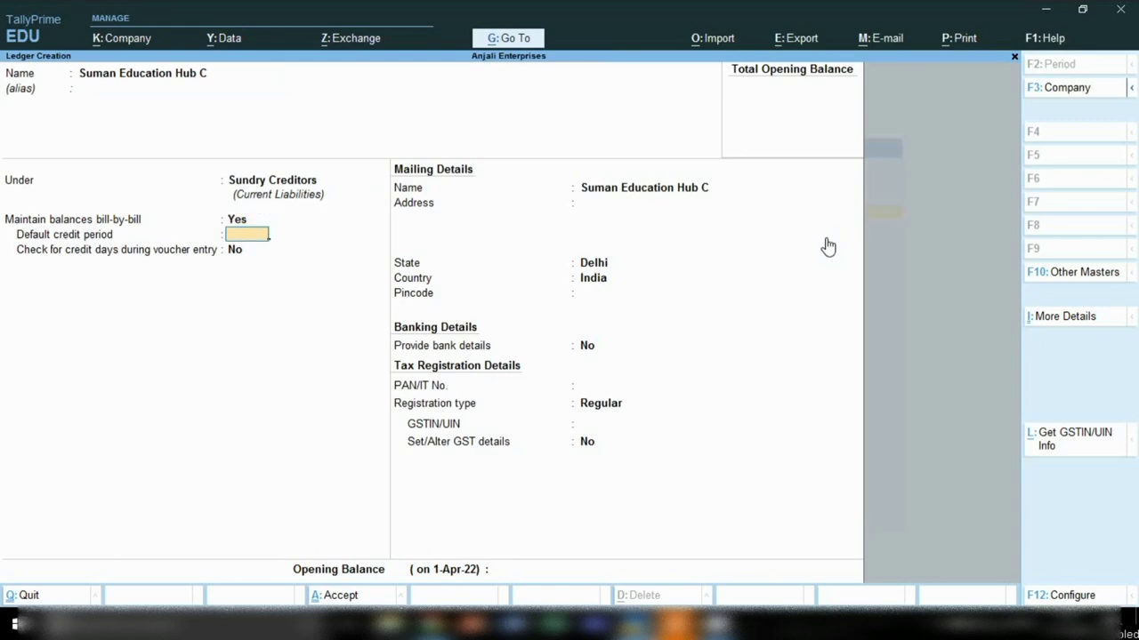
Step: Enter the address 'IndusriL AREA', state Delhi and pincode 000000
{"action": "key", "text": "Return"}
{"action": "key", "text": "Return"}
{"action": "key", "text": "Return"}
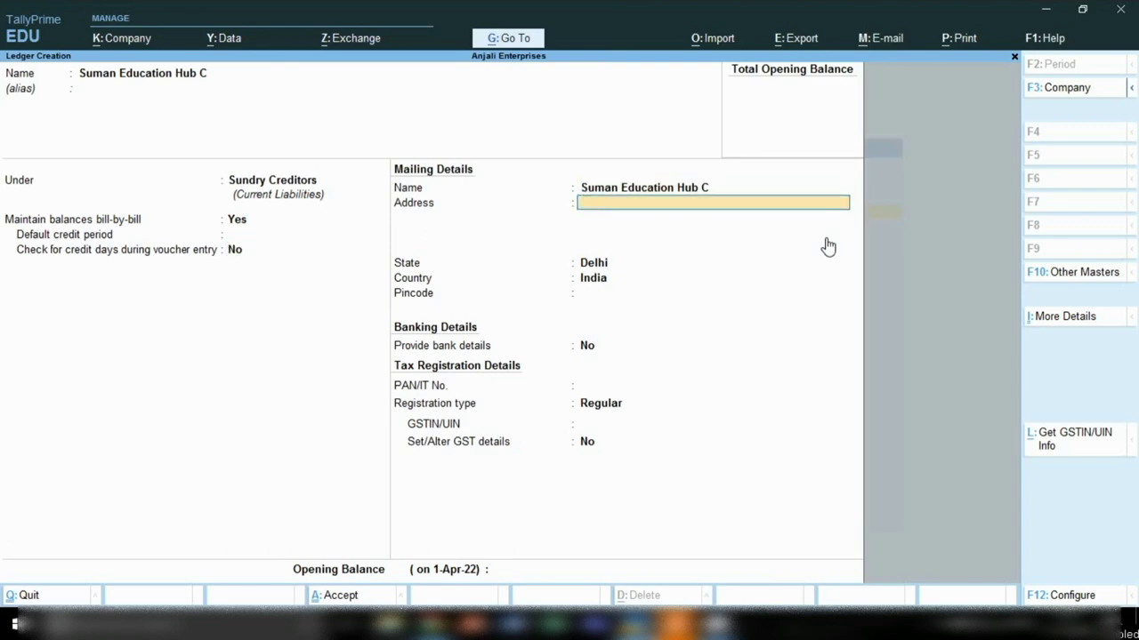
{"action": "type", "text": "Indu"}
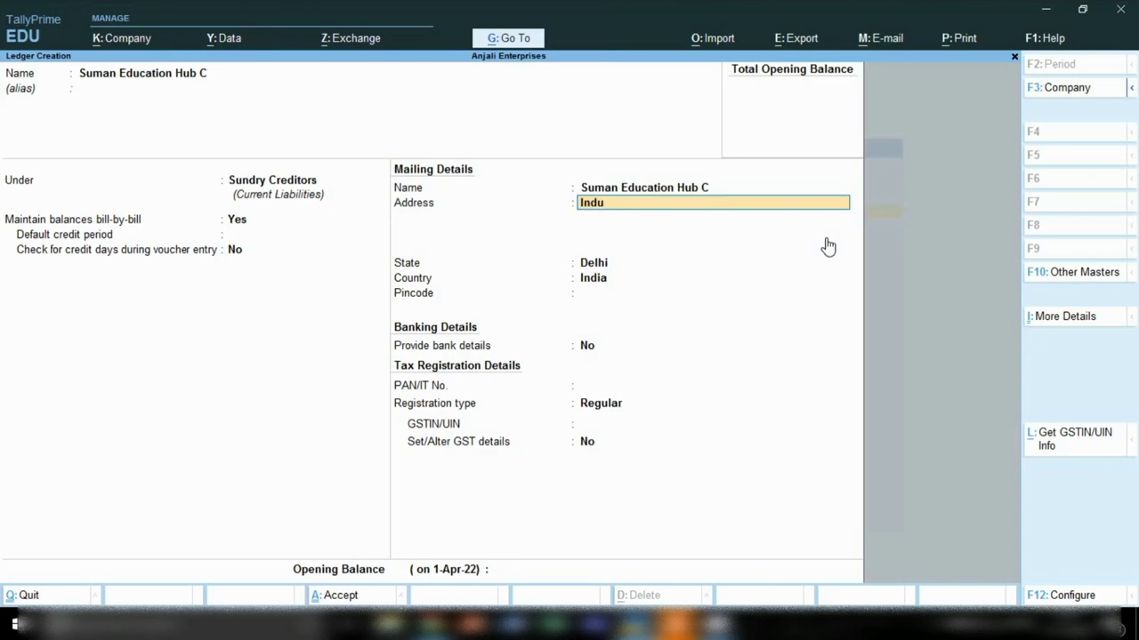
{"action": "type", "text": "sriL AREA"}
{"action": "key", "text": "Return"}
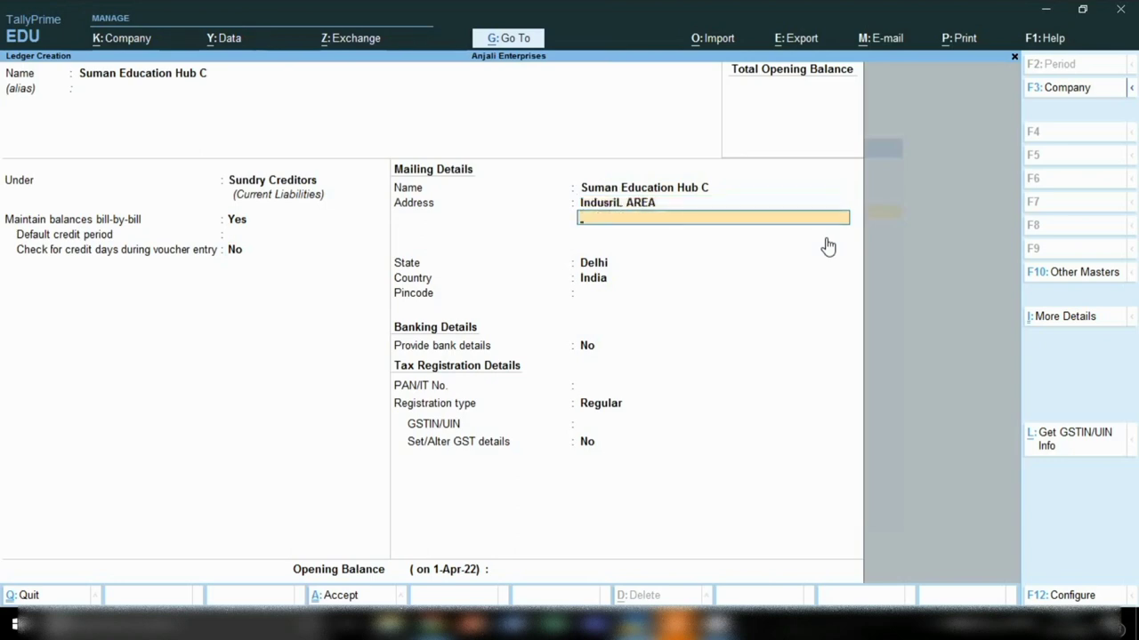
{"action": "key", "text": "Return"}
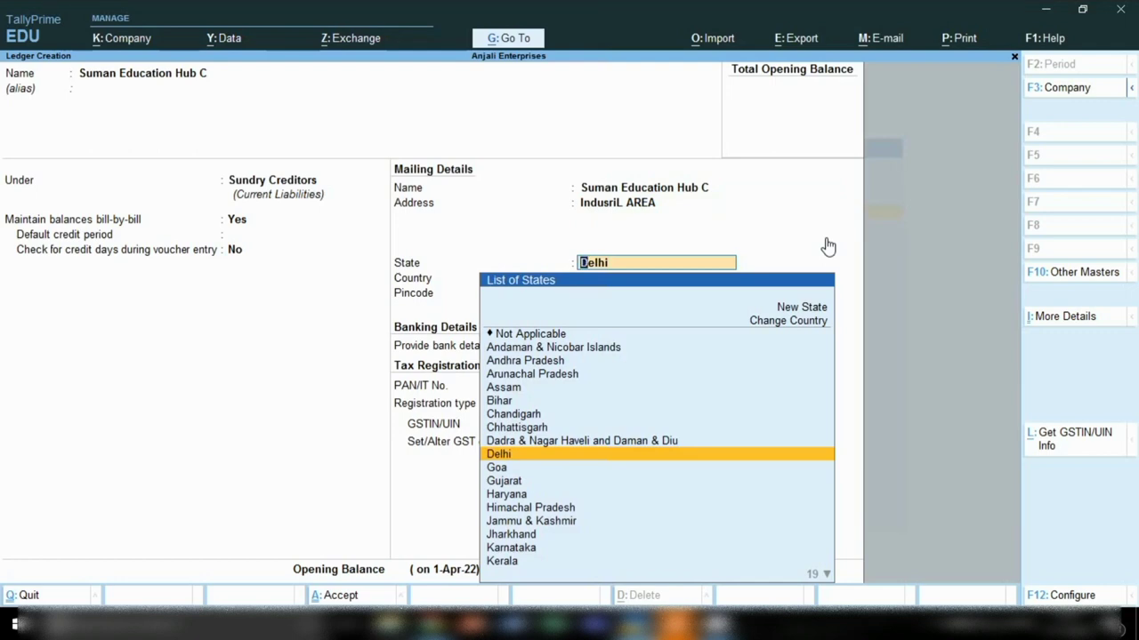
{"action": "key", "text": "Return"}
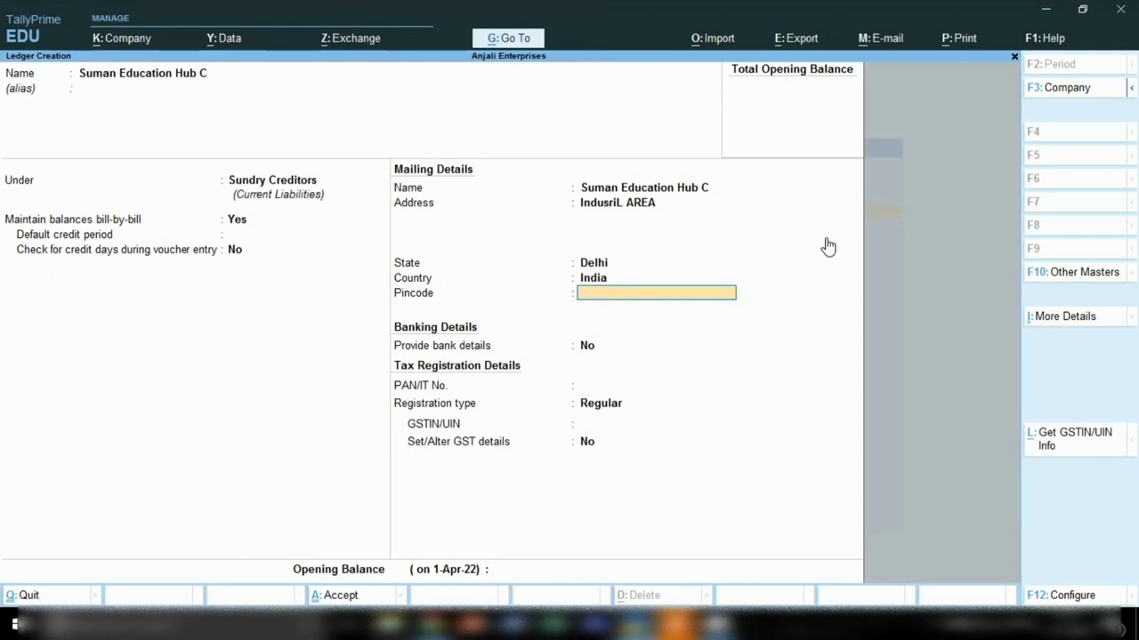
{"action": "type", "text": "000000"}
{"action": "key", "text": "Return"}
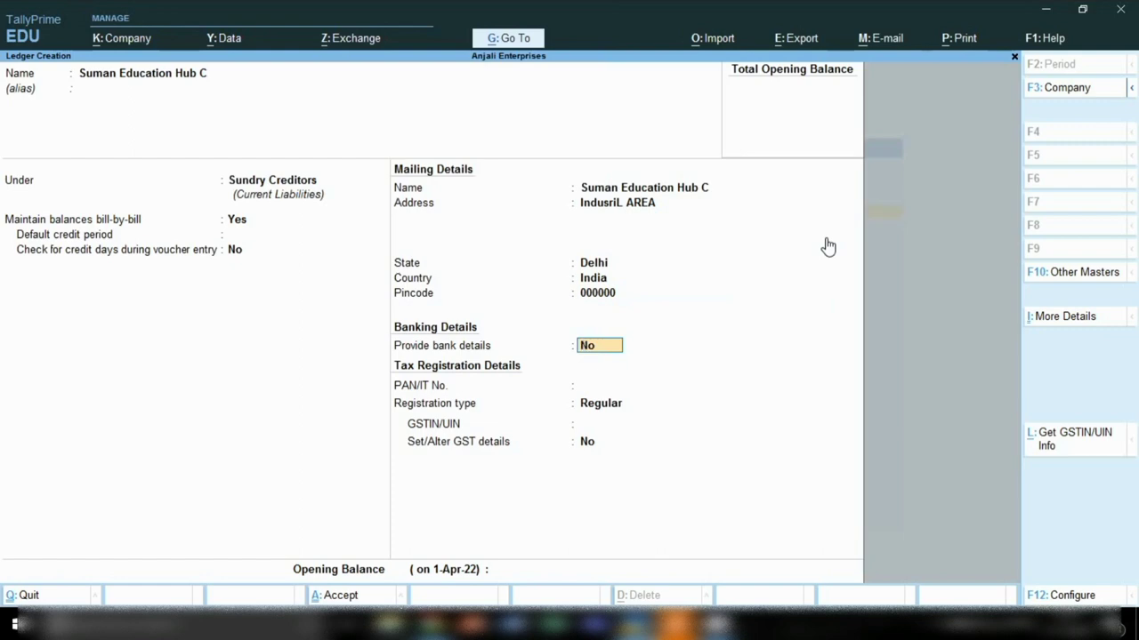
Step: Set Regular GST registration, enter the party's GSTIN, and reach the Accept prompt
{"action": "key", "text": "Return"}
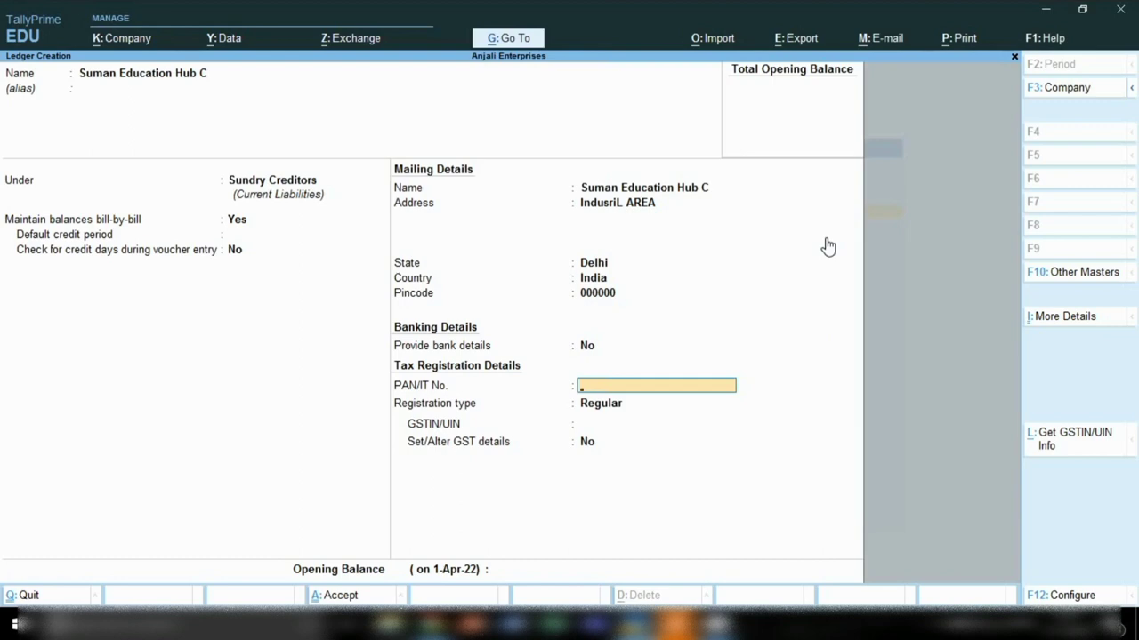
{"action": "key", "text": "Return"}
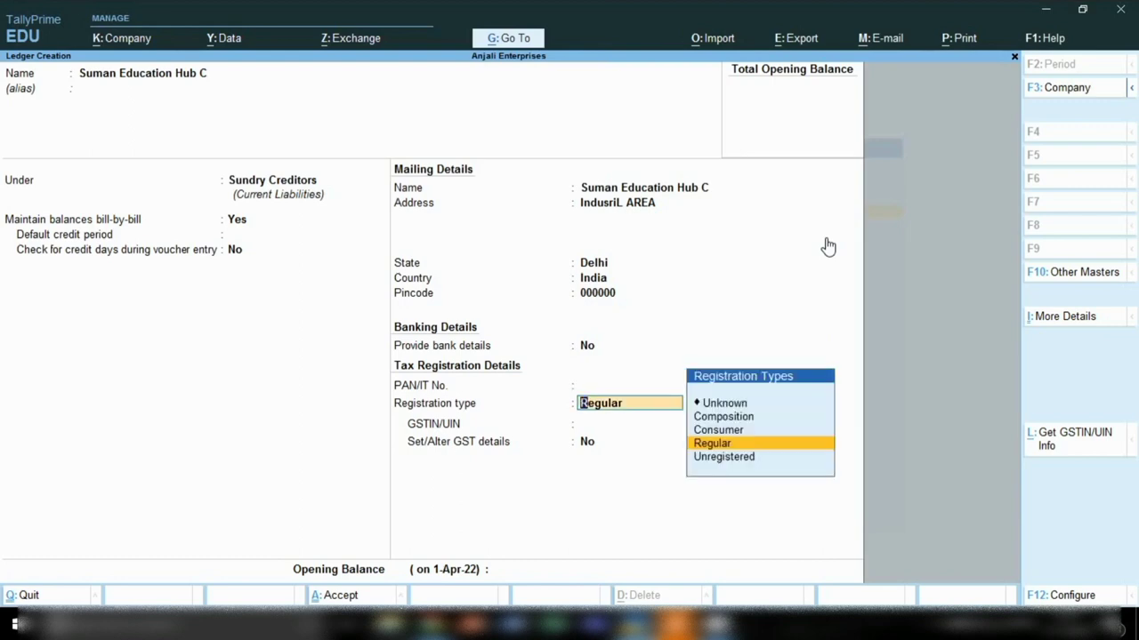
{"action": "key", "text": "Up"}
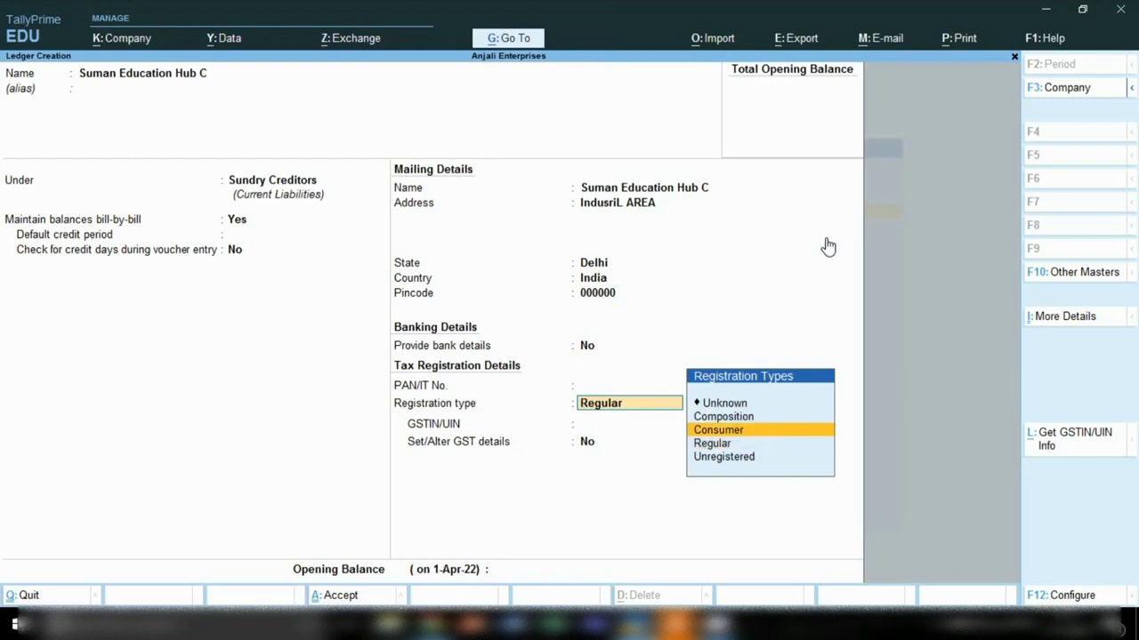
{"action": "key", "text": "Up"}
{"action": "key", "text": "Down"}
{"action": "key", "text": "Down"}
{"action": "key", "text": "Down"}
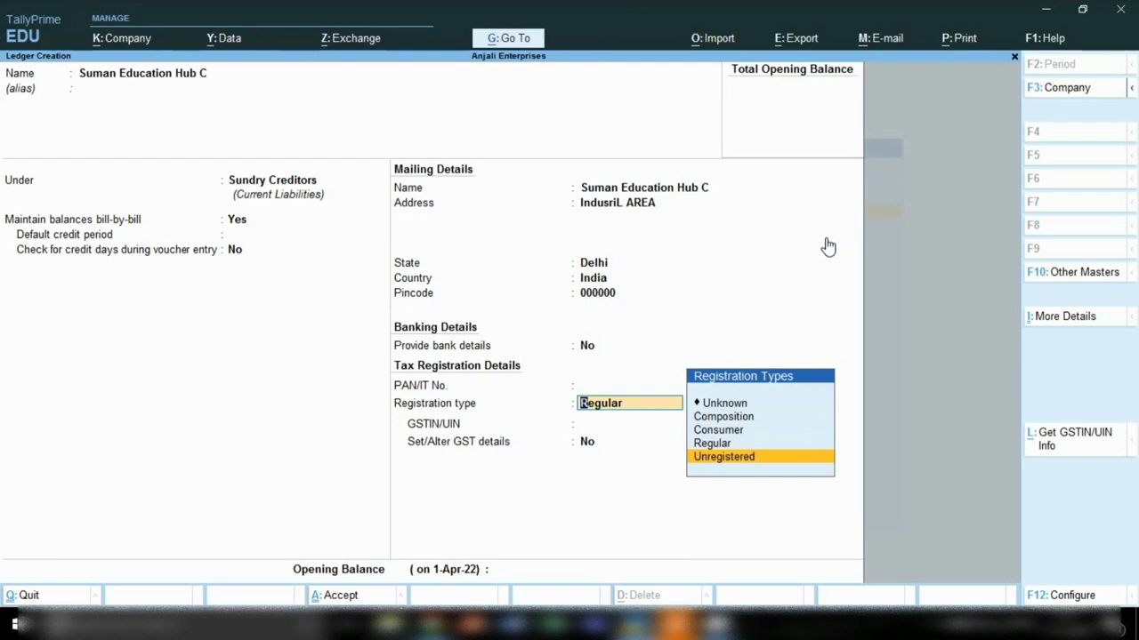
{"action": "key", "text": "Up"}
{"action": "key", "text": "Return"}
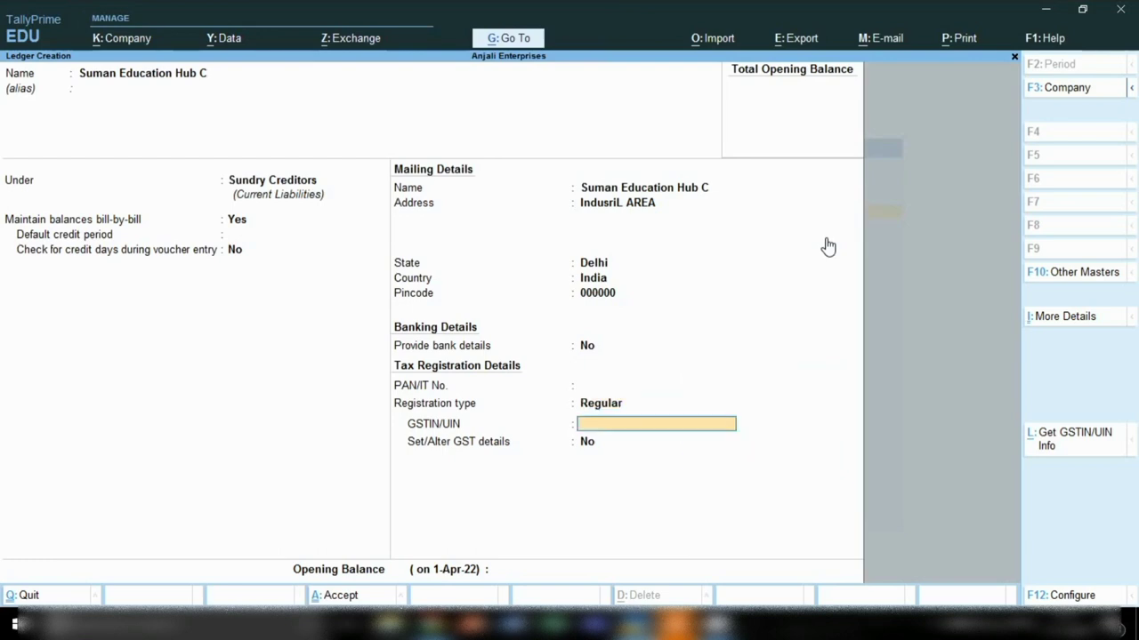
{"action": "key", "text": "Return"}
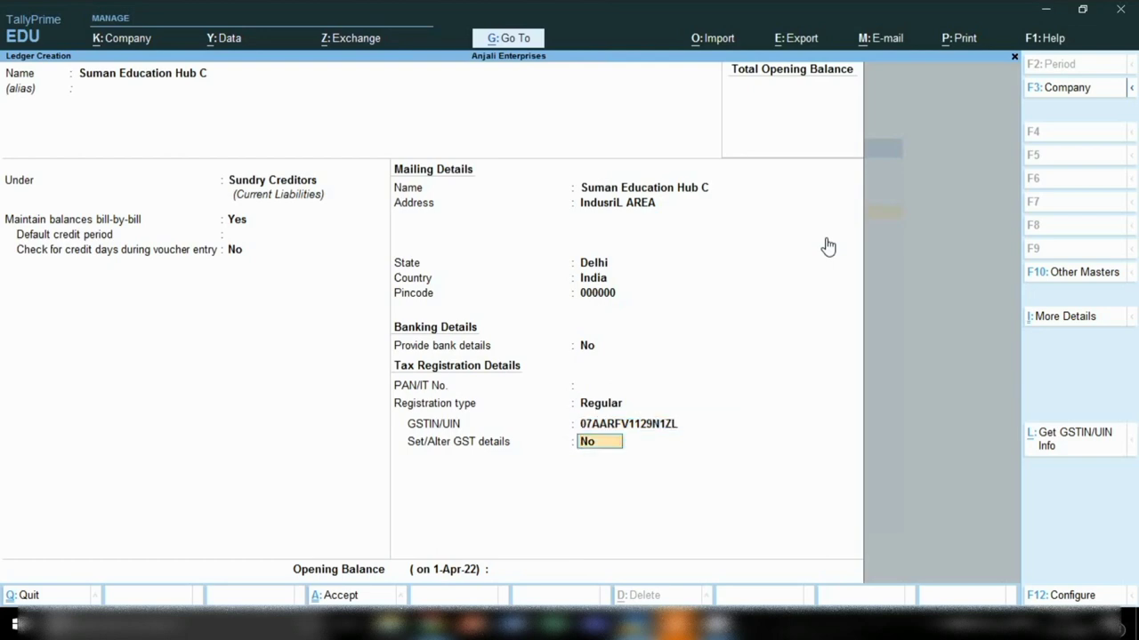
{"action": "key", "text": "Return"}
Step: Leave the opening balance empty and finish the Suman Education Hub C ledger
{"action": "key", "text": "Return"}
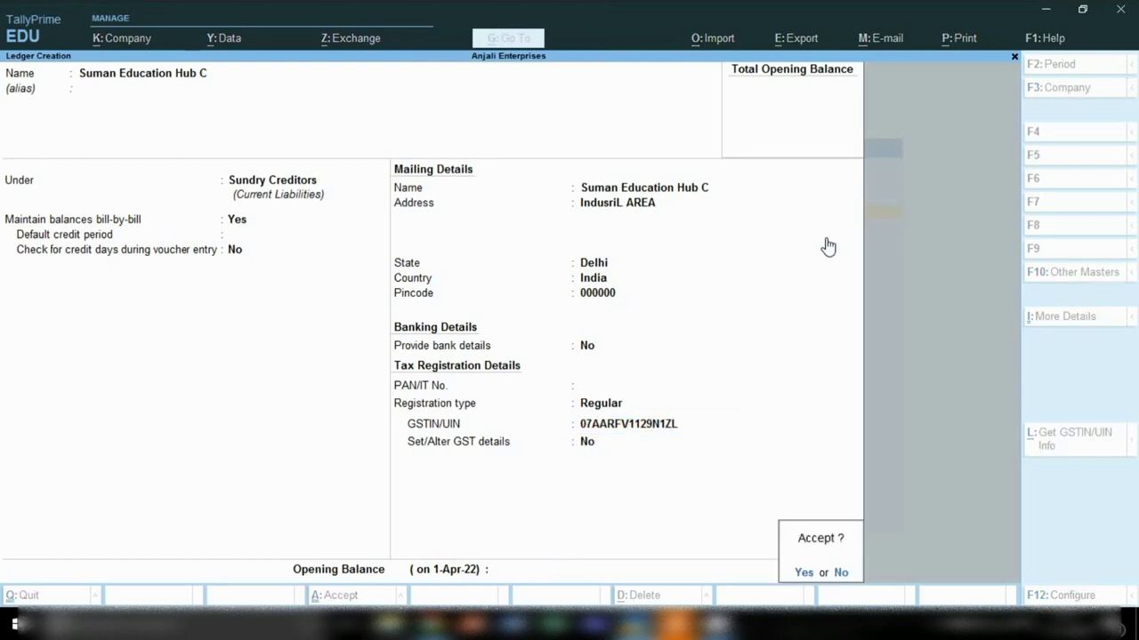
{"action": "key", "text": "Return"}
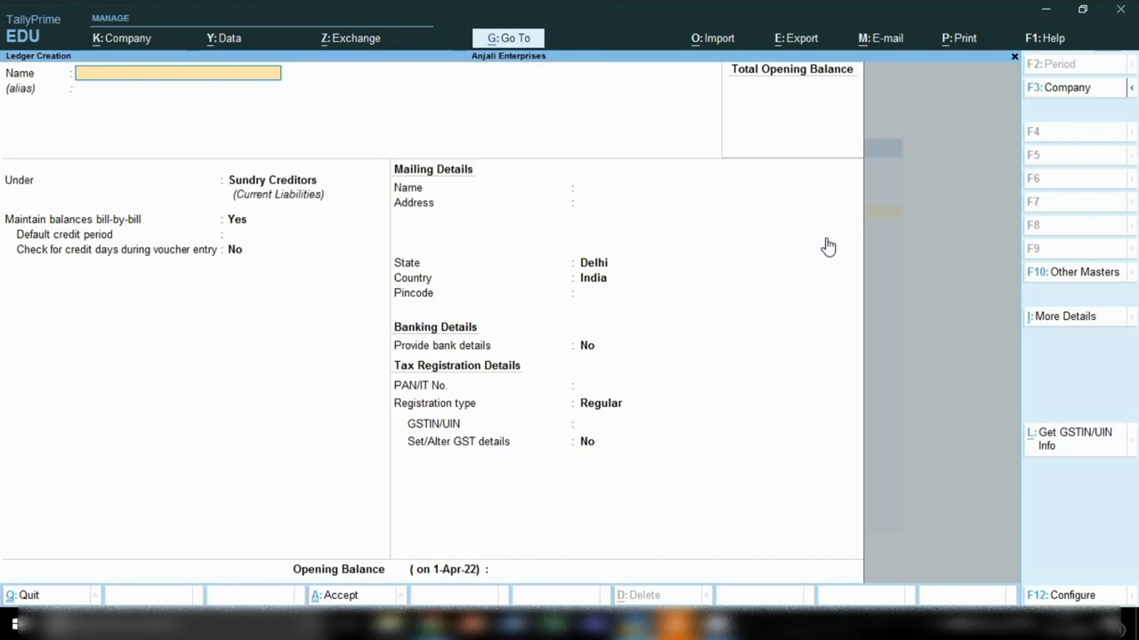
Step: Name the new ledger Shiv Trading Co under Sundry Creditors, keeping bill-by-bill balances on
{"action": "type", "text": "S"}
{"action": "type", "text": "hiv"}
{"action": "type", "text": " Trad"}
{"action": "key", "text": "BackSpace"}
{"action": "type", "text": "ading Co"}
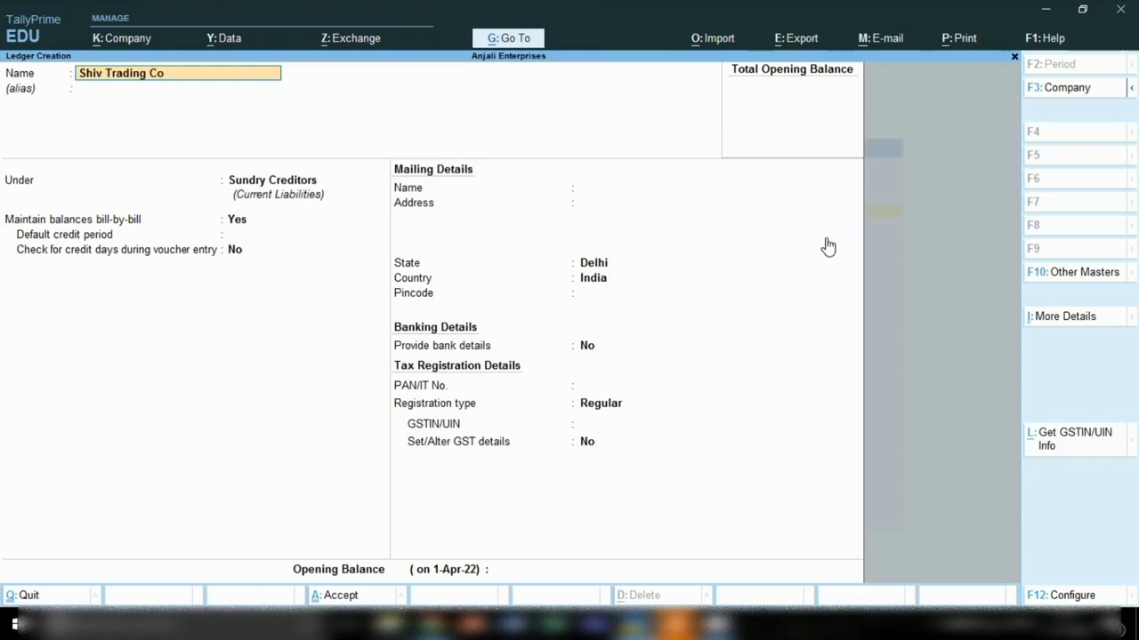
{"action": "key", "text": "Return"}
{"action": "key", "text": "Return"}
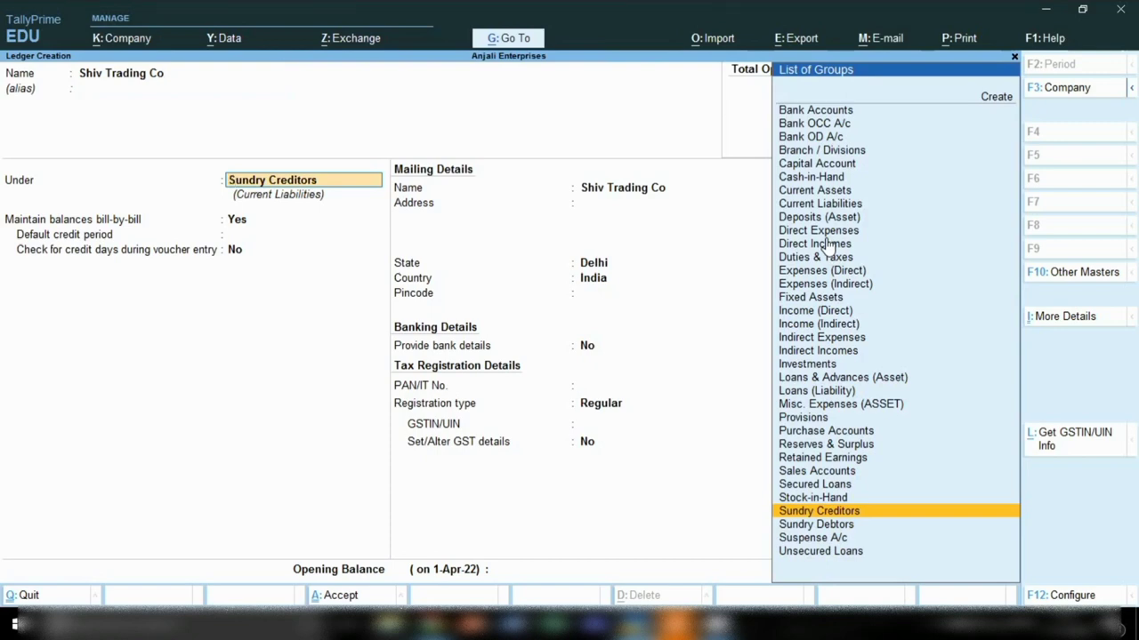
{"action": "key", "text": "Return"}
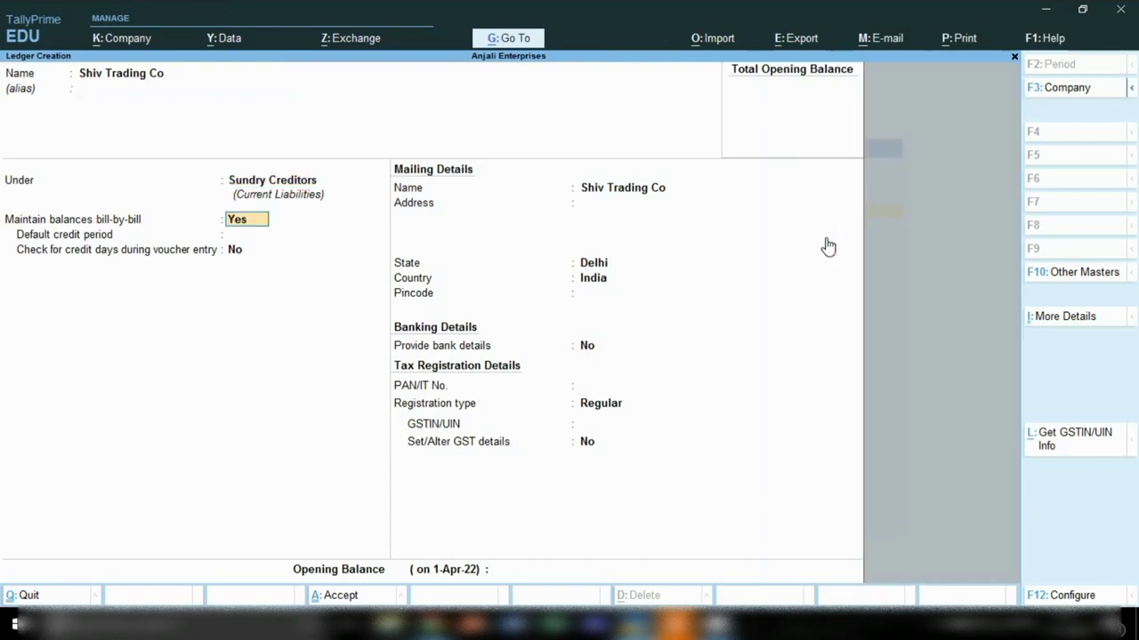
{"action": "key", "text": "Return"}
{"action": "key", "text": "Return"}
{"action": "key", "text": "Return"}
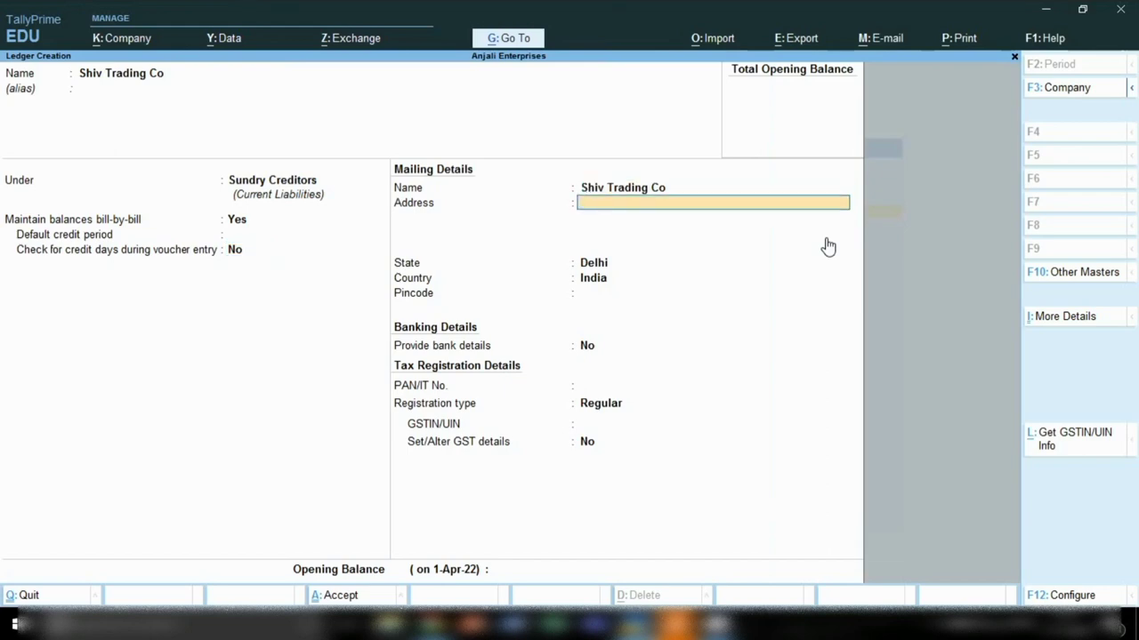
Step: Enter the address Id Industrial Area, New Delhi and set the state to Maharashtra
{"action": "type", "text": "Id"}
{"action": "type", "text": " ind"}
{"action": "key", "text": "BackSpace"}
{"action": "type", "text": "dustrial Area"}
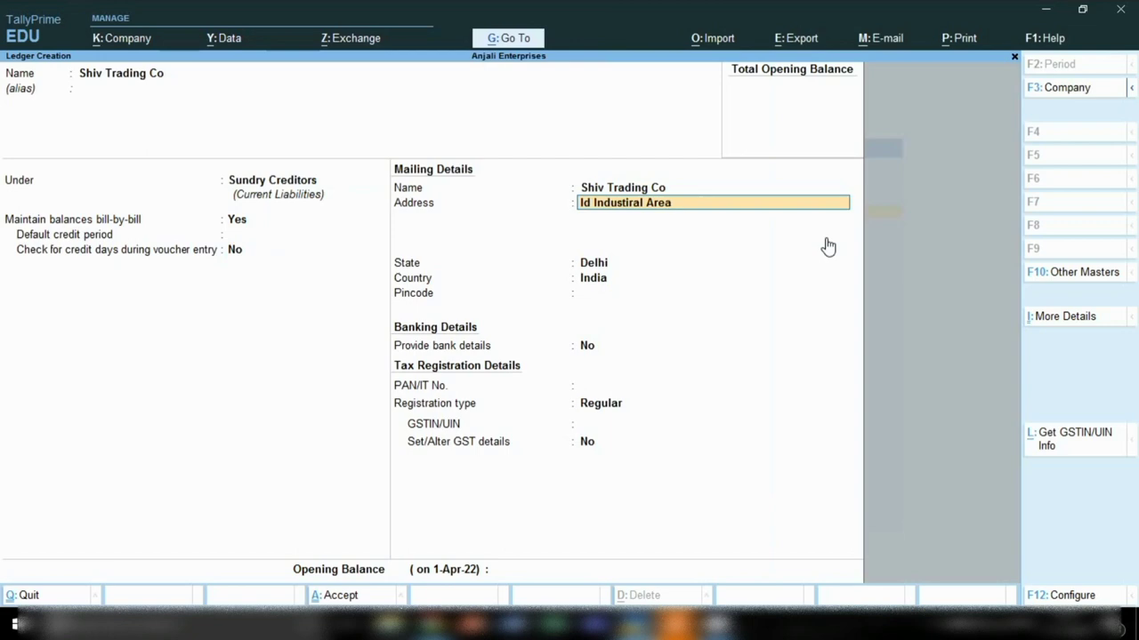
{"action": "key", "text": "Return"}
{"action": "type", "text": "New Delhi"}
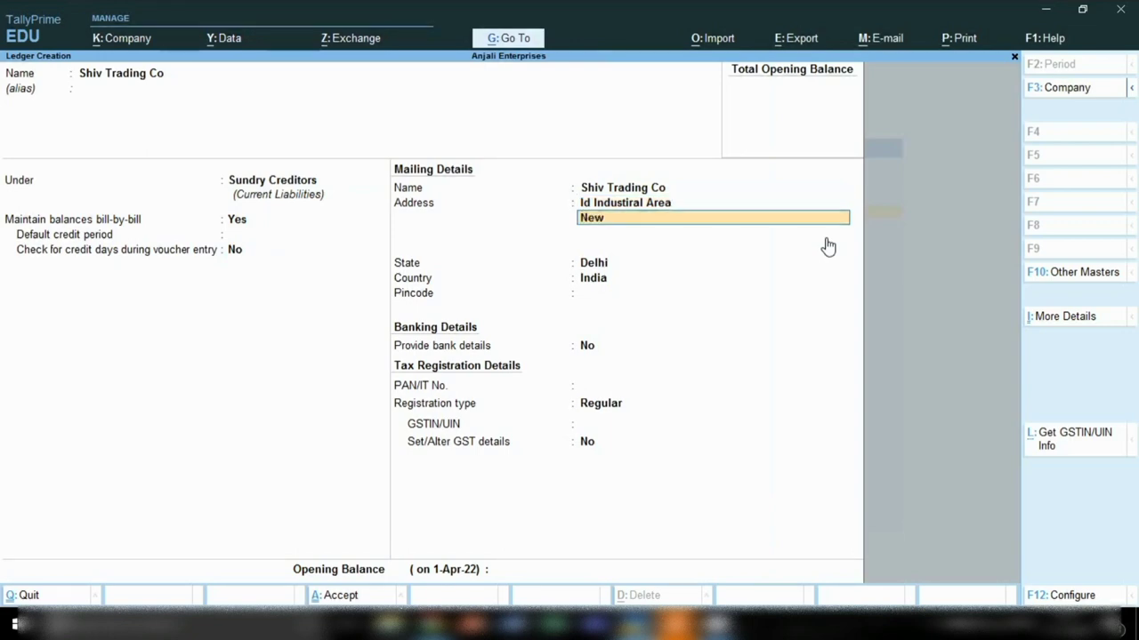
{"action": "key", "text": "Return"}
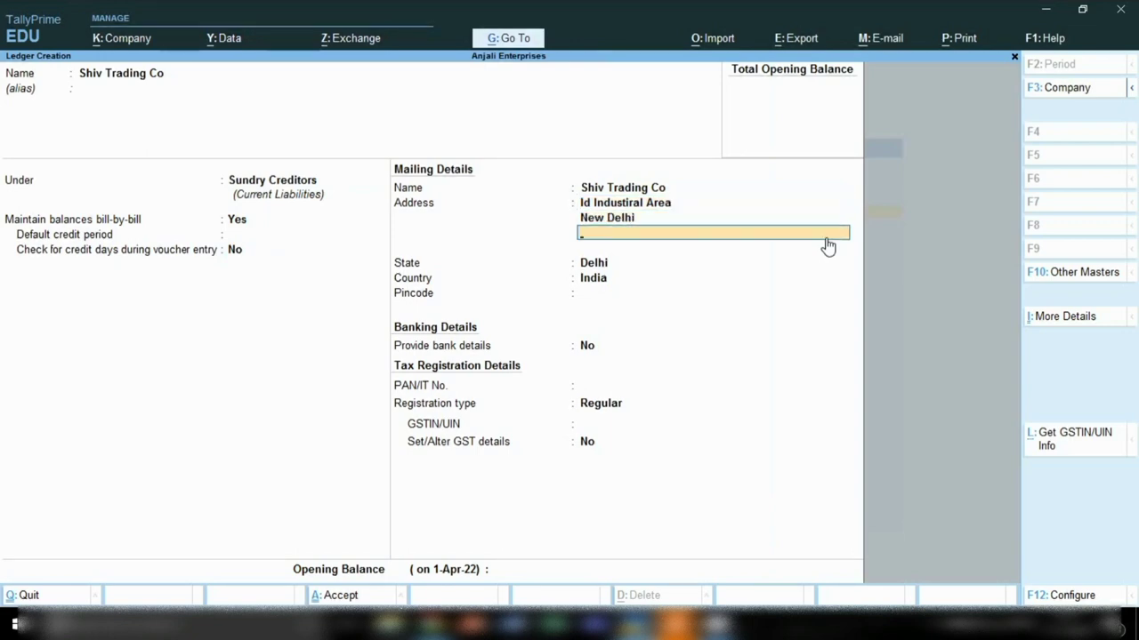
{"action": "key", "text": "Return"}
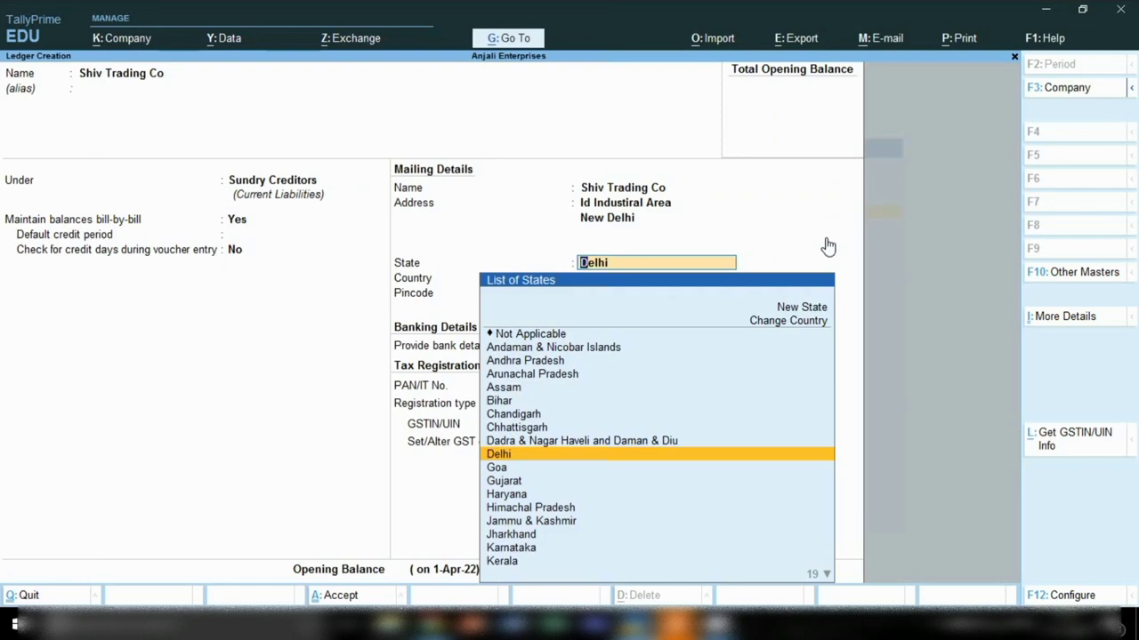
{"action": "type", "text": "M"}
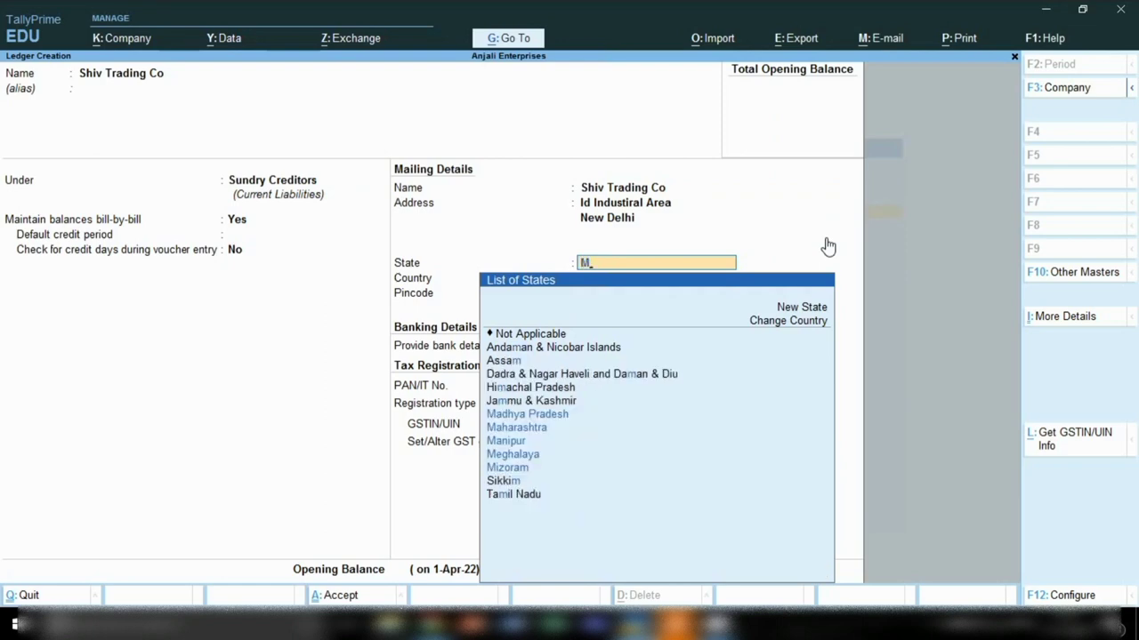
{"action": "key", "text": "Down"}
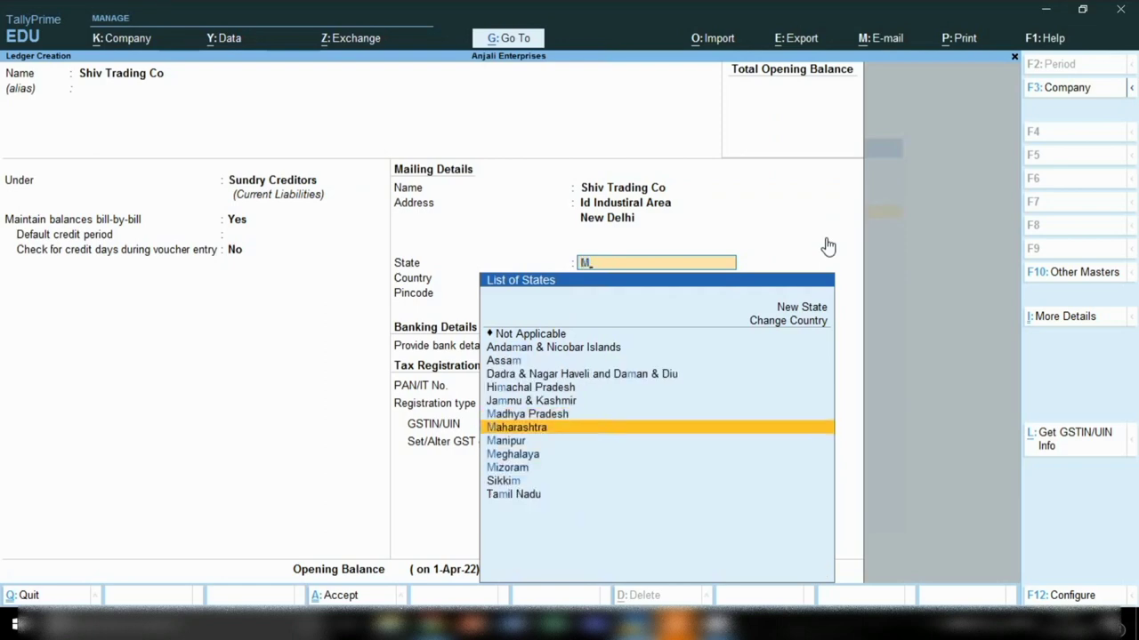
{"action": "key", "text": "Return"}
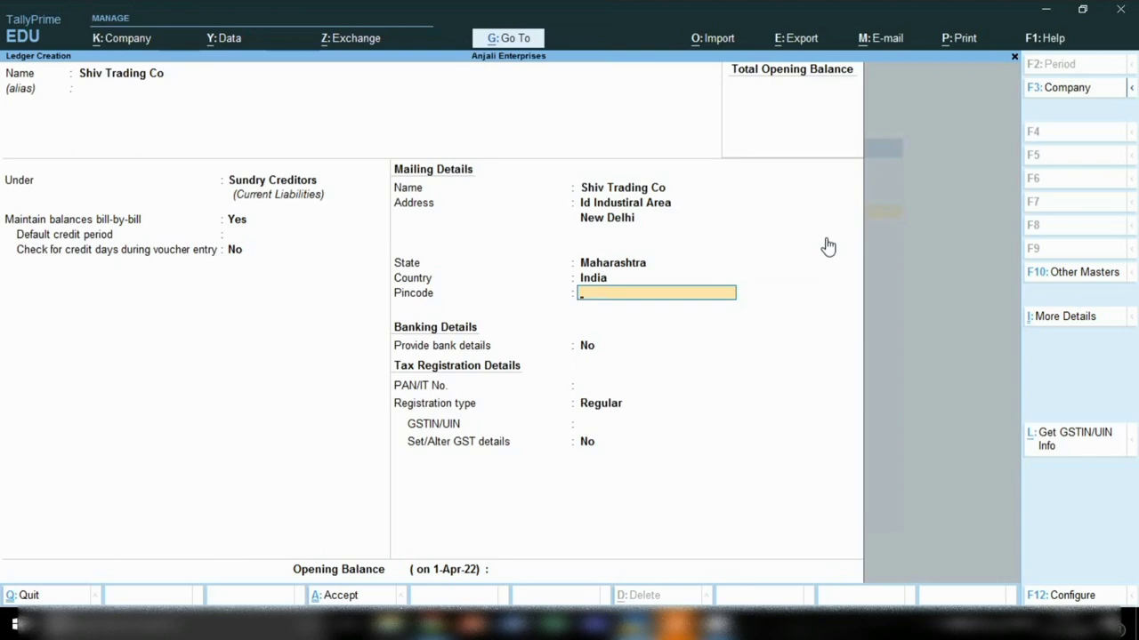
Step: Leave the pincode empty and bank details off, and dismiss the two pop-up notifications
{"action": "key", "text": "Return"}
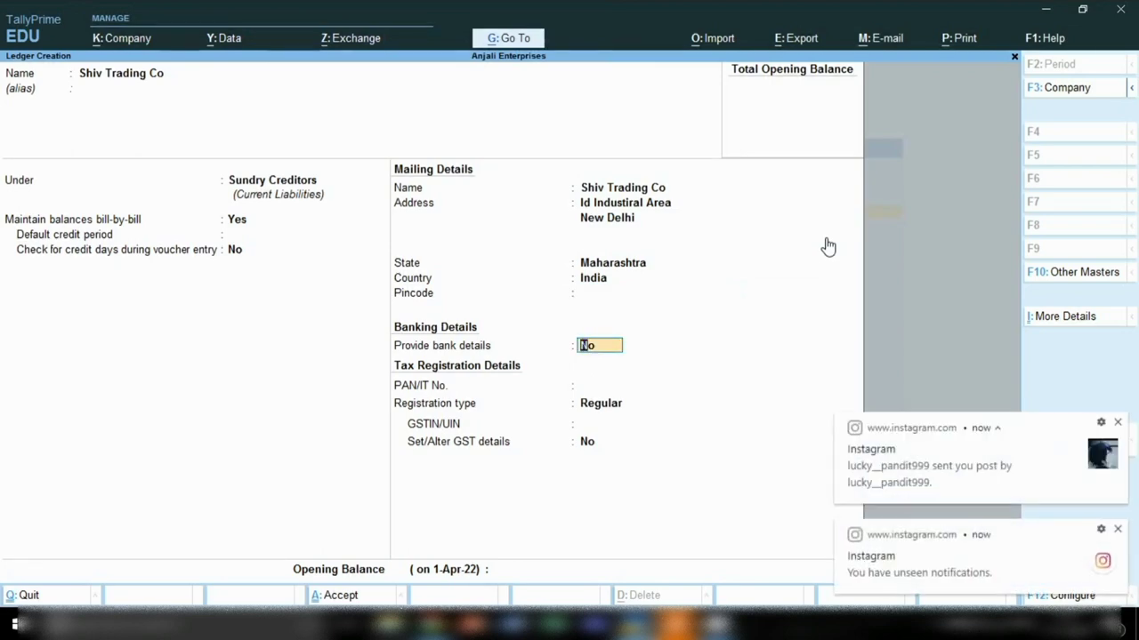
{"action": "key", "text": "Return"}
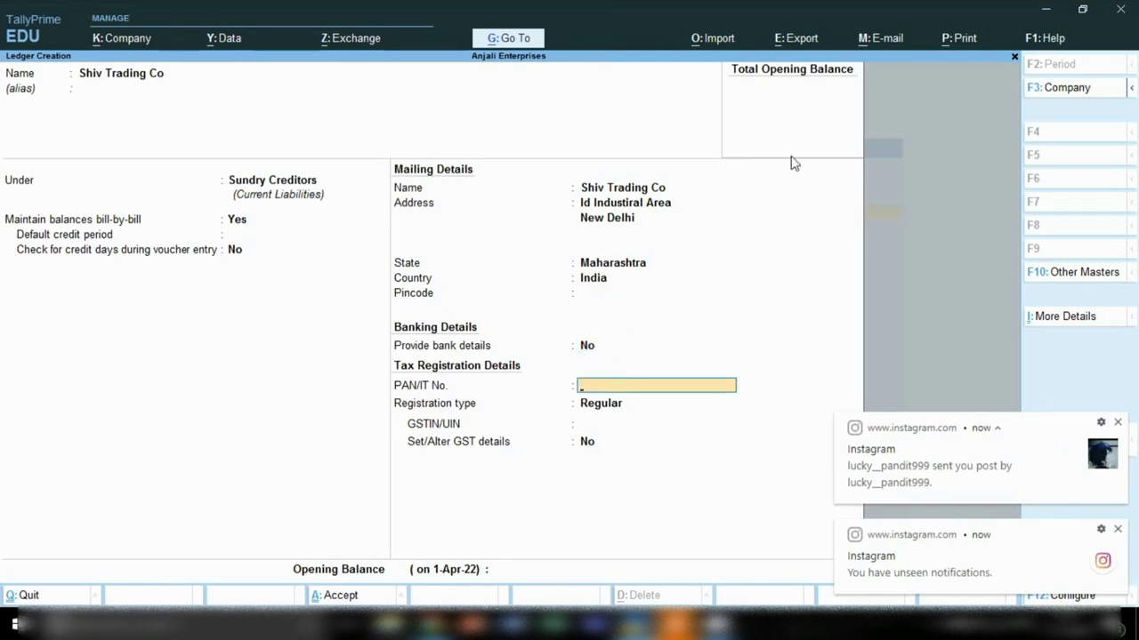
{"action": "left_click", "coordinate": [1117, 422]}
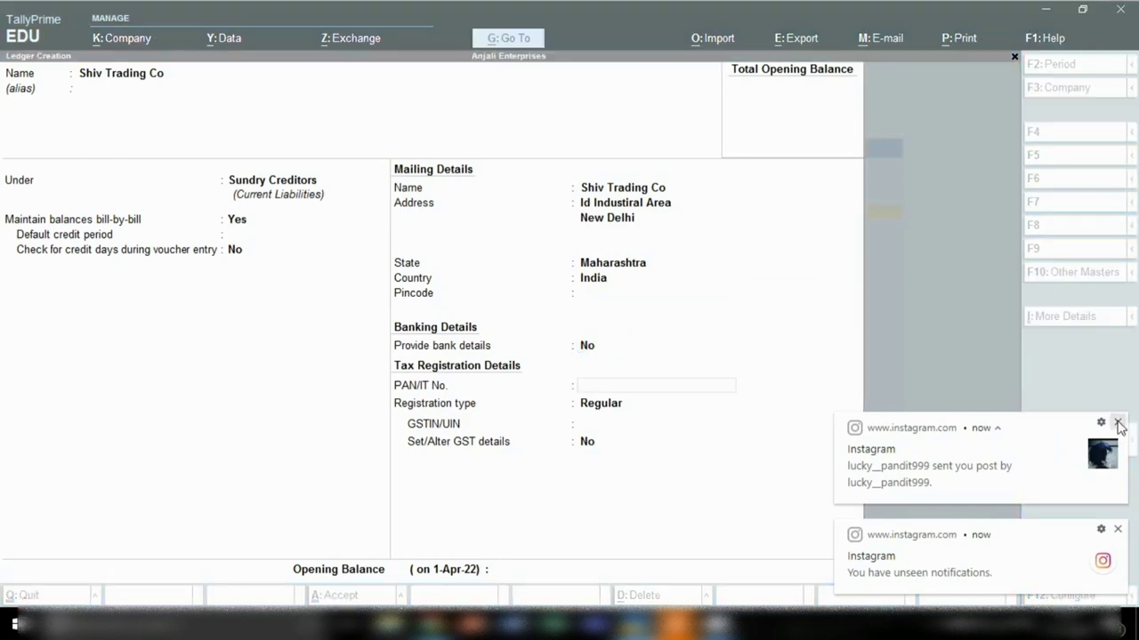
{"action": "left_click", "coordinate": [1118, 527]}
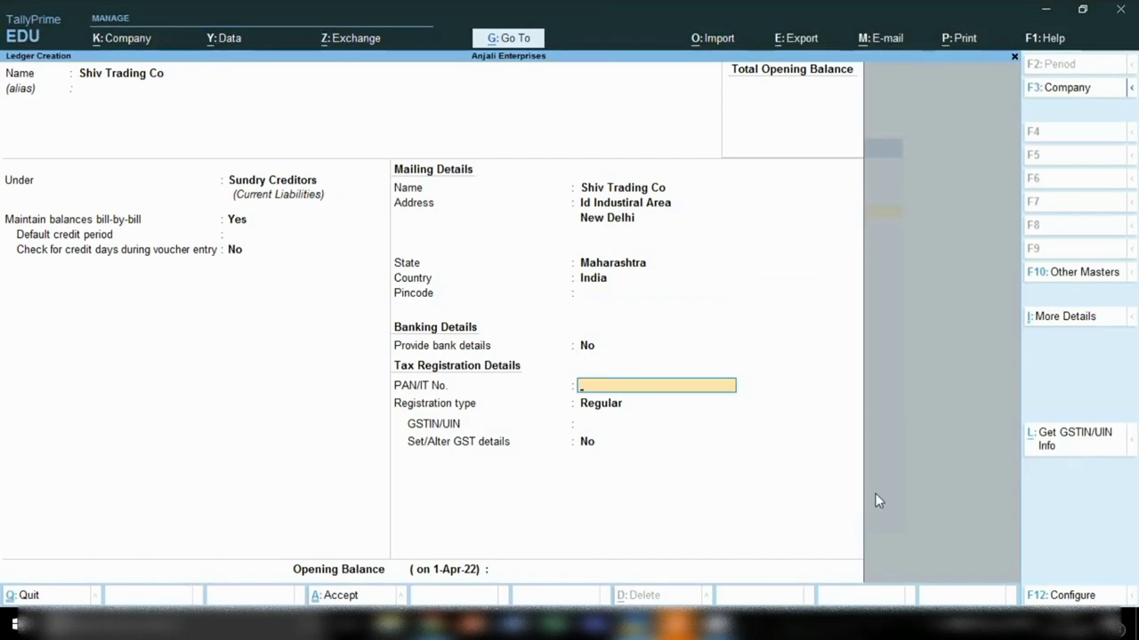
Step: Set registration type to Regular with no GSTIN, then exit to the Gateway of Tally
{"action": "key", "text": "Return"}
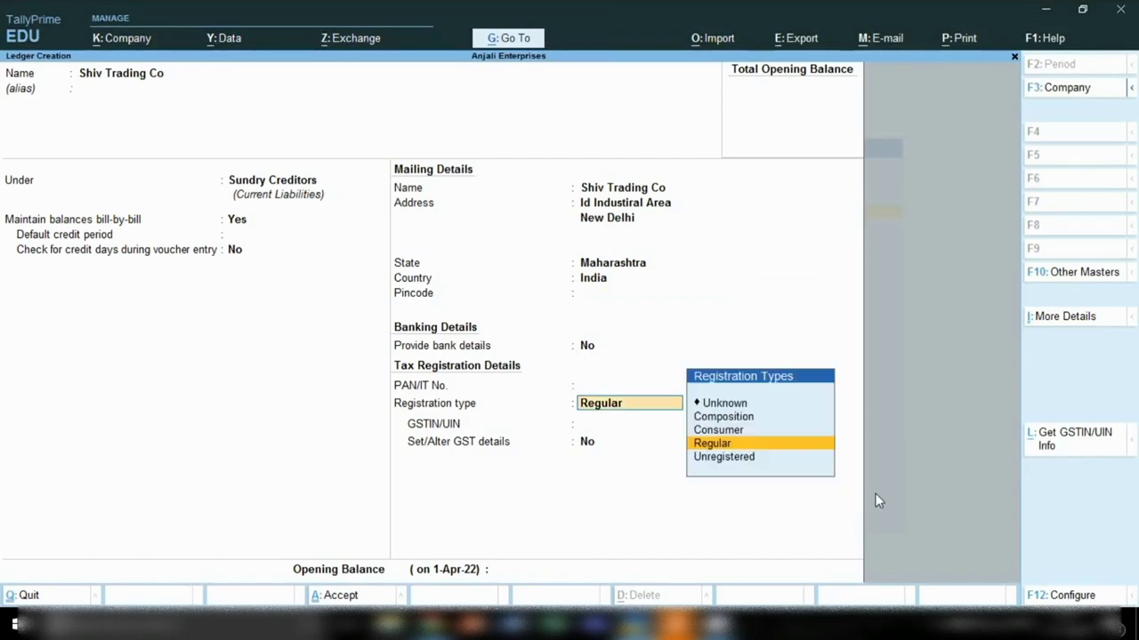
{"action": "key", "text": "Return"}
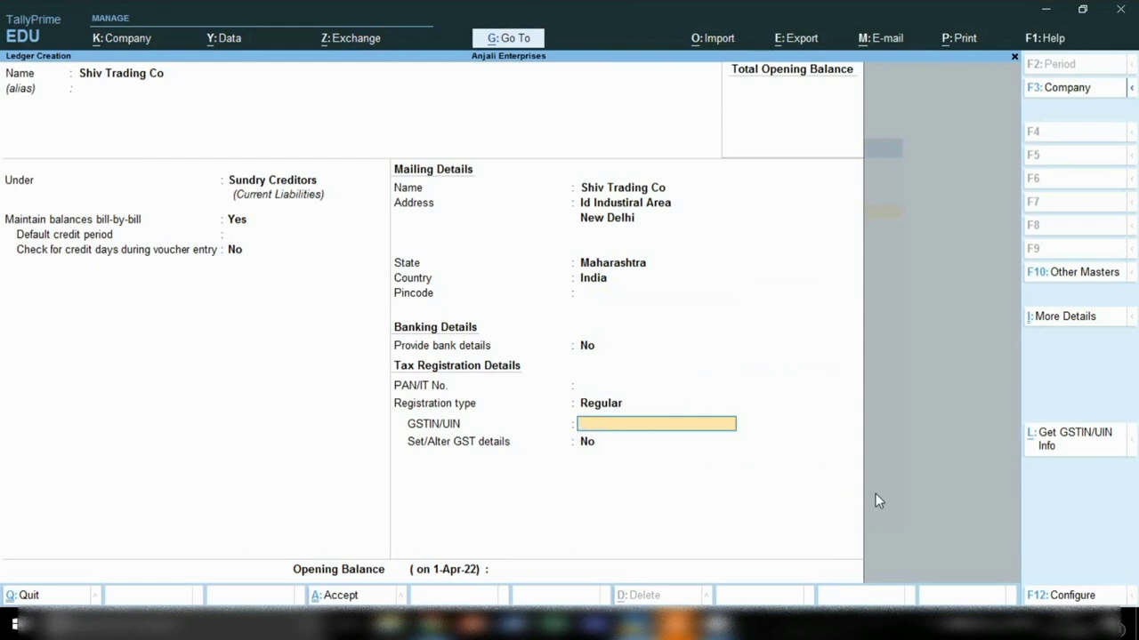
{"action": "key", "text": "Return"}
{"action": "key", "text": "Return"}
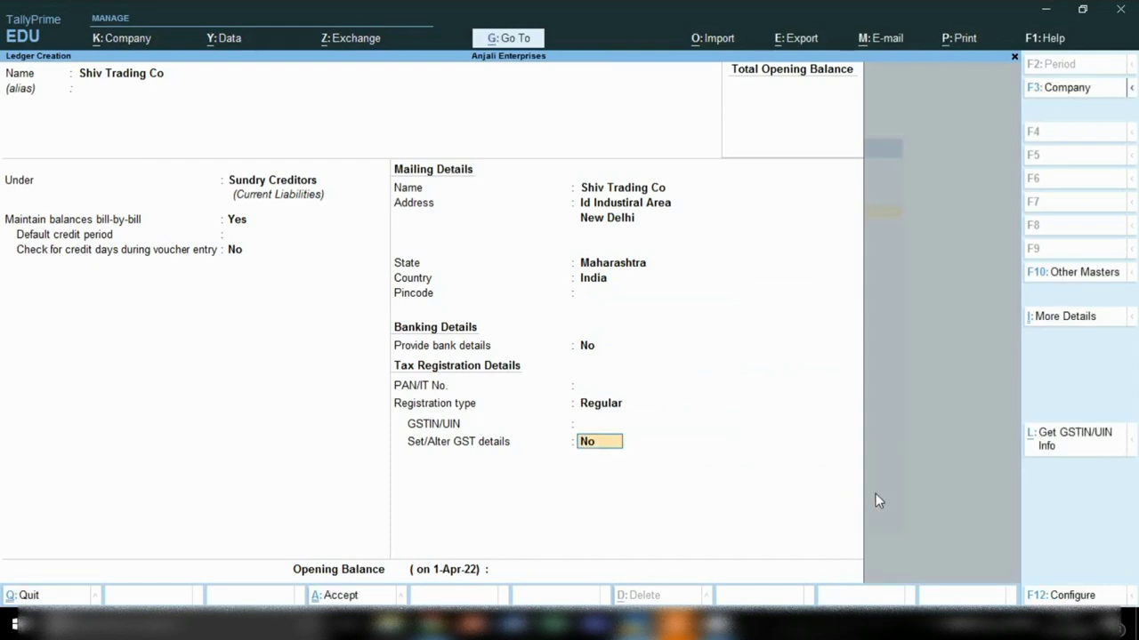
{"action": "key", "text": "Escape"}
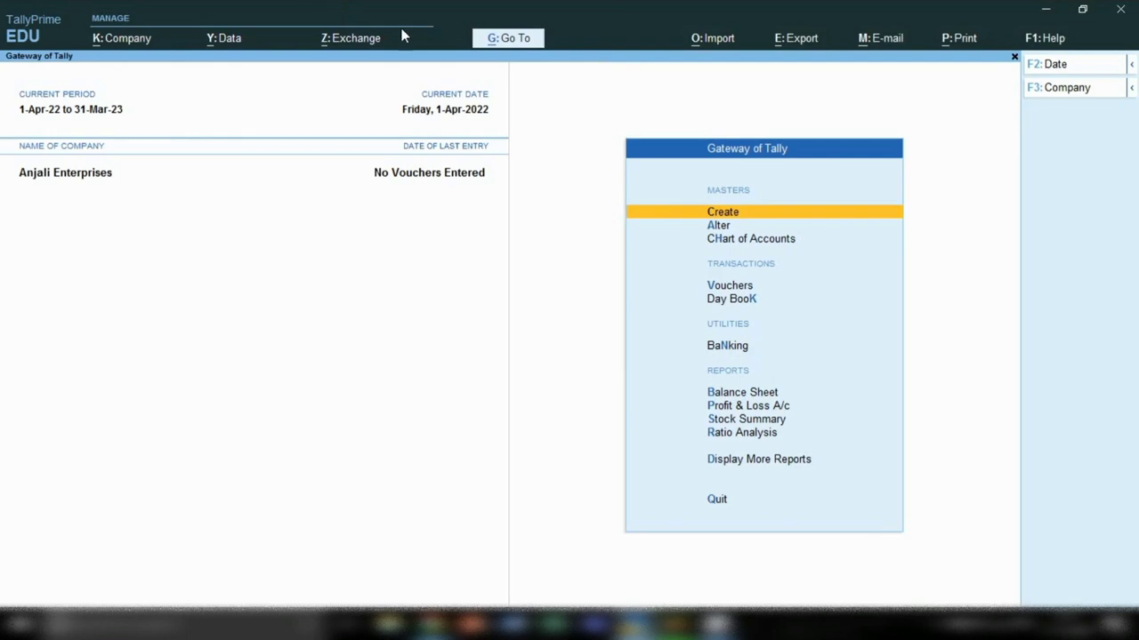
Step: Start a new ledger named 'Shivam trading co' under Sundry Debtors
{"action": "left_click", "coordinate": [672, 215]}
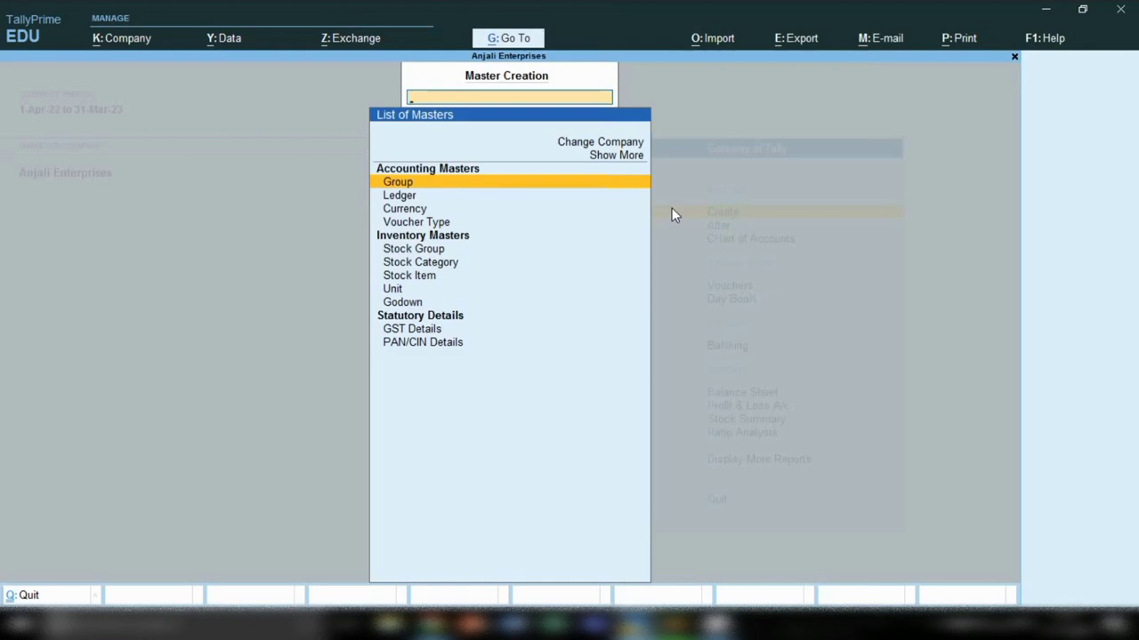
{"action": "key", "text": "Down"}
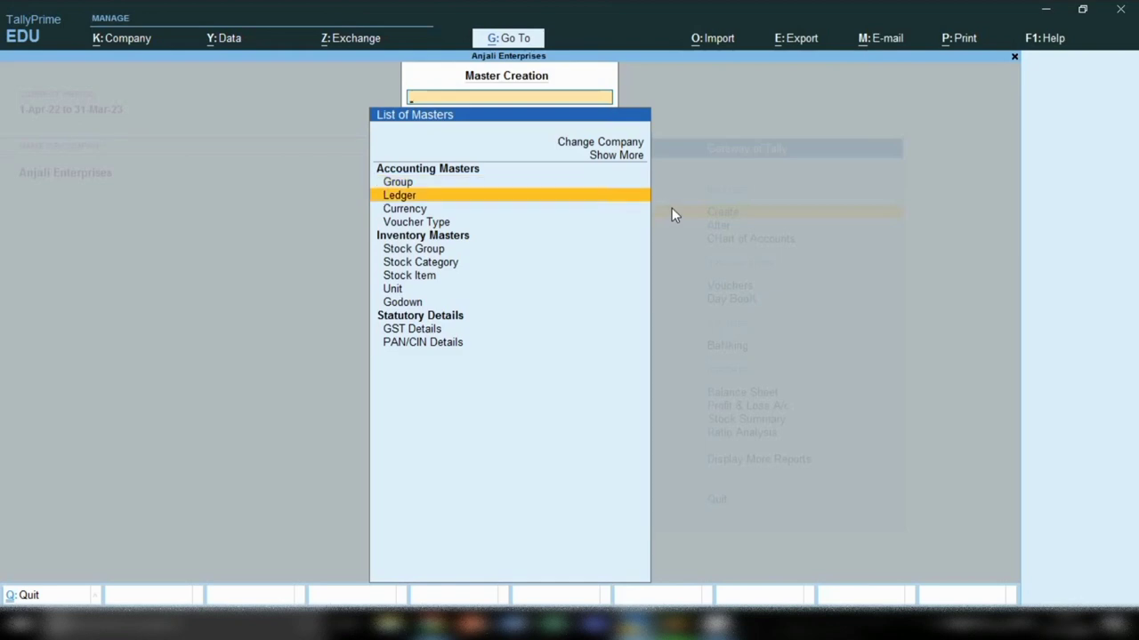
{"action": "key", "text": "Return"}
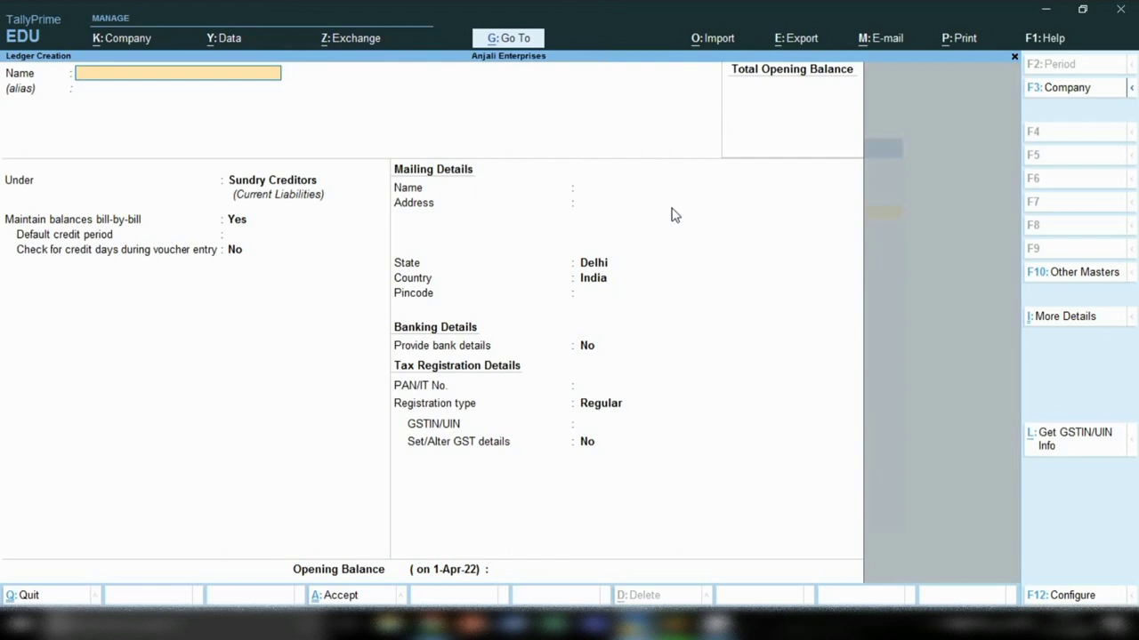
{"action": "type", "text": "Shivam trading co"}
{"action": "key", "text": "Return"}
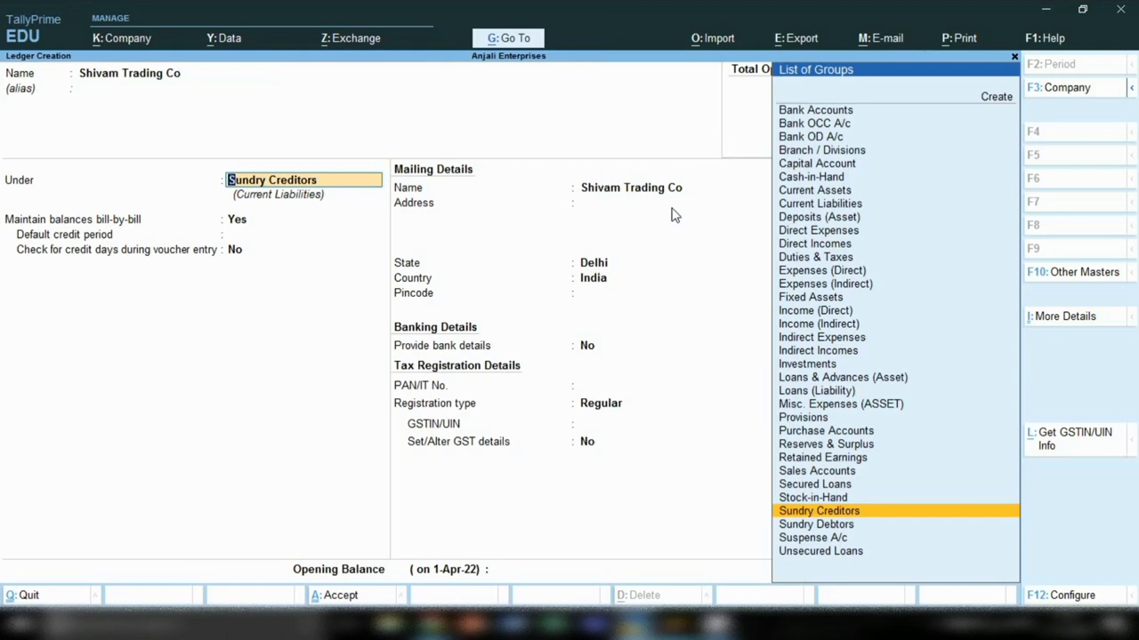
{"action": "key", "text": "Down"}
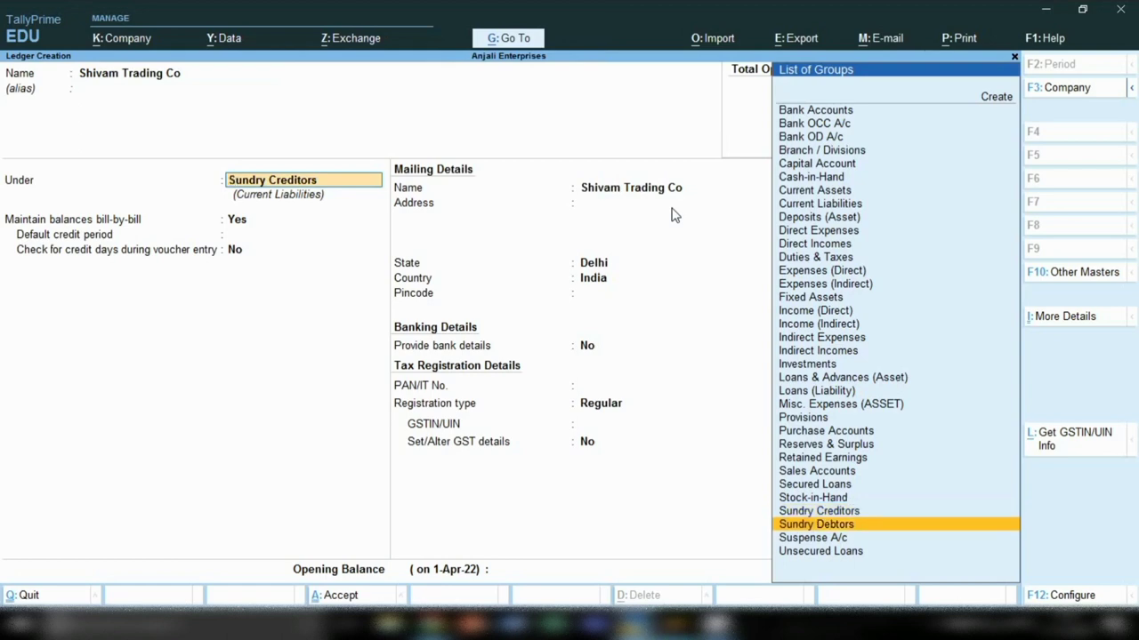
{"action": "key", "text": "Return"}
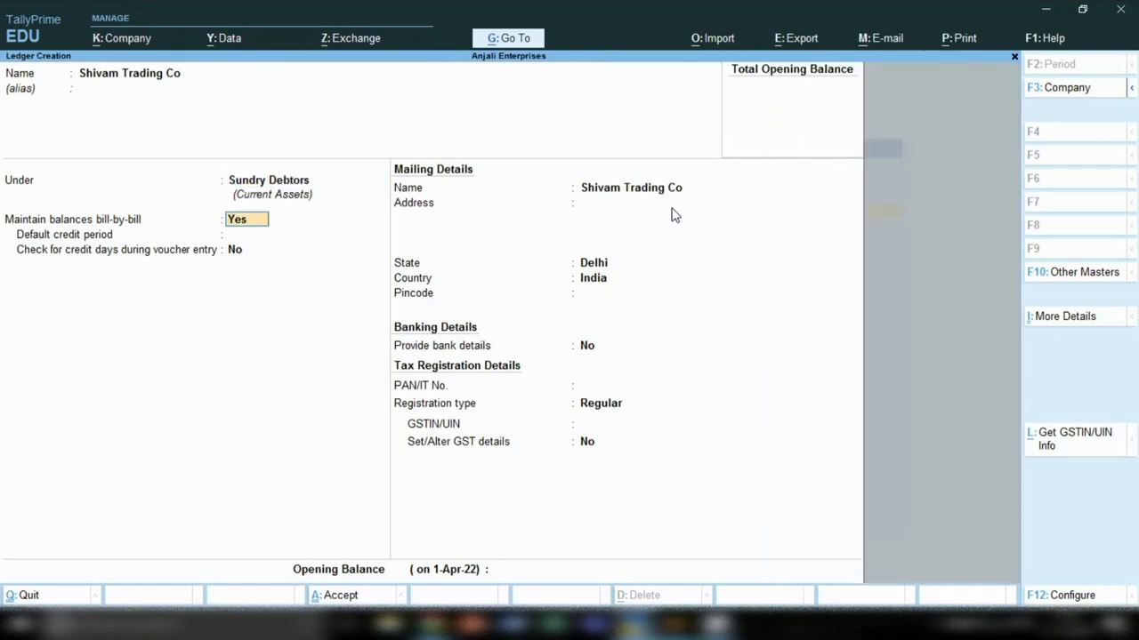
Step: Give it the address 'Indutrial area', state Delhi, no pincode and no bank details
{"action": "key", "text": "Return"}
{"action": "key", "text": "Return"}
{"action": "key", "text": "Return"}
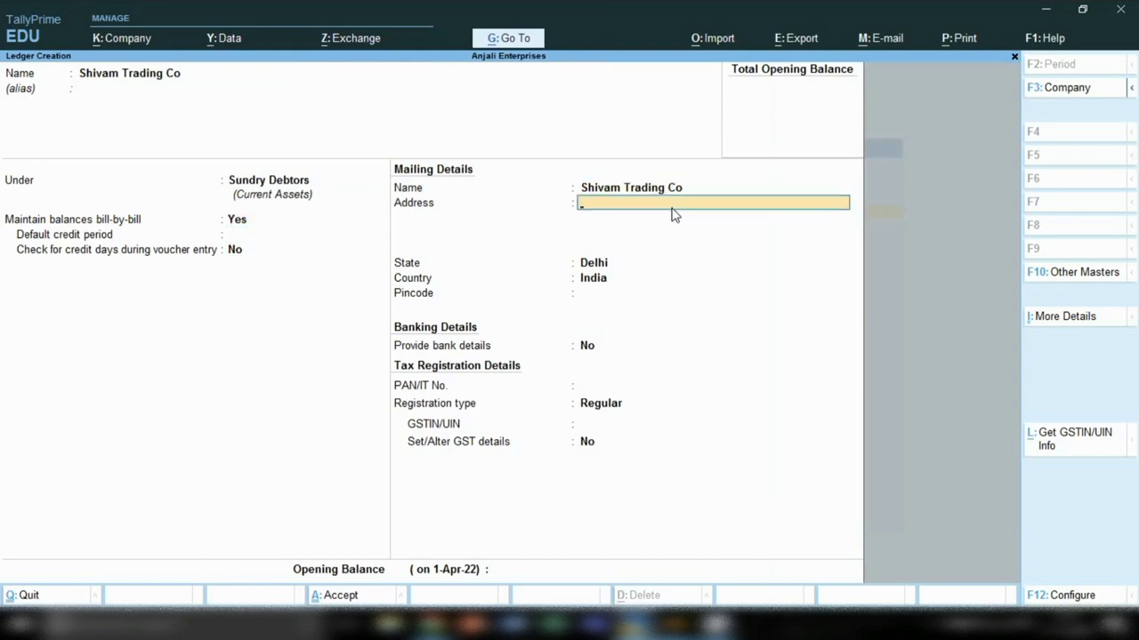
{"action": "type", "text": "Indutrial area"}
{"action": "key", "text": "Return"}
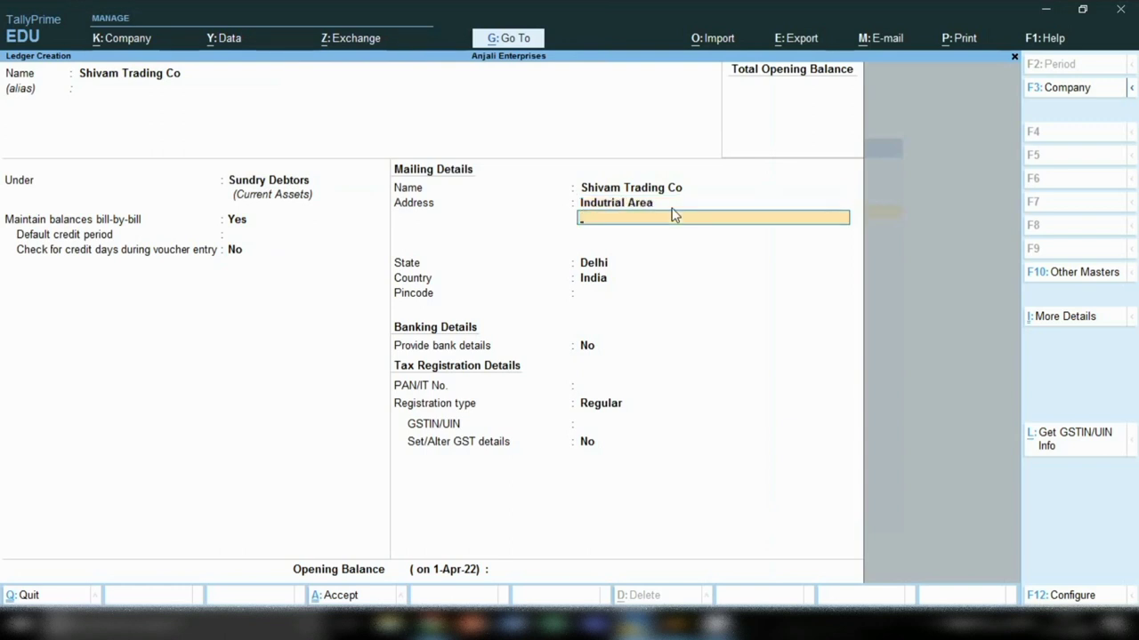
{"action": "key", "text": "Return"}
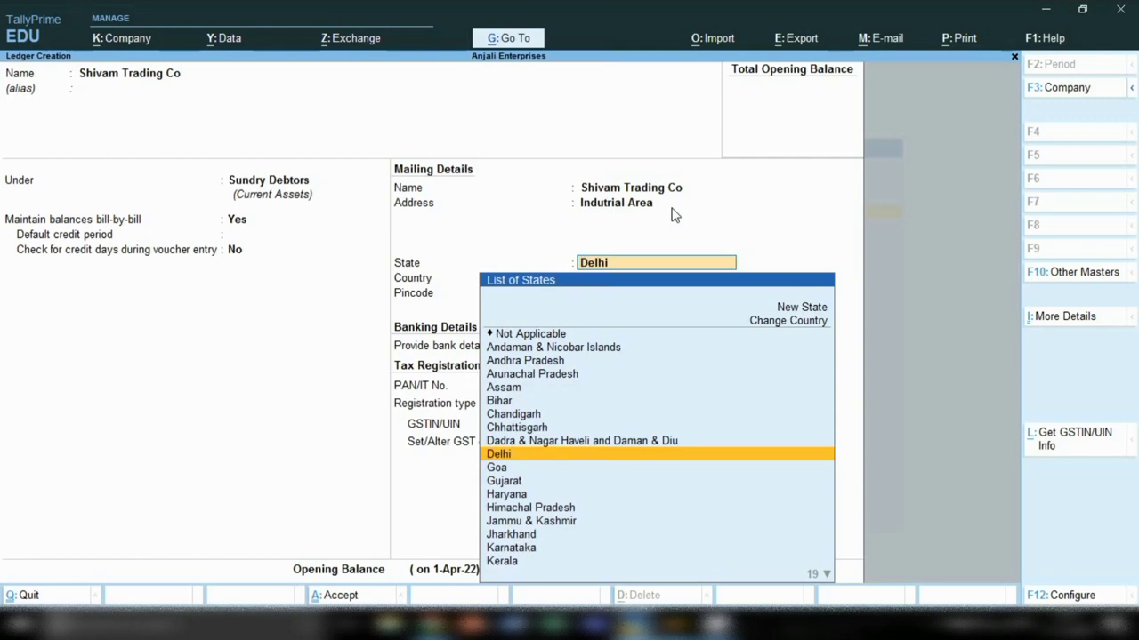
{"action": "key", "text": "Return"}
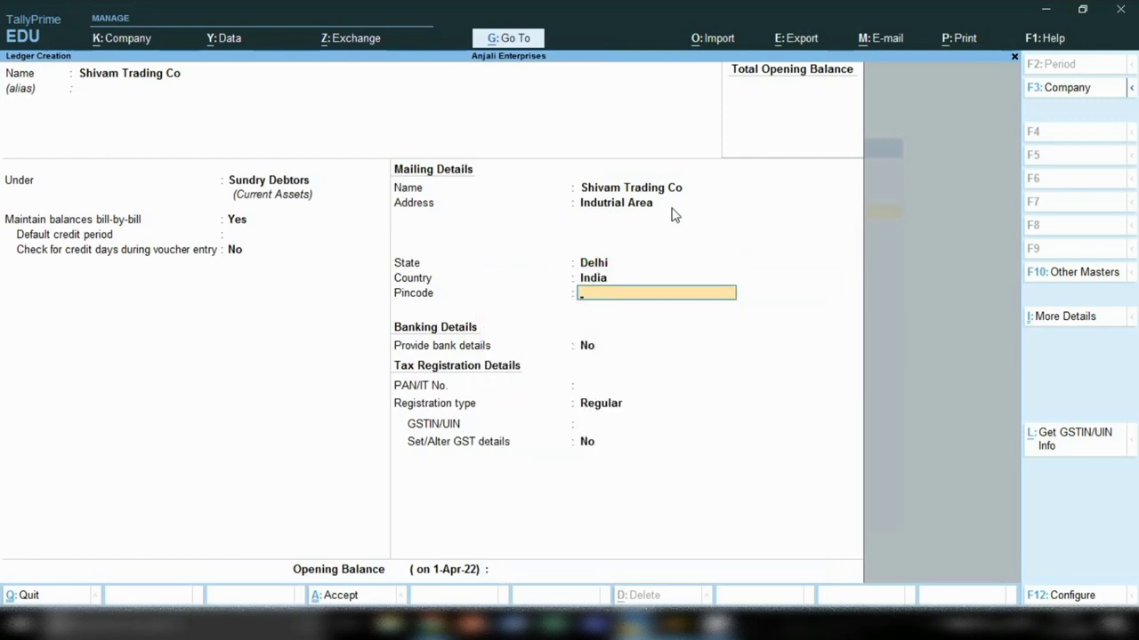
{"action": "key", "text": "Return"}
{"action": "key", "text": "Return"}
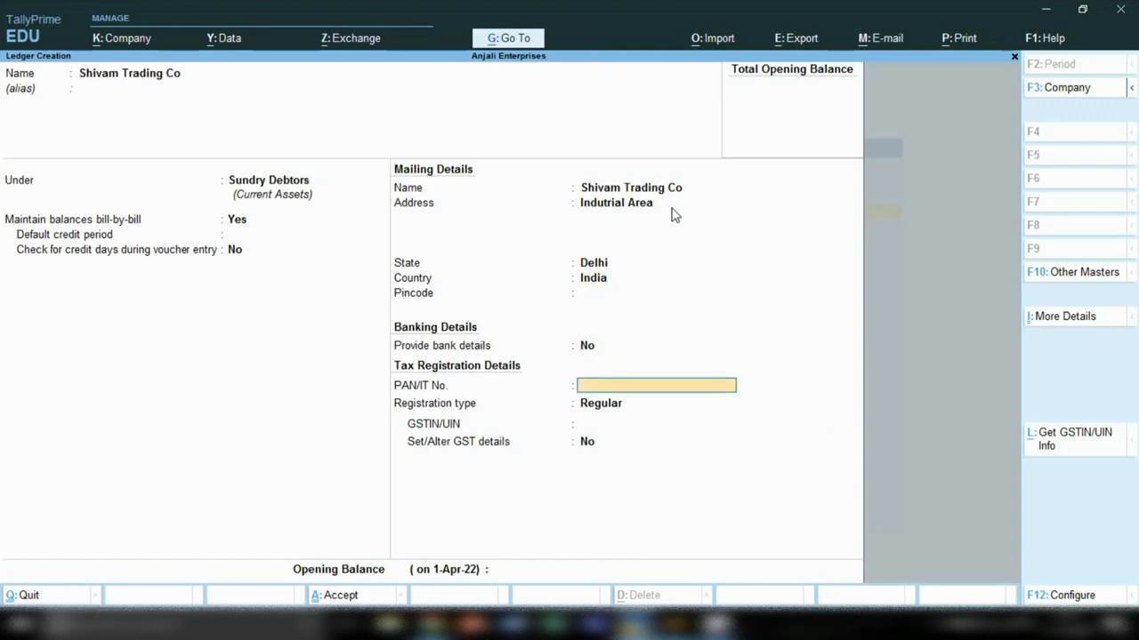
{"action": "key", "text": "Return"}
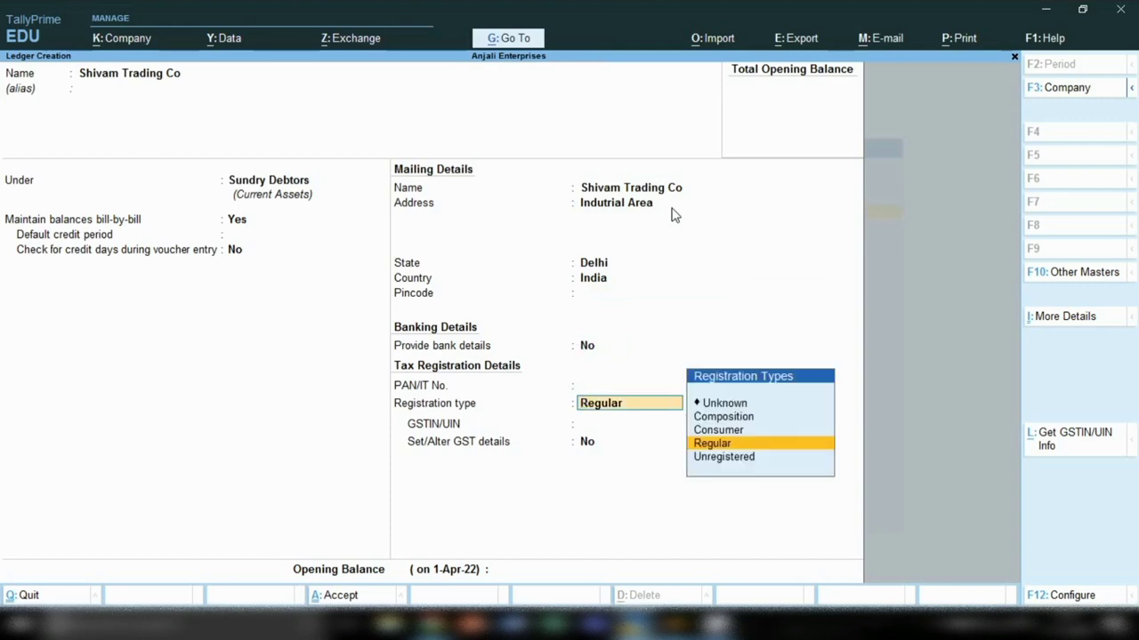
Step: Set Regular GST registration, enter the ledger's GSTIN, and save the ledger
{"action": "key", "text": "Return"}
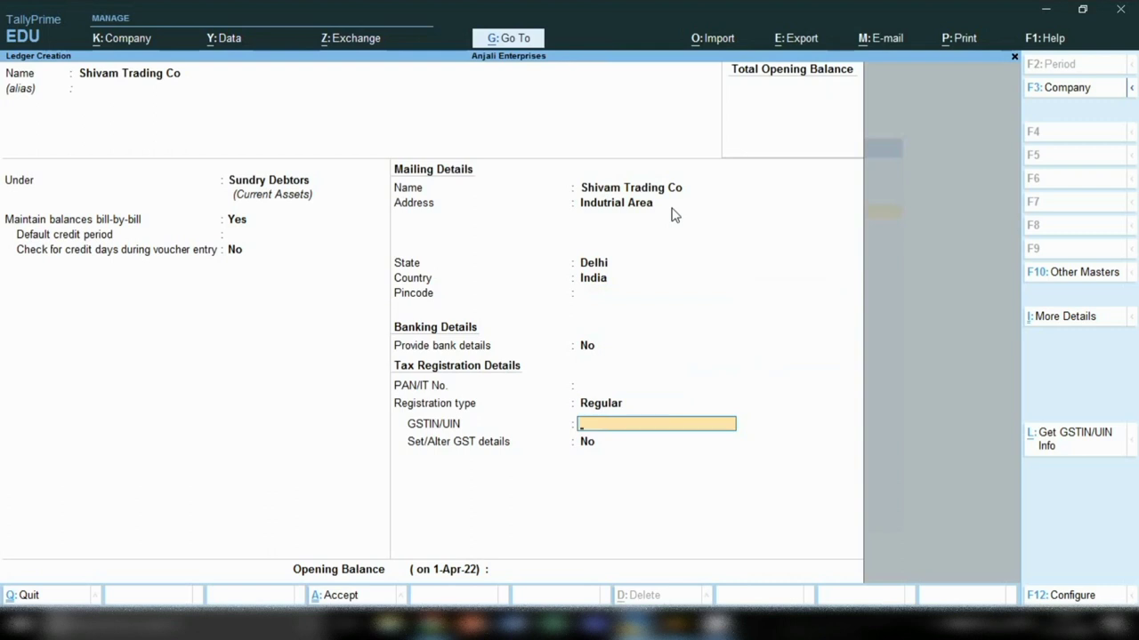
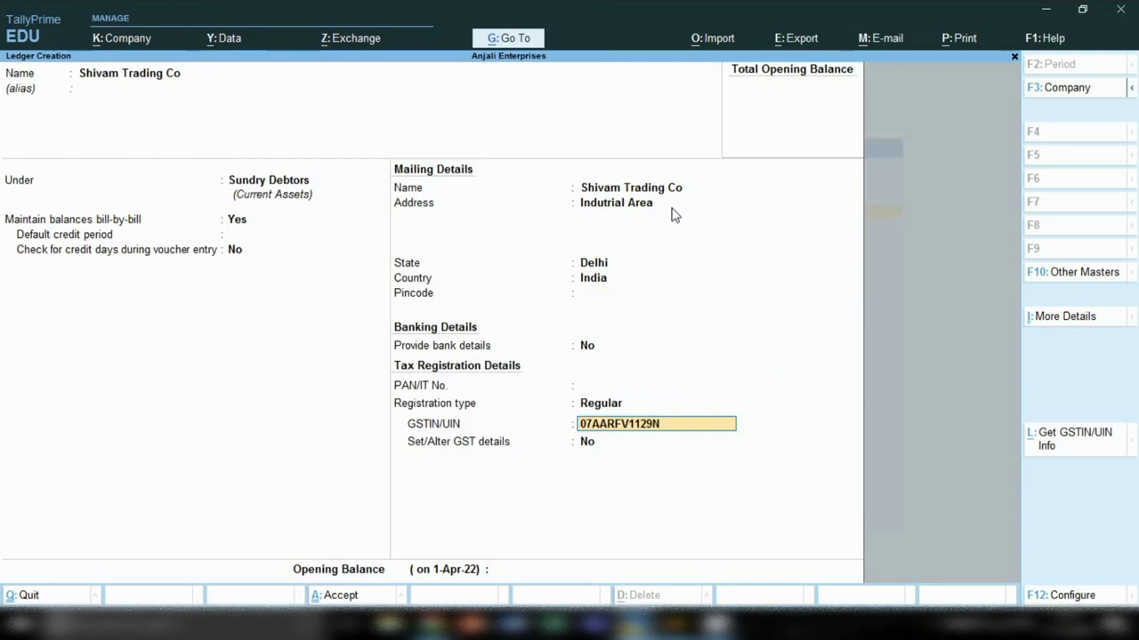
{"action": "key", "text": "Return"}
{"action": "key", "text": "Return"}
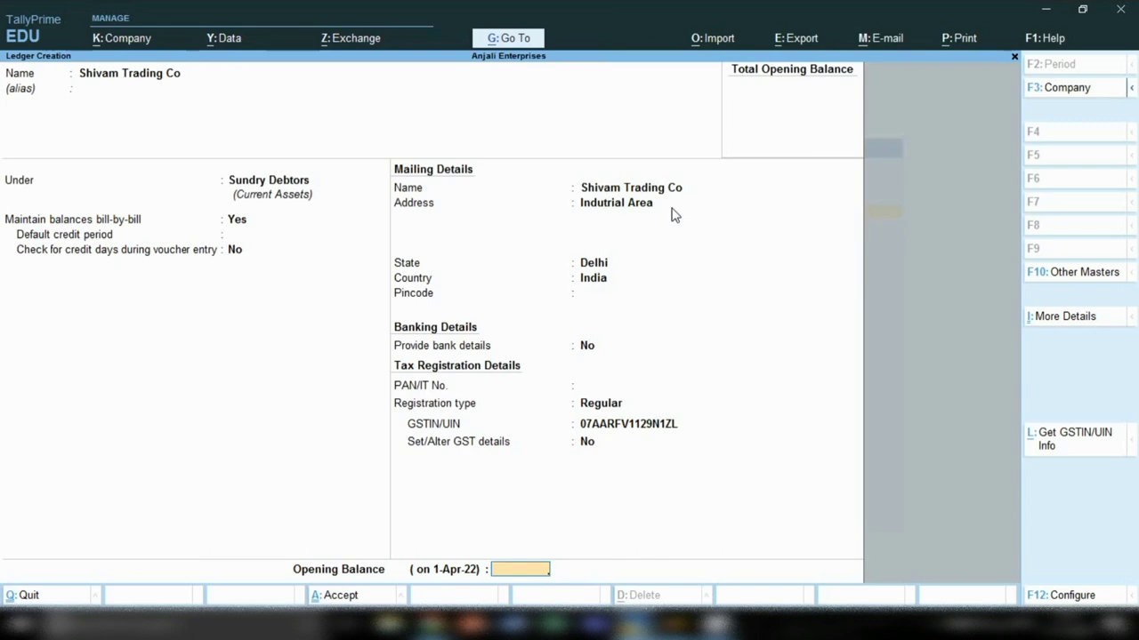
{"action": "key", "text": "Return"}
{"action": "key", "text": "y"}
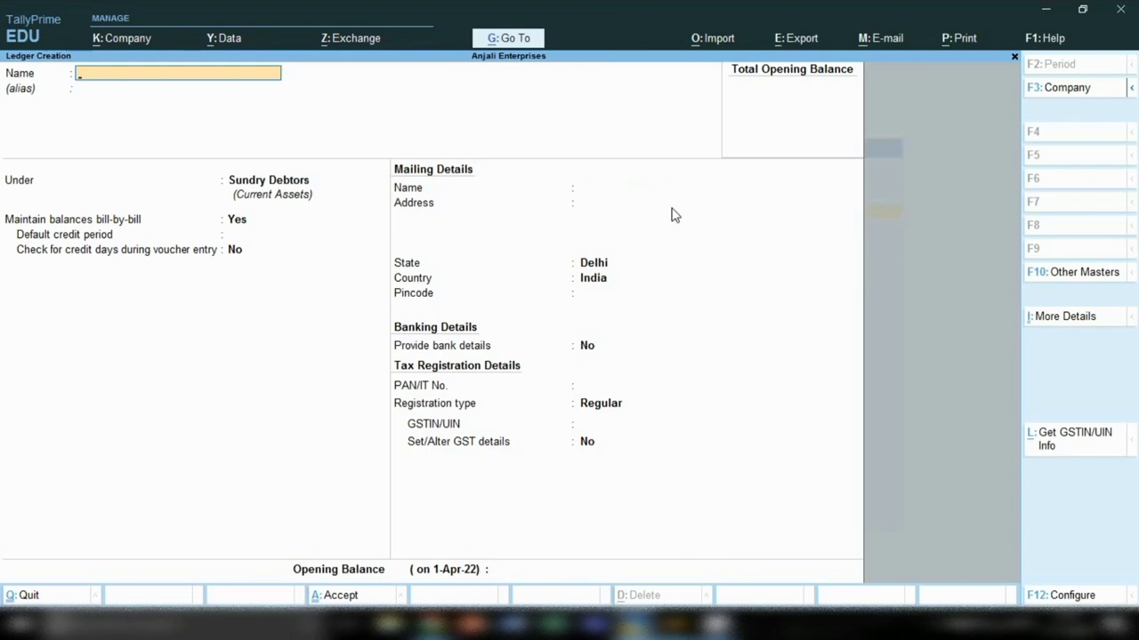
Step: Name the new ledger 'Natraj Enteprises' and keep it under Sundry Debtors
{"action": "type", "text": "Natraj Enteprises"}
{"action": "key", "text": "Return"}
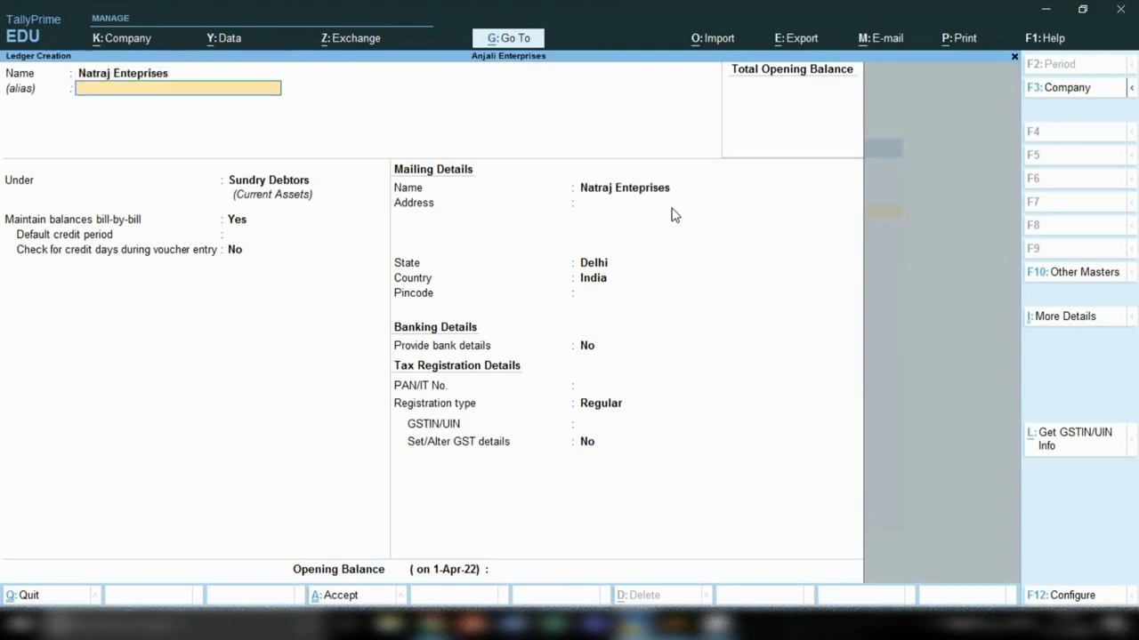
{"action": "key", "text": "Return"}
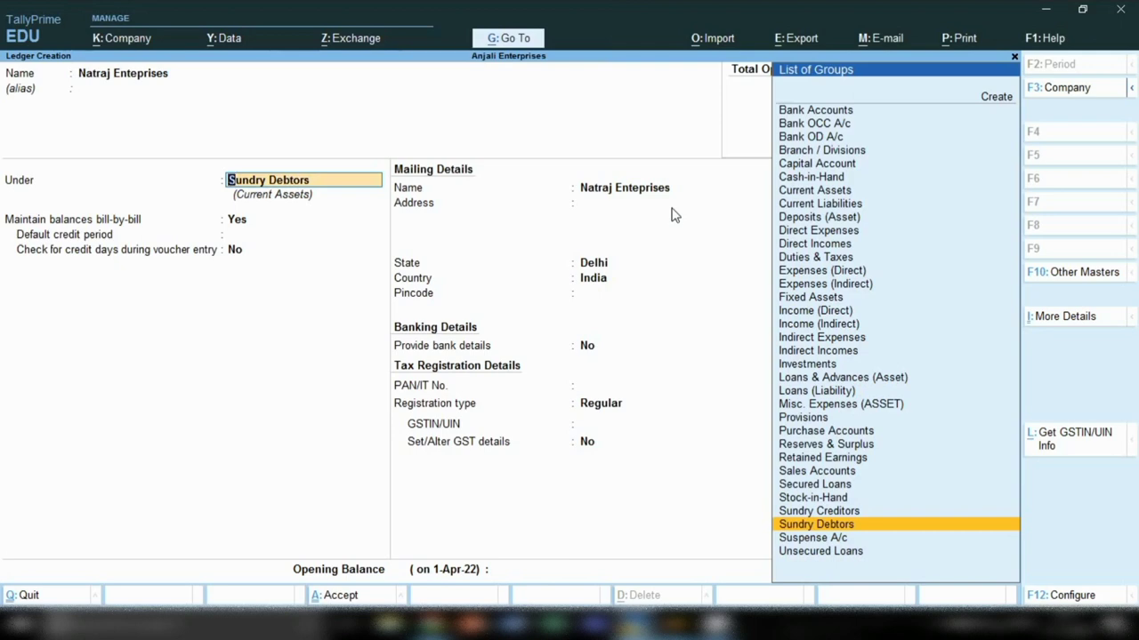
{"action": "key", "text": "Return"}
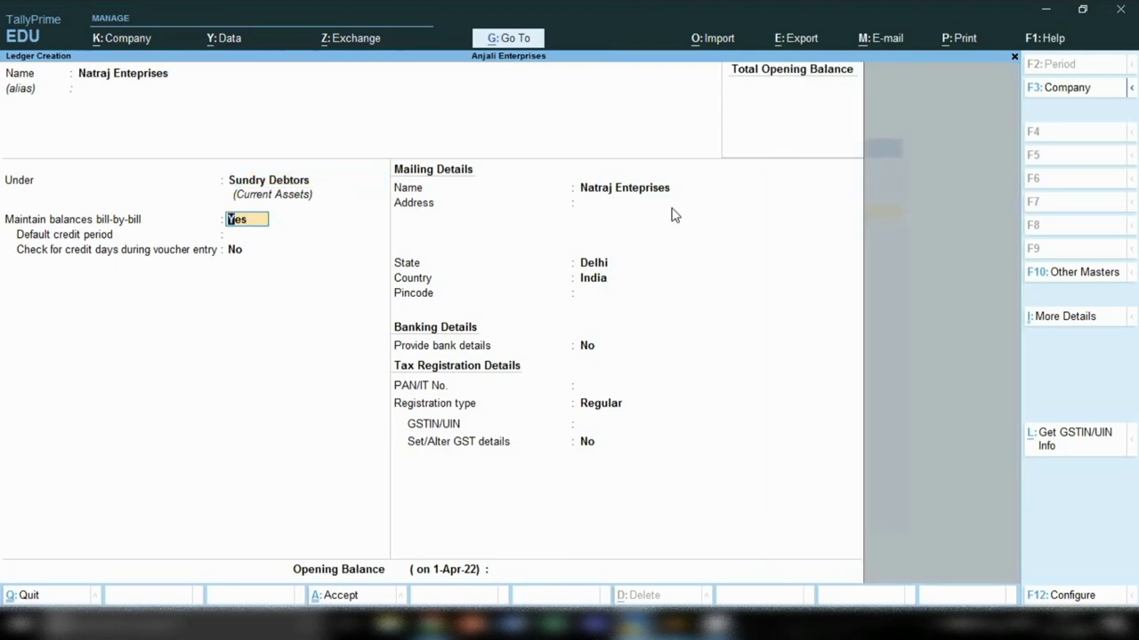
{"action": "key", "text": "Return"}
{"action": "key", "text": "Return"}
{"action": "key", "text": "Return"}
Step: Enter the mailing address line, choose state Maharashtra, and leave the pincode blank
{"action": "key", "text": "Return"}
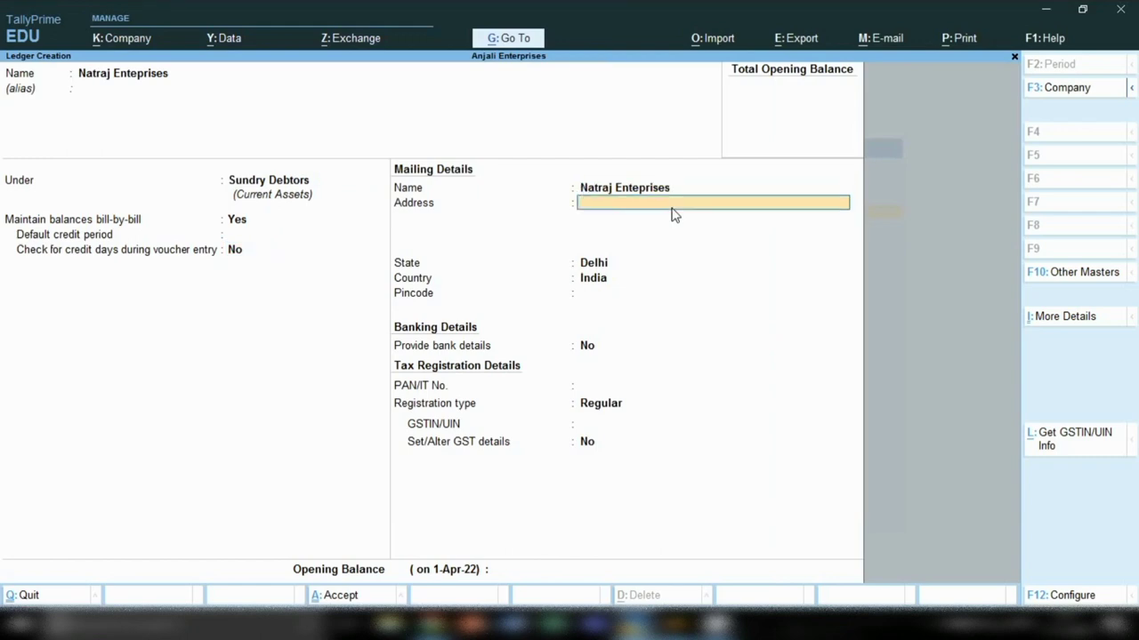
{"action": "type", "text": "Maharasta"}
{"action": "key", "text": "Return"}
{"action": "key", "text": "Return"}
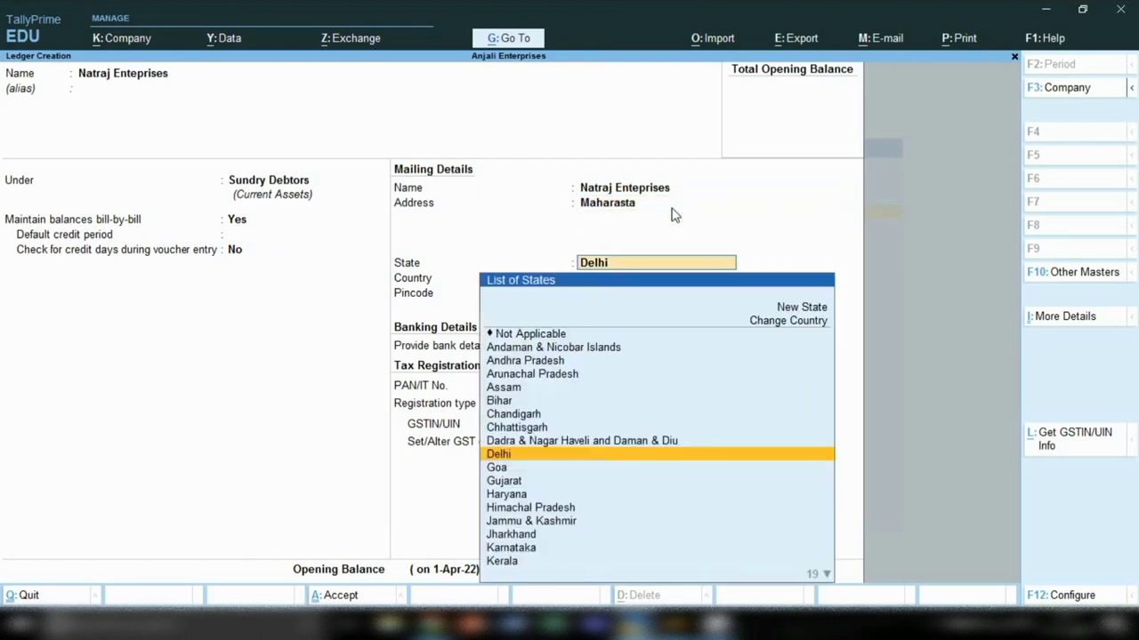
{"action": "type", "text": "Ma"}
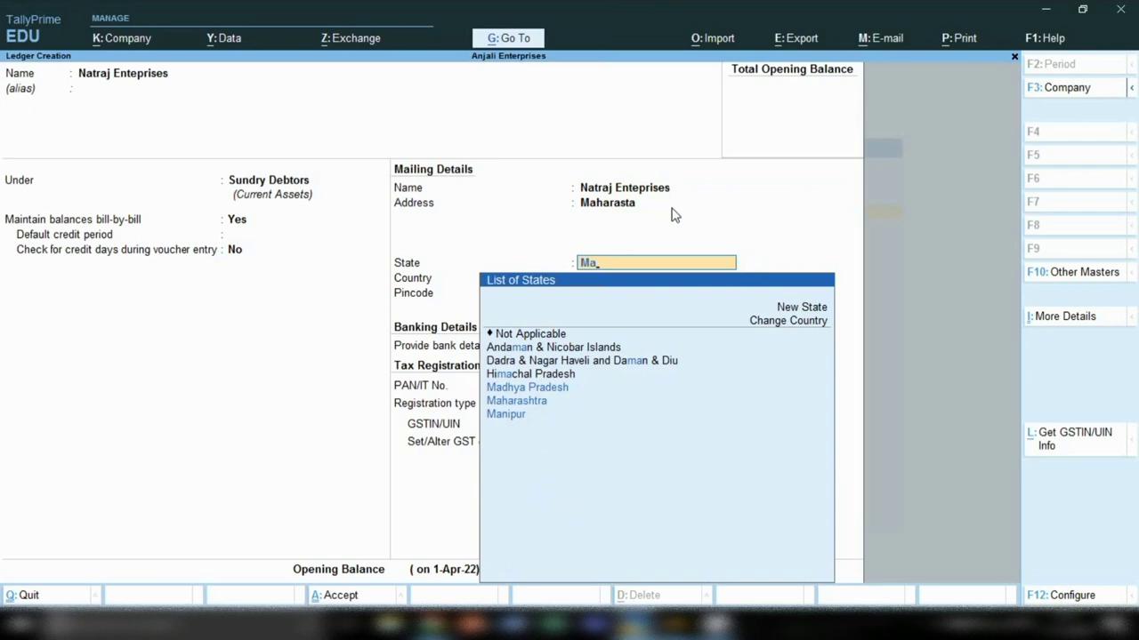
{"action": "key", "text": "Down"}
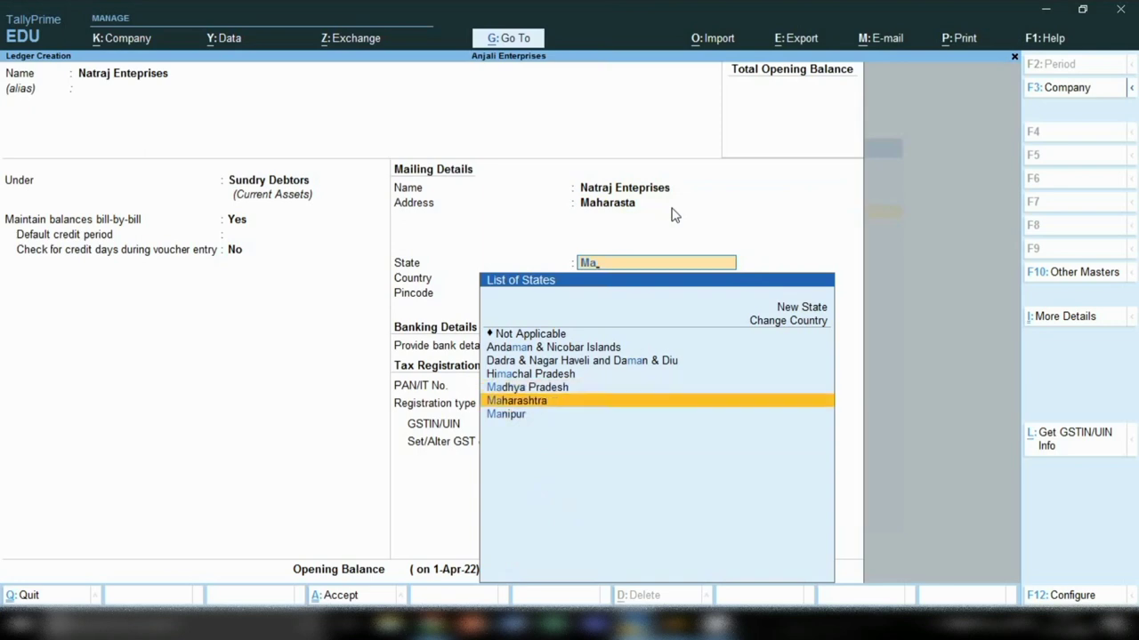
{"action": "key", "text": "Return"}
{"action": "key", "text": "Return"}
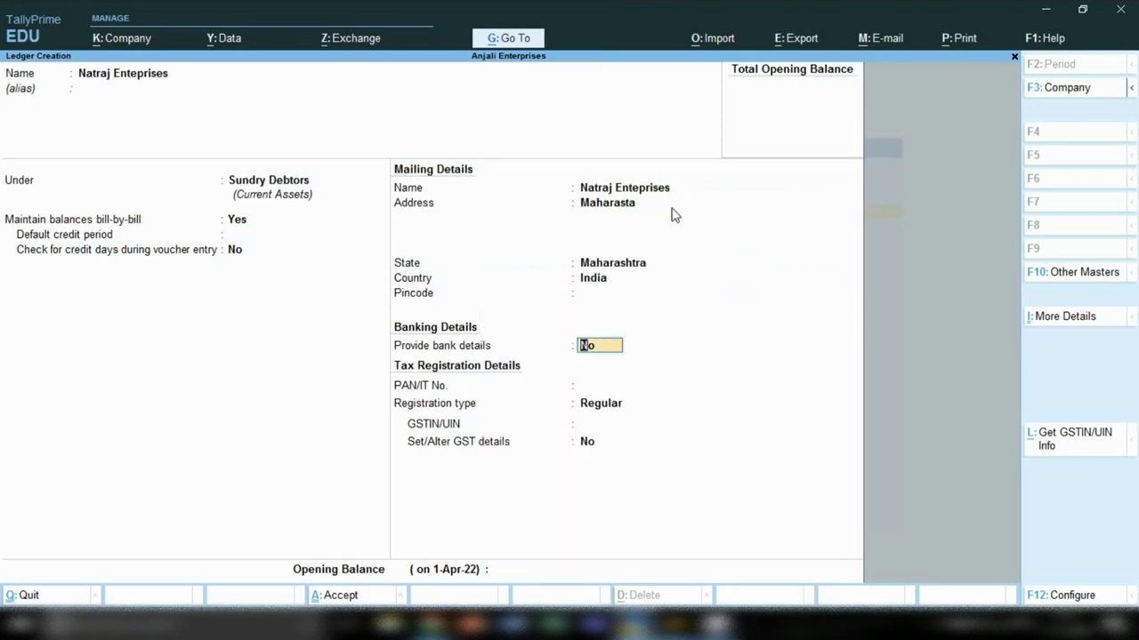
Step: Leave PAN and GSTIN empty, dismiss the missing-GSTIN warning, and save the ledger
{"action": "key", "text": "Return"}
{"action": "key", "text": "Return"}
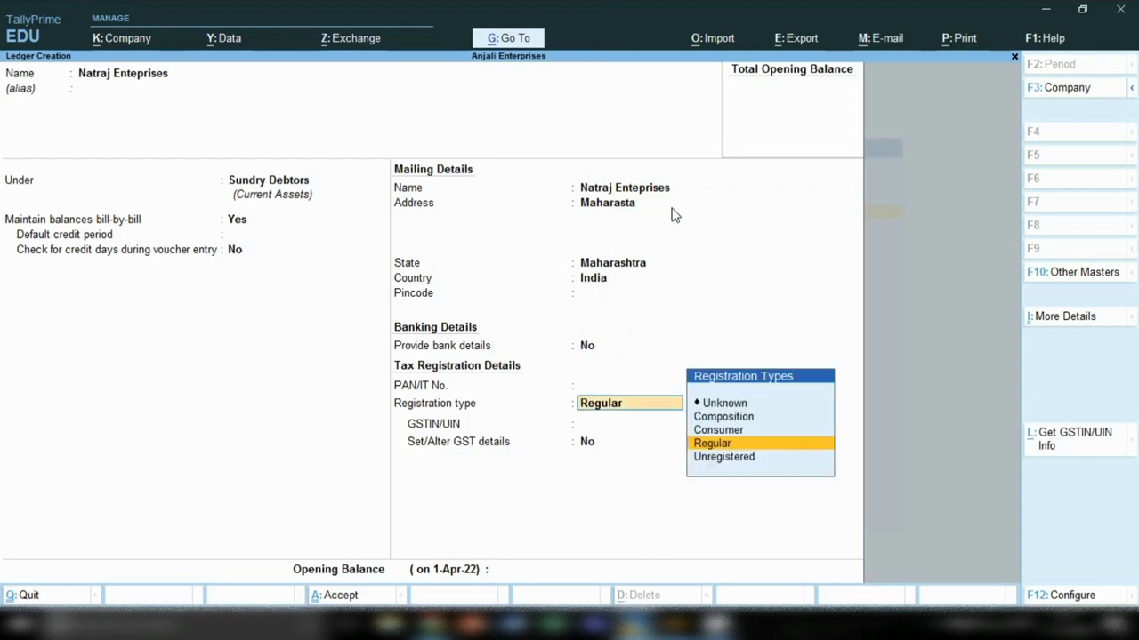
{"action": "key", "text": "Return"}
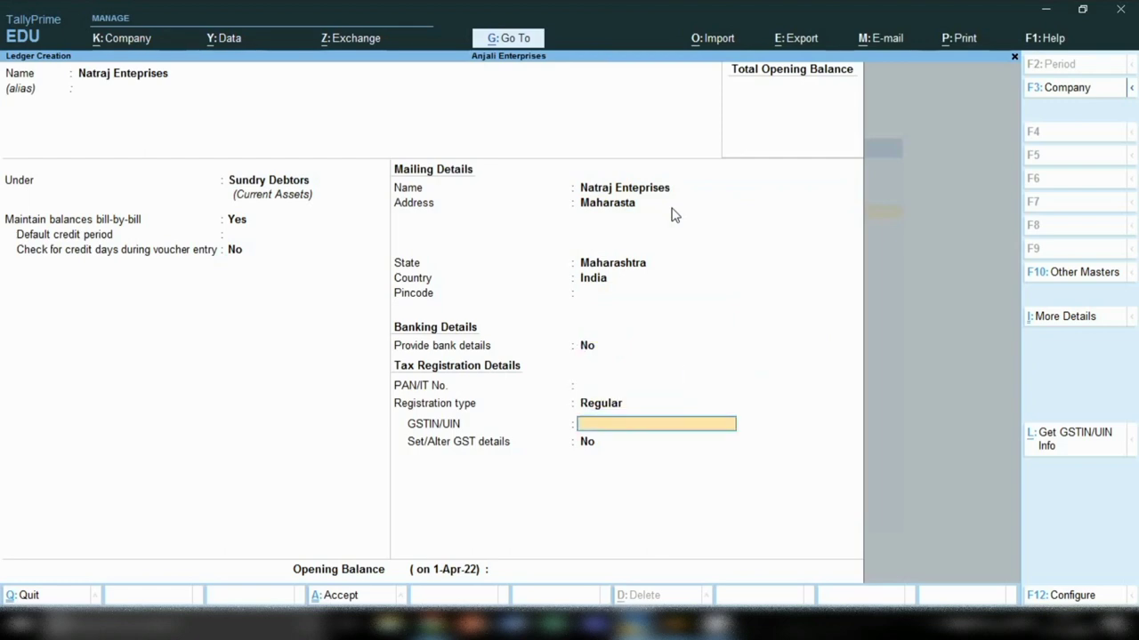
{"action": "key", "text": "Return"}
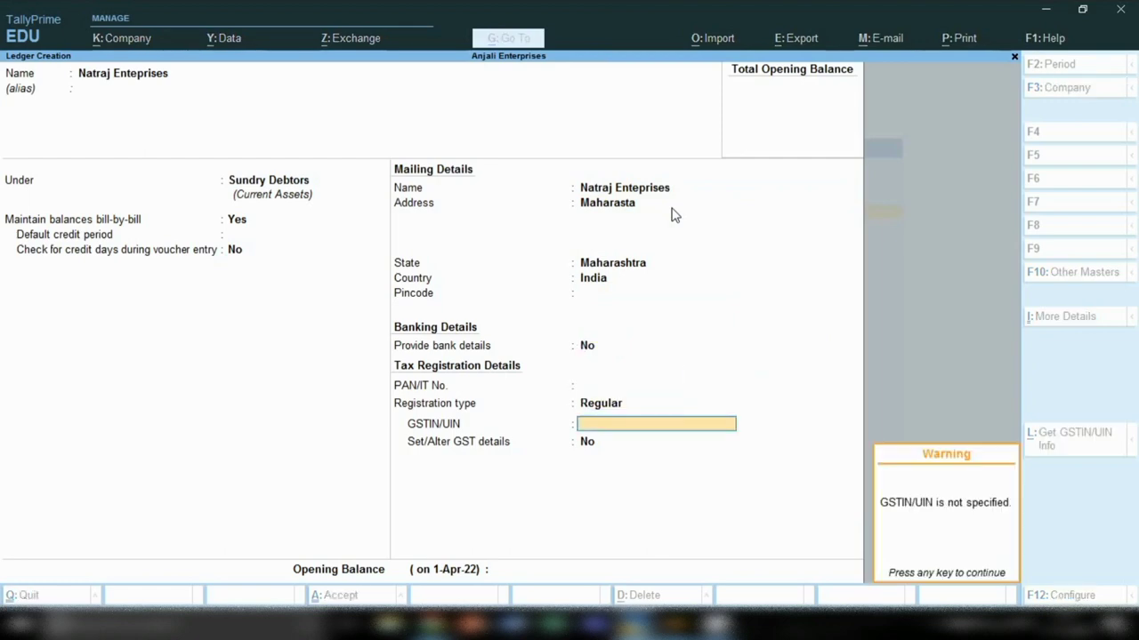
{"action": "key", "text": "Return"}
{"action": "key", "text": "Return"}
{"action": "key", "text": "Return"}
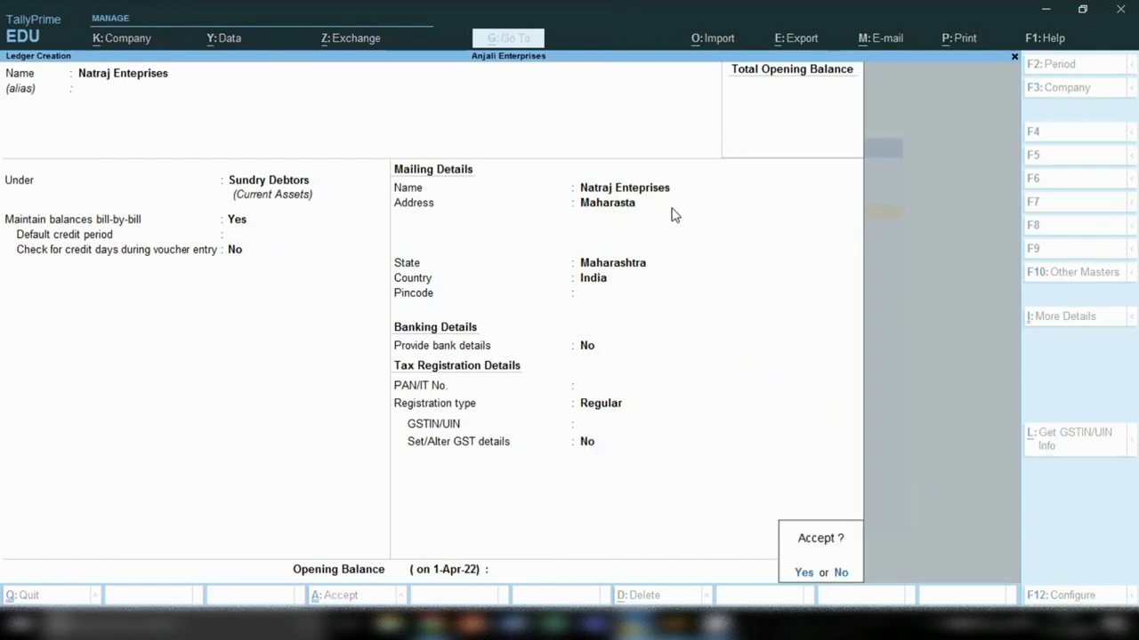
{"action": "key", "text": "Return"}
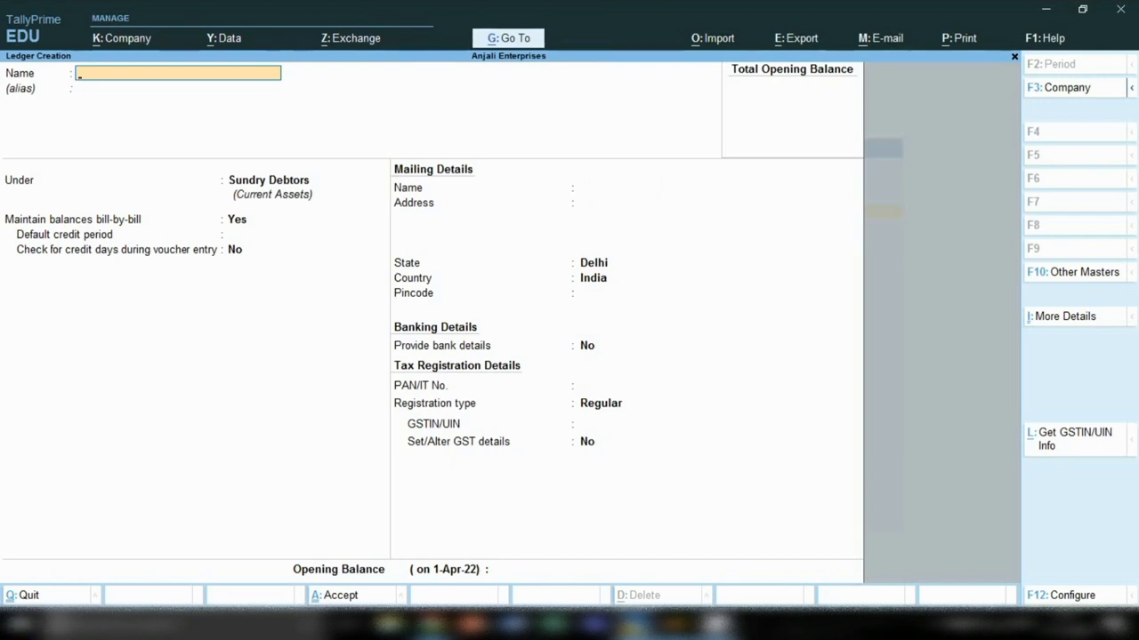
Step: Close Ledger Creation and bring up the K: Company menu on the Gateway of Tally
{"action": "left_click", "coordinate": [932, 625]}
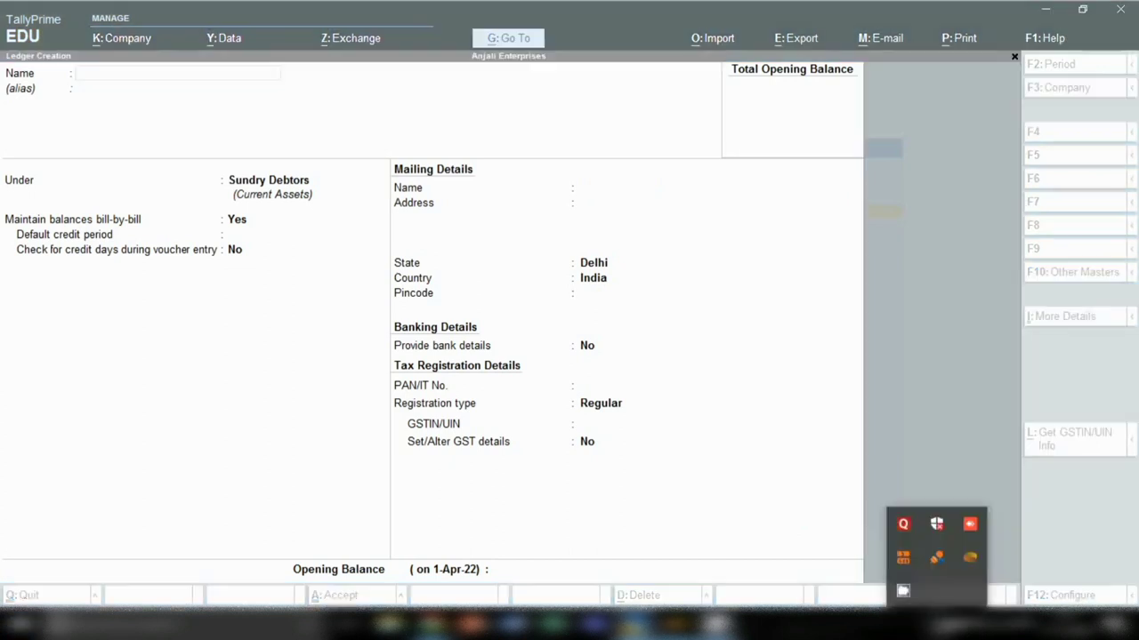
{"action": "right_click", "coordinate": [903, 590]}
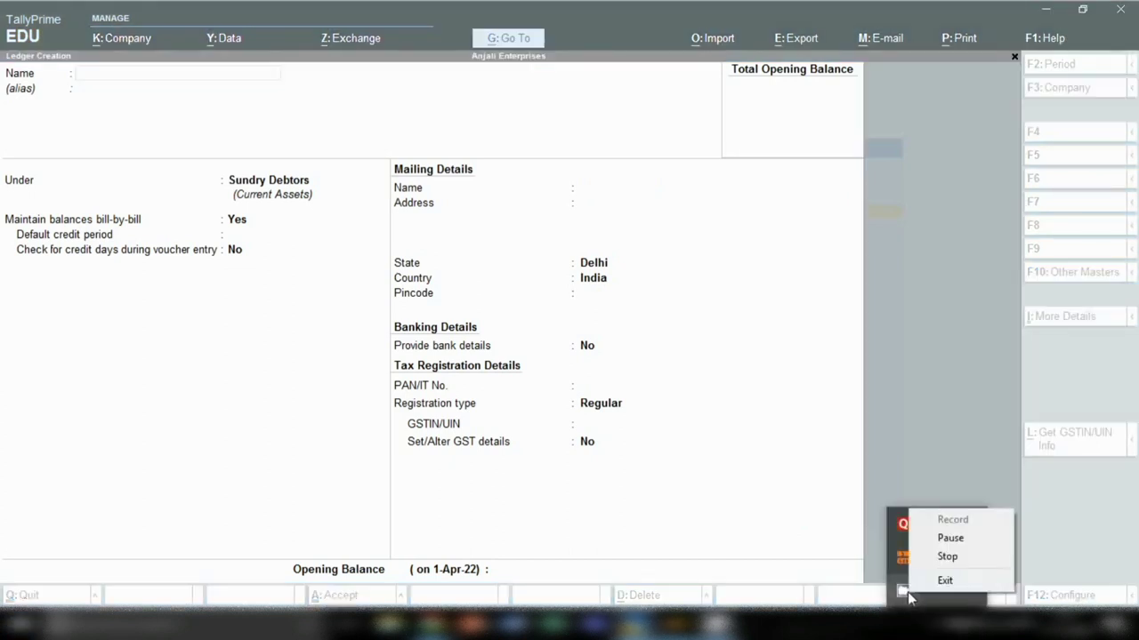
{"action": "left_click", "coordinate": [947, 557]}
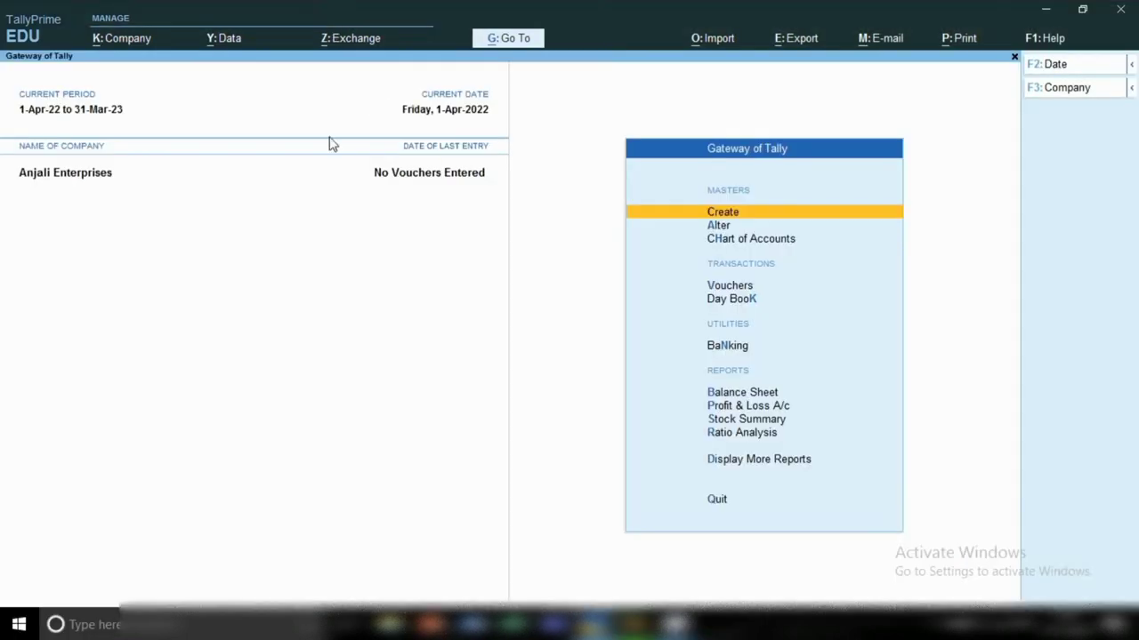
{"action": "left_click", "coordinate": [121, 39]}
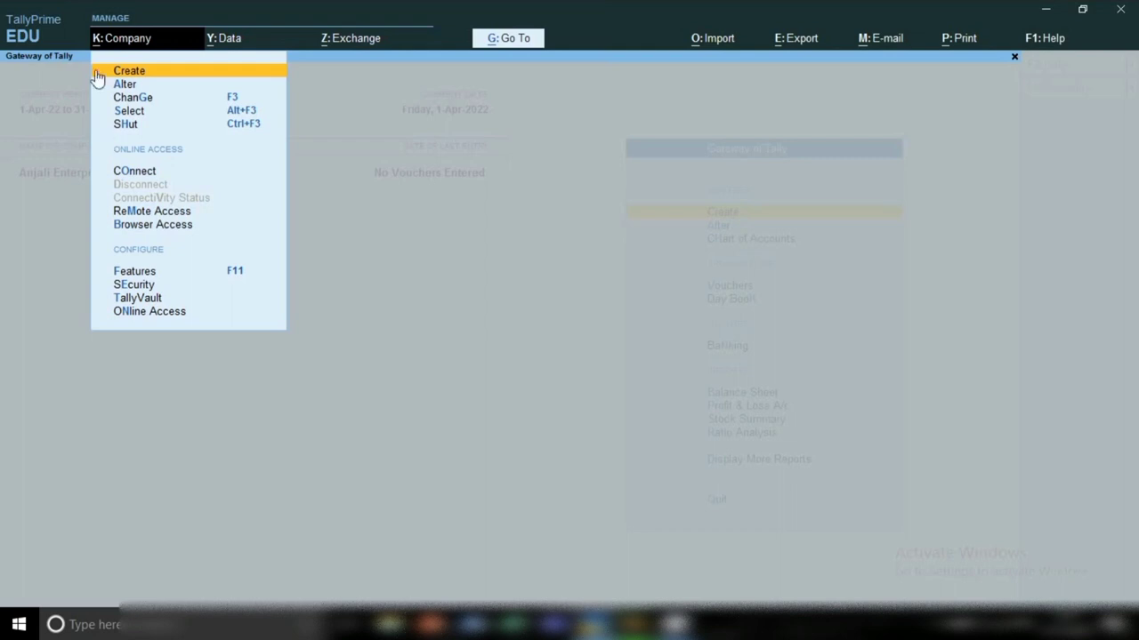
{"action": "left_click", "coordinate": [254, 69]}
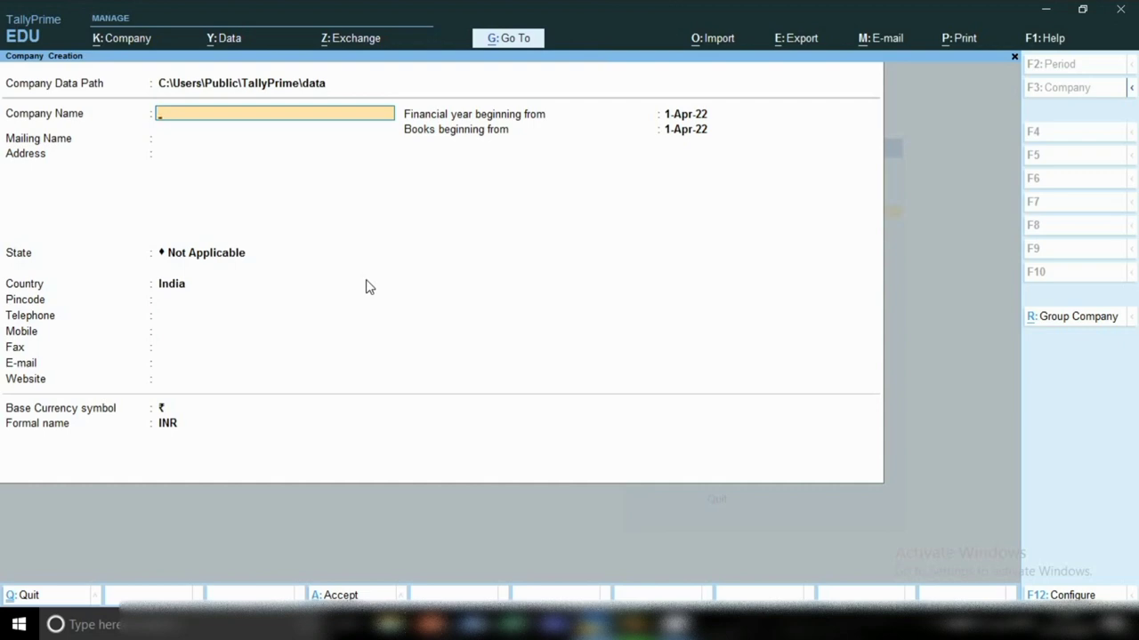
{"action": "key", "text": "Escape"}
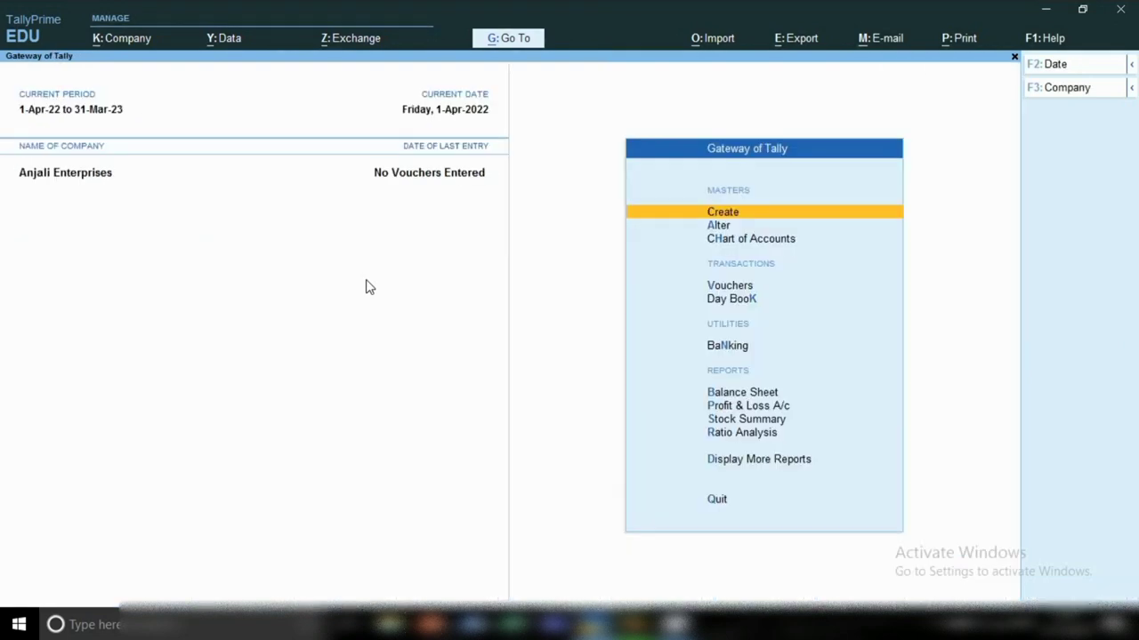
Step: Alter Anjali Enterprises, appending '42' to the second address line
{"action": "left_click", "coordinate": [126, 42]}
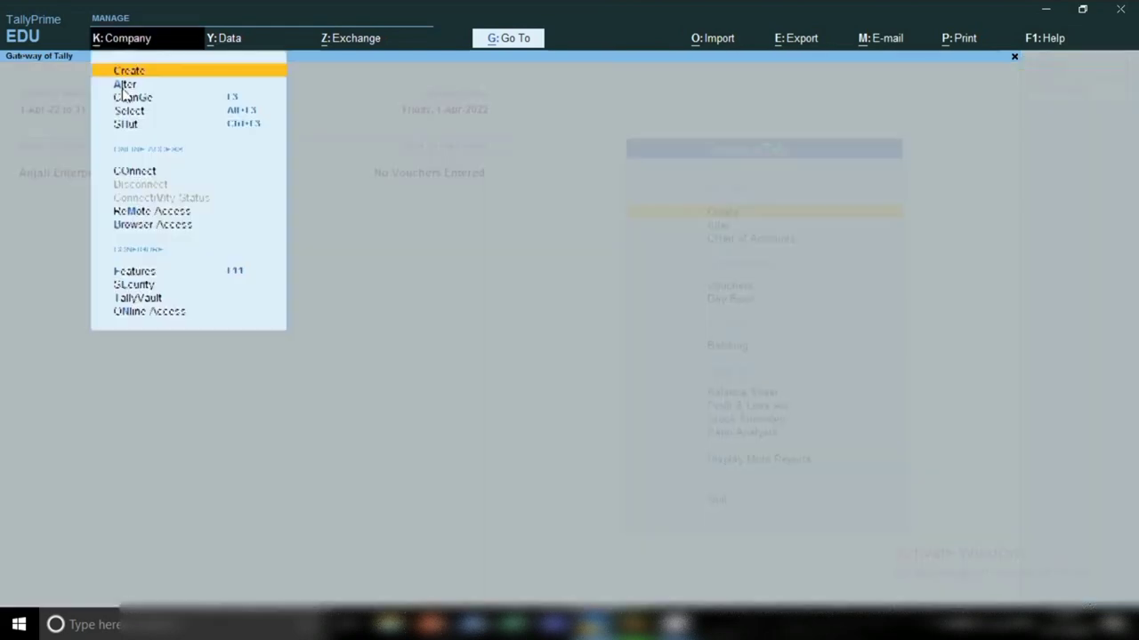
{"action": "key", "text": "a"}
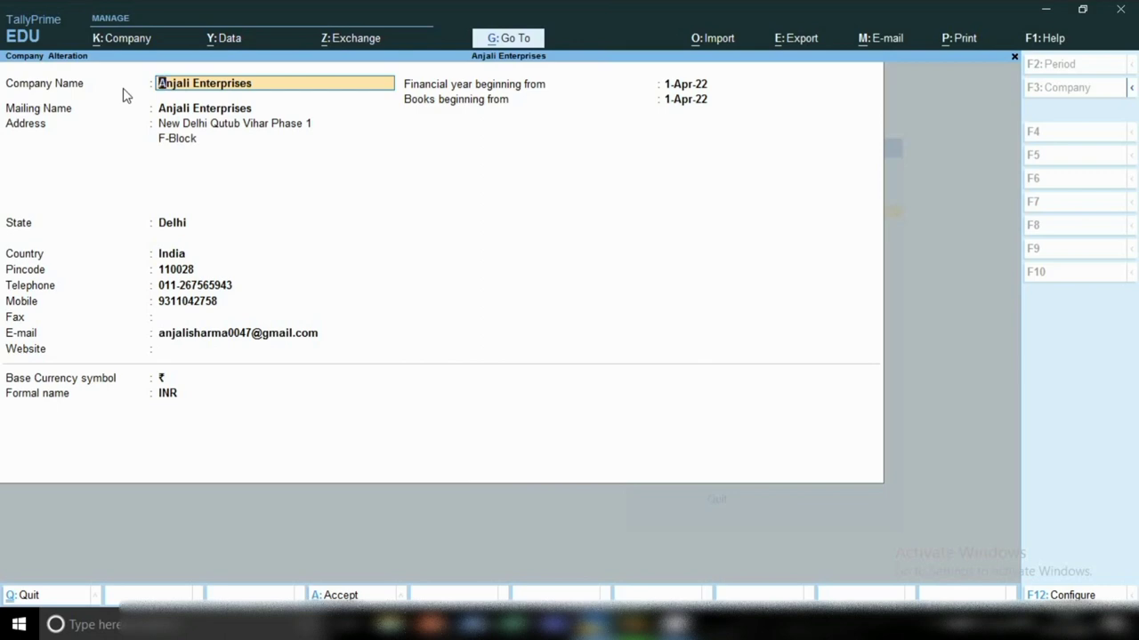
{"action": "key", "text": "Return"}
{"action": "key", "text": "Return"}
{"action": "key", "text": "Return"}
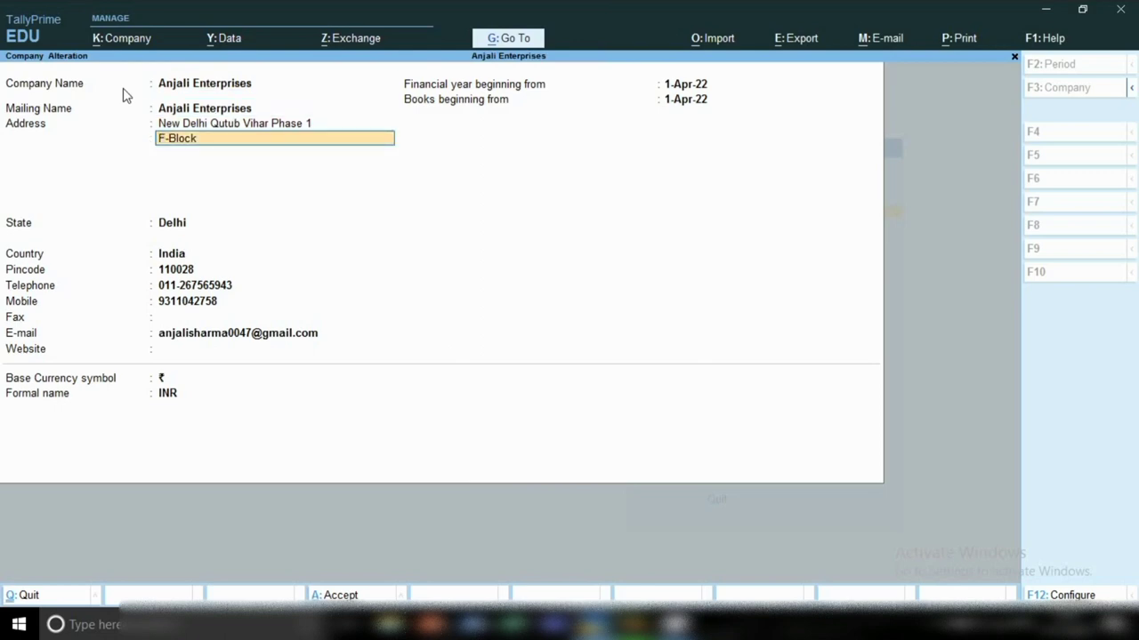
{"action": "type", "text": "42"}
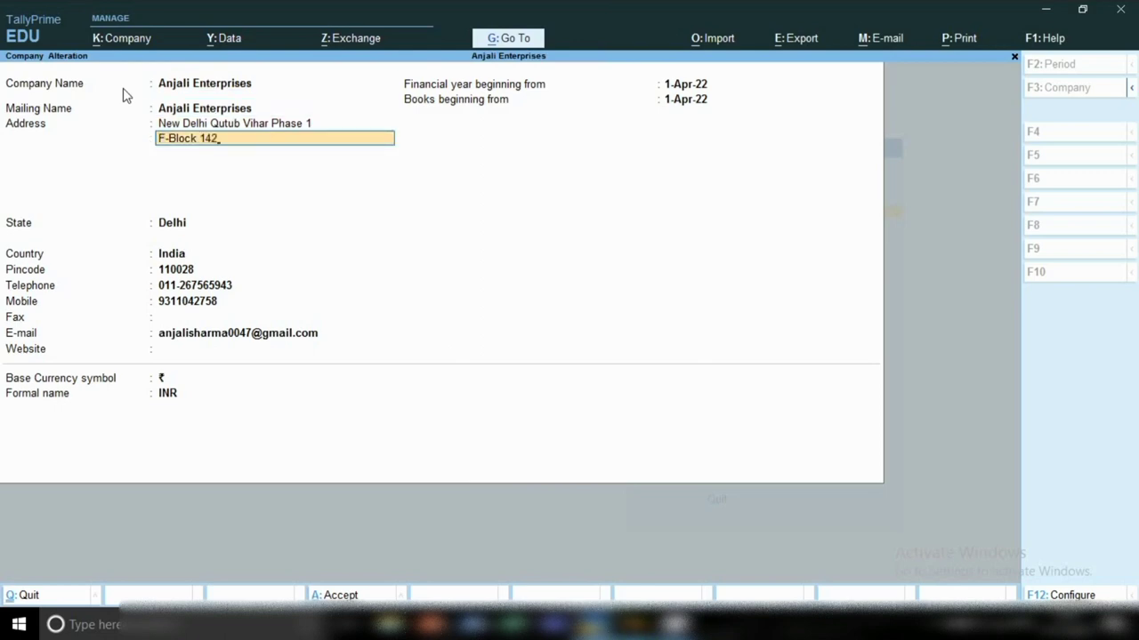
{"action": "key", "text": "Return"}
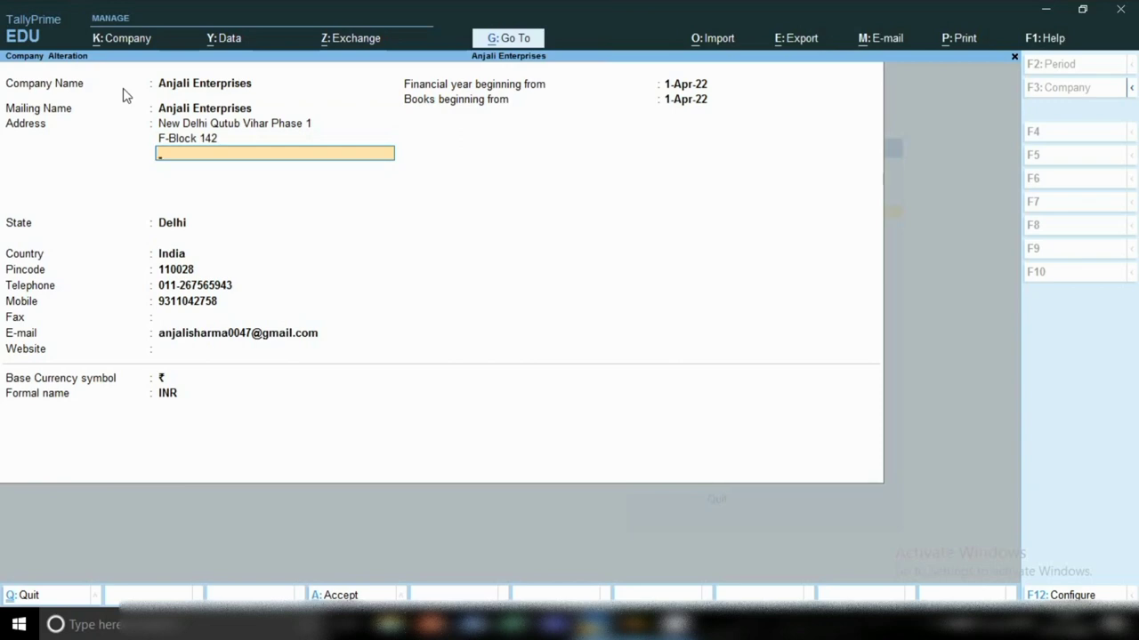
Step: Keep state Delhi, enter the new mobile number, and accept the altered company details
{"action": "key", "text": "Return"}
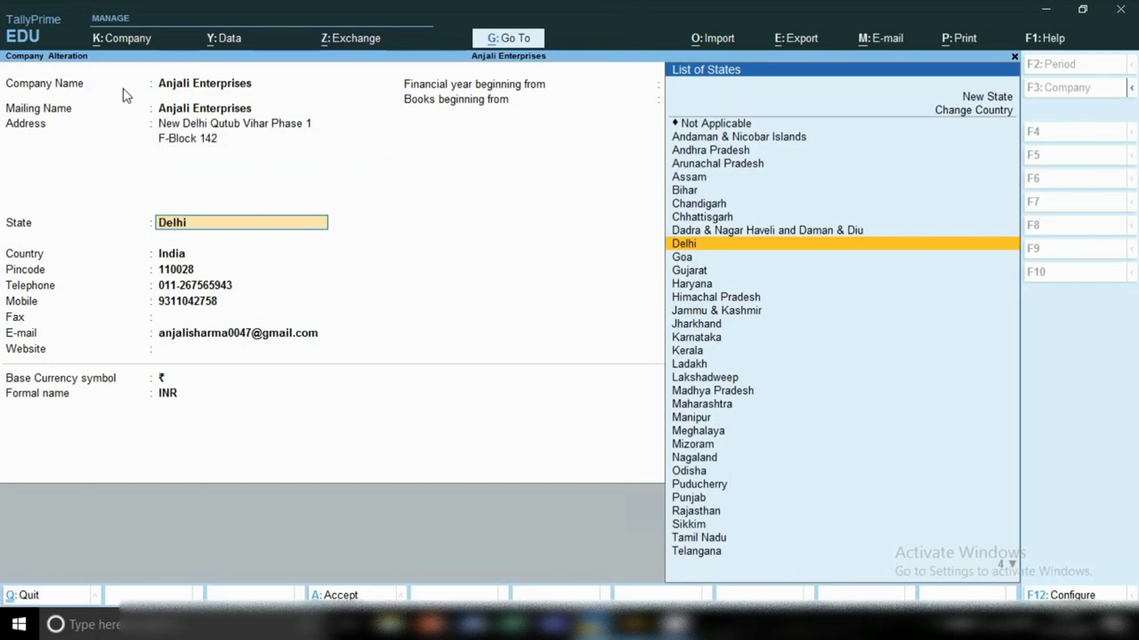
{"action": "key", "text": "Return"}
{"action": "key", "text": "Return"}
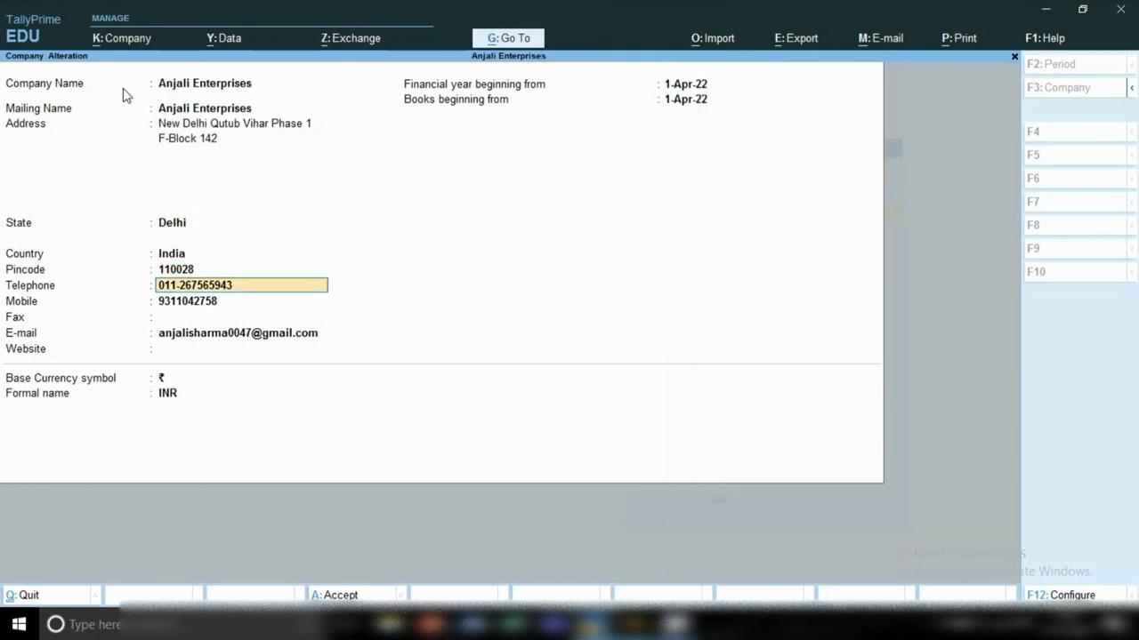
{"action": "key", "text": "Return"}
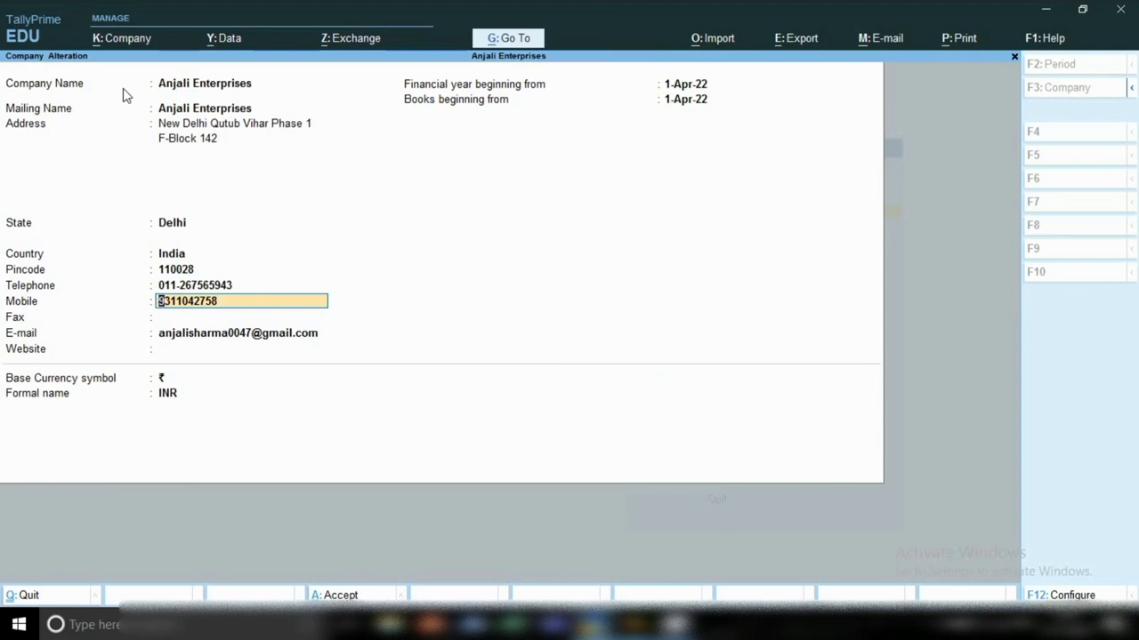
{"action": "key", "text": "Return"}
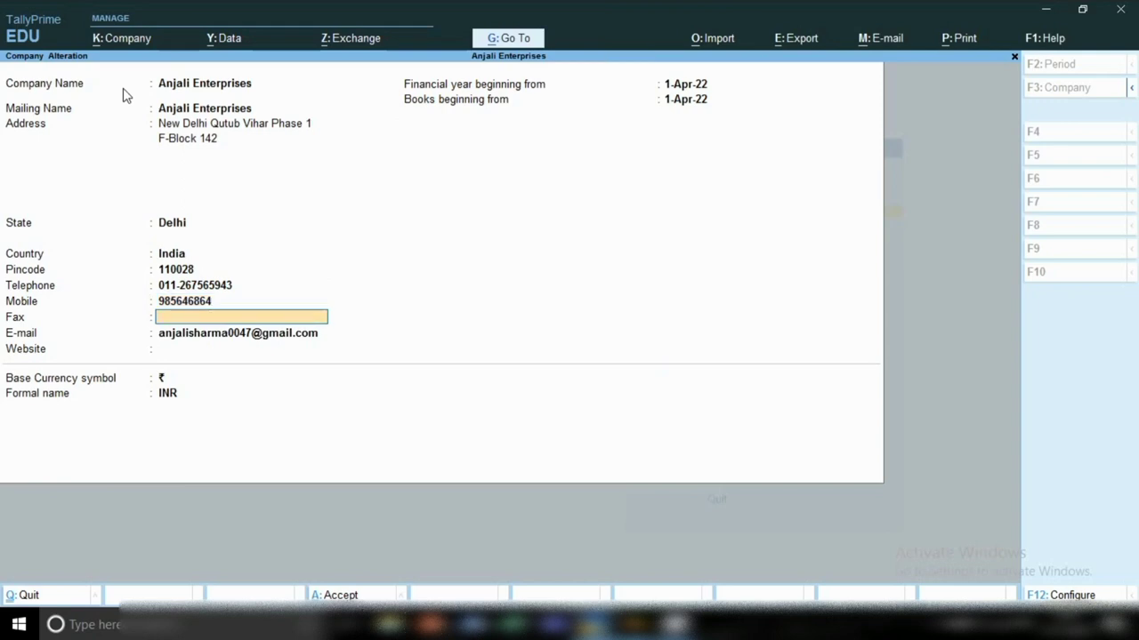
{"action": "key", "text": "Return"}
{"action": "key", "text": "Return"}
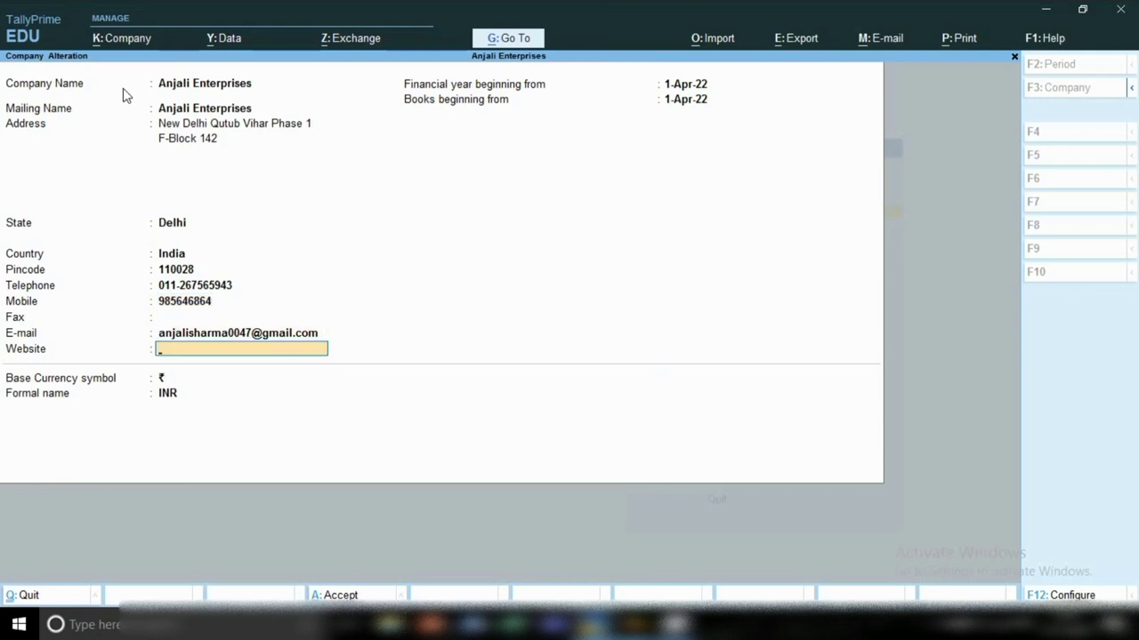
{"action": "key", "text": "ctrl"}
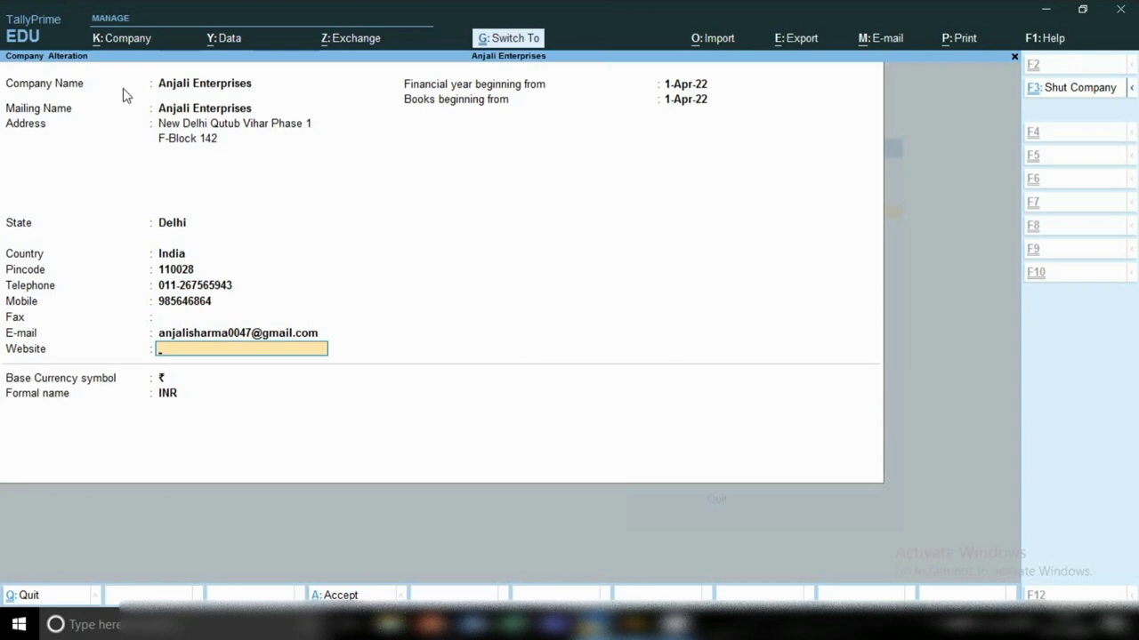
{"action": "key", "text": "ctrl+a"}
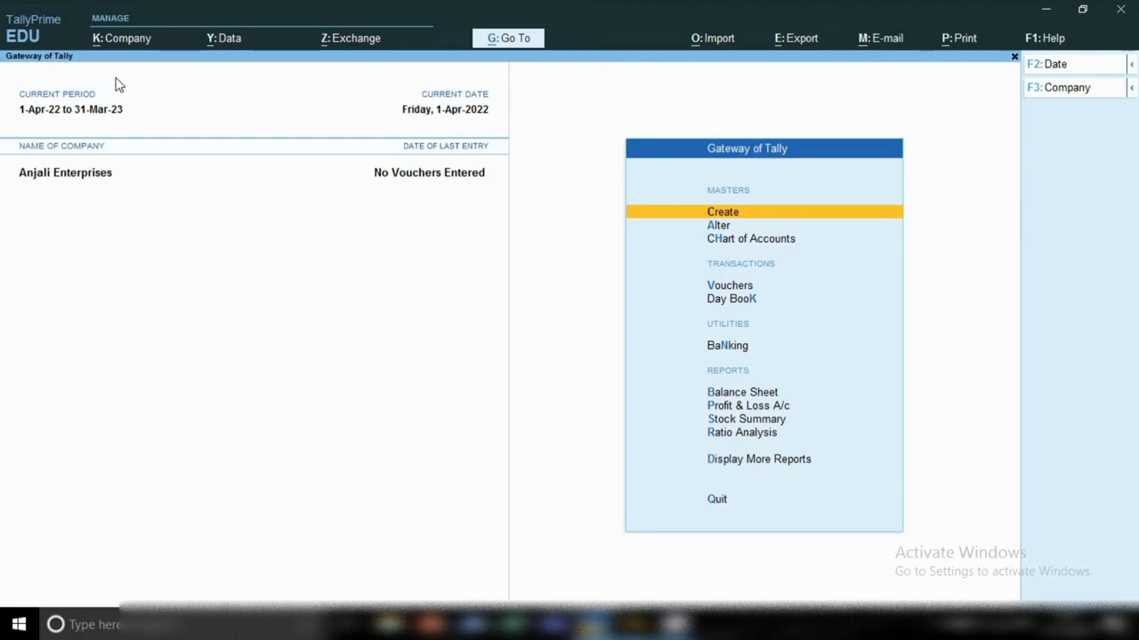
Step: Keep Anjali Enterprises as current company, then open the Shut Company list
{"action": "left_click", "coordinate": [122, 45]}
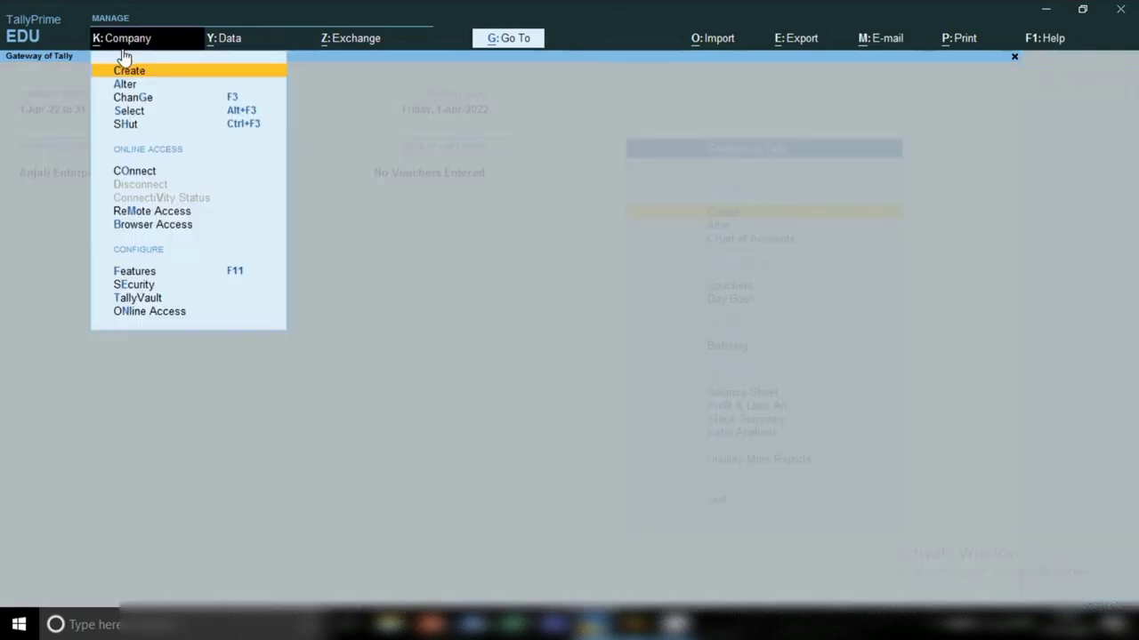
{"action": "left_click", "coordinate": [124, 102]}
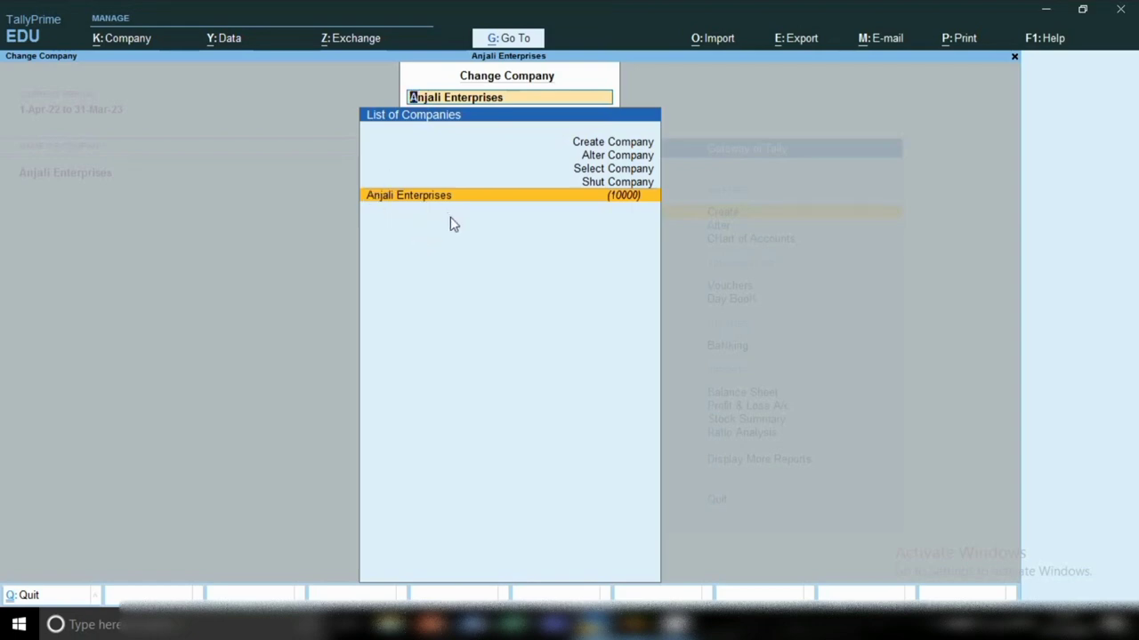
{"action": "key", "text": "Return"}
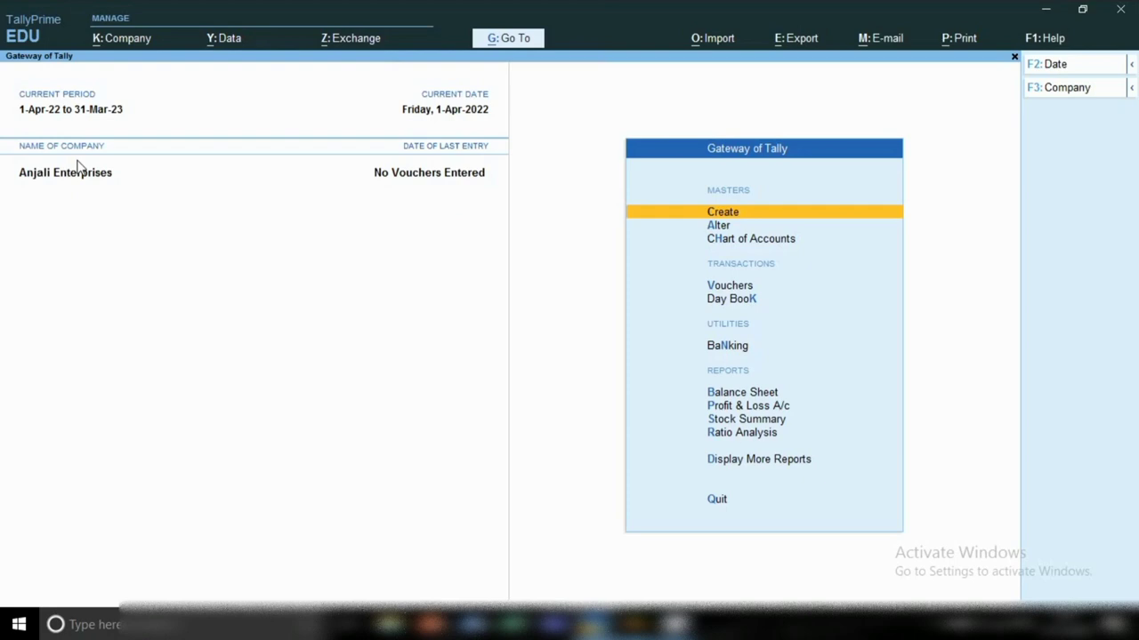
{"action": "left_click", "coordinate": [127, 41]}
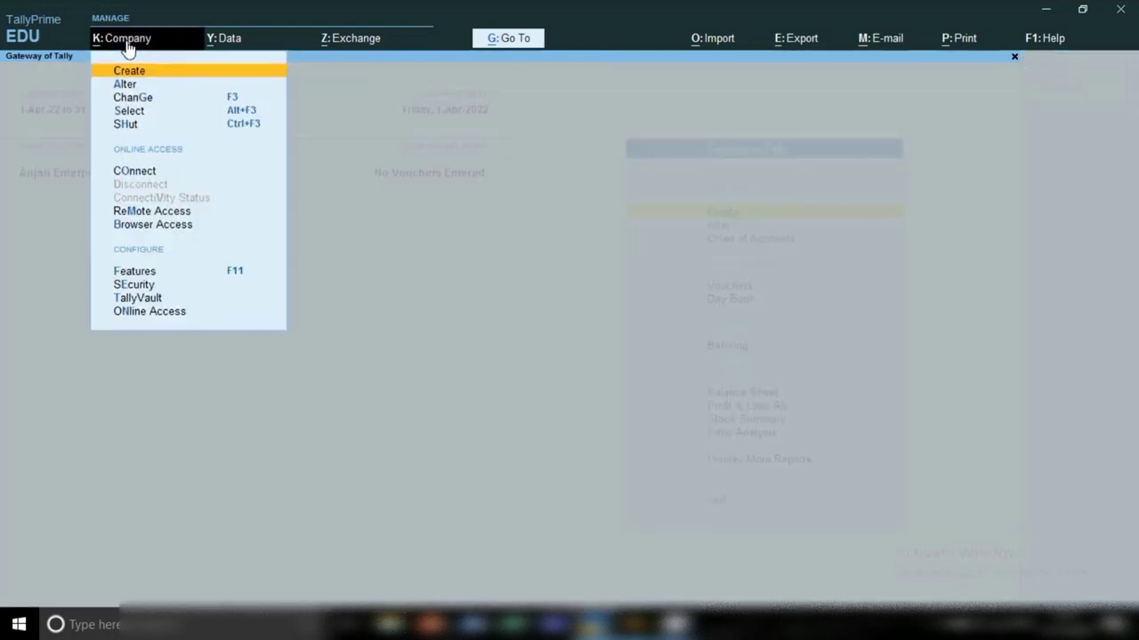
{"action": "left_click", "coordinate": [125, 130]}
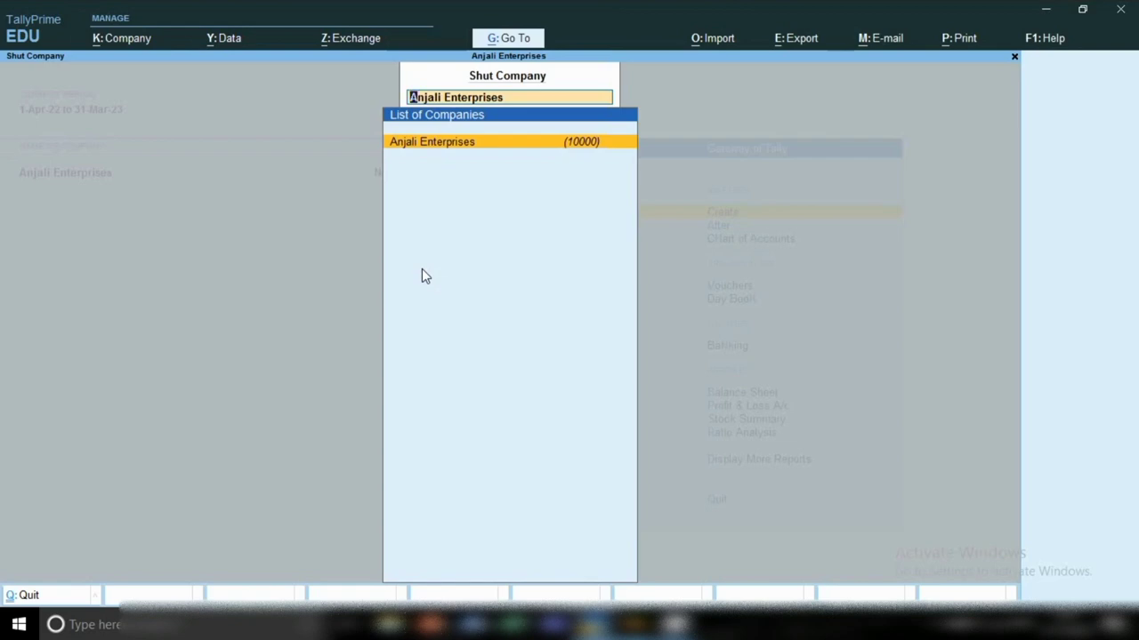
Step: Close Anjali Enterprises and reload it from the Select Company list
{"action": "key", "text": "Return"}
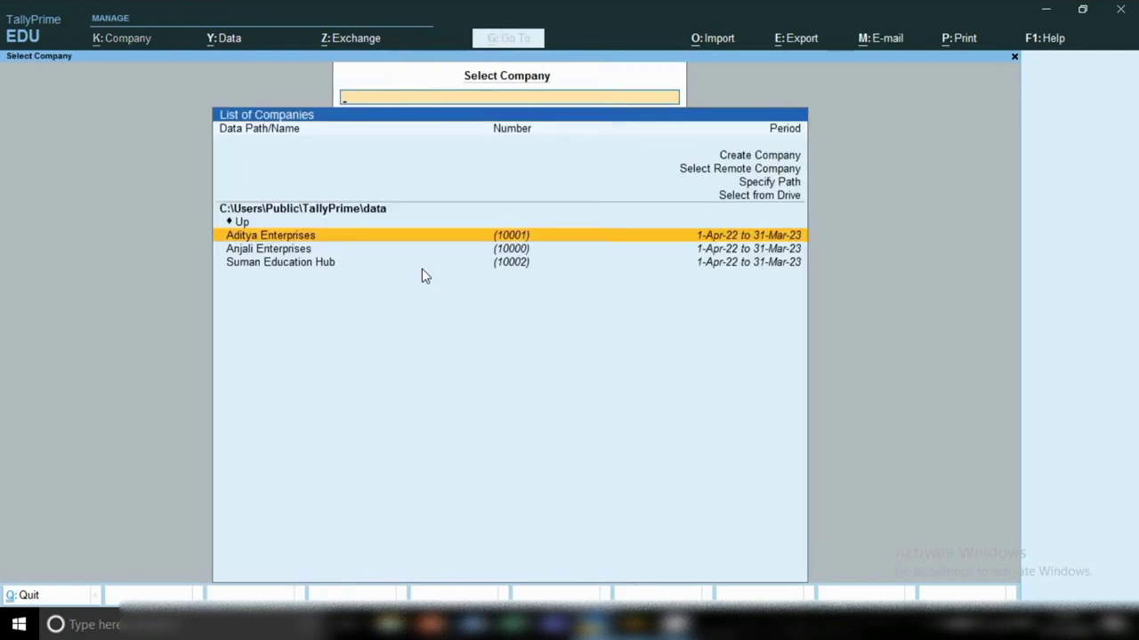
{"action": "key", "text": "Down"}
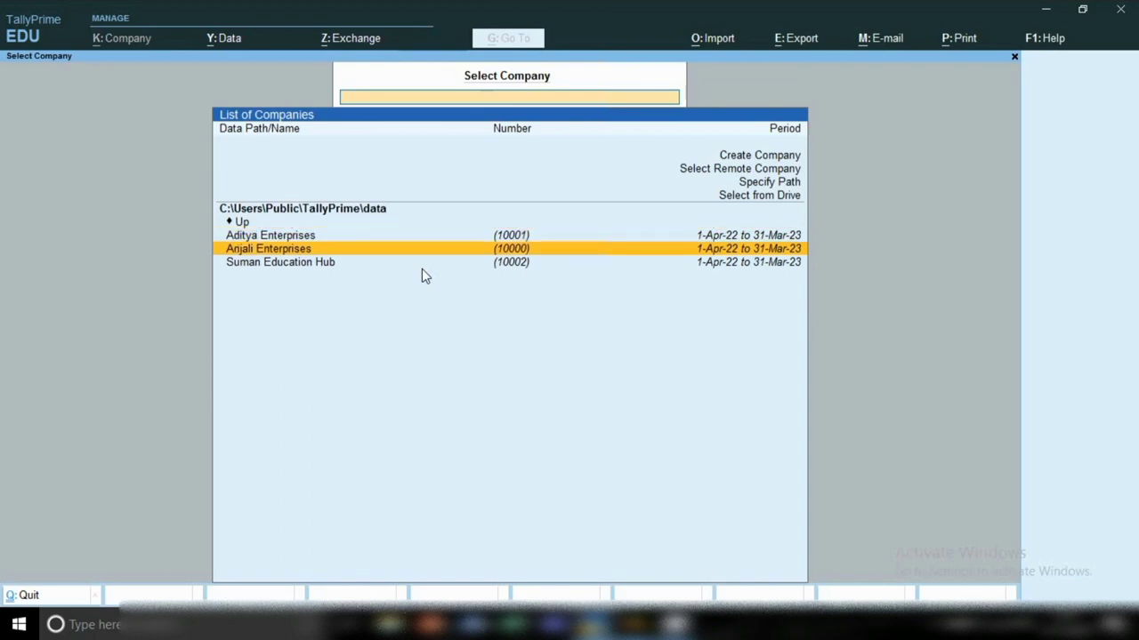
{"action": "key", "text": "Return"}
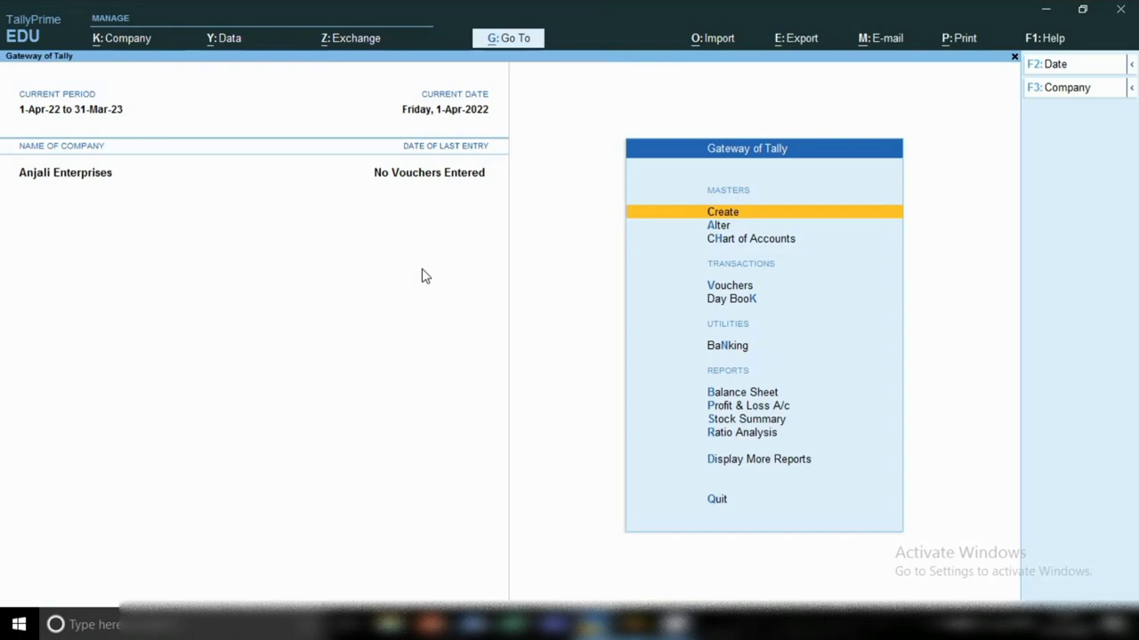
{"action": "left_click", "coordinate": [120, 49]}
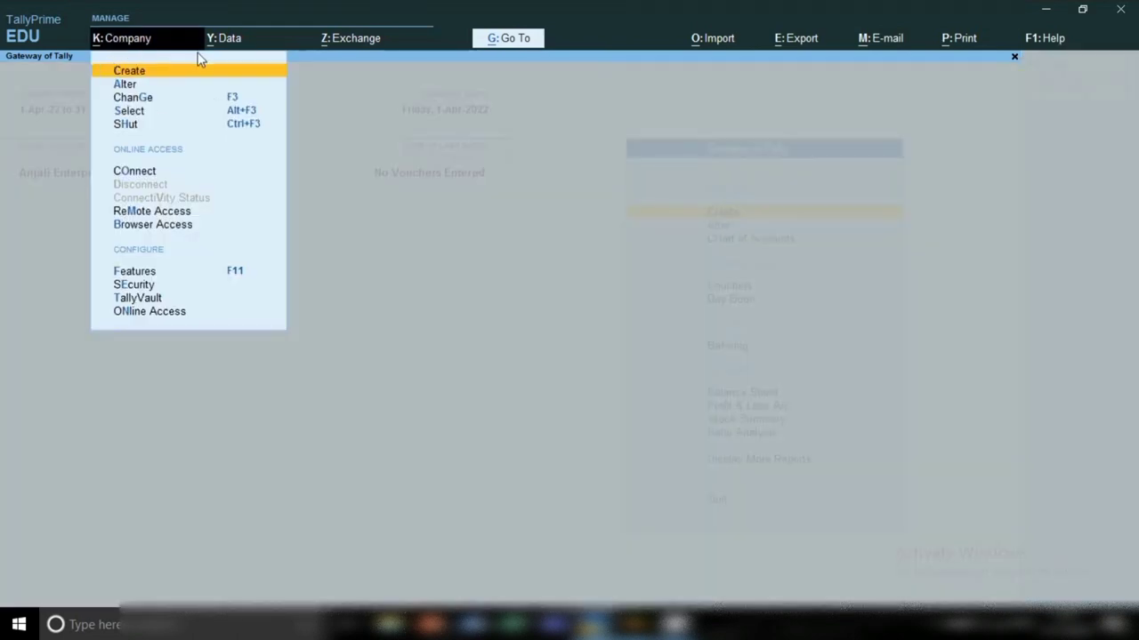
{"action": "left_click", "coordinate": [143, 86]}
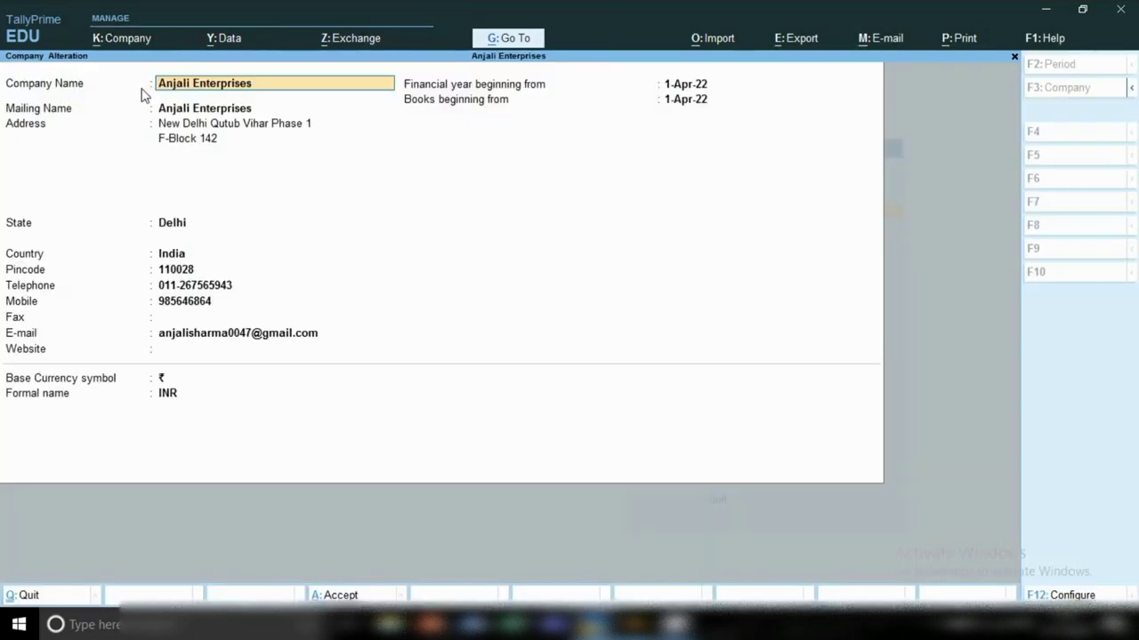
{"action": "key", "text": "BackSpace"}
{"action": "key", "text": "Escape"}
{"action": "key", "text": "y"}
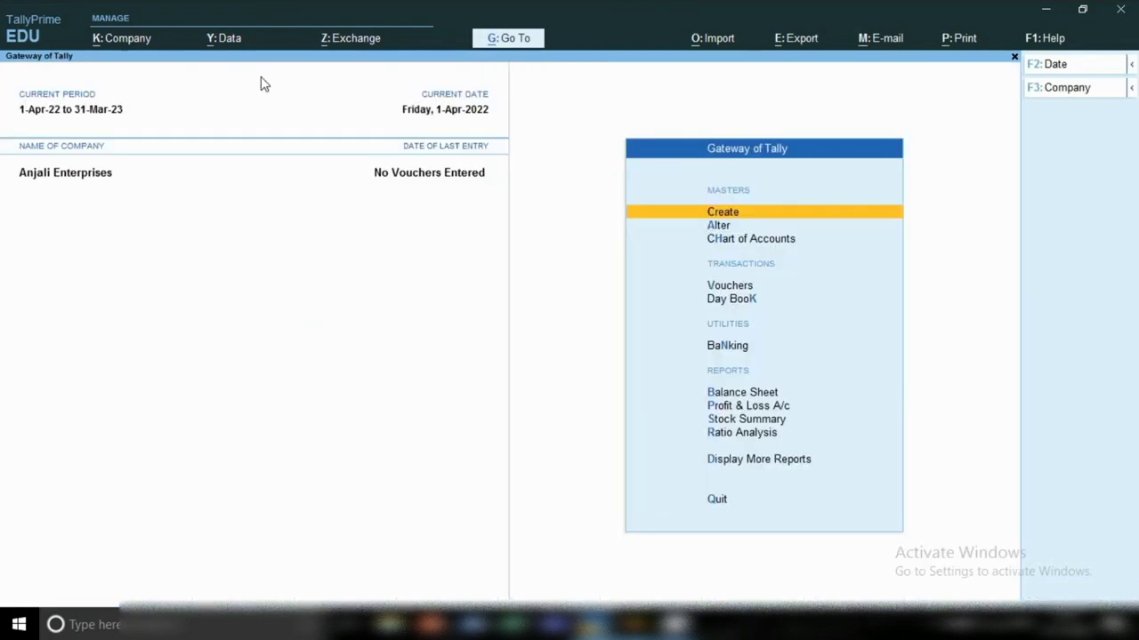
{"action": "left_click", "coordinate": [122, 44]}
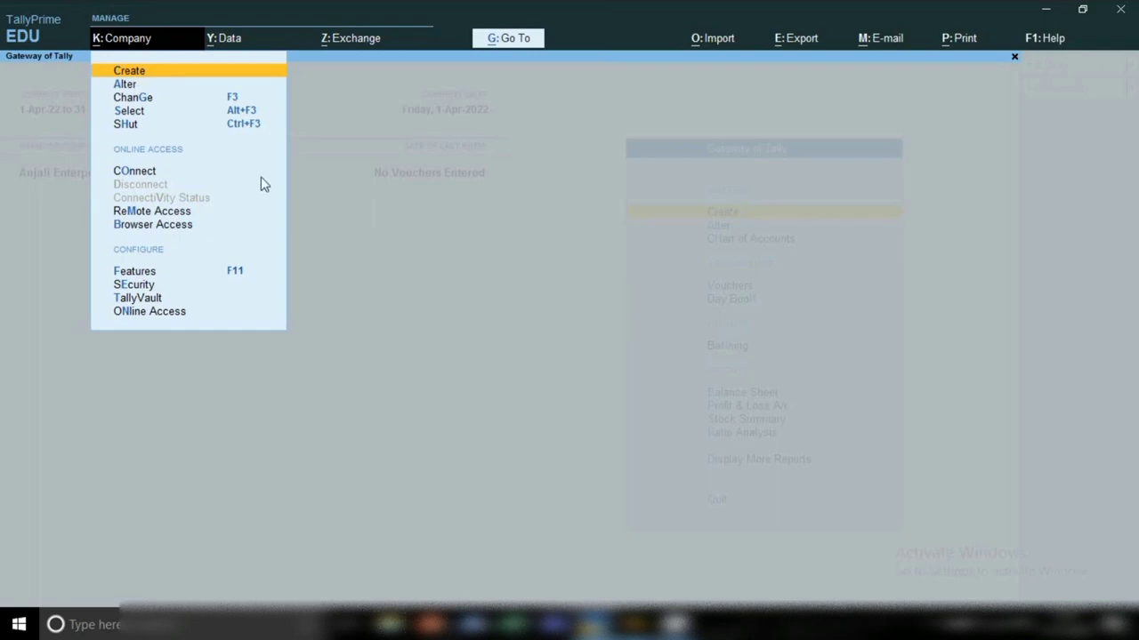
{"action": "key", "text": "Down"}
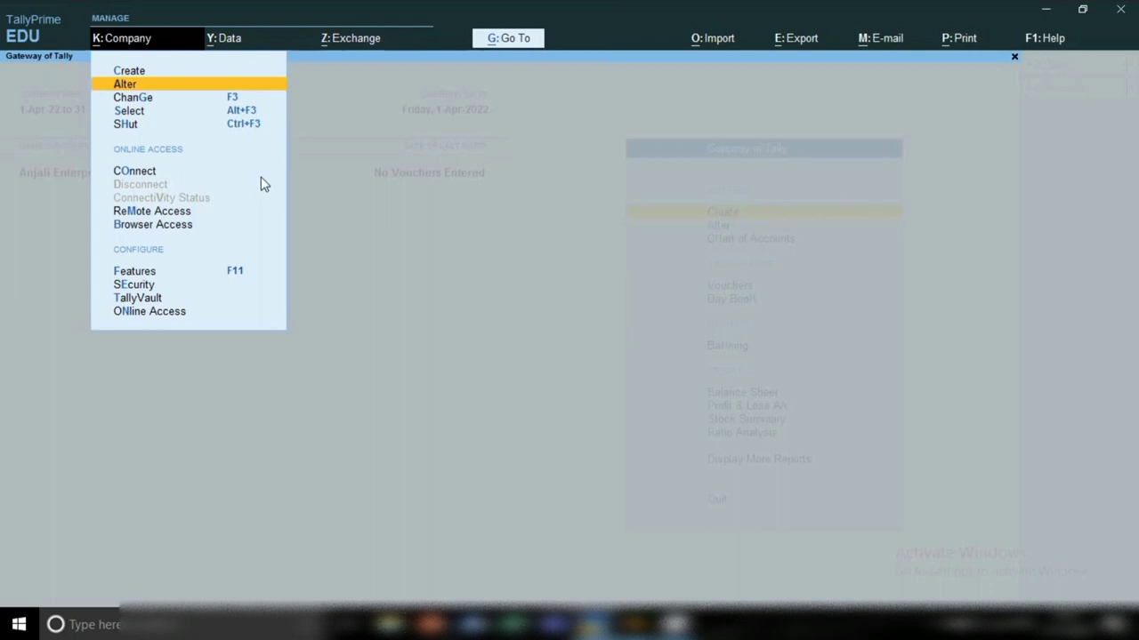
{"action": "key", "text": "Down"}
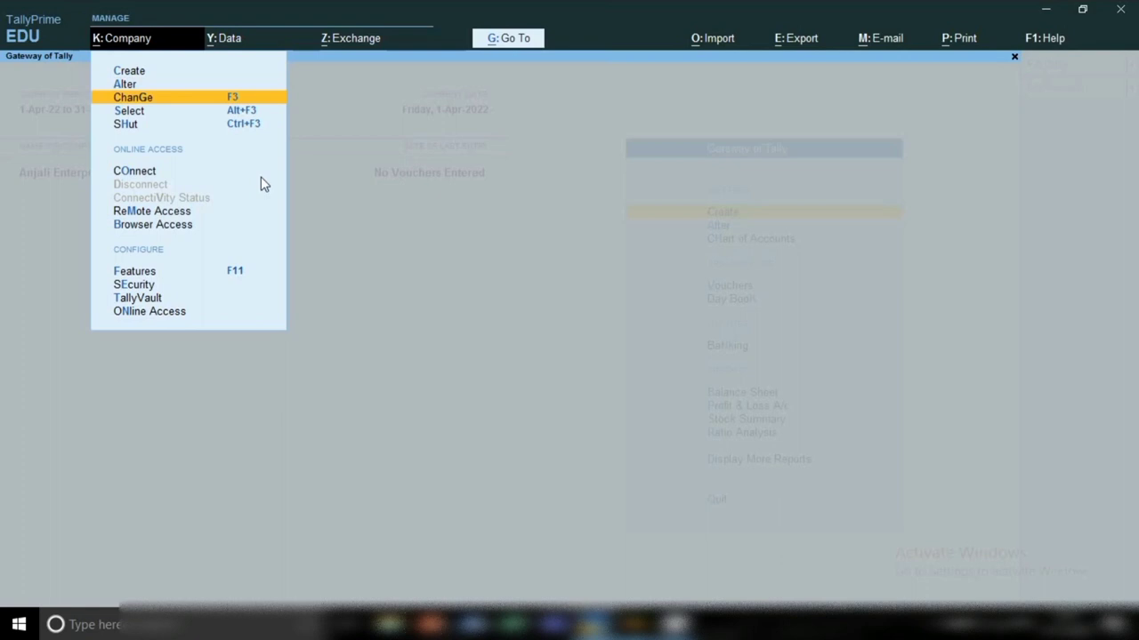
{"action": "key", "text": "Down"}
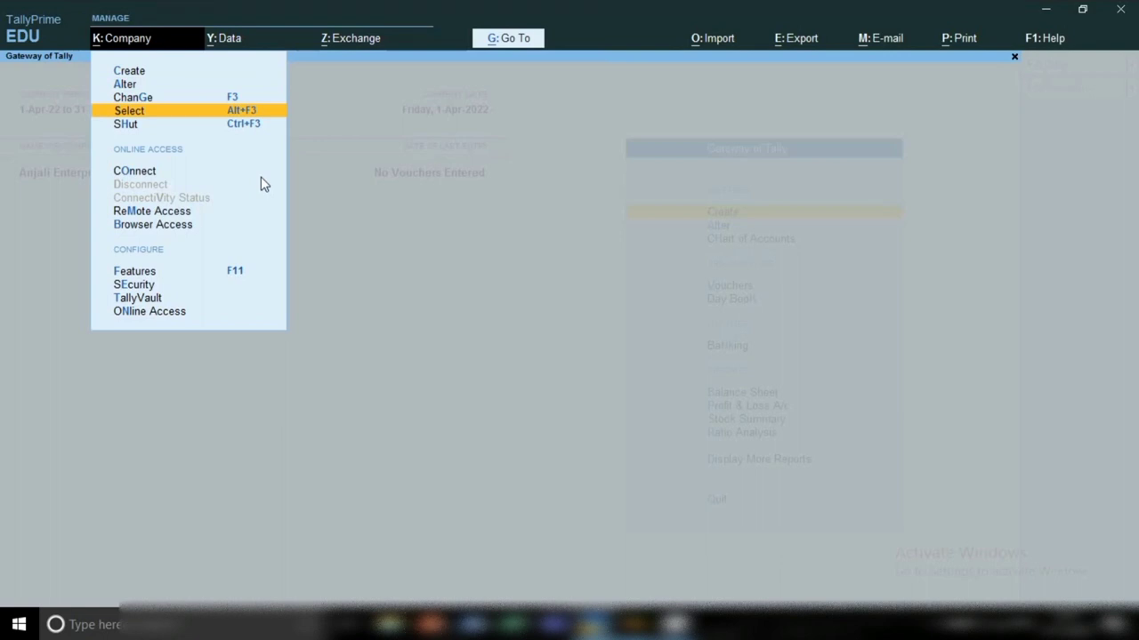
{"action": "key", "text": "Down"}
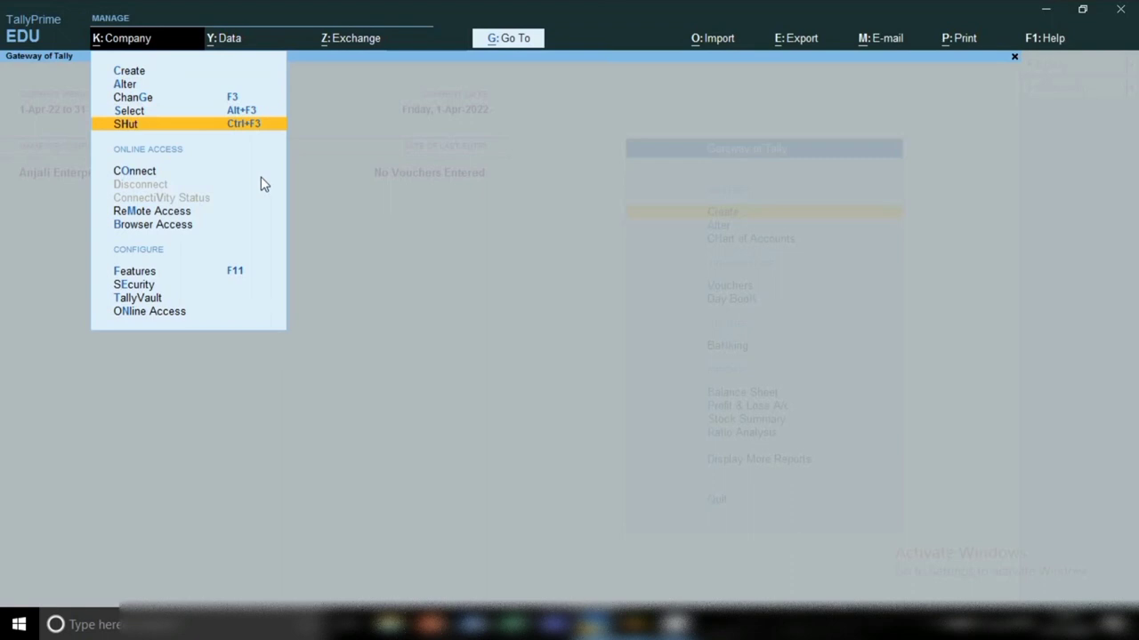
{"action": "key", "text": "Return"}
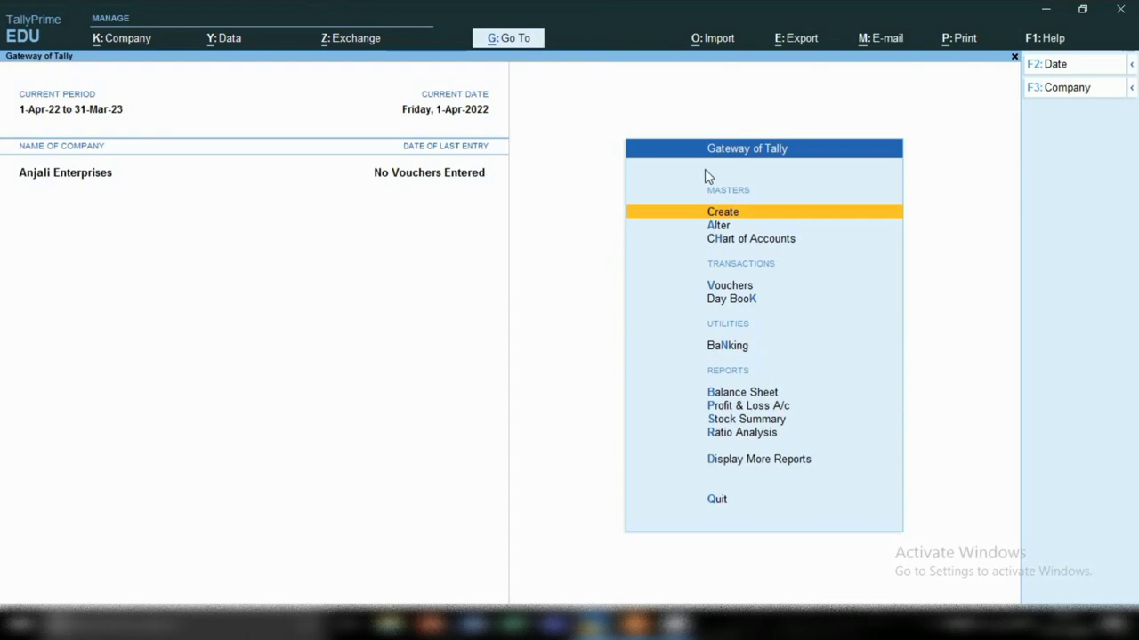
Step: Show the Chart of Accounts ledger list and bring up the H: Multi-Masters options
{"action": "left_click", "coordinate": [724, 246]}
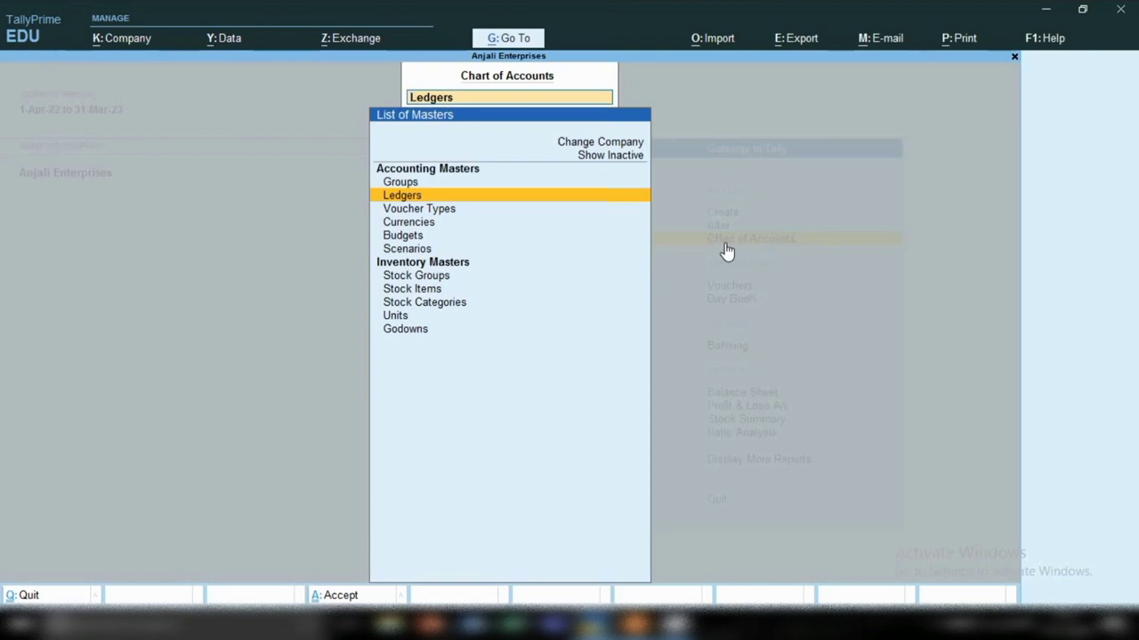
{"action": "left_click", "coordinate": [449, 201]}
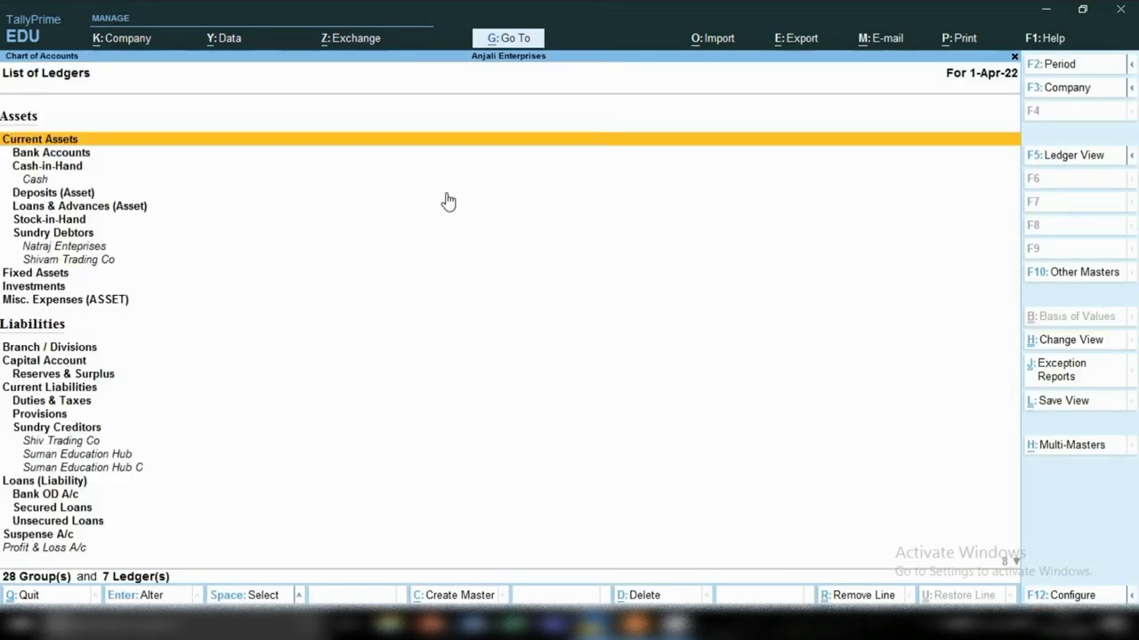
{"action": "left_click", "coordinate": [1050, 450]}
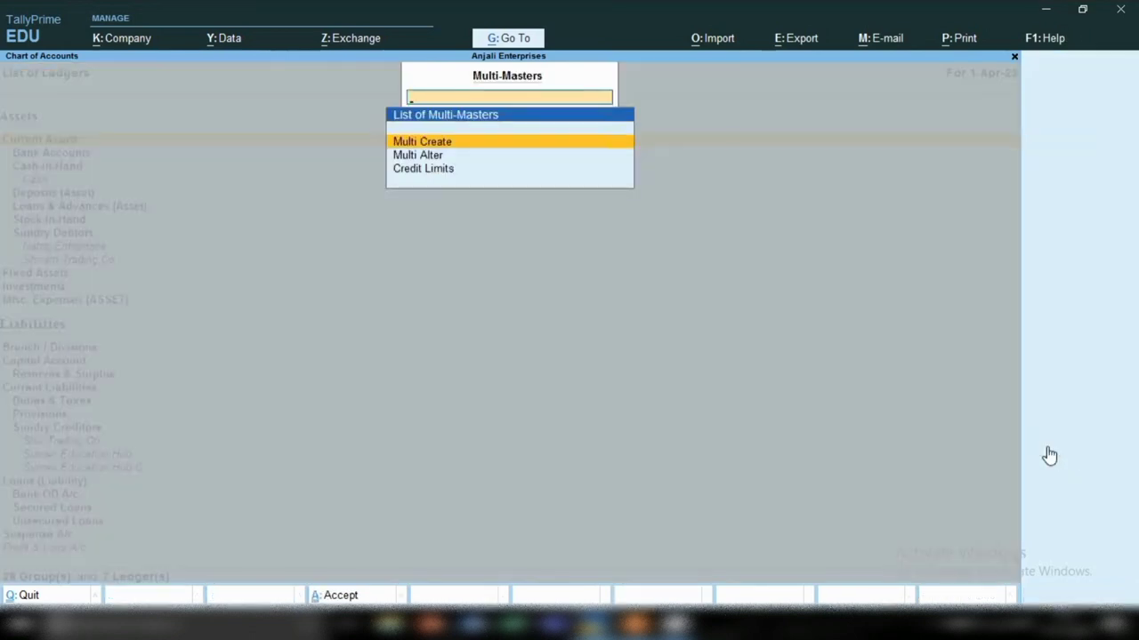
Step: Start Multi Create for ledgers with Under Group set to Indirect Expenses
{"action": "left_click", "coordinate": [452, 147]}
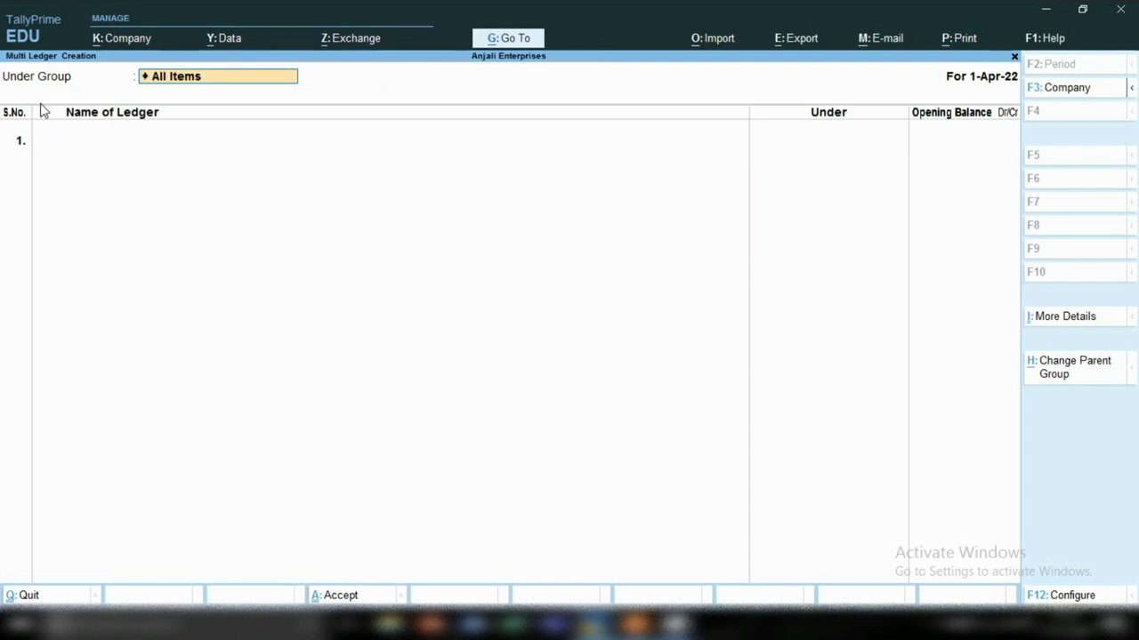
{"action": "type", "text": "In"}
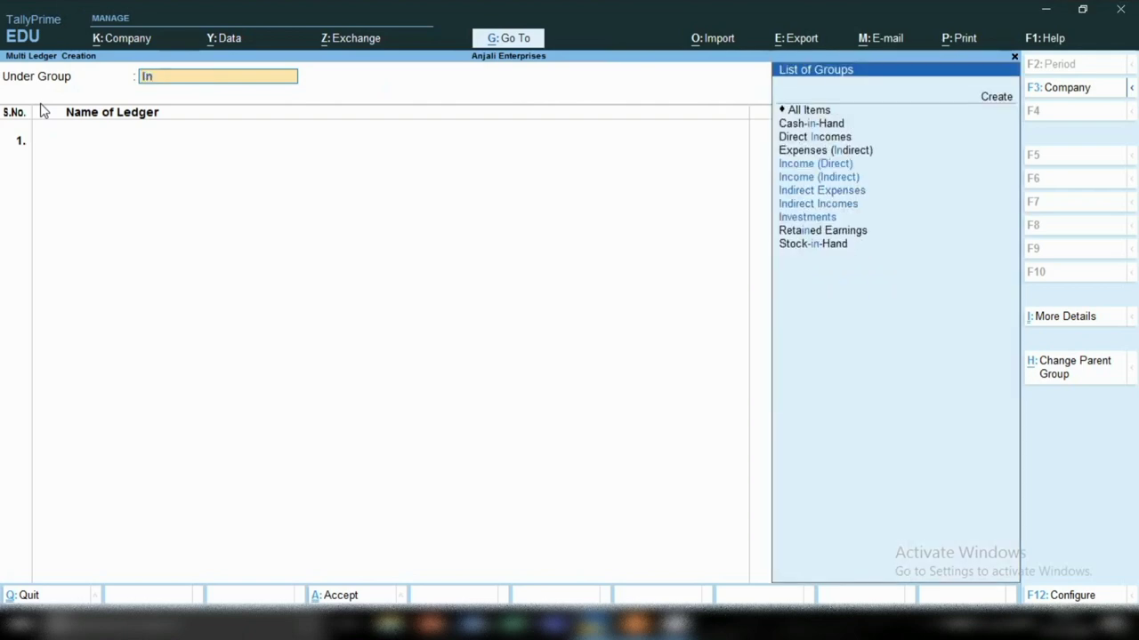
{"action": "key", "text": "Down"}
{"action": "key", "text": "Down"}
{"action": "key", "text": "Down"}
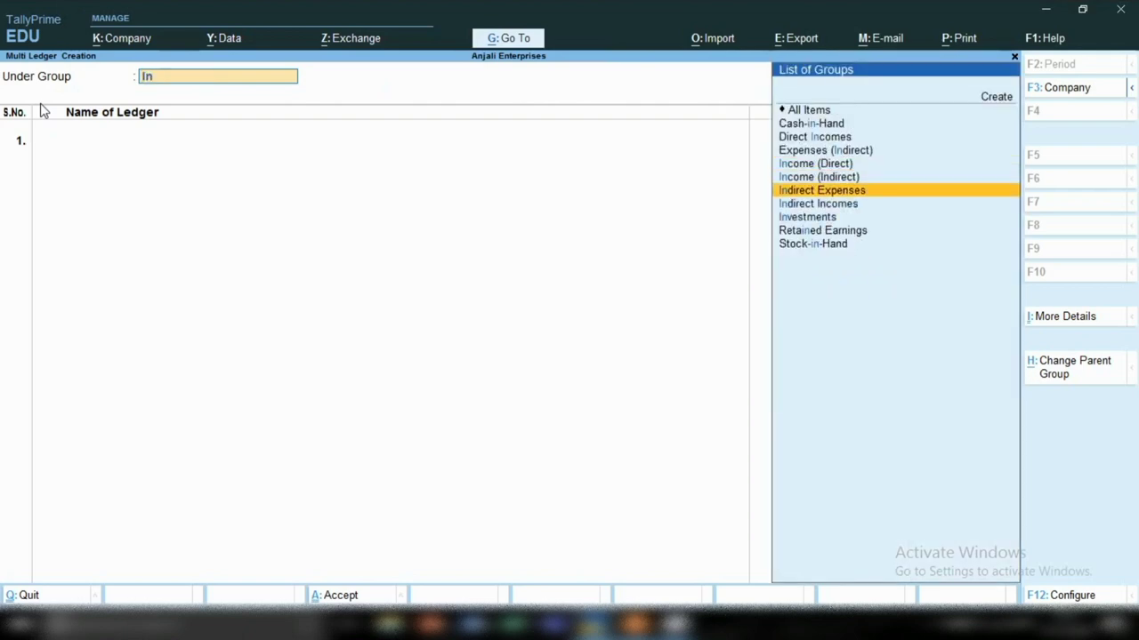
{"action": "key", "text": "Return"}
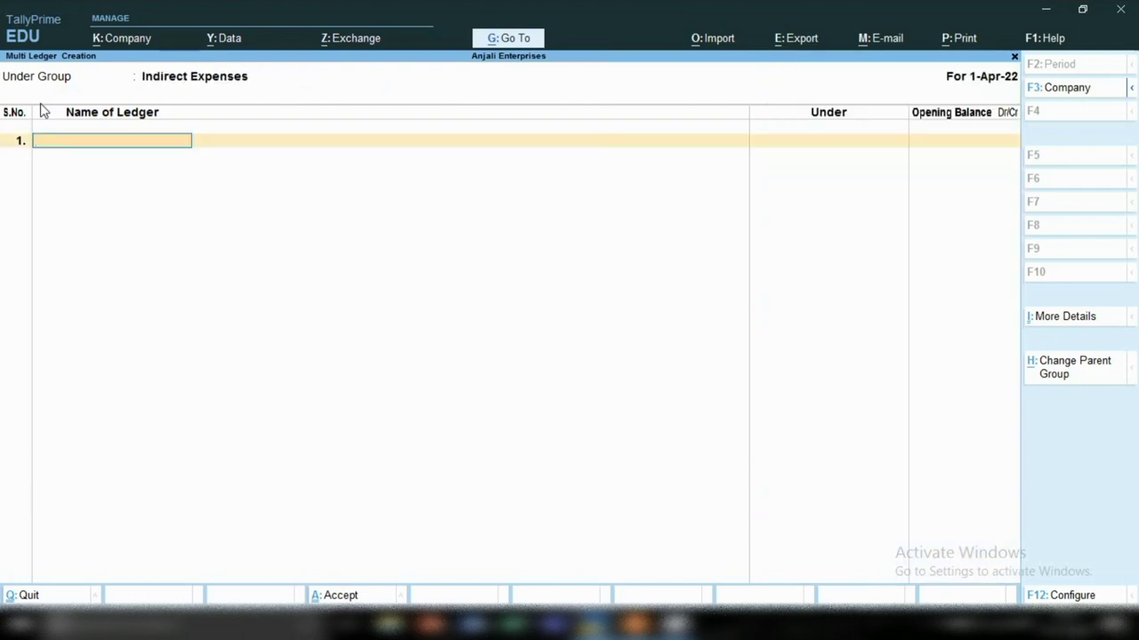
Step: Enter ledgers Water Exp, Electricity Exp and SALARY Exp with blank opening balances
{"action": "type", "text": "Water exp"}
{"action": "key", "text": "Return"}
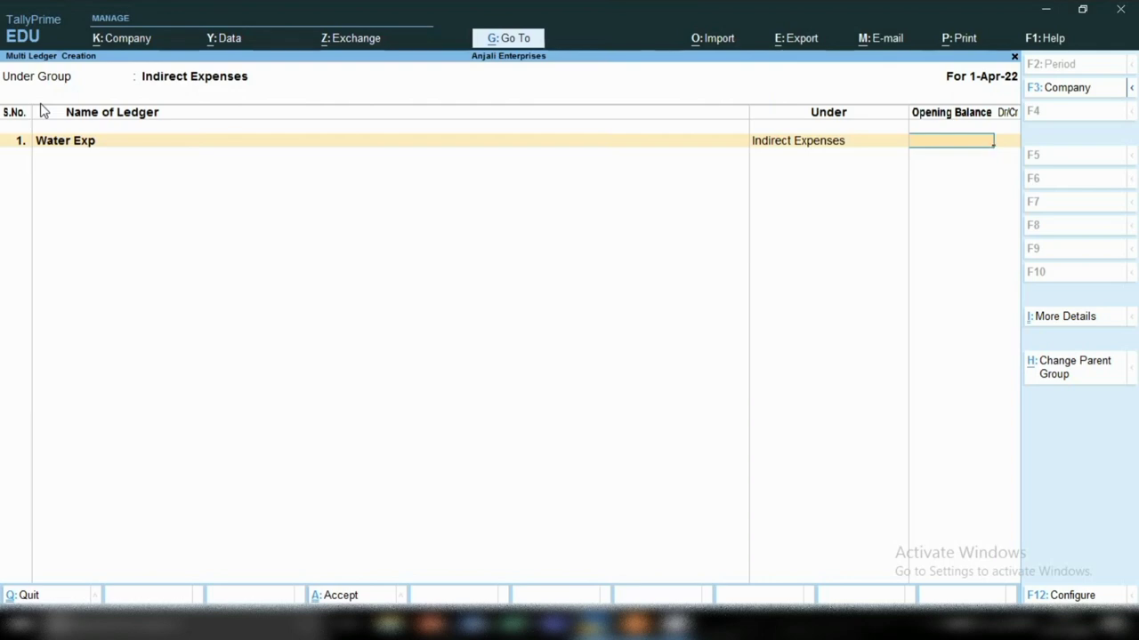
{"action": "key", "text": "Return"}
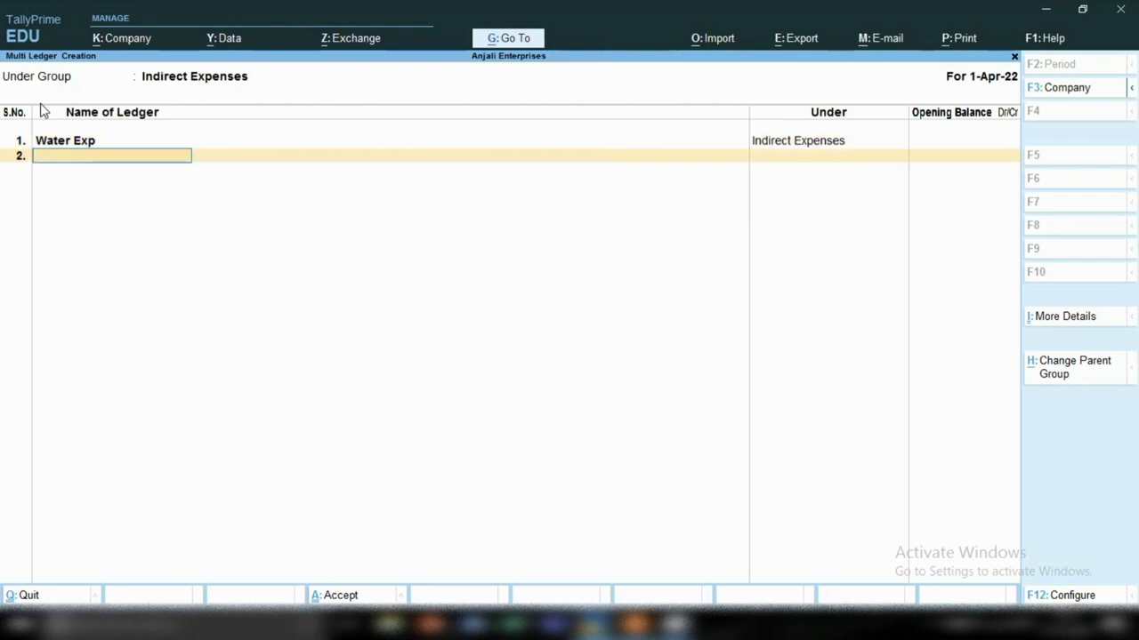
{"action": "type", "text": "Electricity exp"}
{"action": "key", "text": "Return"}
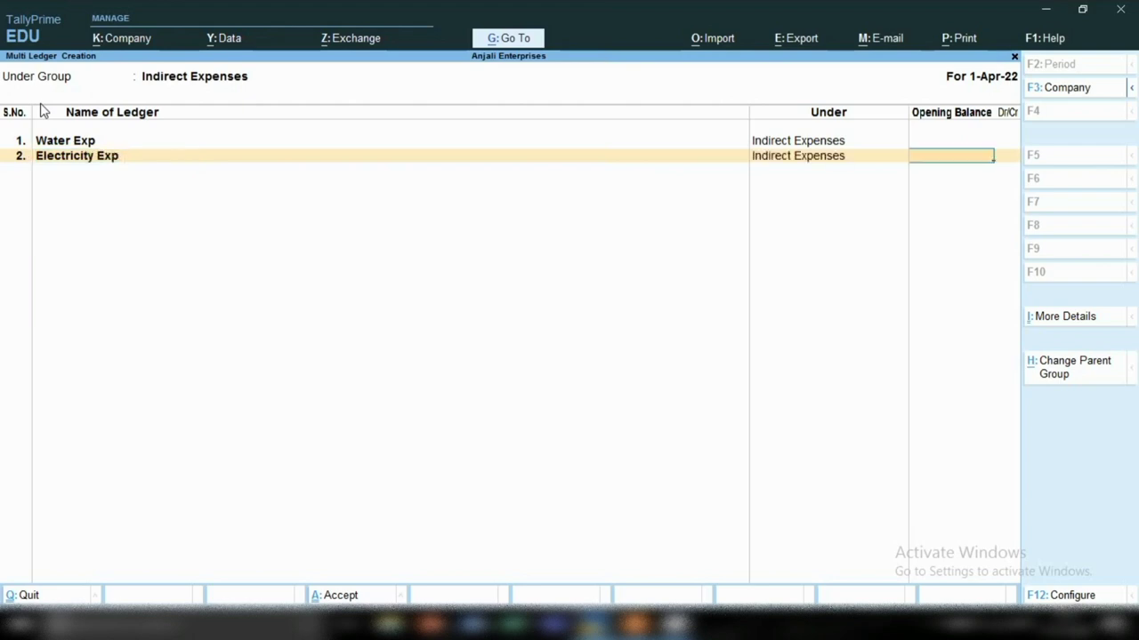
{"action": "key", "text": "Return"}
{"action": "type", "text": "L"}
{"action": "key", "text": "BackSpace"}
{"action": "type", "text": "SAL"}
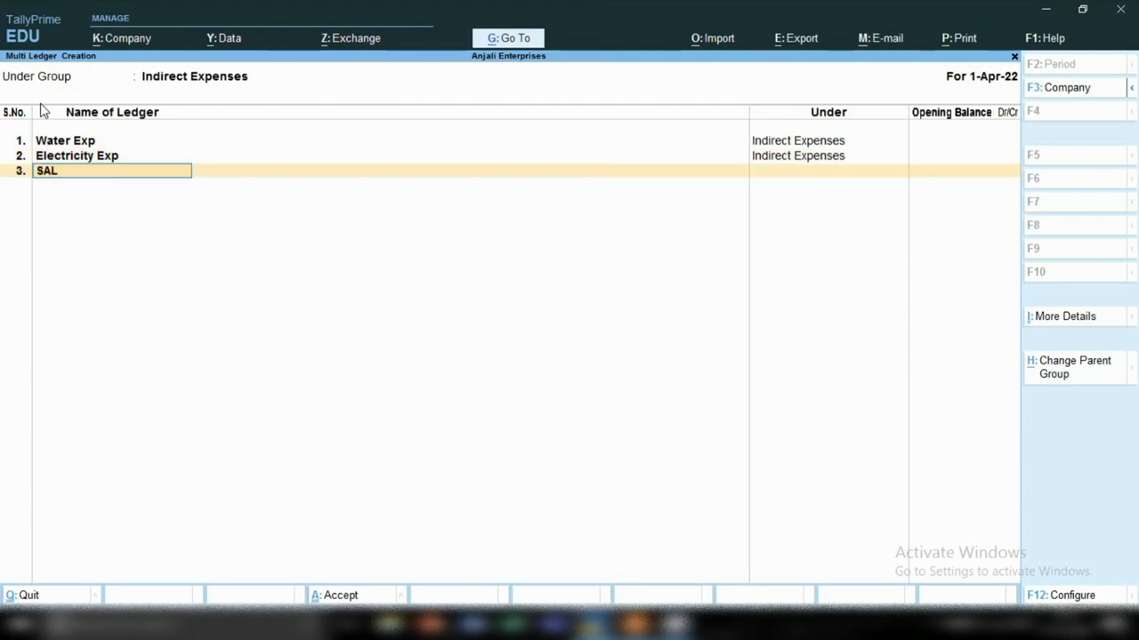
{"action": "type", "text": "ARY Exp"}
{"action": "key", "text": "Return"}
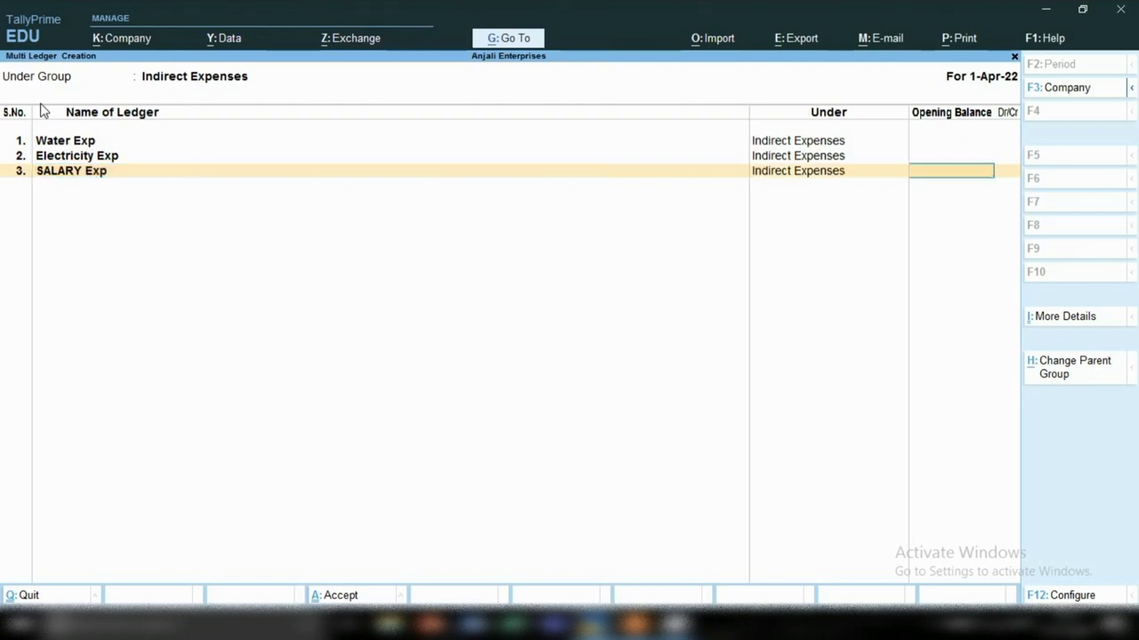
{"action": "key", "text": "Return"}
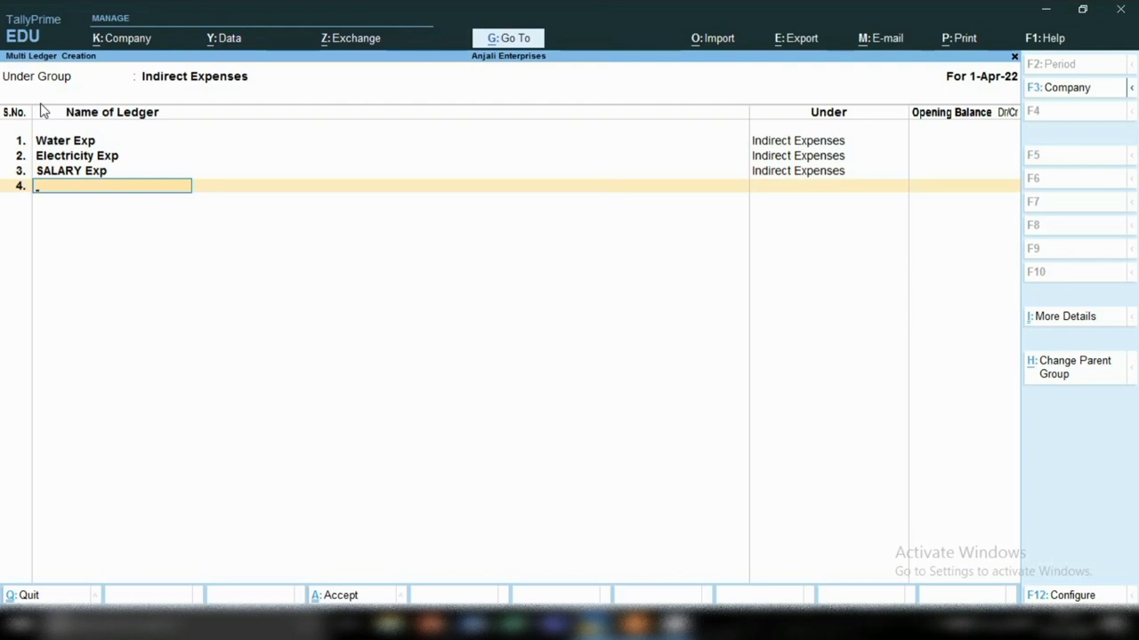
Step: Add Stationery & Print Exp and Staff Welfare ledgers, then accept and save the batch
{"action": "type", "text": "Stationery"}
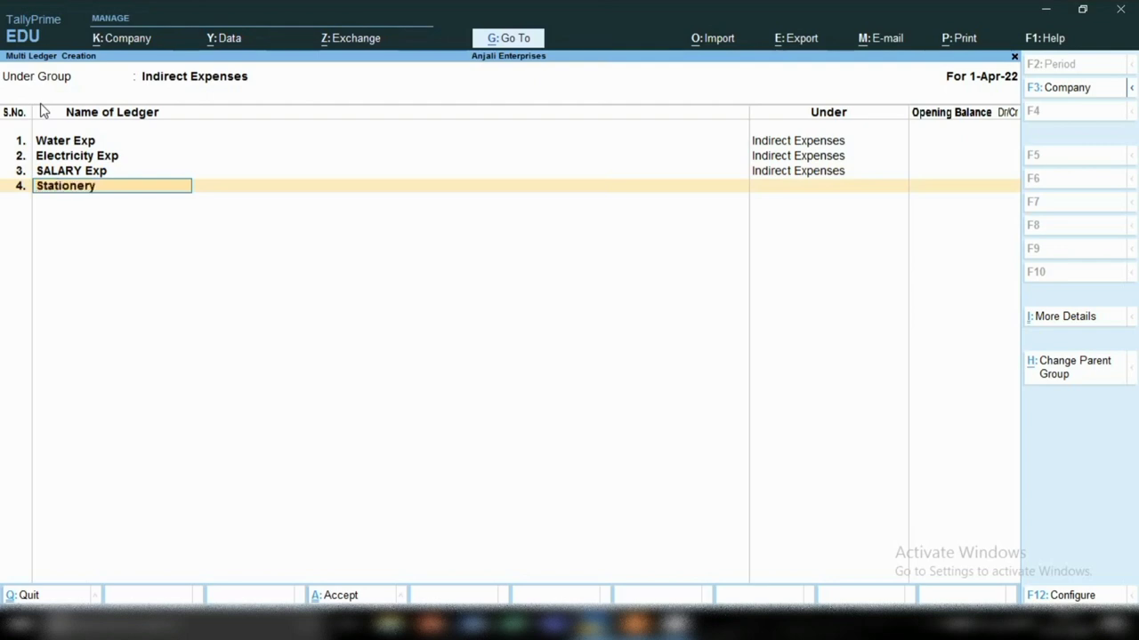
{"action": "type", "text": " & Print exp"}
{"action": "key", "text": "Return"}
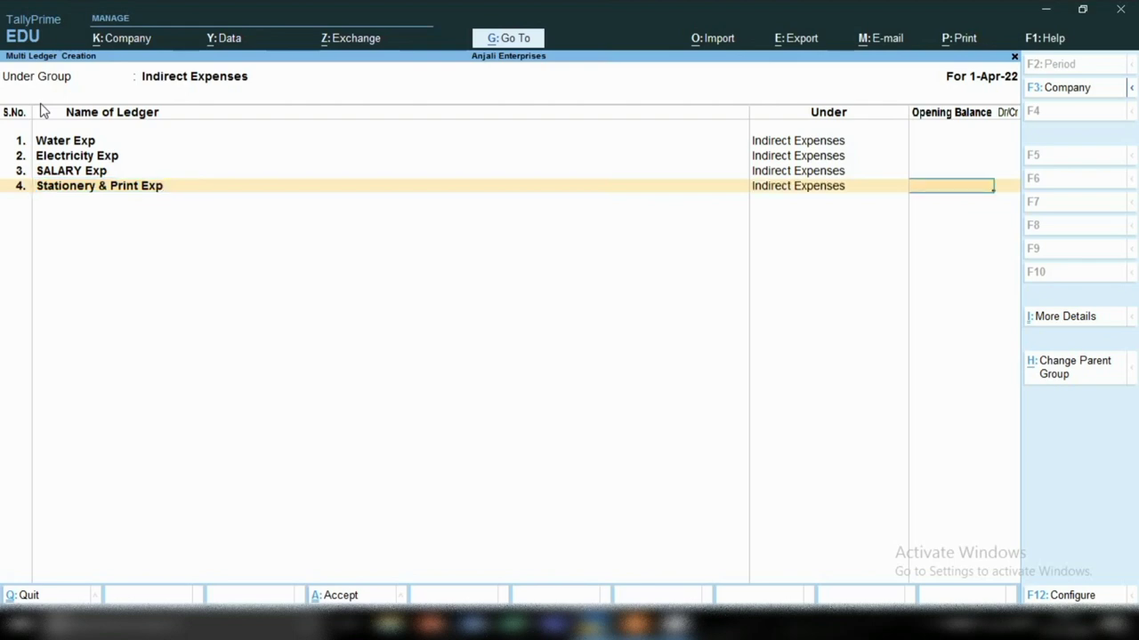
{"action": "key", "text": "Return"}
{"action": "type", "text": "Sta"}
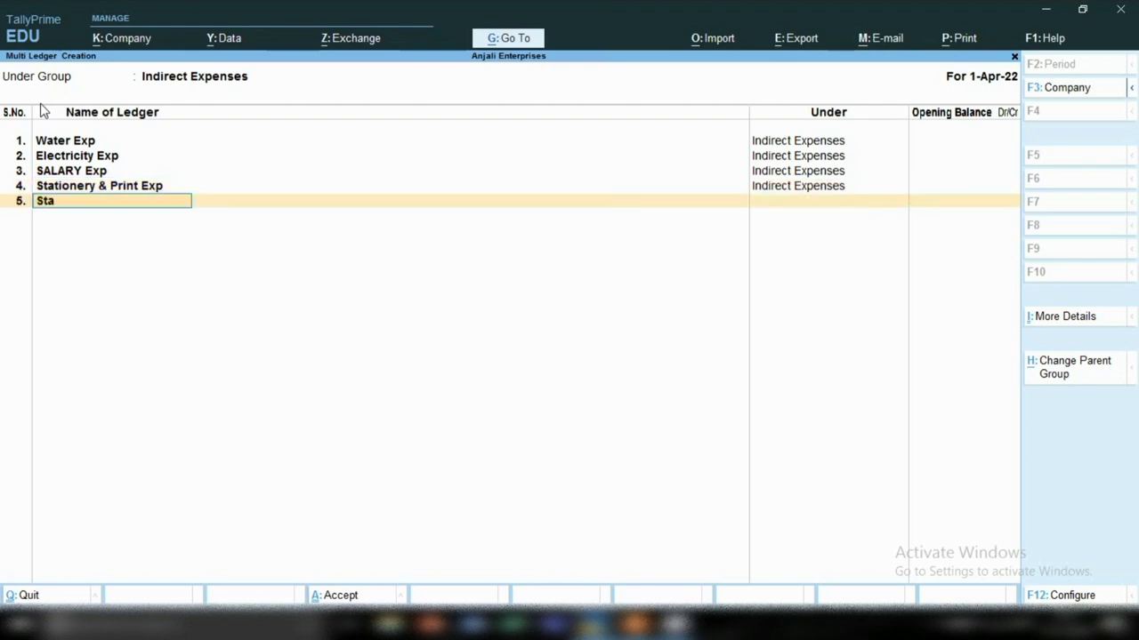
{"action": "type", "text": "ff Welfare"}
{"action": "key", "text": "Return"}
{"action": "key", "text": "Return"}
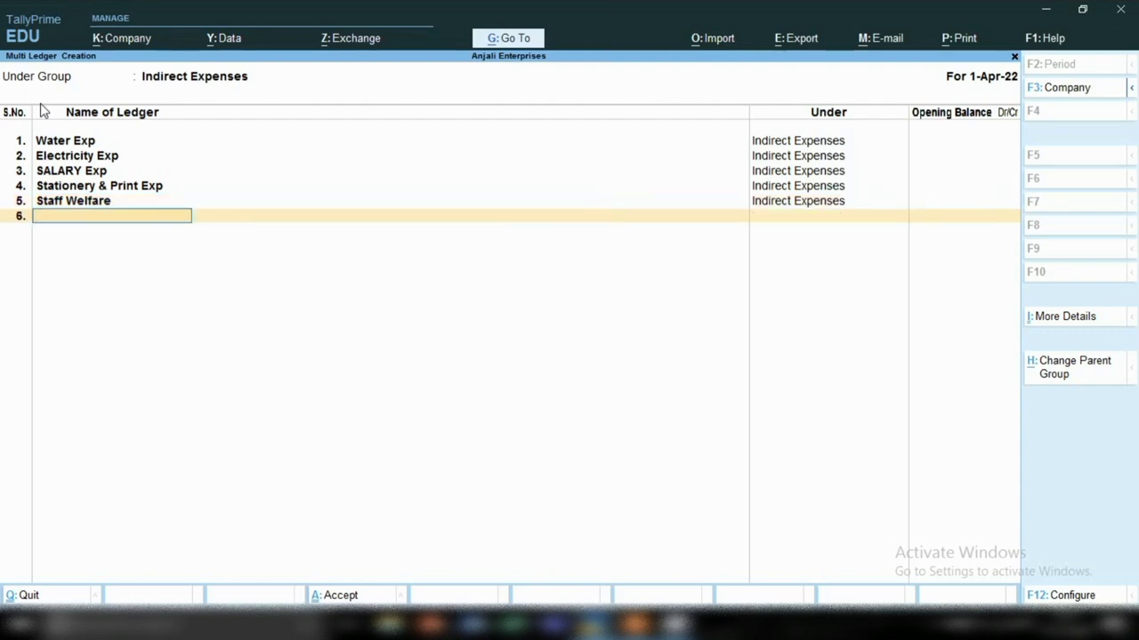
{"action": "key", "text": "Return"}
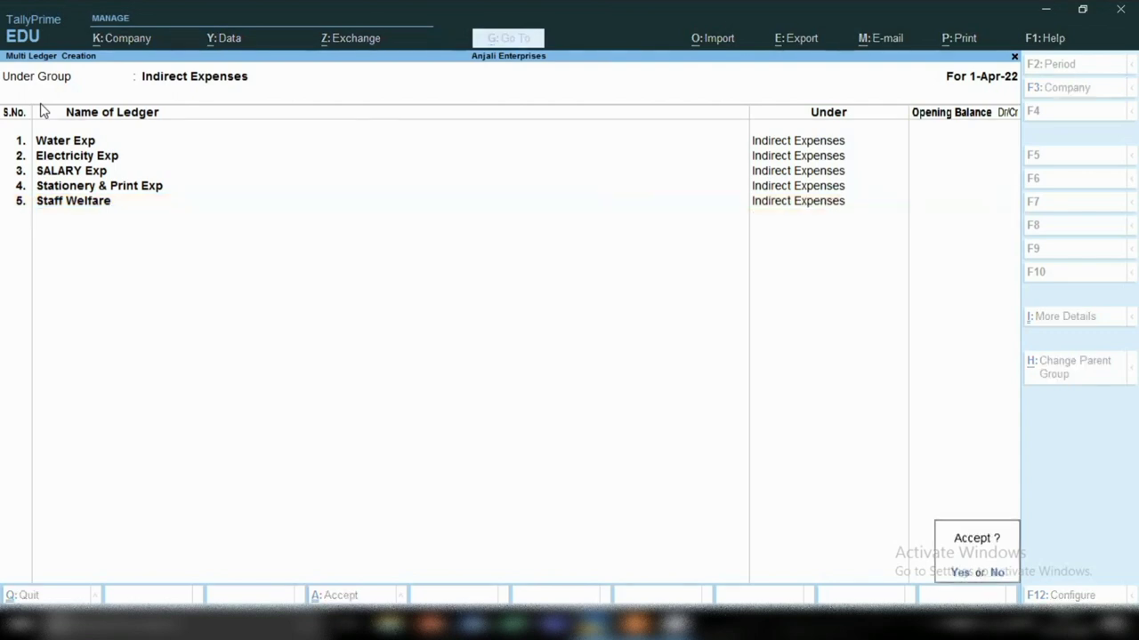
{"action": "key", "text": "Return"}
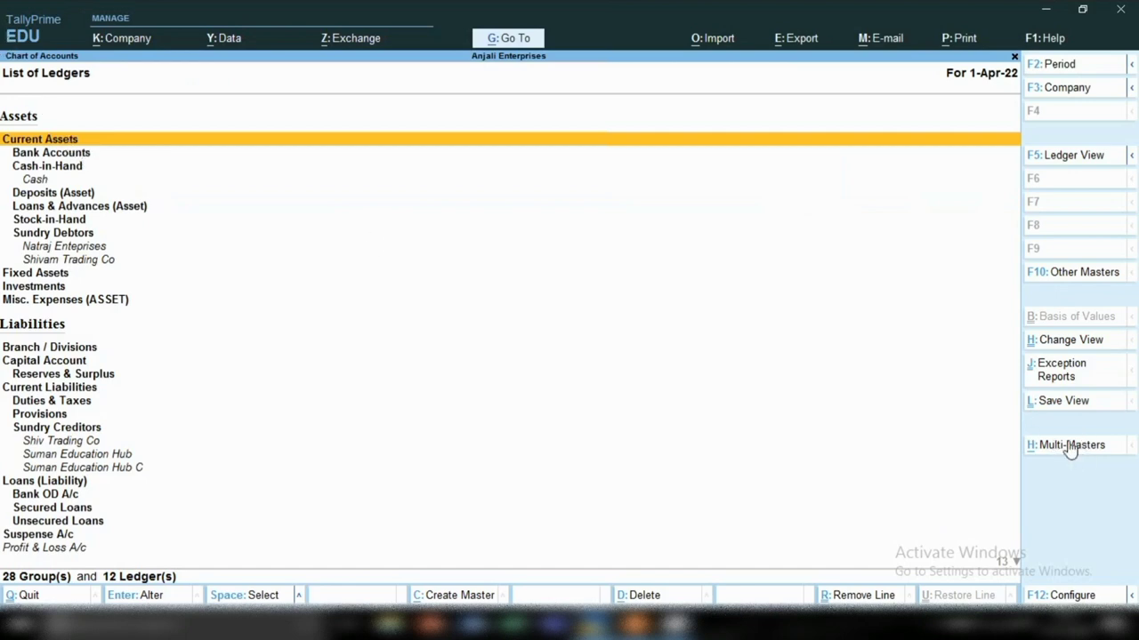
Step: Start a new Multi Create ledger sheet with Under Group left as All Items
{"action": "left_click", "coordinate": [1033, 445]}
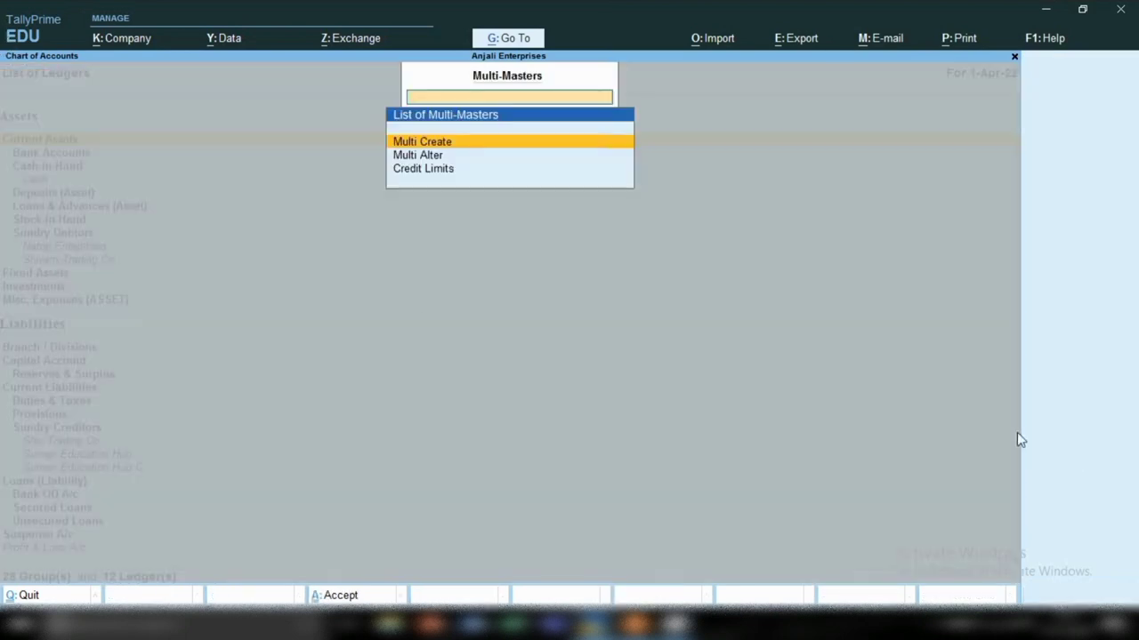
{"action": "left_click", "coordinate": [429, 146]}
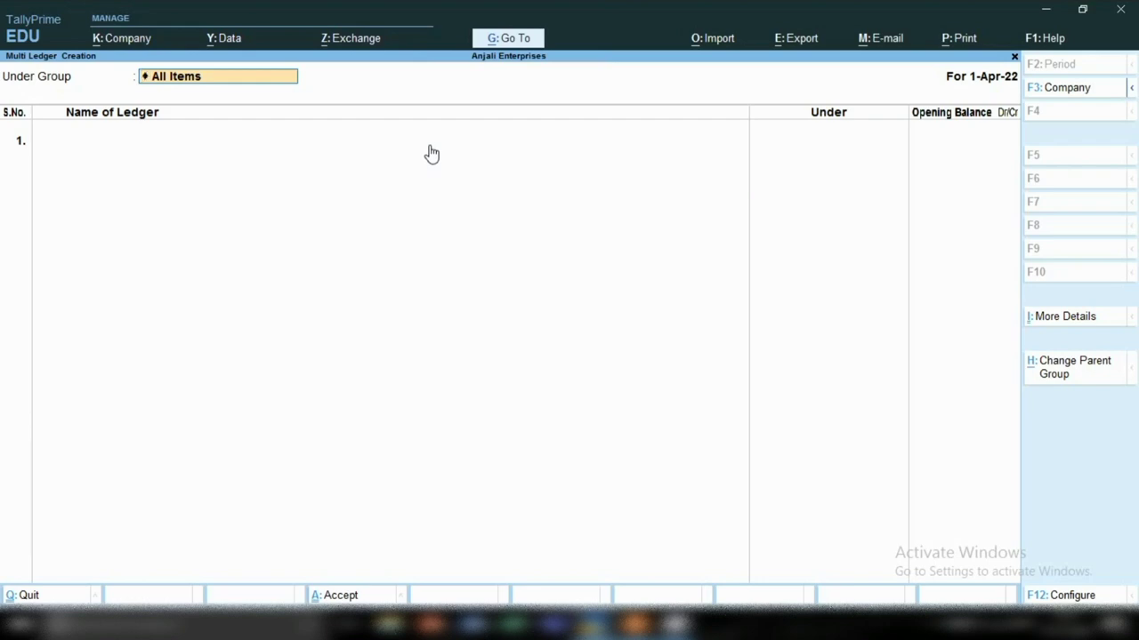
{"action": "key", "text": "Return"}
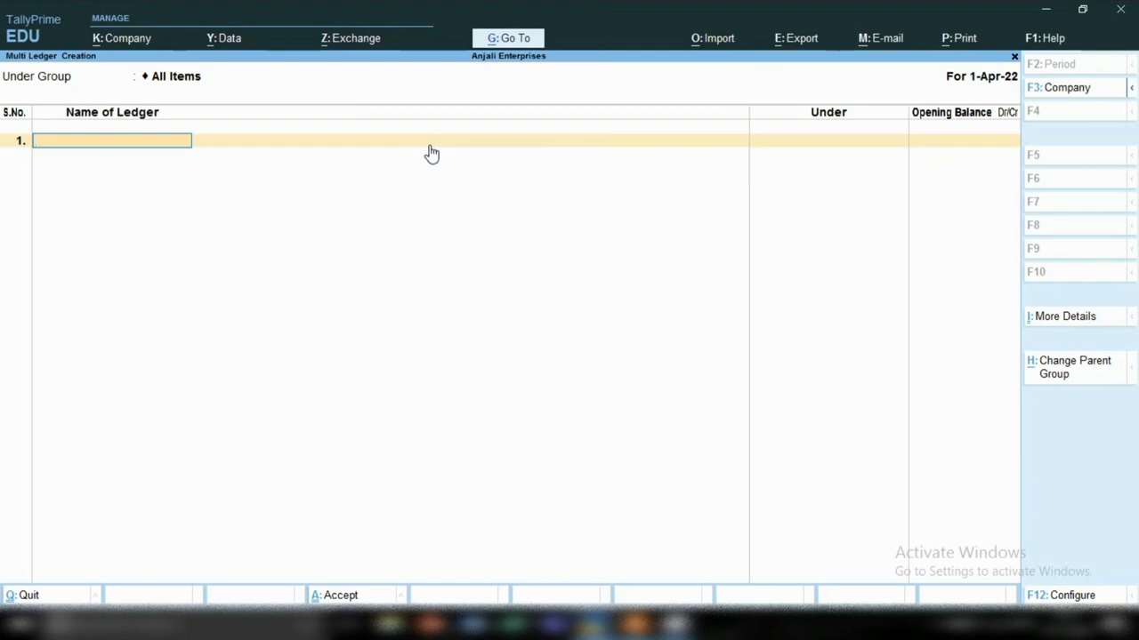
Step: Create ledger Suman Education Hub B under Sundry Creditors, renaming after the duplicate-name error
{"action": "type", "text": "Suman Education Hub"}
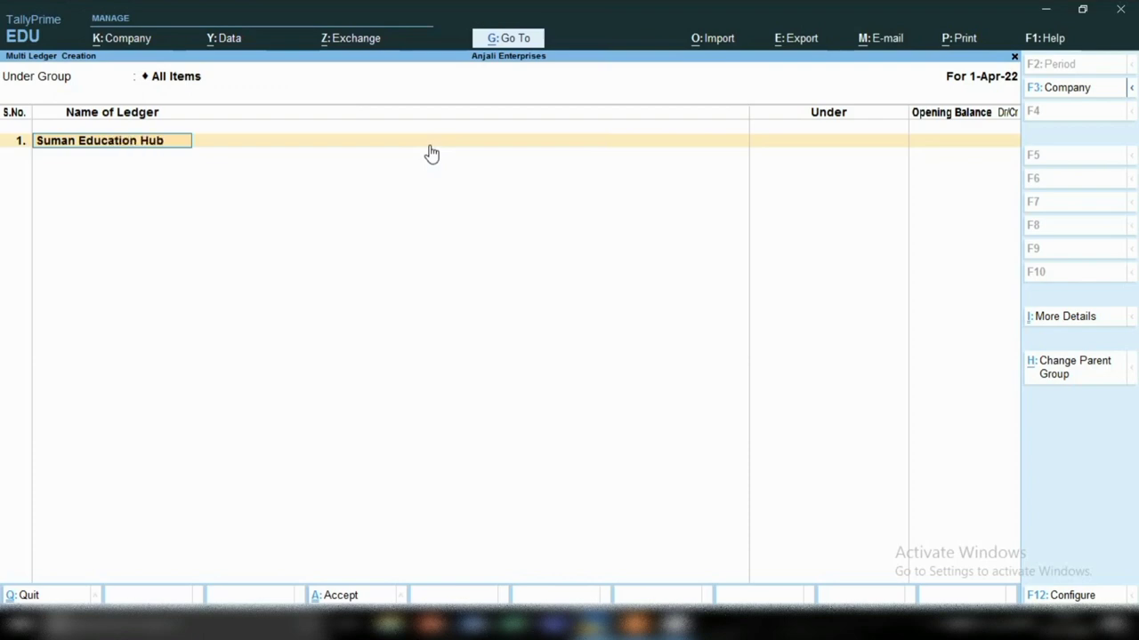
{"action": "key", "text": "Return"}
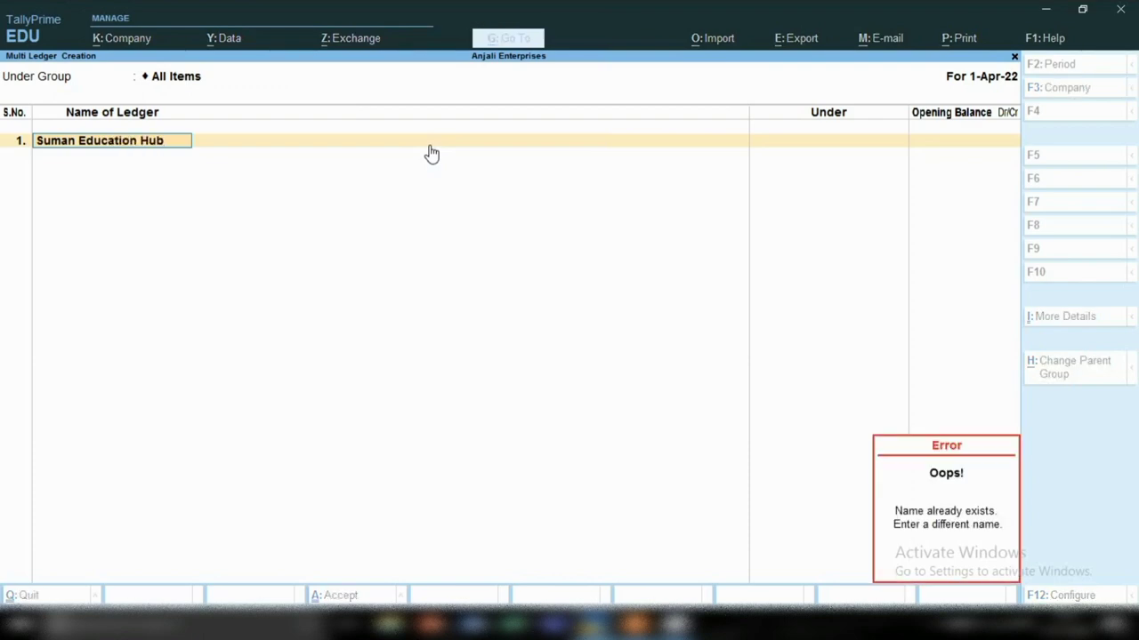
{"action": "type", "text": "B"}
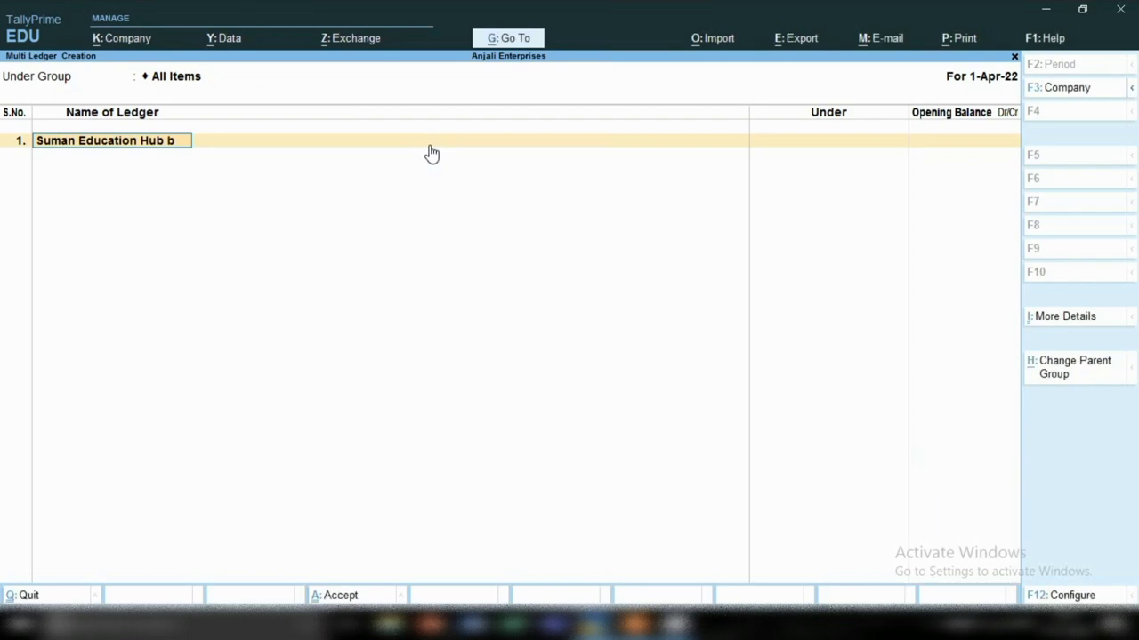
{"action": "key", "text": "Return"}
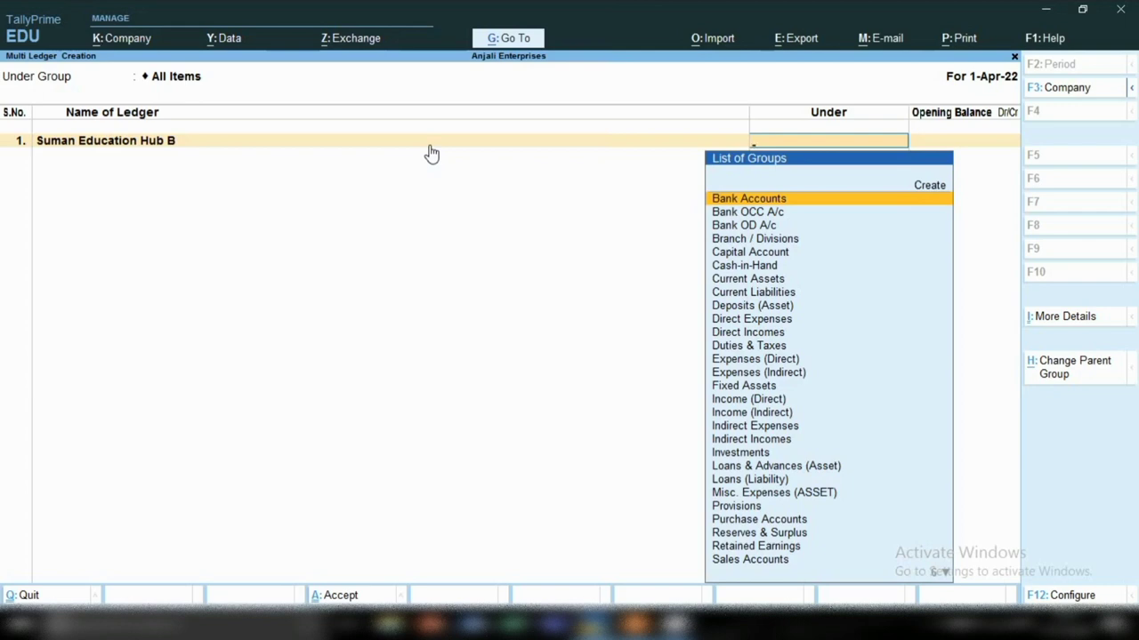
{"action": "type", "text": "Sun"}
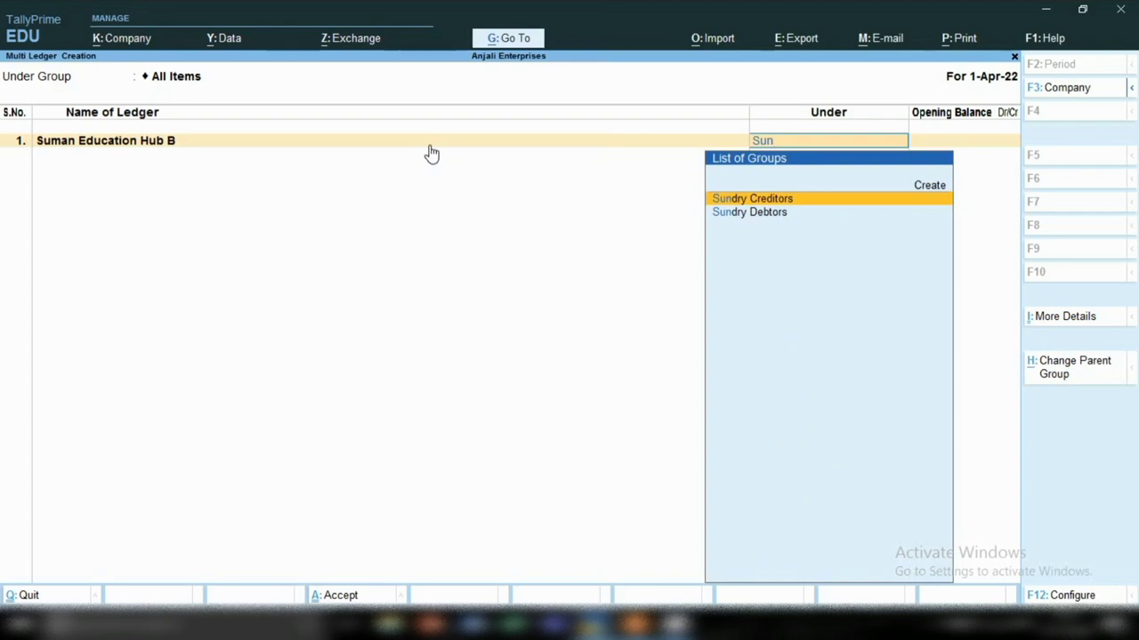
{"action": "key", "text": "Return"}
{"action": "key", "text": "Return"}
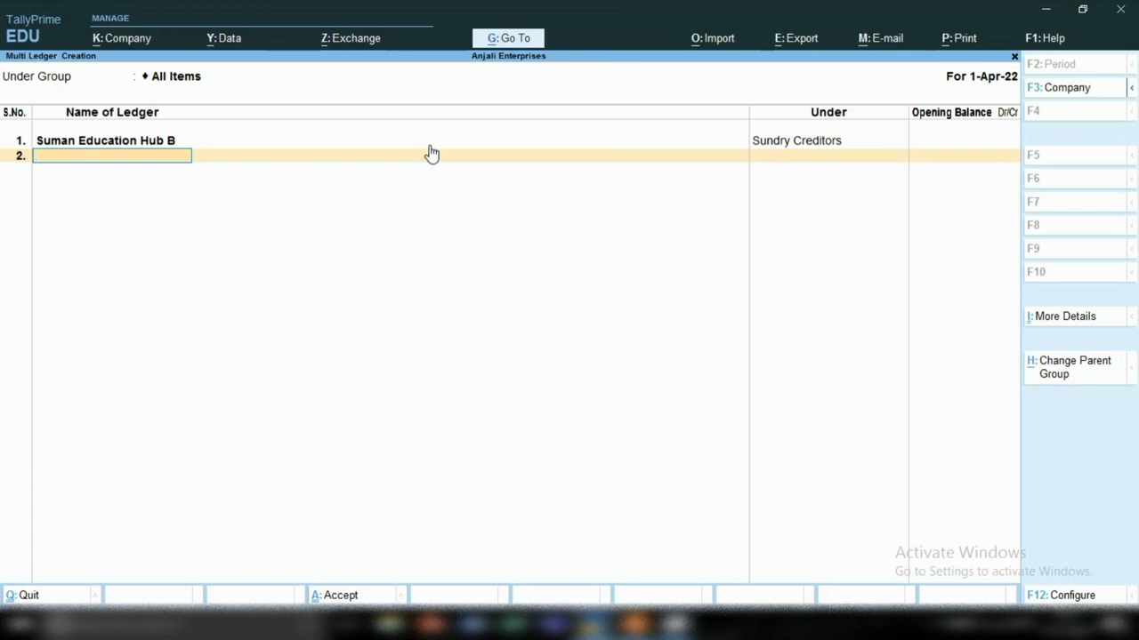
Step: Create ledger Shiva Trading Co under Sundry Debtors
{"action": "type", "text": "Shiva Trading Co."}
{"action": "key", "text": "Return"}
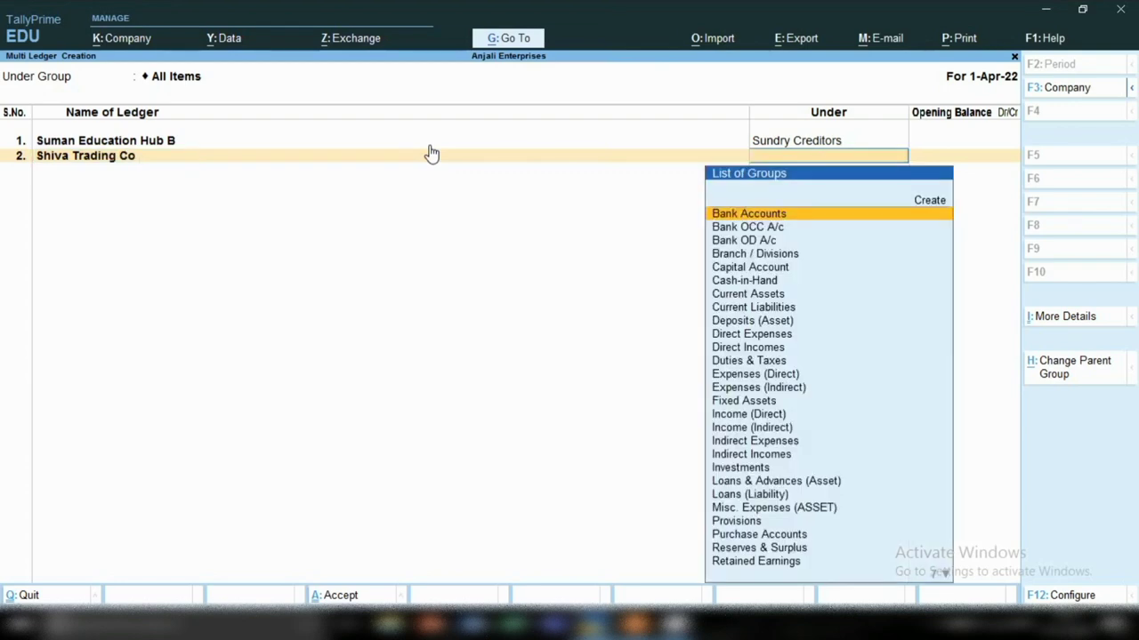
{"action": "type", "text": "Sun"}
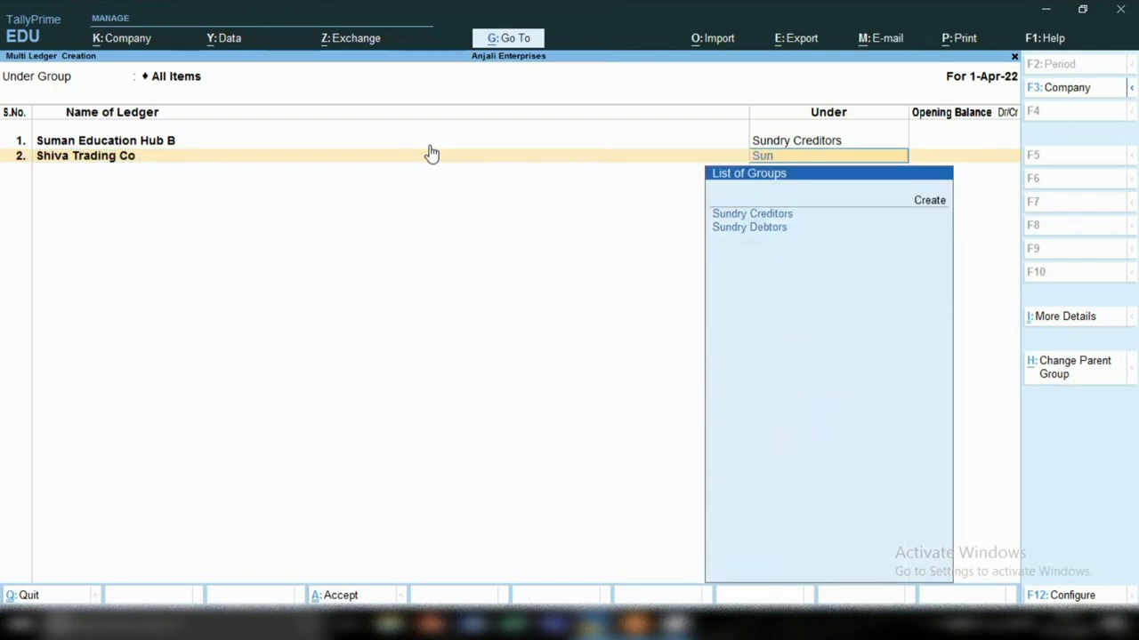
{"action": "key", "text": "Down"}
{"action": "key", "text": "Return"}
{"action": "key", "text": "Return"}
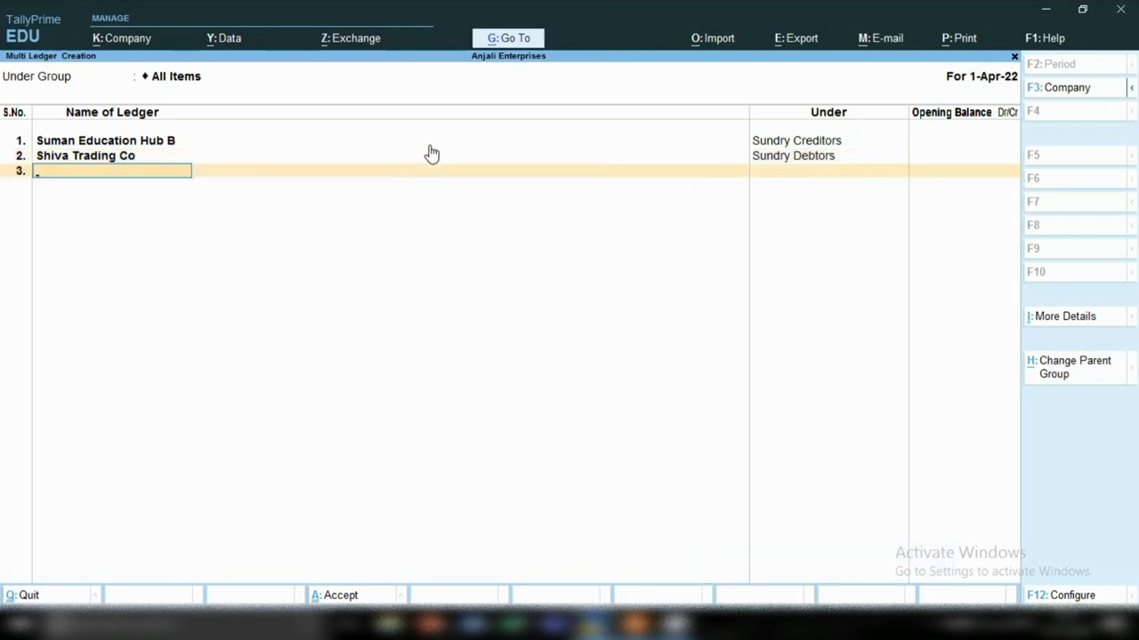
Step: Add ledger Interest Receiv under Direct Incomes
{"action": "type", "text": "Inte"}
{"action": "type", "text": "r"}
{"action": "key", "text": "BackSpace"}
{"action": "type", "text": "eress"}
{"action": "key", "text": "BackSpace"}
{"action": "type", "text": "t Receiv"}
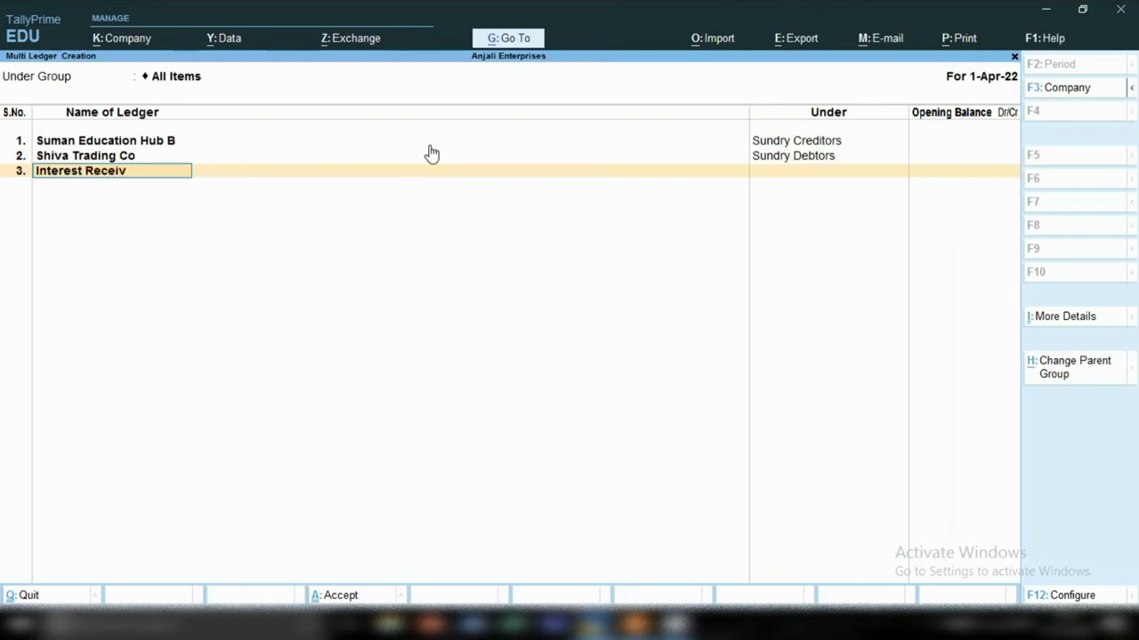
{"action": "key", "text": "Return"}
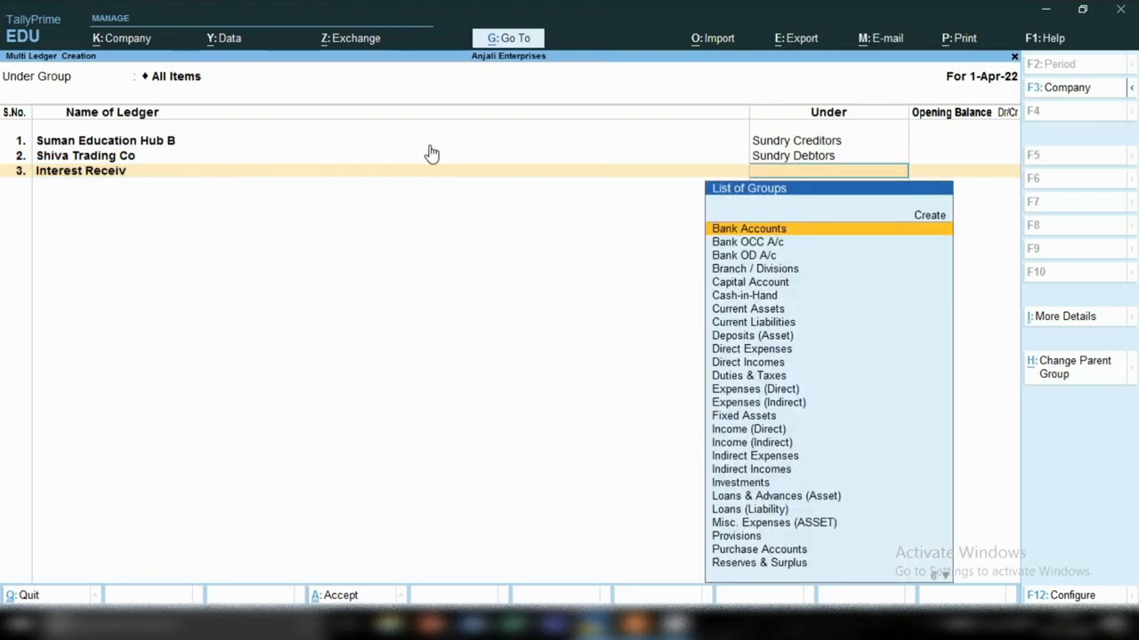
{"action": "type", "text": "Di"}
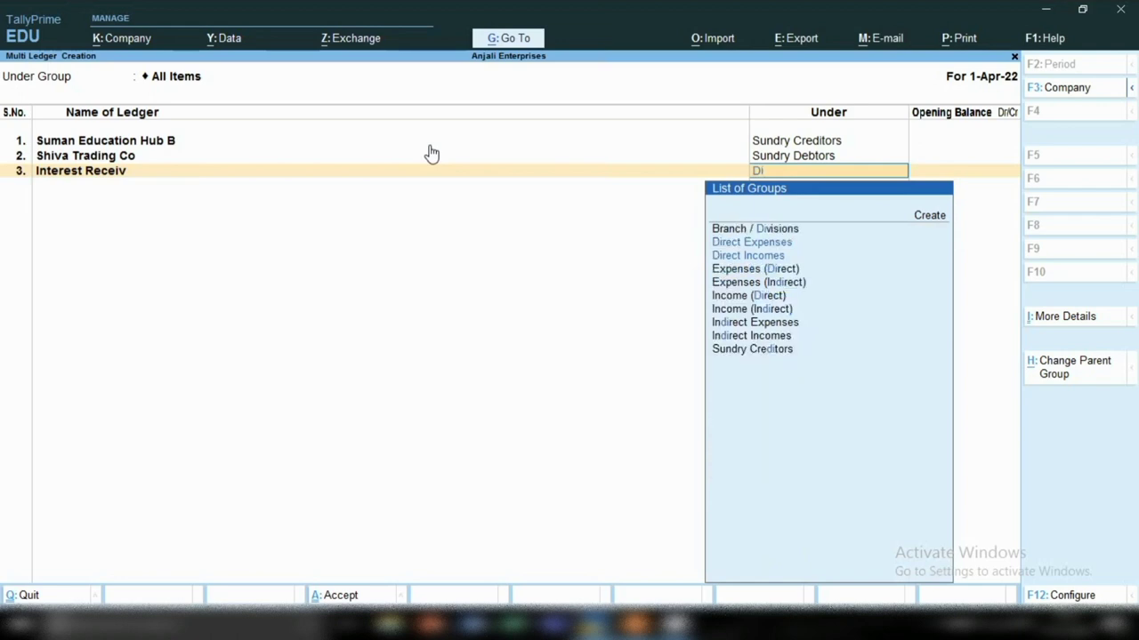
{"action": "key", "text": "Down"}
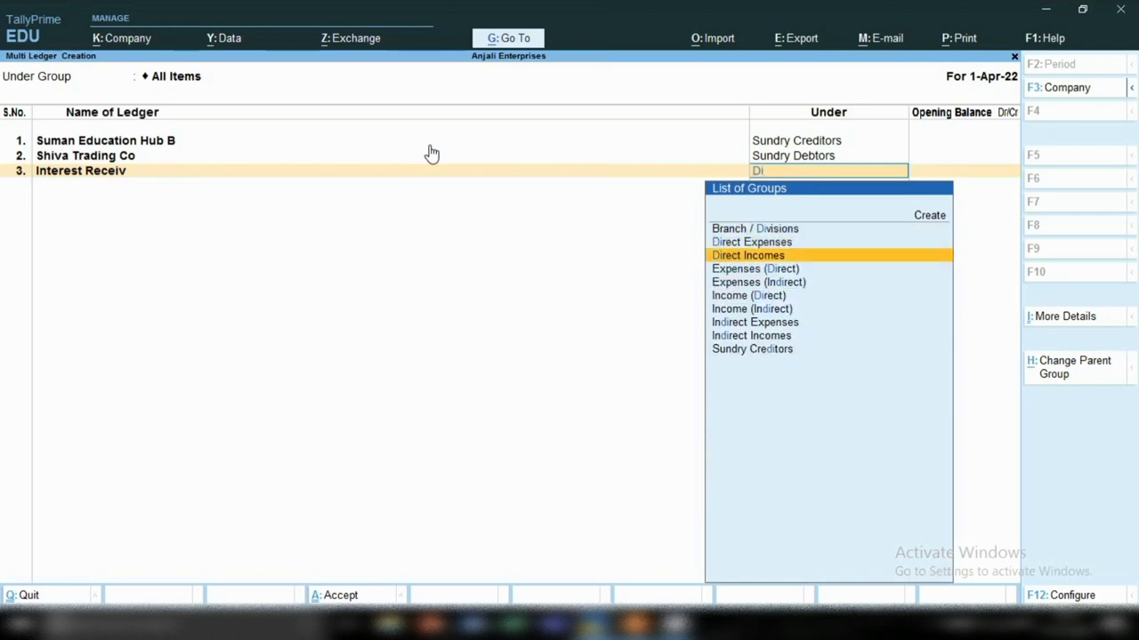
{"action": "key", "text": "Return"}
{"action": "key", "text": "Return"}
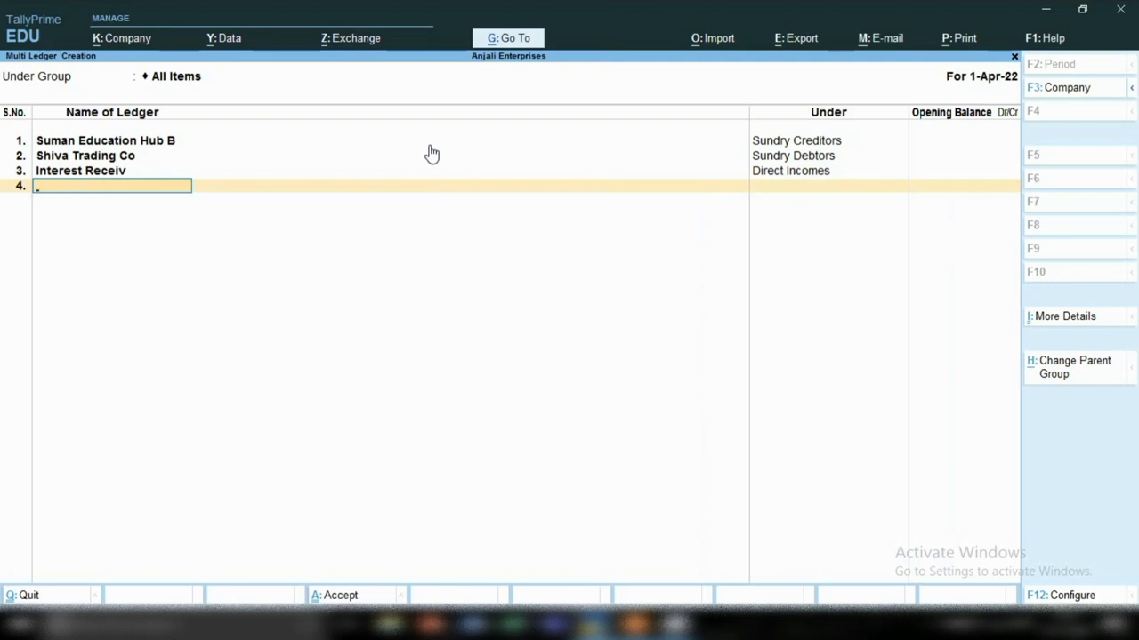
Step: Add Interest Given under Indirect Expenses with no opening balance and finish the list
{"action": "type", "text": "Interest Given"}
{"action": "key", "text": "Return"}
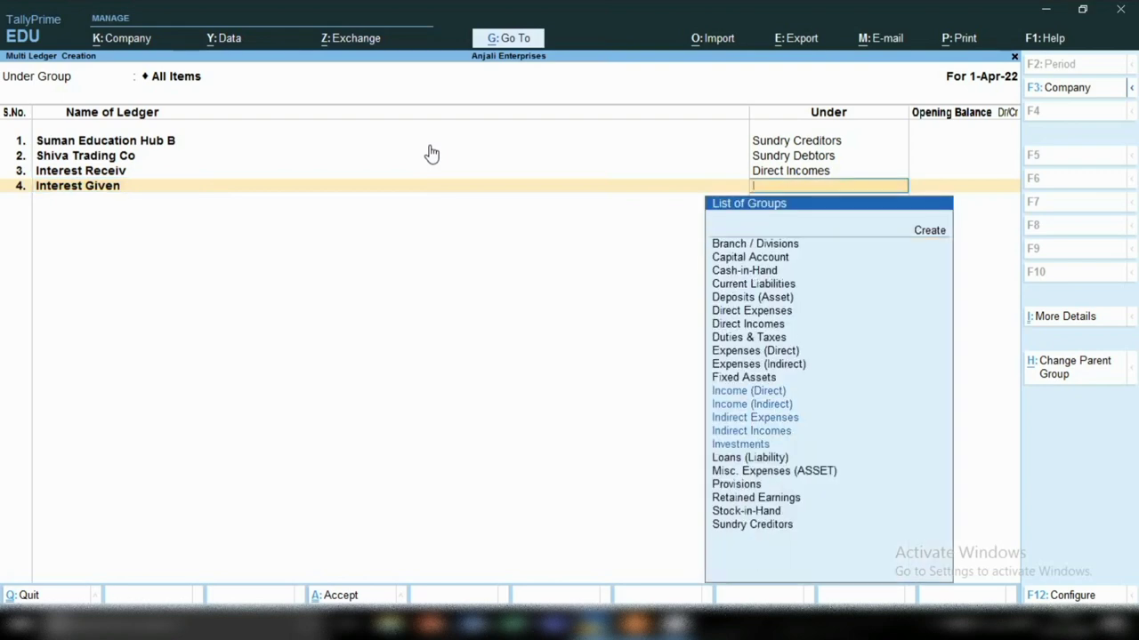
{"action": "key", "text": "i"}
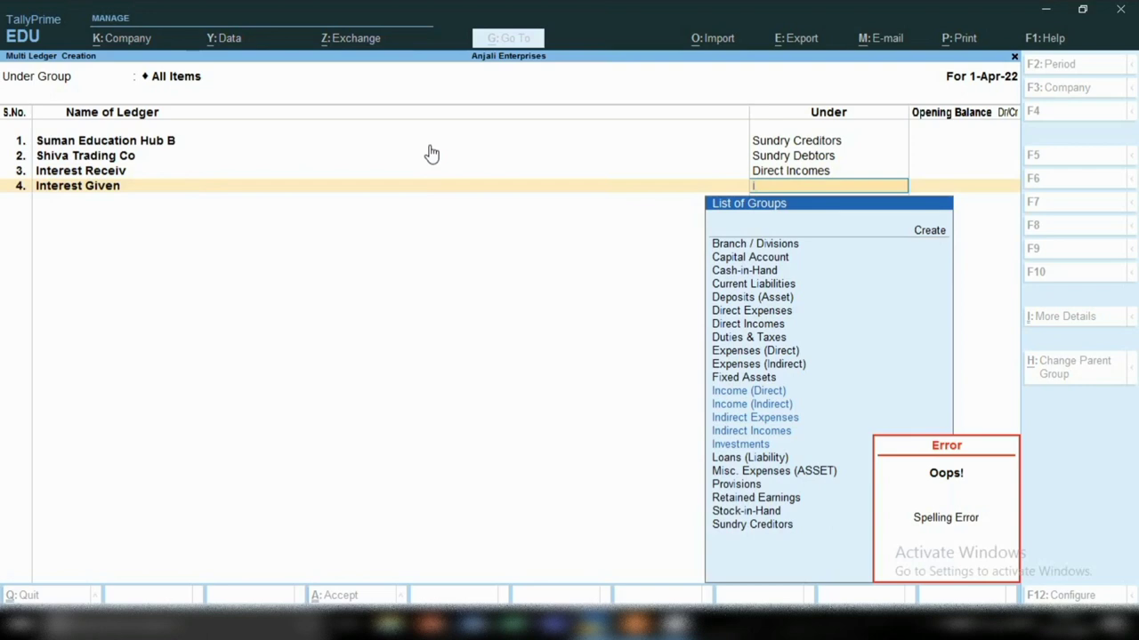
{"action": "key", "text": "Down"}
{"action": "key", "text": "Down"}
{"action": "key", "text": "Down"}
{"action": "key", "text": "Return"}
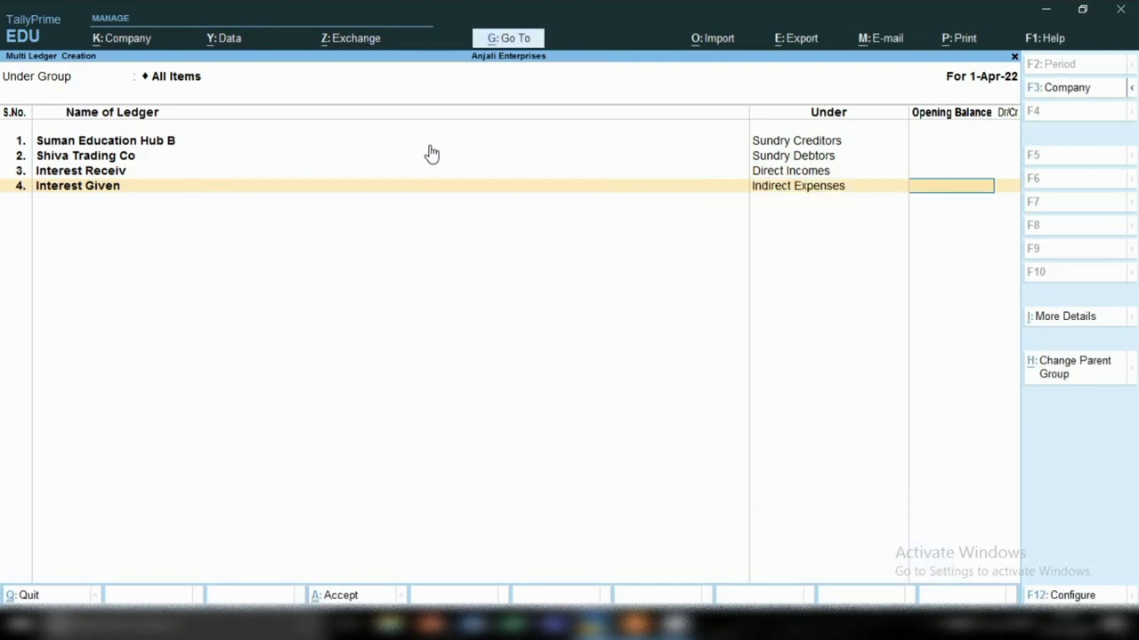
{"action": "key", "text": "Return"}
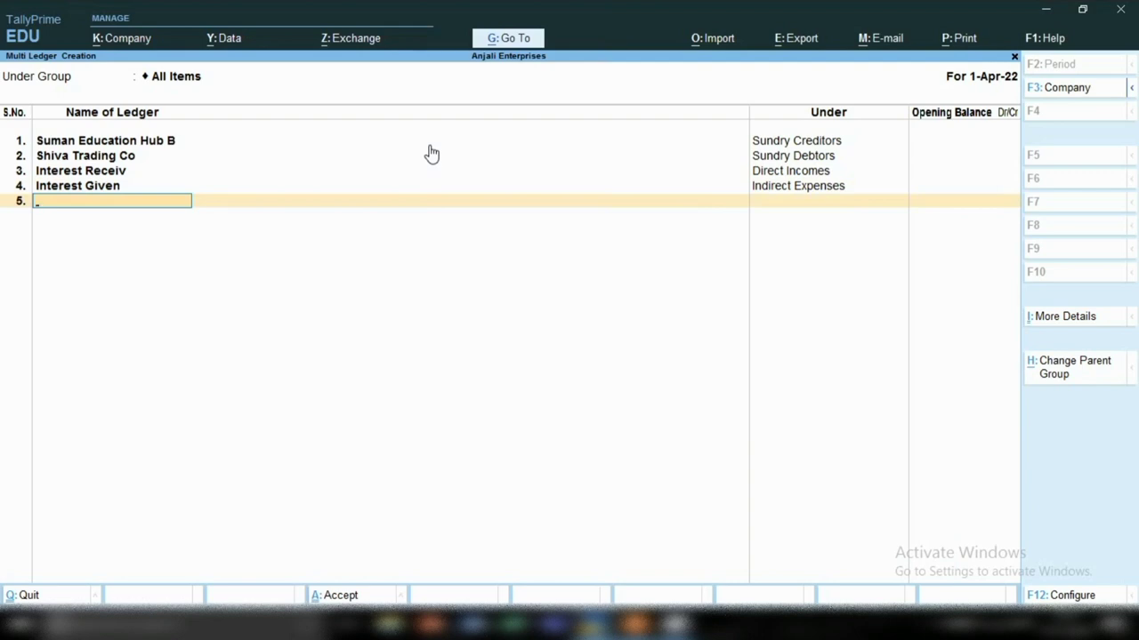
{"action": "key", "text": "Return"}
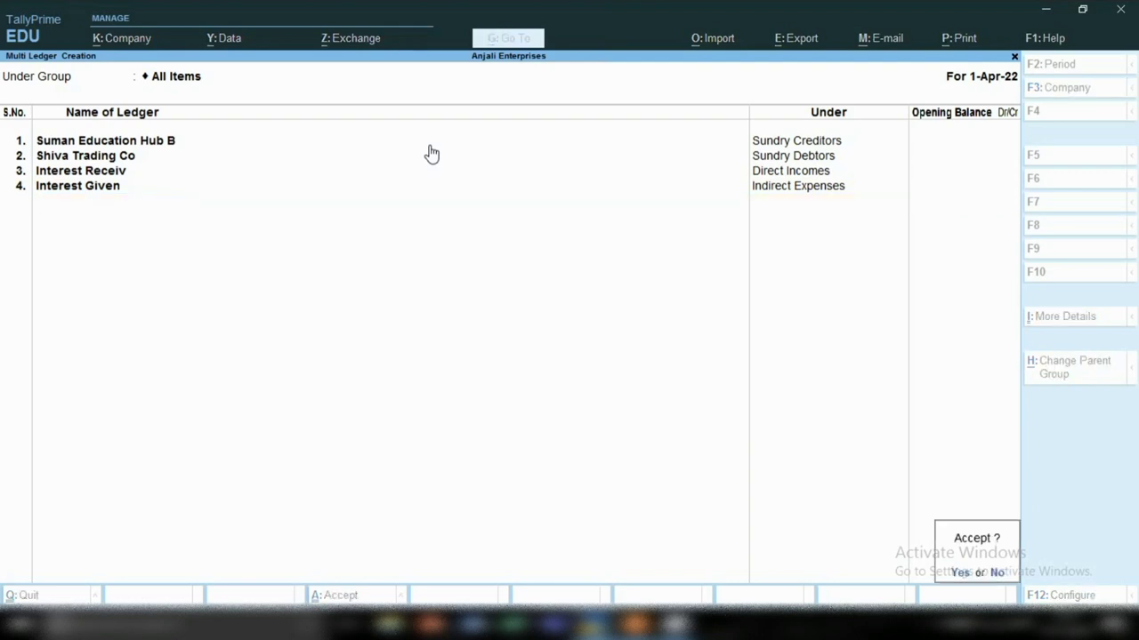
Step: Save the four-ledger batch and reopen Chart of Accounts > Ledgers from the Gateway
{"action": "key", "text": "Return"}
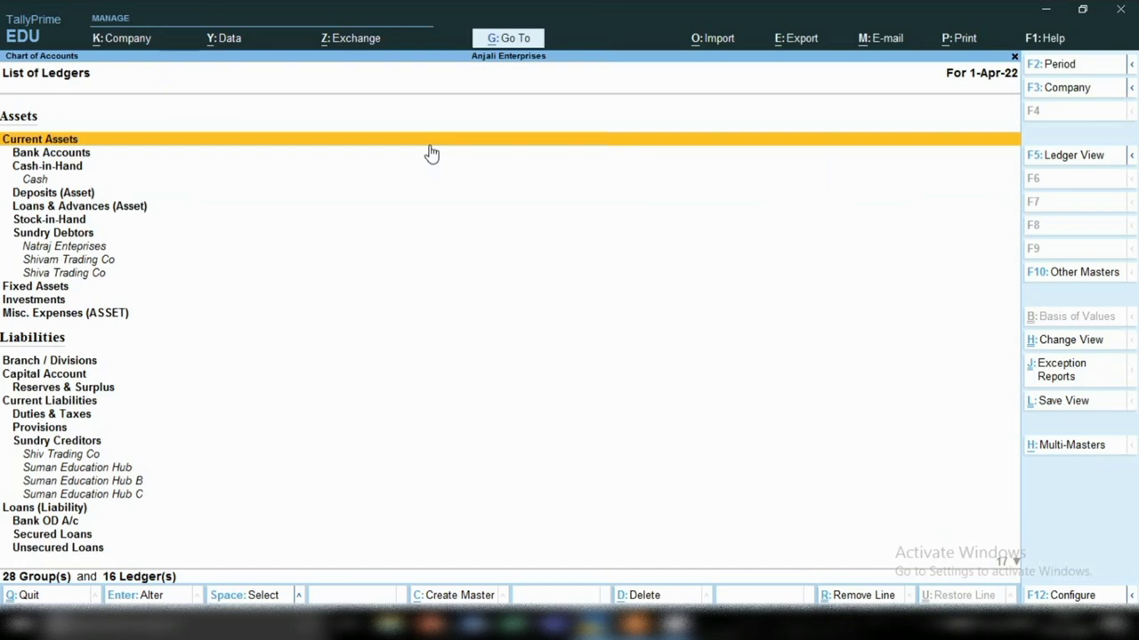
{"action": "key", "text": "Escape"}
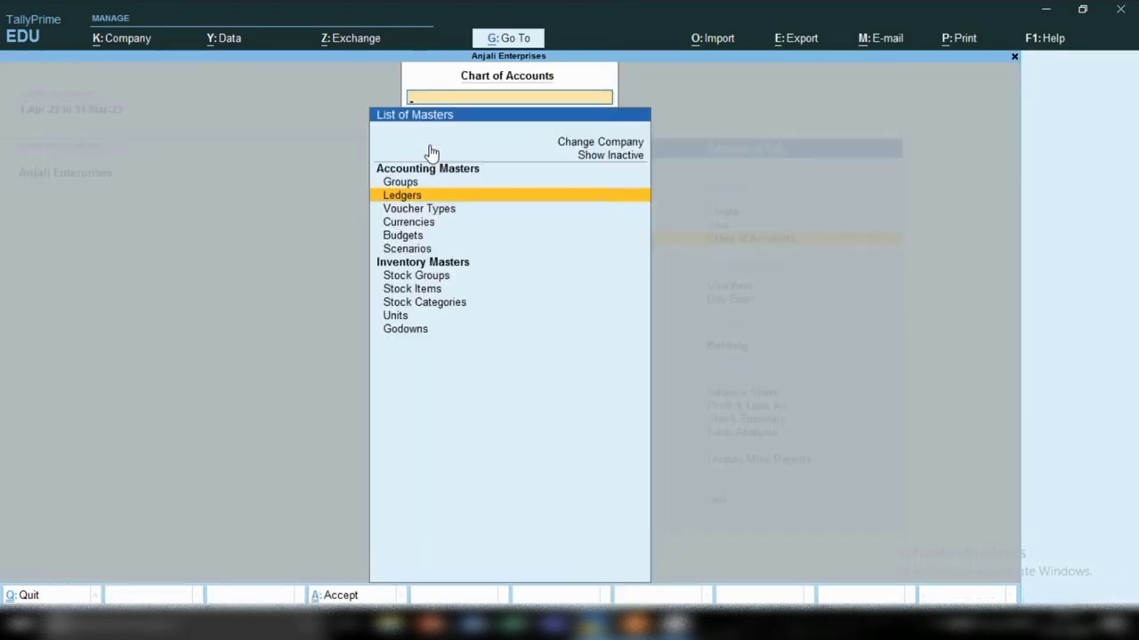
{"action": "key", "text": "Escape"}
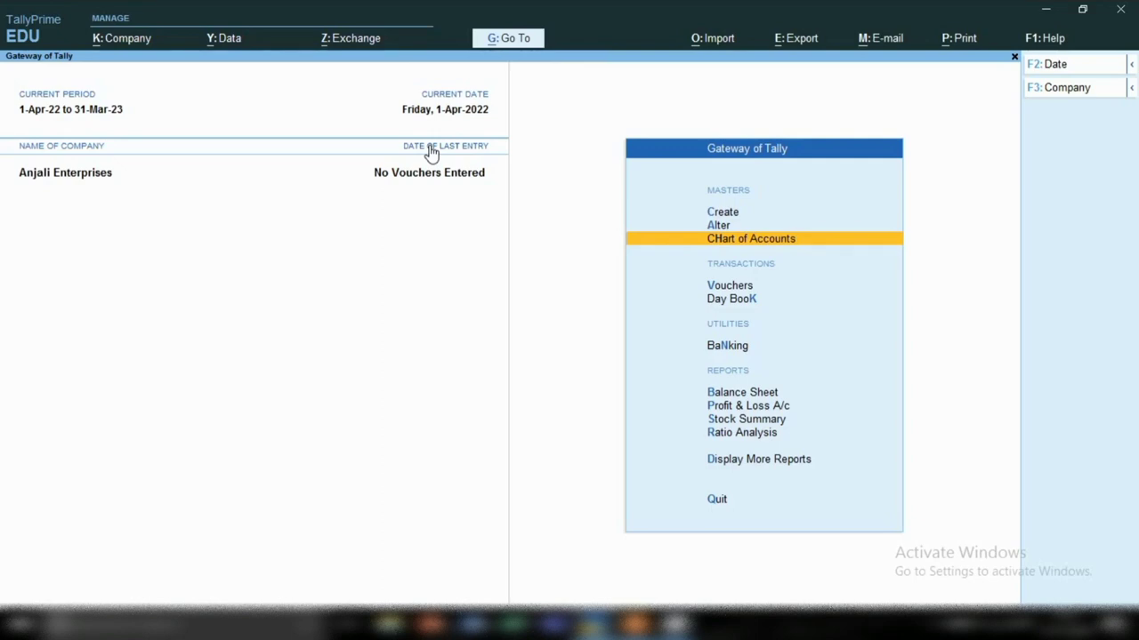
{"action": "key", "text": "Return"}
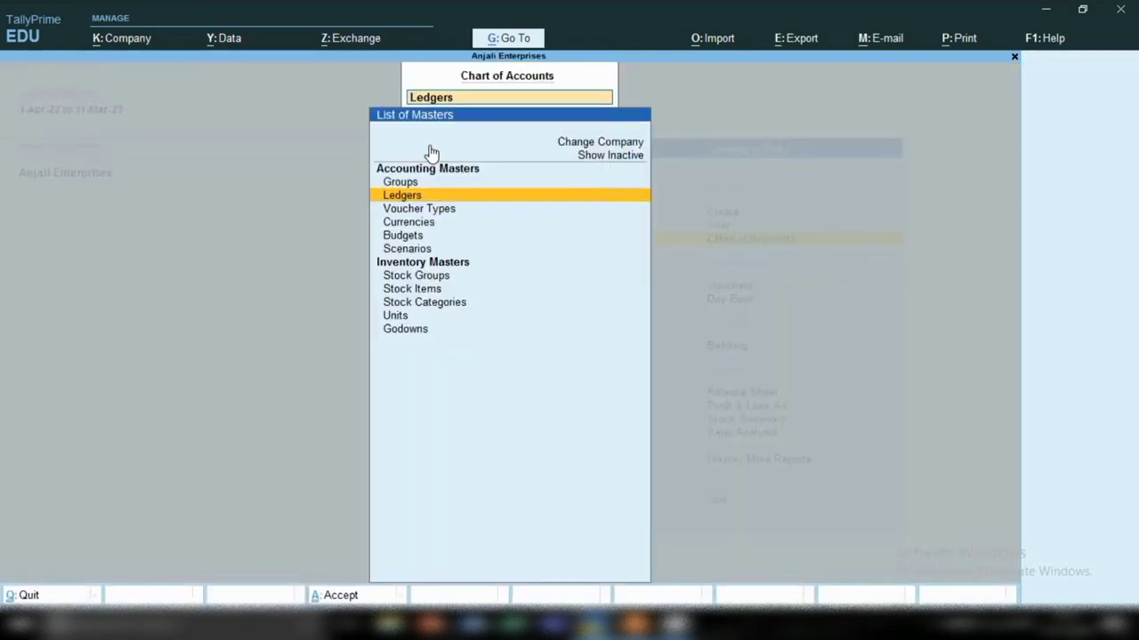
{"action": "key", "text": "Return"}
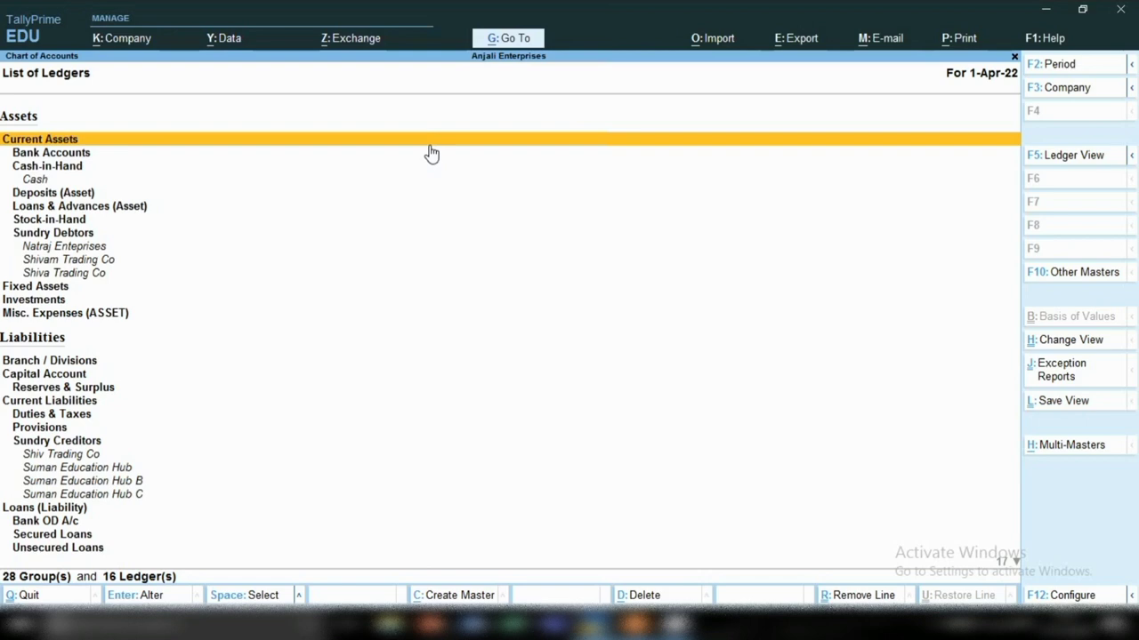
Step: Select Suman Education Hub B under Sundry Creditors in the ledger list
{"action": "key", "text": "Down"}
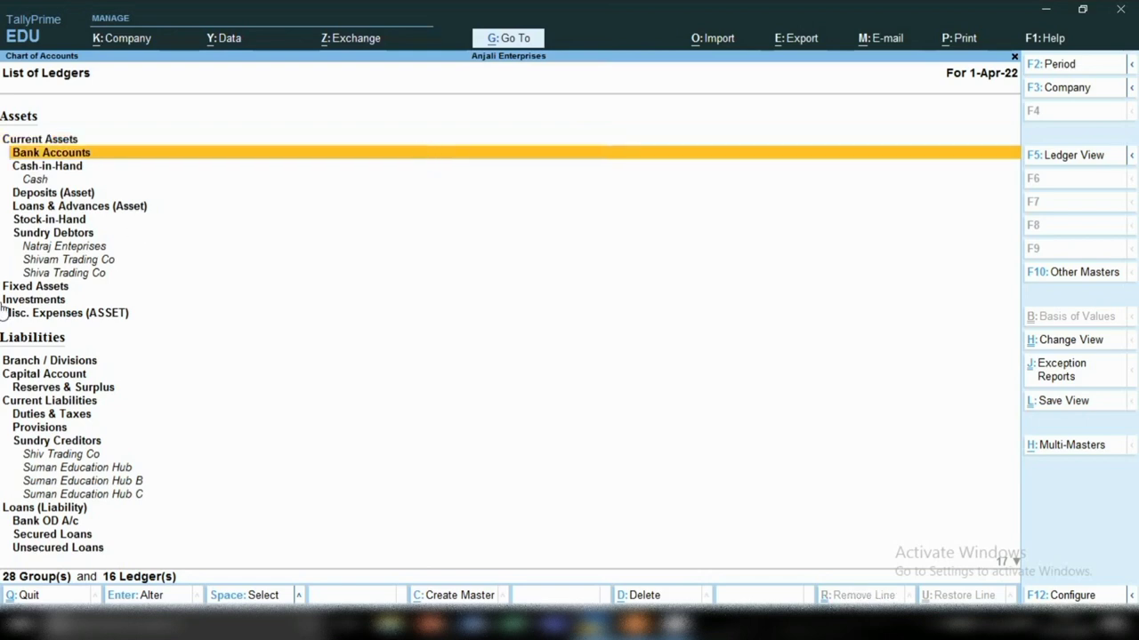
{"action": "key", "text": "Down"}
{"action": "key", "text": "Down"}
{"action": "key", "text": "Down"}
{"action": "key", "text": "Down"}
{"action": "key", "text": "Down"}
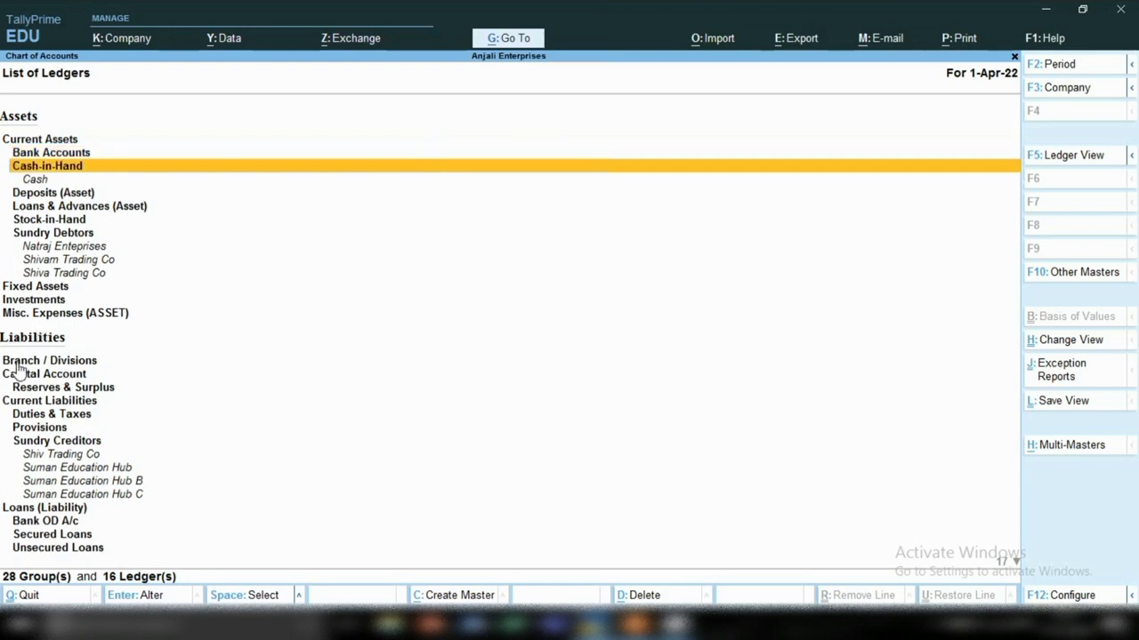
{"action": "left_click", "coordinate": [80, 445]}
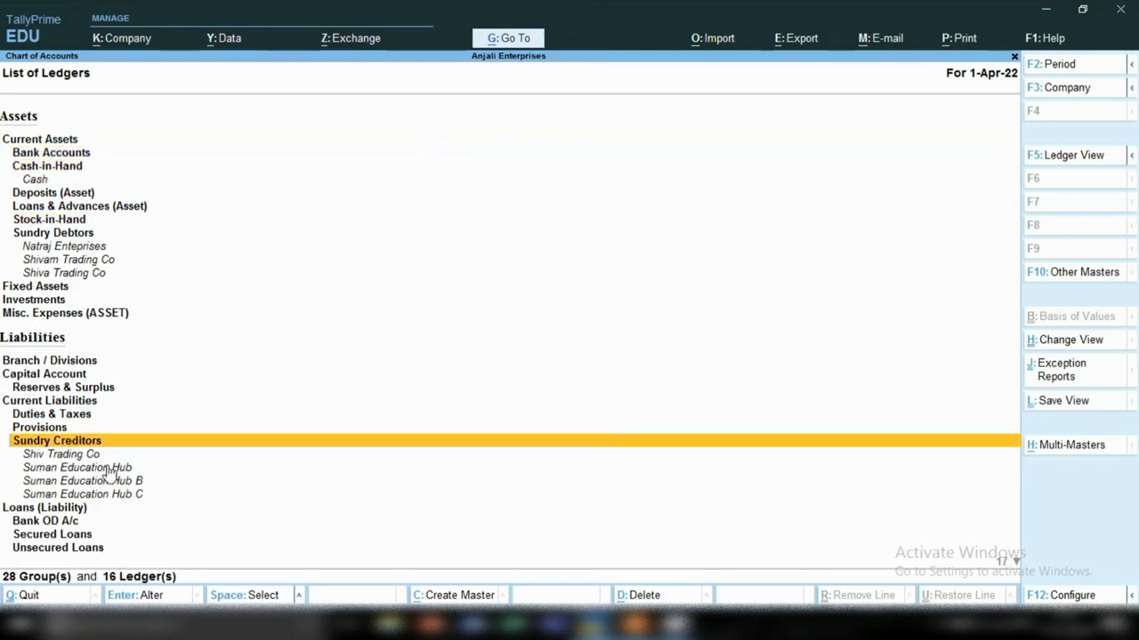
{"action": "left_click", "coordinate": [108, 485]}
{"action": "key", "text": "space"}
Step: Mark the six Indirect Expenses ledgers, from Electricity Exp through Water Exp
{"action": "key", "text": "Down"}
{"action": "key", "text": "Down"}
{"action": "key", "text": "Down"}
{"action": "key", "text": "Down"}
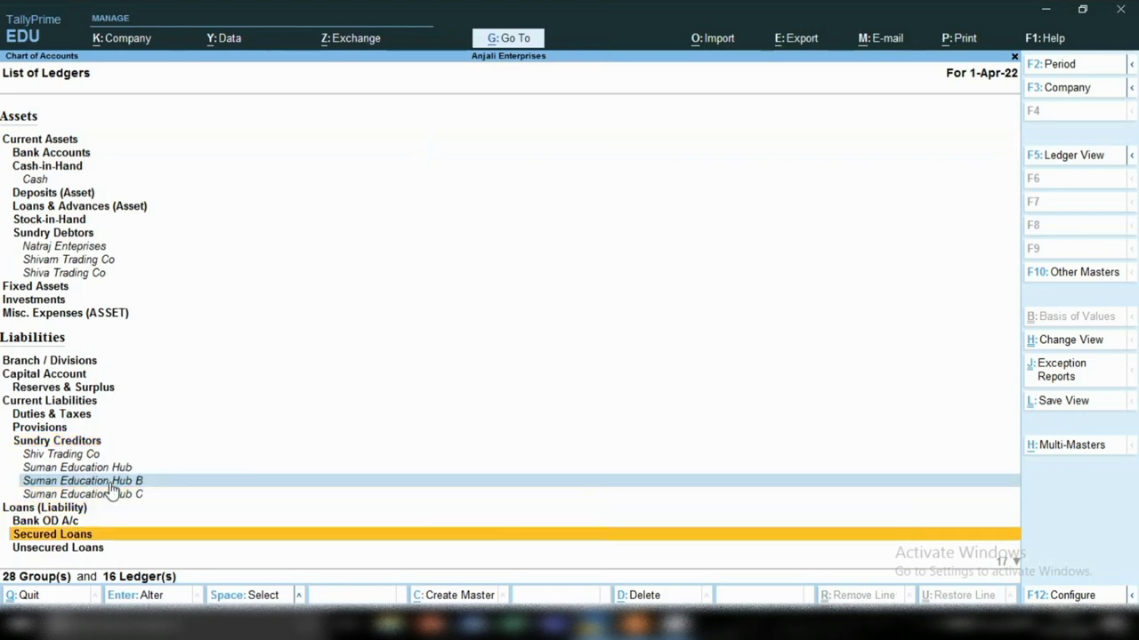
{"action": "key", "text": "Down"}
{"action": "key", "text": "Down"}
{"action": "key", "text": "Down"}
{"action": "key", "text": "Down"}
{"action": "key", "text": "Down"}
{"action": "key", "text": "Down"}
{"action": "key", "text": "Down"}
{"action": "key", "text": "Down"}
{"action": "key", "text": "Down"}
{"action": "key", "text": "Down"}
{"action": "key", "text": "Down"}
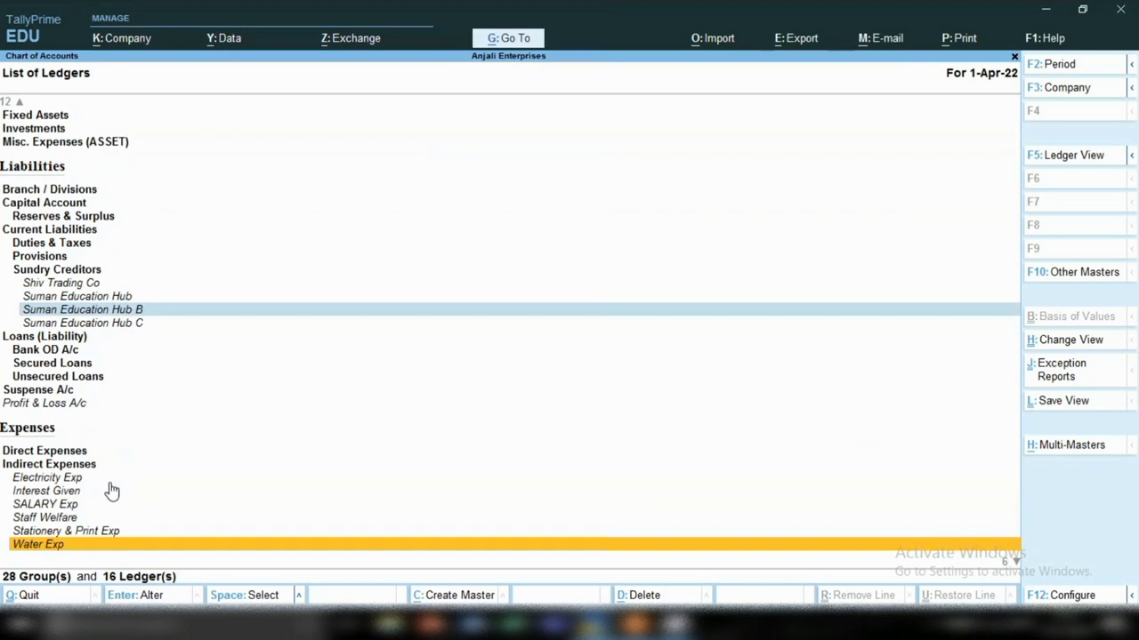
{"action": "key", "text": "Down"}
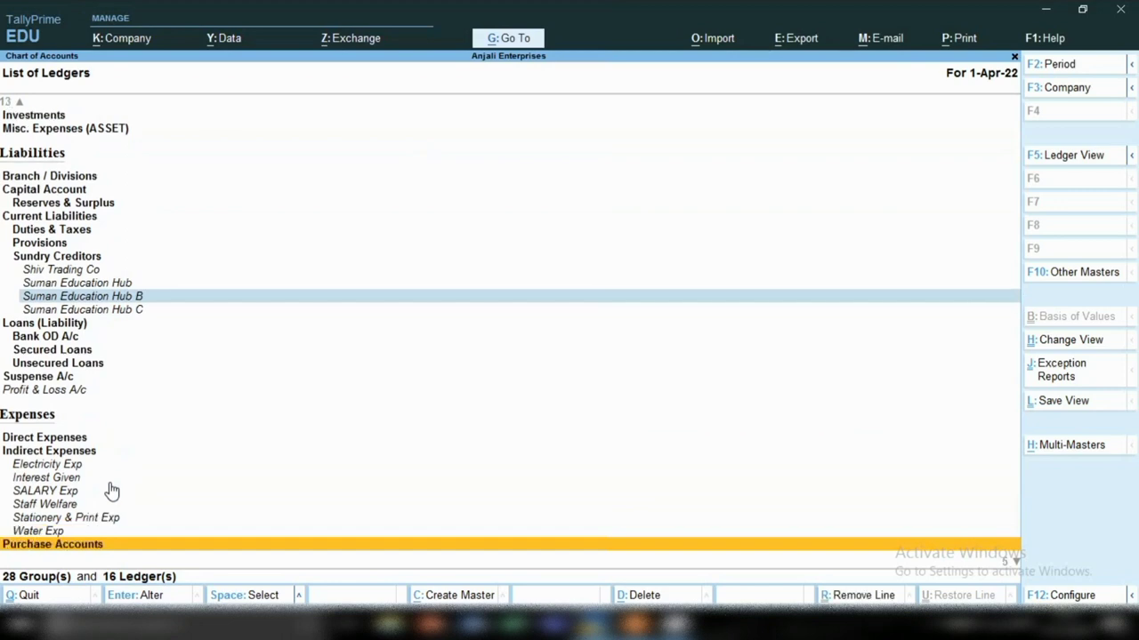
{"action": "key", "text": "Up"}
{"action": "key", "text": "Up"}
{"action": "key", "text": "Up"}
{"action": "key", "text": "Up"}
{"action": "key", "text": "Up"}
{"action": "key", "text": "Up"}
{"action": "key", "text": "space"}
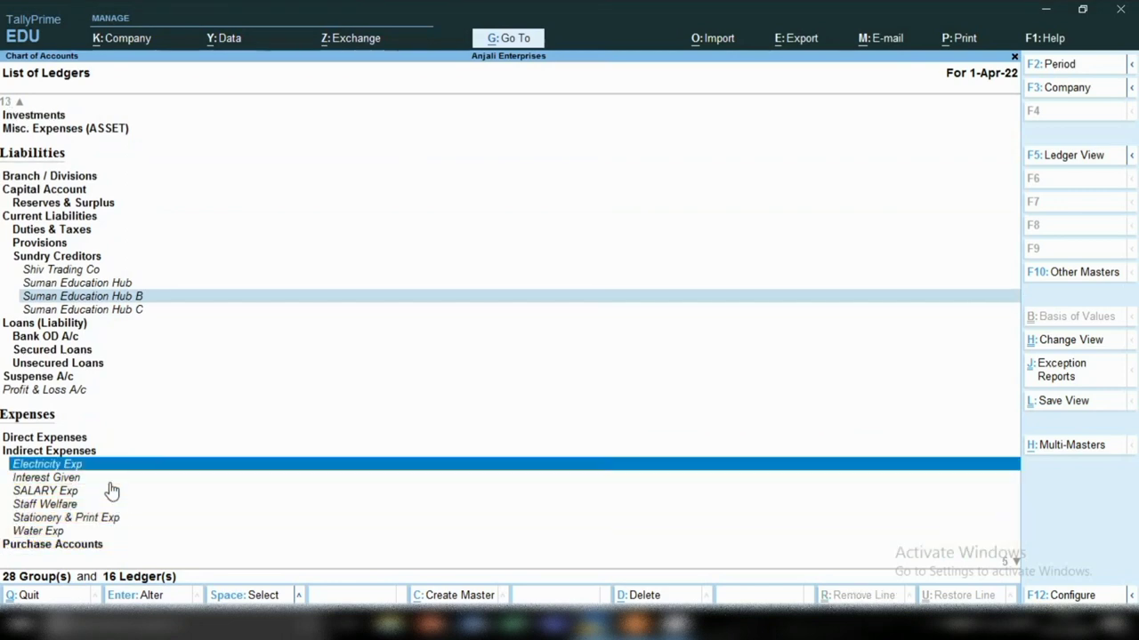
{"action": "key", "text": "Down"}
{"action": "key", "text": "space"}
{"action": "key", "text": "Down"}
{"action": "key", "text": "space"}
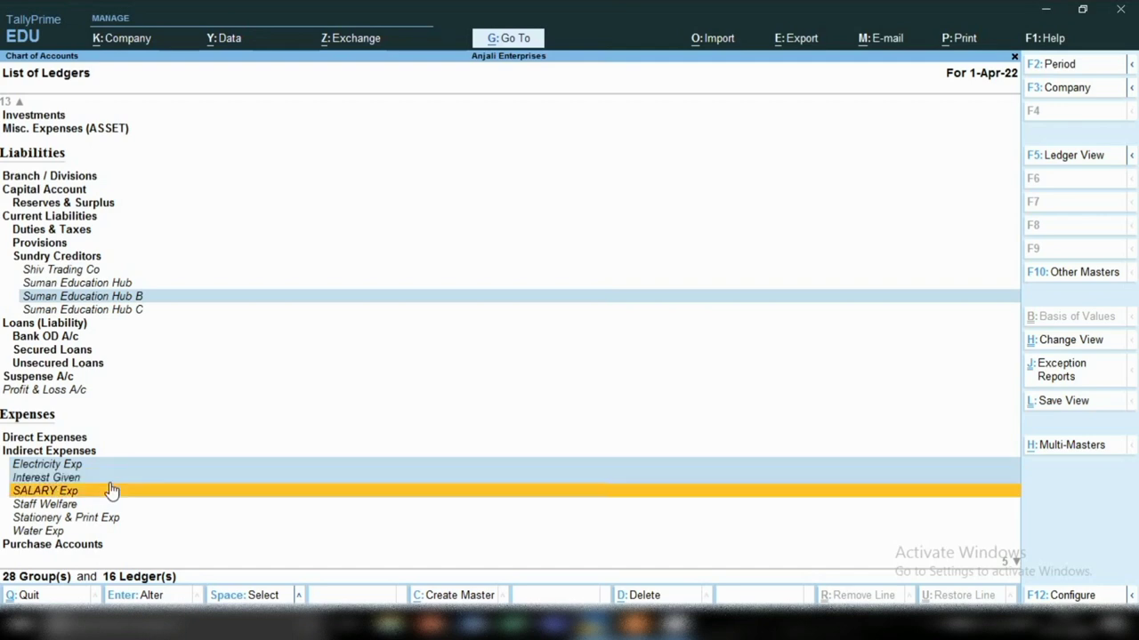
{"action": "key", "text": "Down"}
{"action": "key", "text": "space"}
{"action": "key", "text": "Down"}
{"action": "key", "text": "space"}
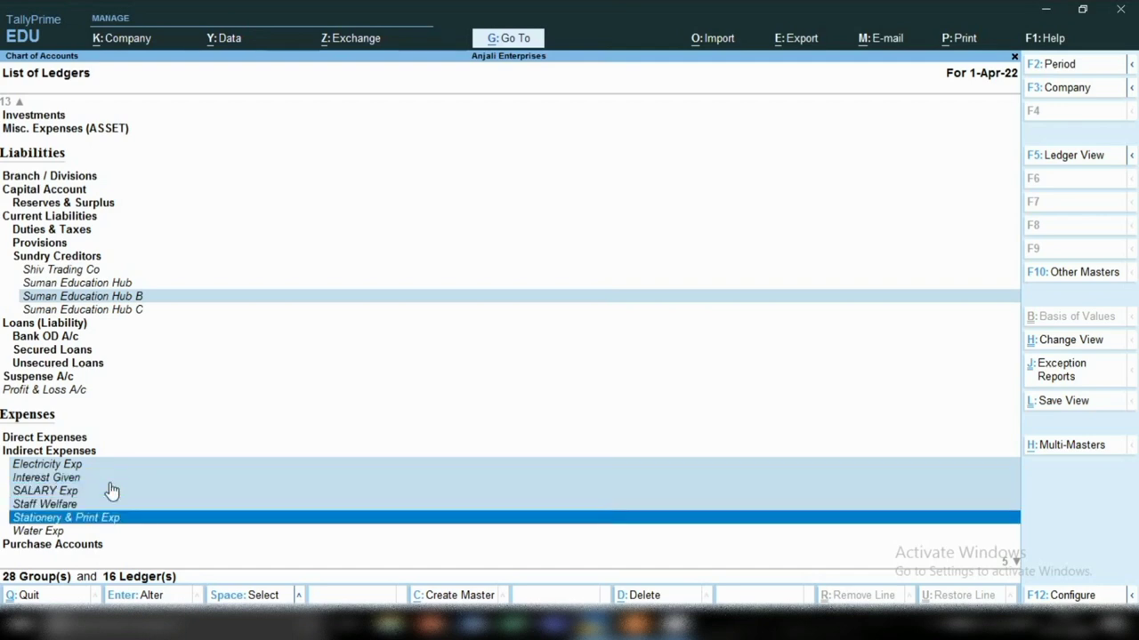
{"action": "key", "text": "Down"}
{"action": "key", "text": "space"}
Step: Mark Interest Receiv under Direct Incomes, then leave the ledger list
{"action": "key", "text": "Down"}
{"action": "key", "text": "Down"}
{"action": "key", "text": "Down"}
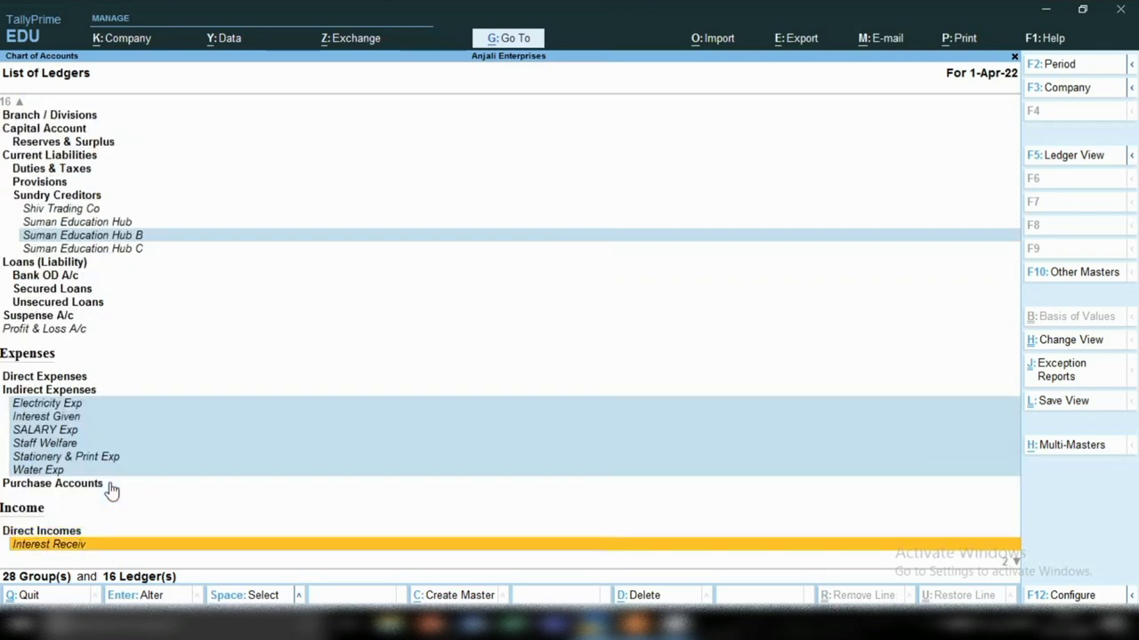
{"action": "key", "text": "Down"}
{"action": "key", "text": "Down"}
{"action": "key", "text": "Up"}
{"action": "key", "text": "Up"}
{"action": "key", "text": "space"}
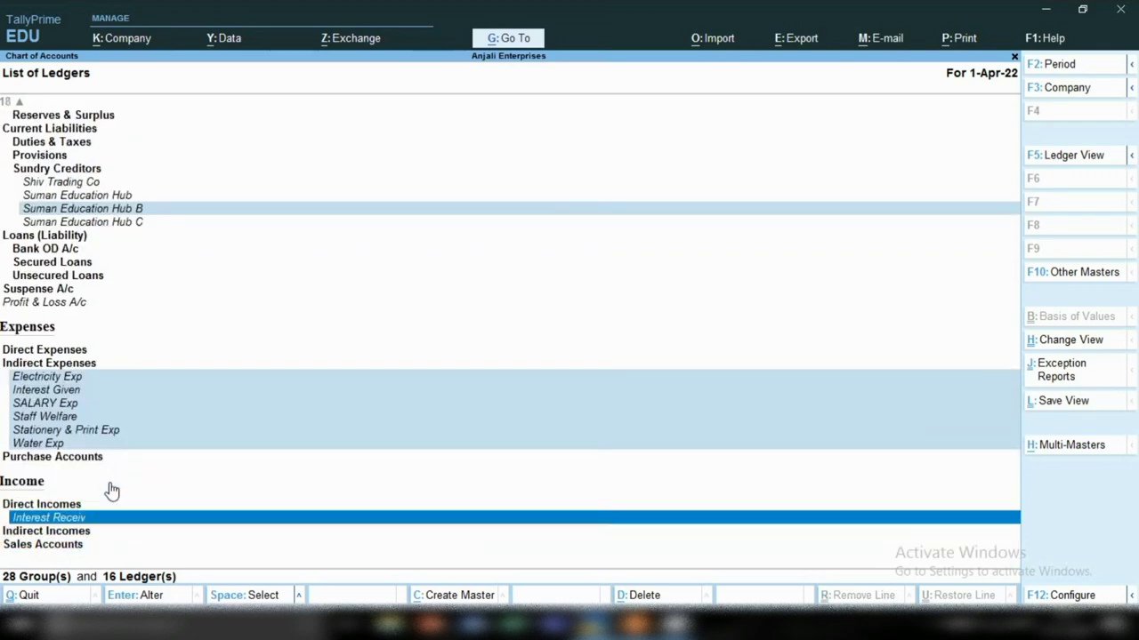
{"action": "key", "text": "Down"}
{"action": "key", "text": "Down"}
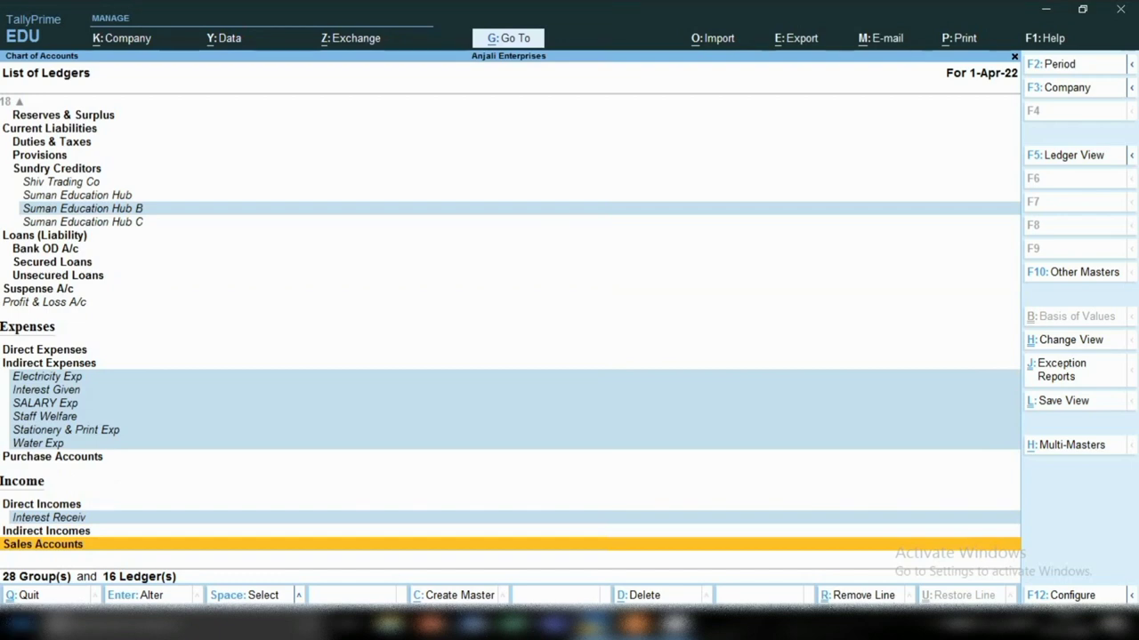
{"action": "key", "text": "Escape"}
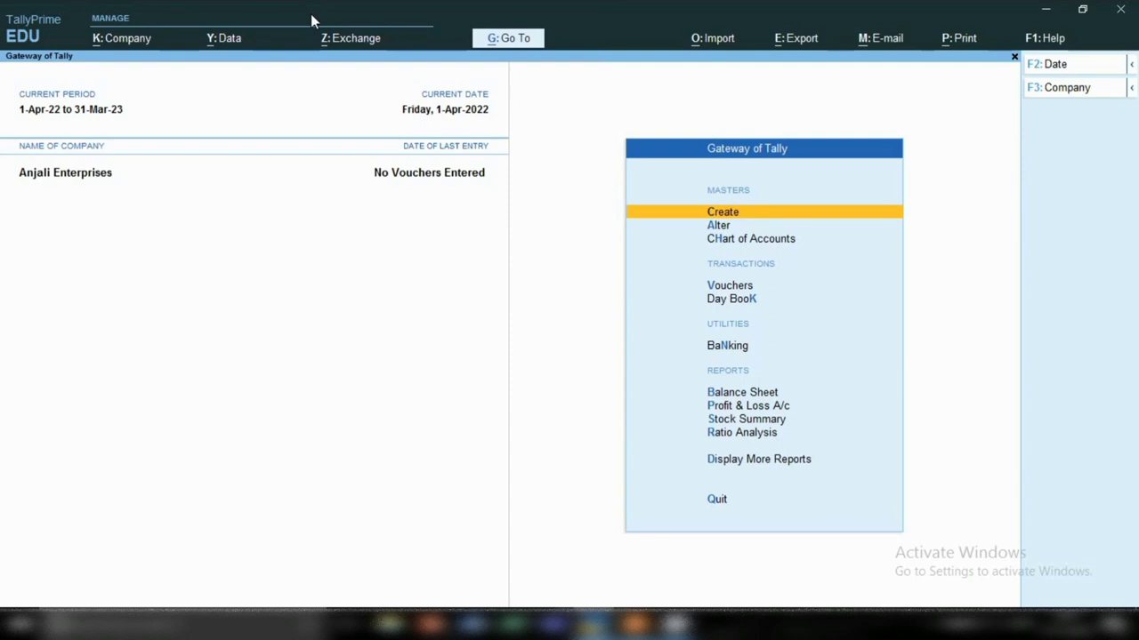
Step: Open the Ledger Alteration form for Suman Education Hub B via Alter > Ledger
{"action": "key", "text": "Down"}
{"action": "key", "text": "Return"}
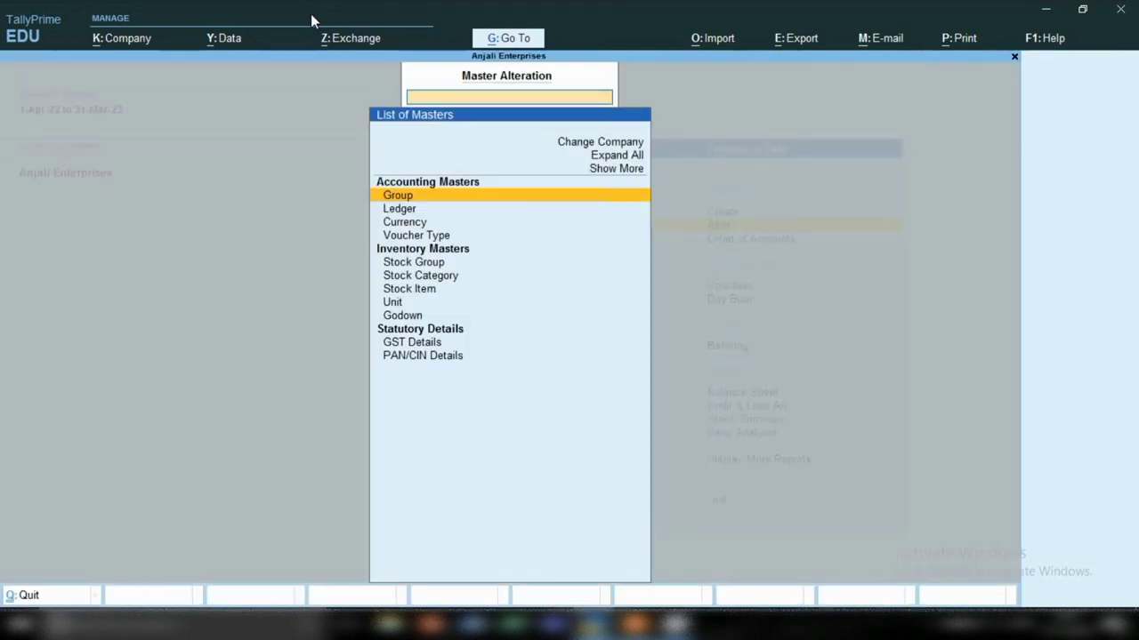
{"action": "key", "text": "Down"}
{"action": "key", "text": "Return"}
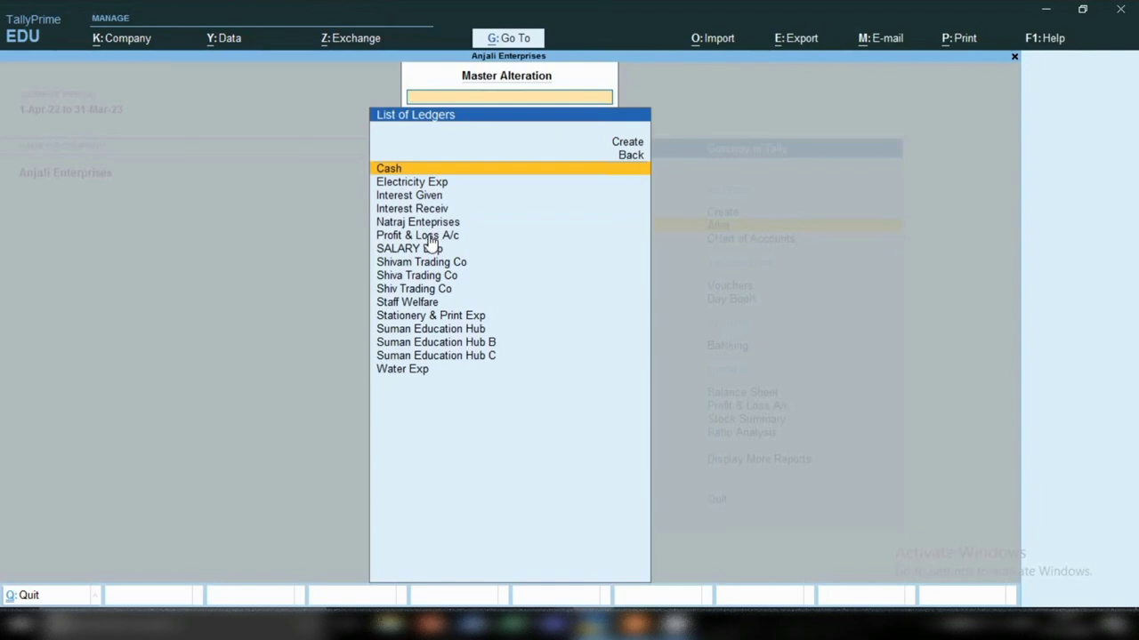
{"action": "key", "text": "Down"}
{"action": "key", "text": "Down"}
{"action": "key", "text": "Down"}
{"action": "key", "text": "Down"}
{"action": "key", "text": "Down"}
{"action": "key", "text": "Down"}
{"action": "key", "text": "Down"}
{"action": "key", "text": "Down"}
{"action": "key", "text": "Down"}
{"action": "key", "text": "Down"}
{"action": "key", "text": "Down"}
{"action": "key", "text": "Down"}
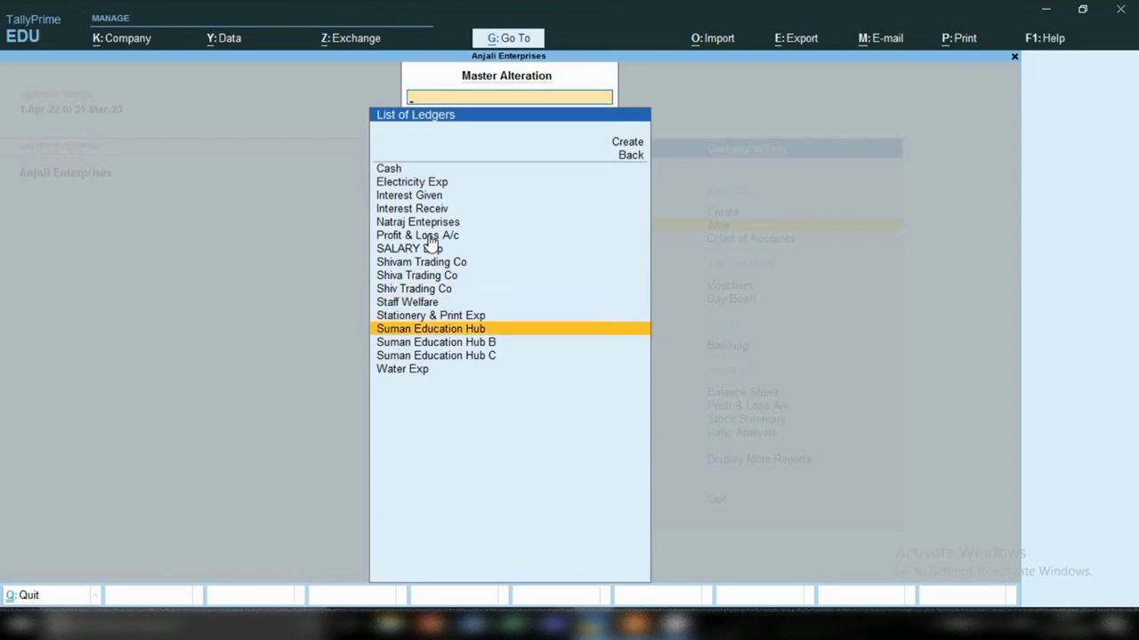
{"action": "key", "text": "Down"}
{"action": "key", "text": "Return"}
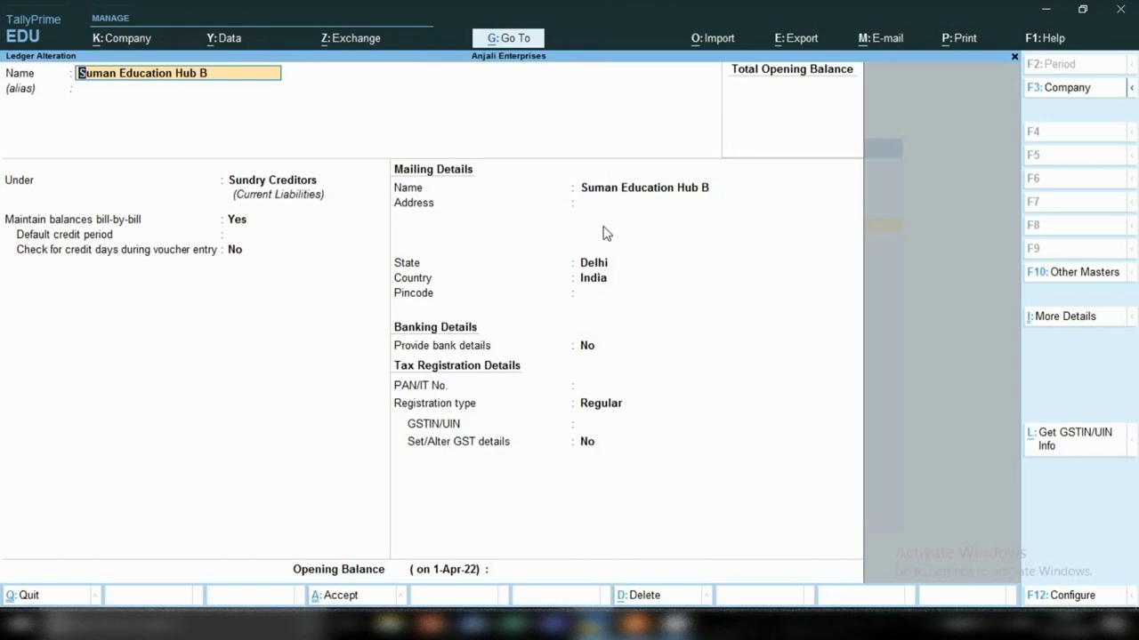
Step: Enter the address lines 'New Dehi man' and 'Industrial area' and save the ledger
{"action": "key", "text": "Return"}
{"action": "key", "text": "Return"}
{"action": "key", "text": "Return"}
{"action": "key", "text": "Return"}
{"action": "key", "text": "Return"}
{"action": "key", "text": "Return"}
{"action": "key", "text": "Return"}
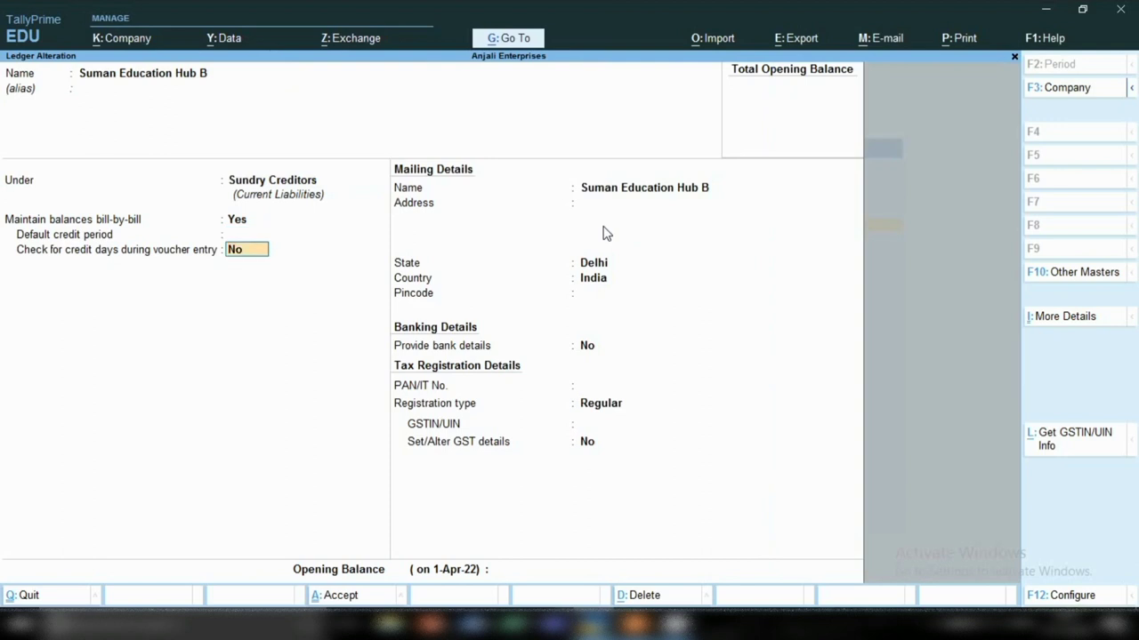
{"action": "type", "text": "New Dehi man"}
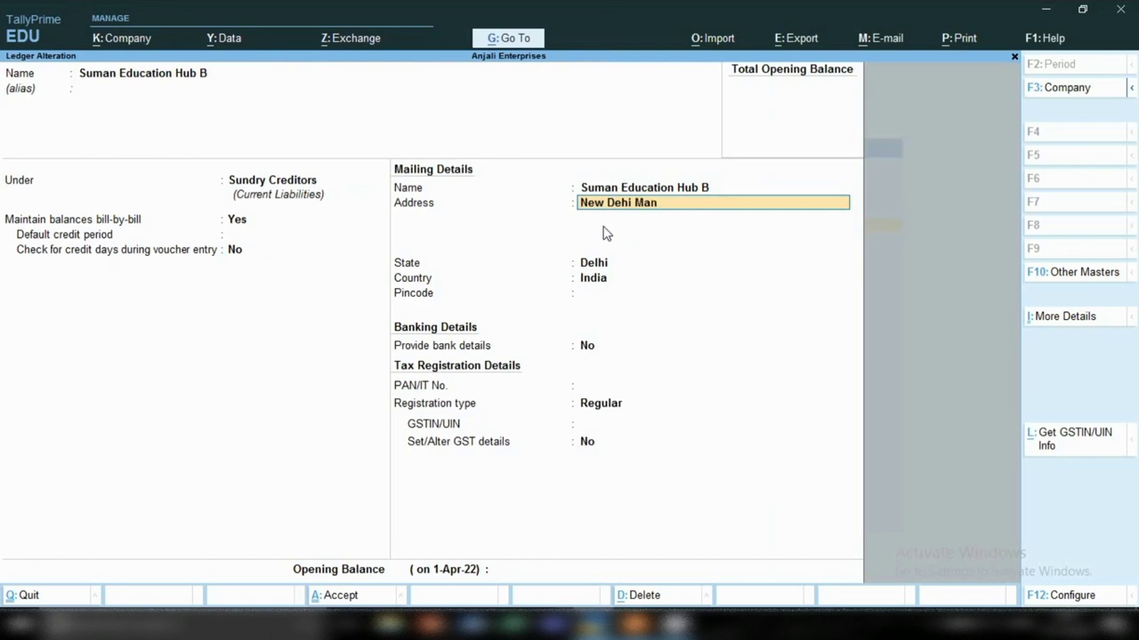
{"action": "key", "text": "Return"}
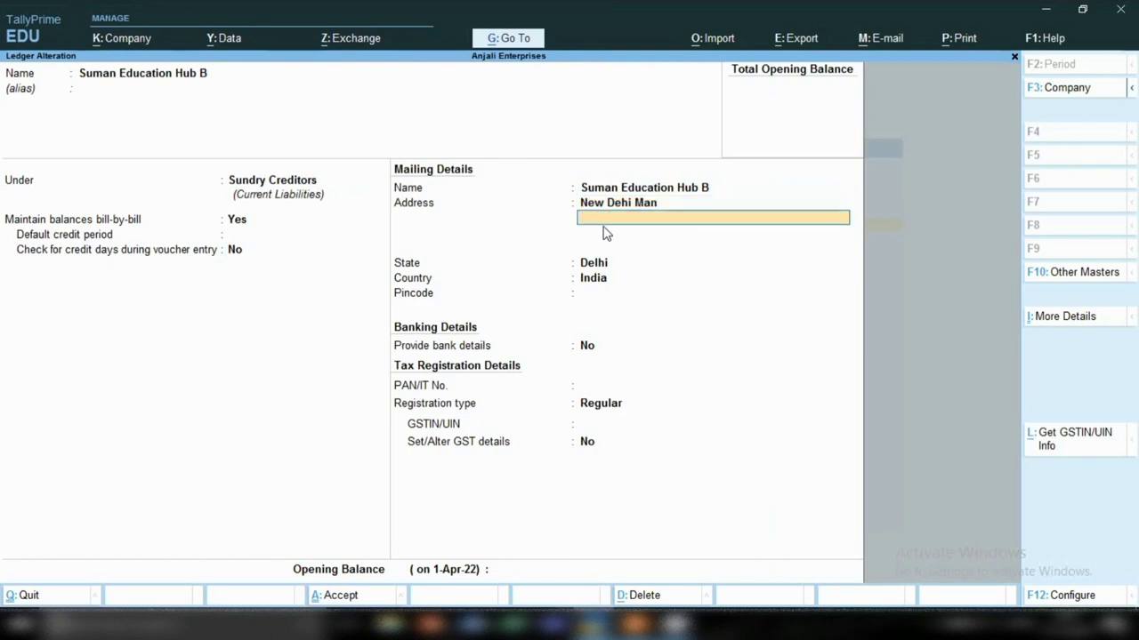
{"action": "type", "text": "Industrial area"}
{"action": "key", "text": "Return"}
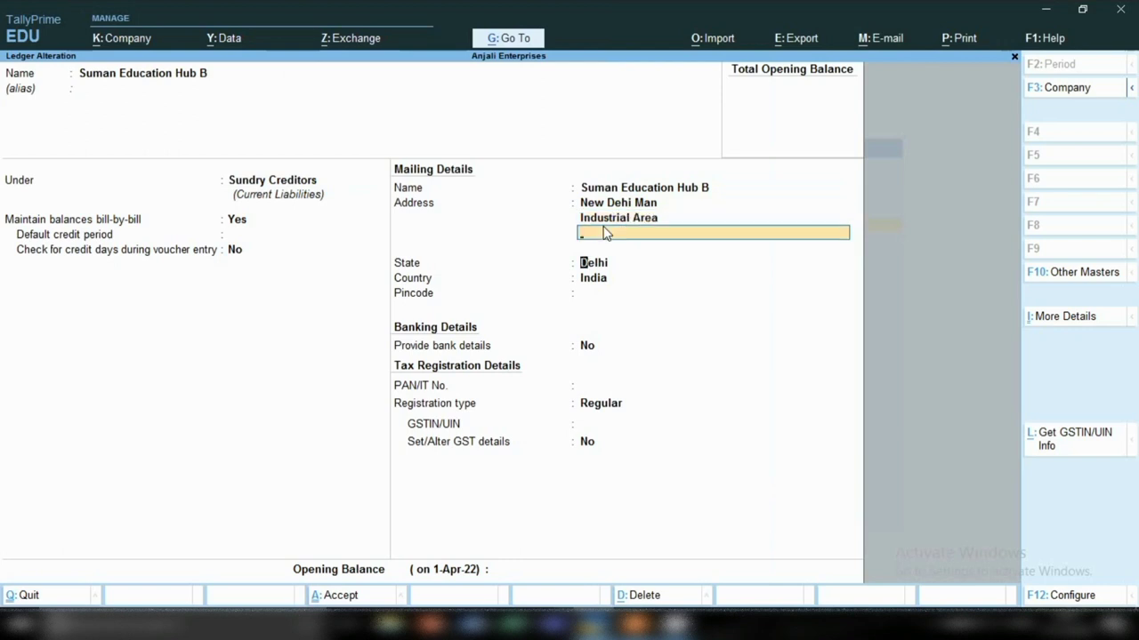
{"action": "key", "text": "Return"}
{"action": "key", "text": "Return"}
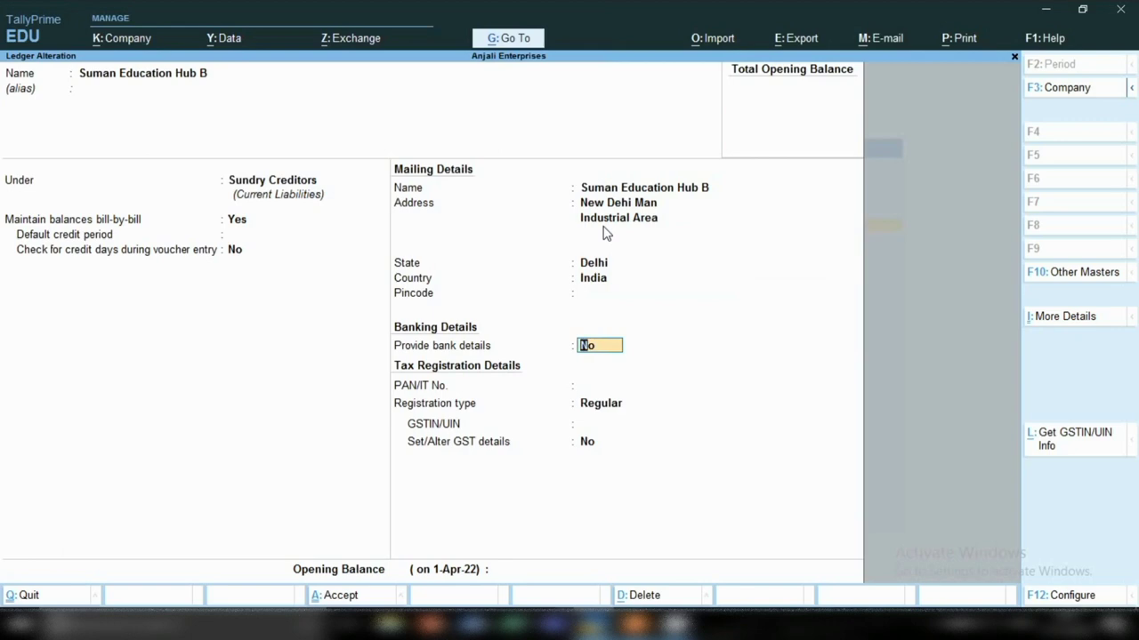
{"action": "key", "text": "ctrl+a"}
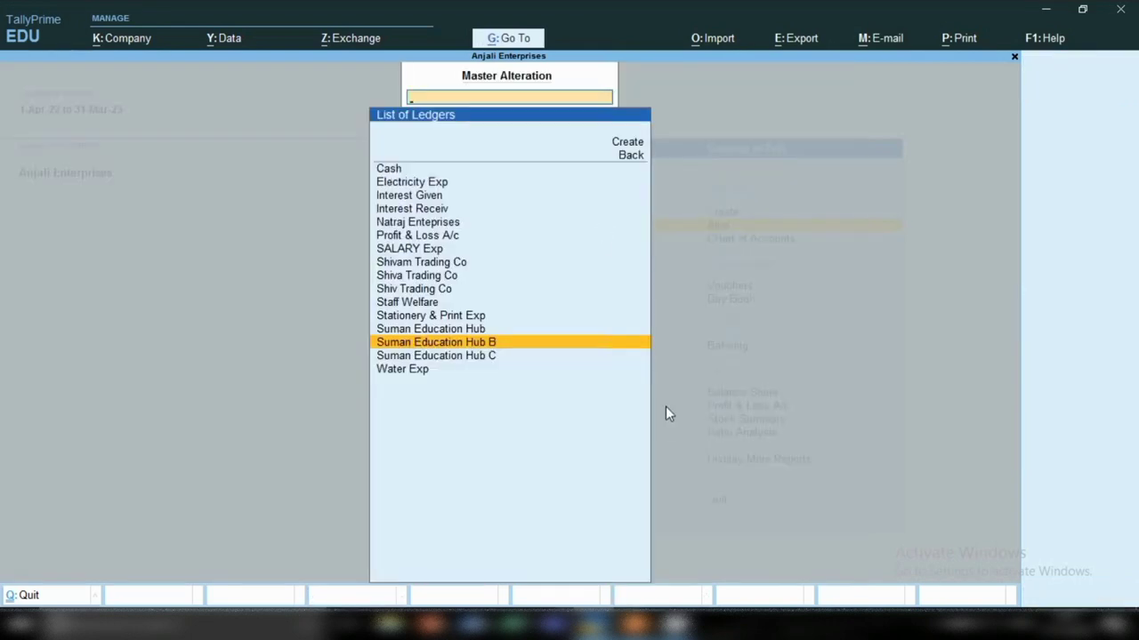
Step: Reopen Suman Education Hub B to check the saved address, then start quitting
{"action": "key", "text": "Return"}
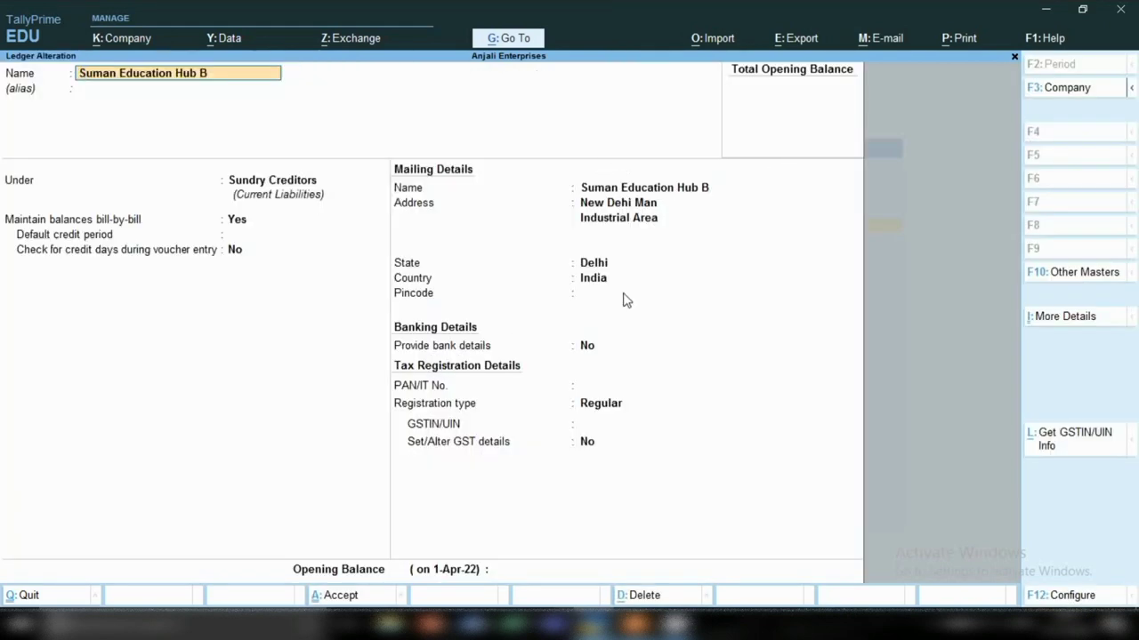
{"action": "key", "text": "BackSpace"}
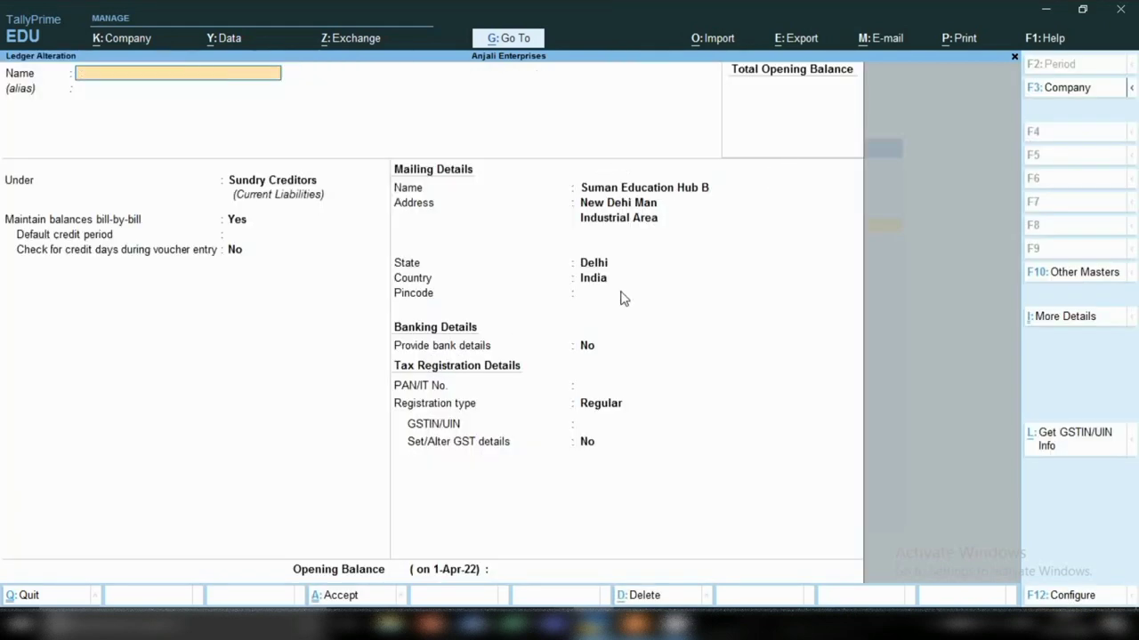
{"action": "key", "text": "Escape"}
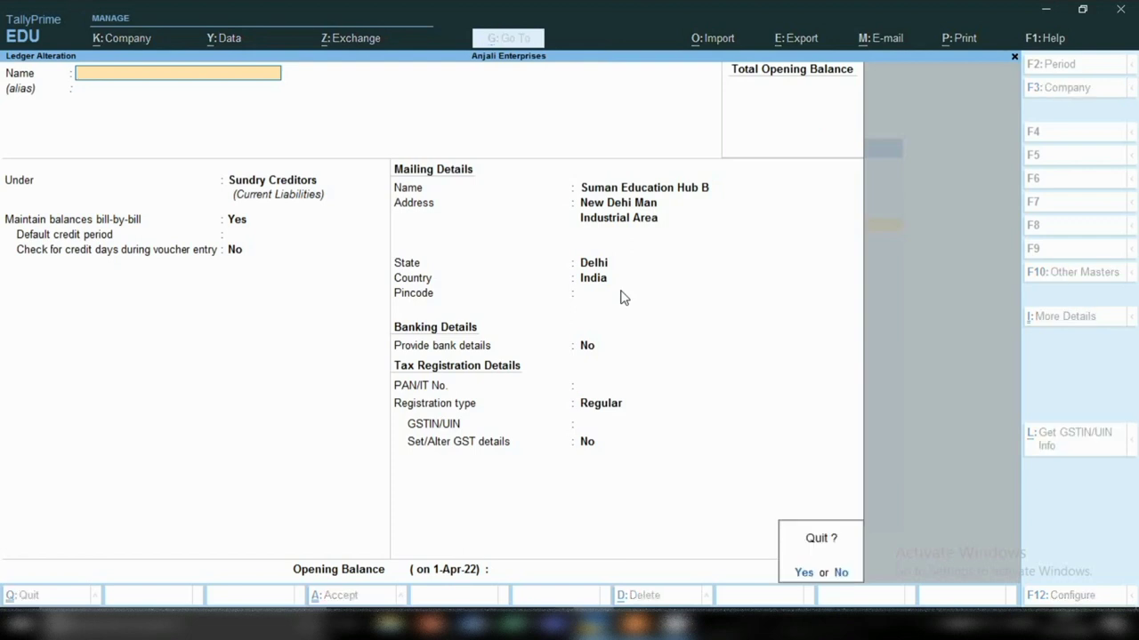
Step: Confirm leaving the form and open Suman Education Hub C for alteration
{"action": "key", "text": "y"}
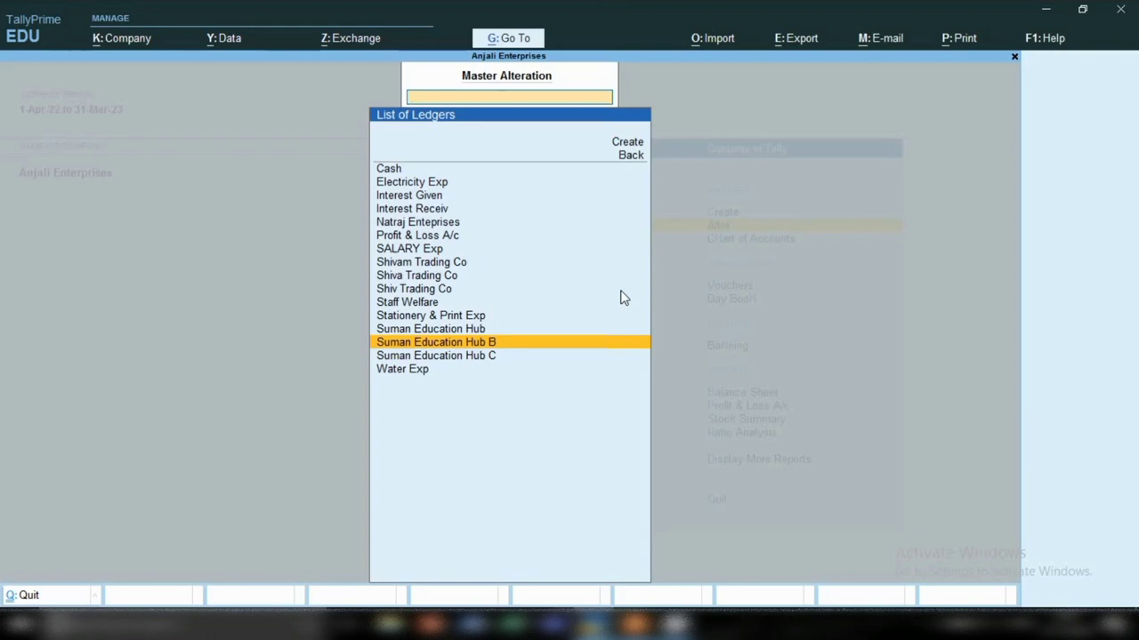
{"action": "key", "text": "Down"}
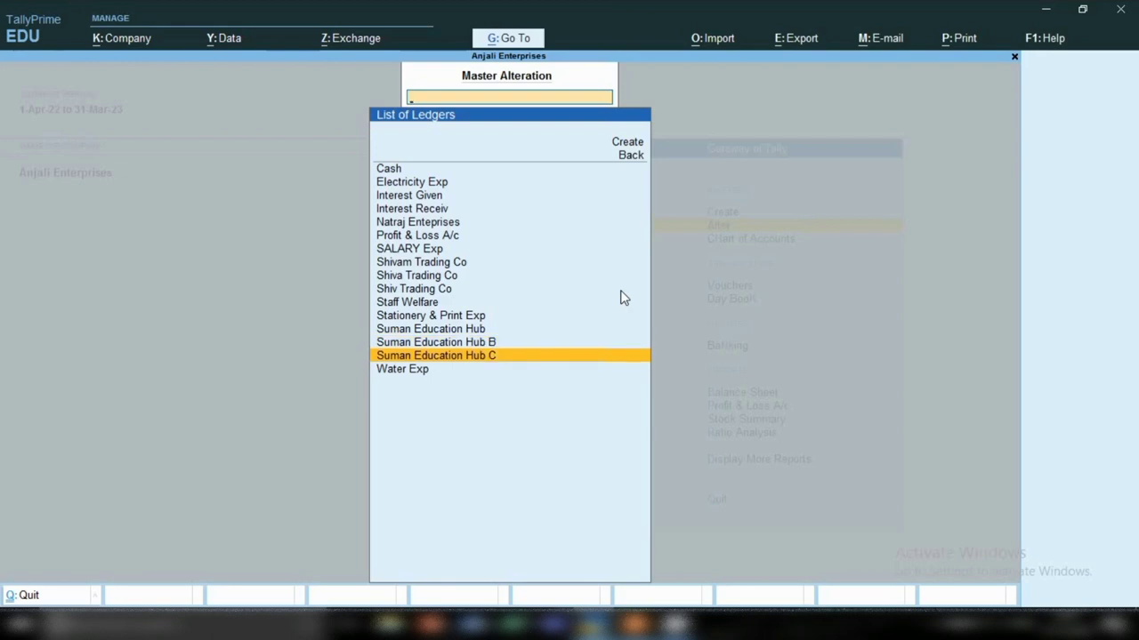
{"action": "key", "text": "Return"}
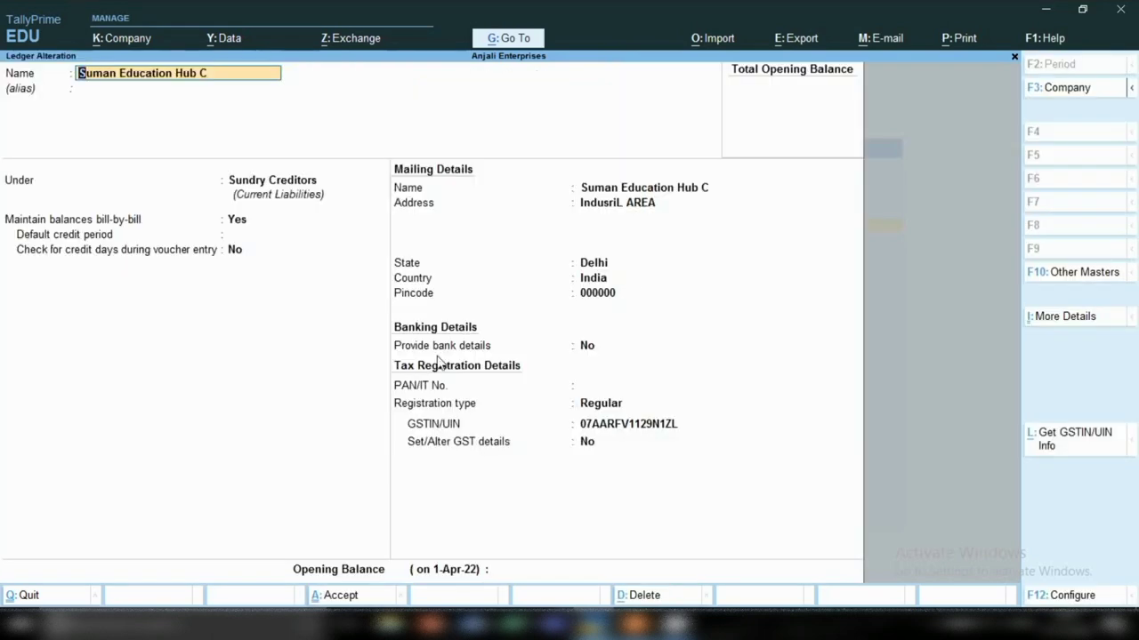
Step: Change its group from Sundry Creditors to Sundry Debtors and save with Ctrl+A
{"action": "left_click", "coordinate": [257, 183]}
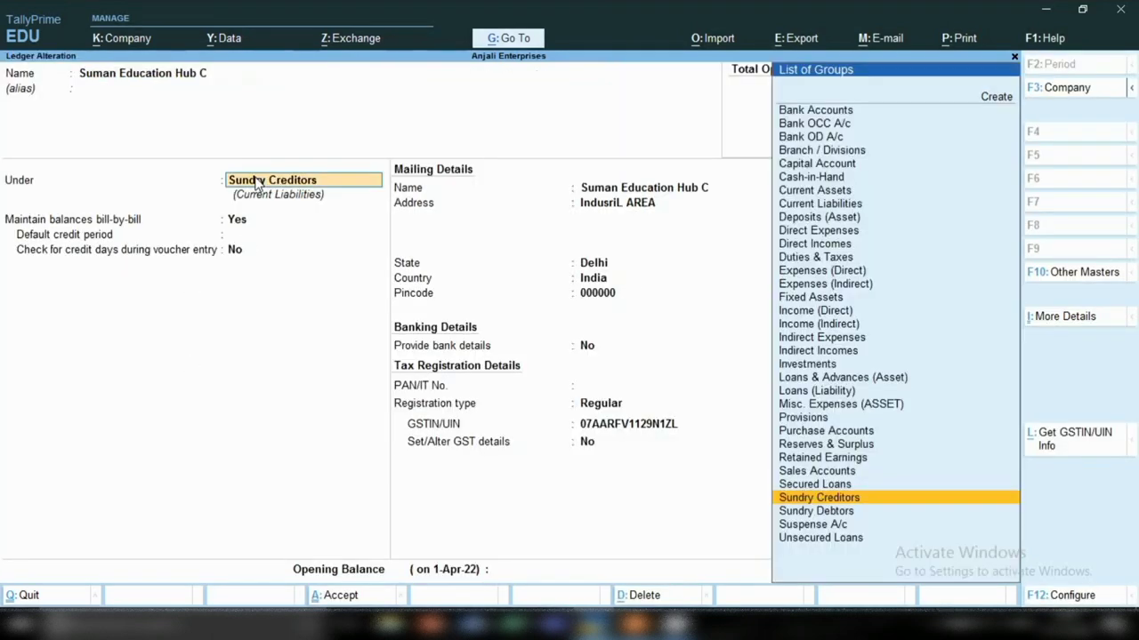
{"action": "key", "text": "Down"}
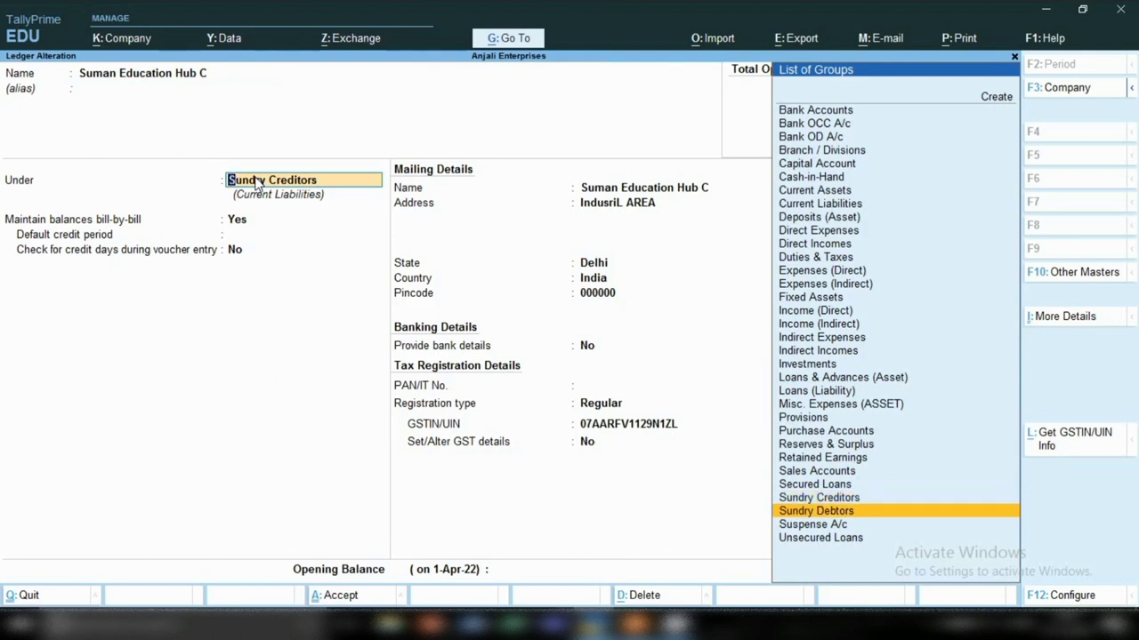
{"action": "key", "text": "Down"}
{"action": "key", "text": "Up"}
{"action": "key", "text": "Return"}
{"action": "key", "text": "ctrl"}
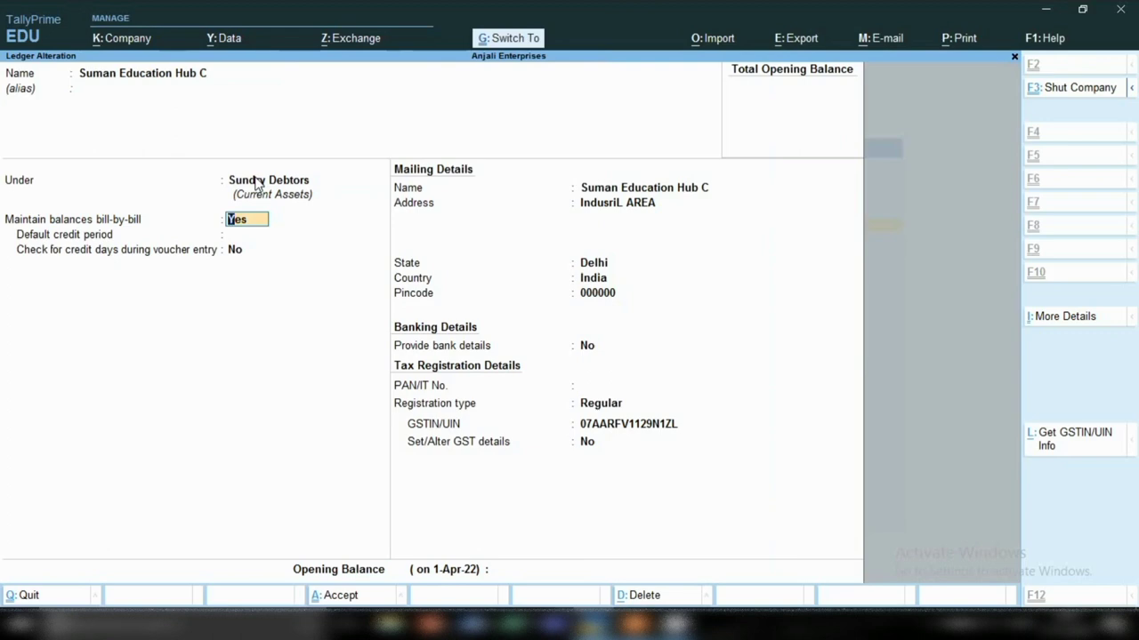
{"action": "key", "text": "ctrl+a"}
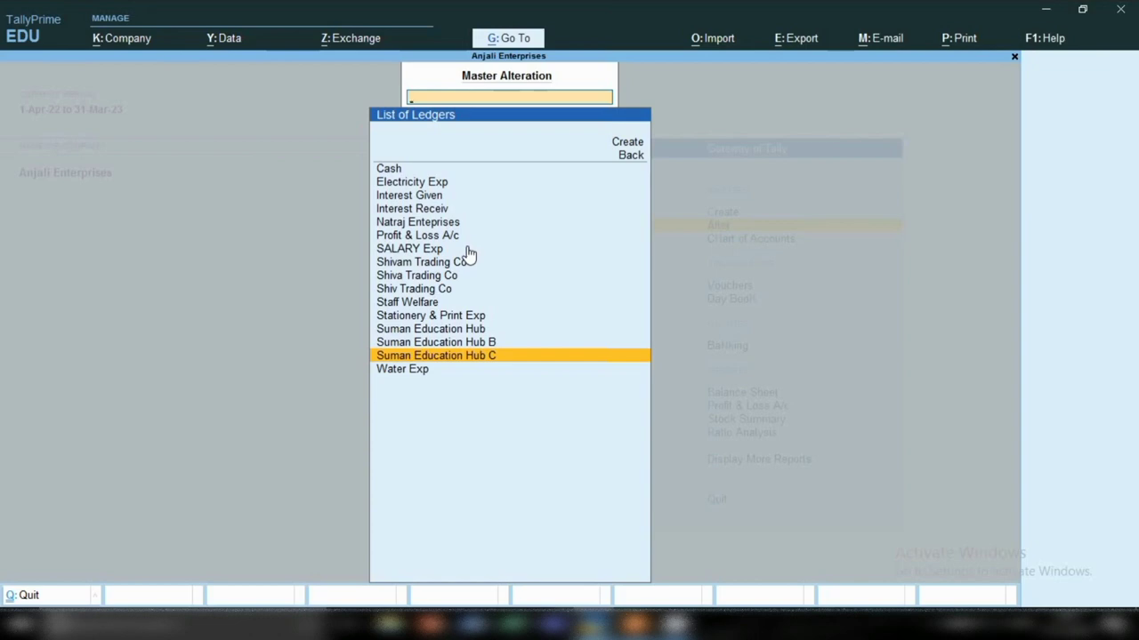
Step: Open the Interest Given ledger from Alter > List of Ledgers and request its deletion
{"action": "key", "text": "Escape"}
{"action": "key", "text": "Escape"}
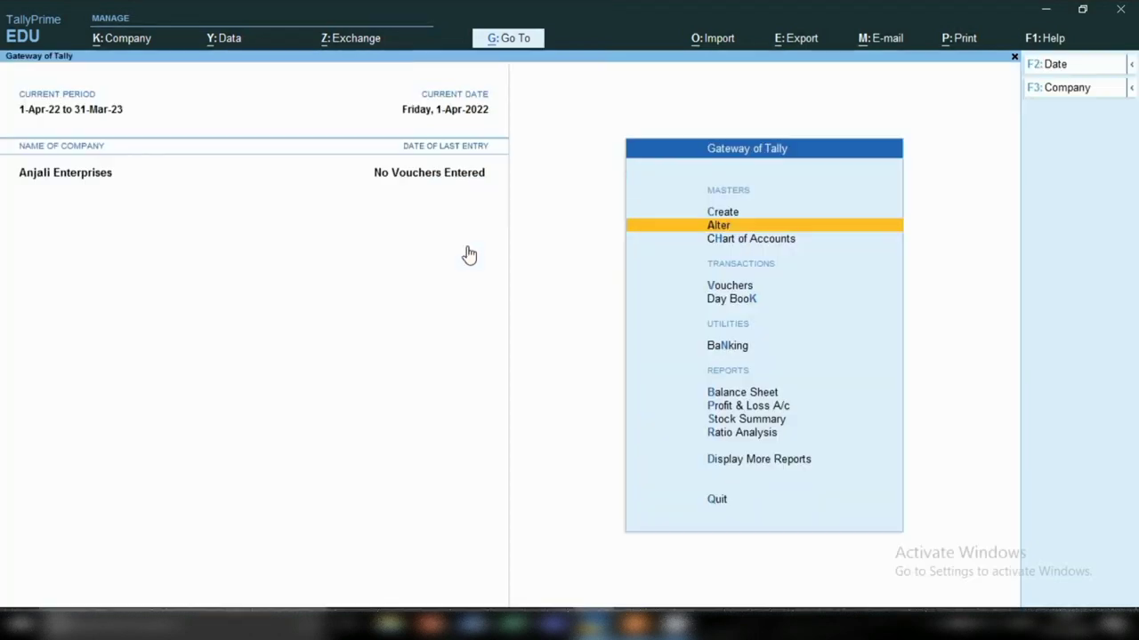
{"action": "key", "text": "Return"}
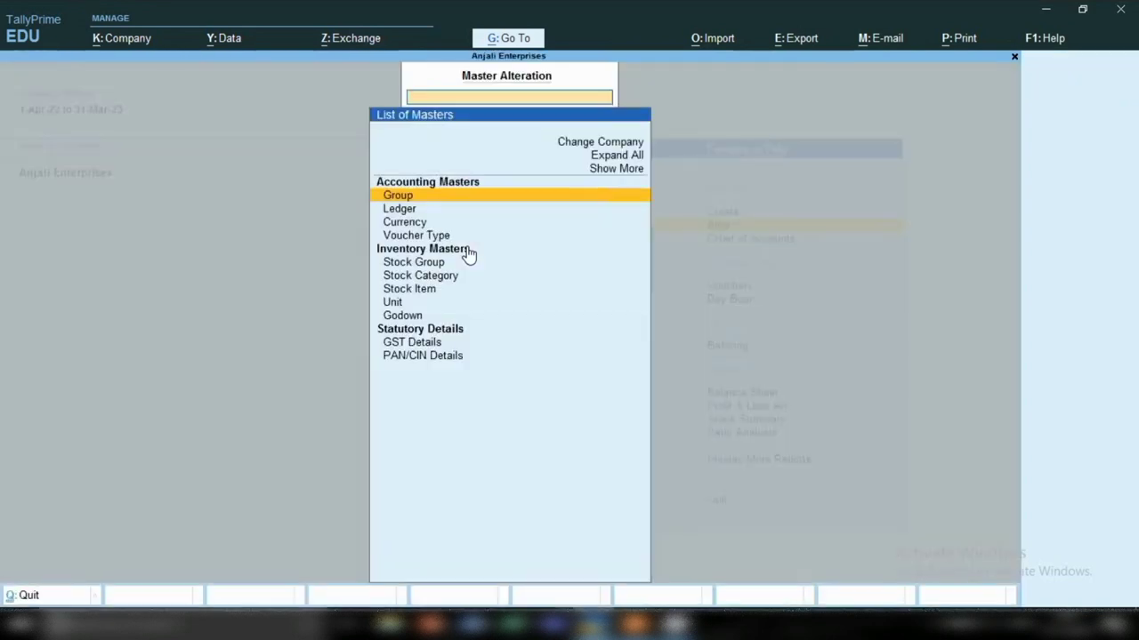
{"action": "key", "text": "Down"}
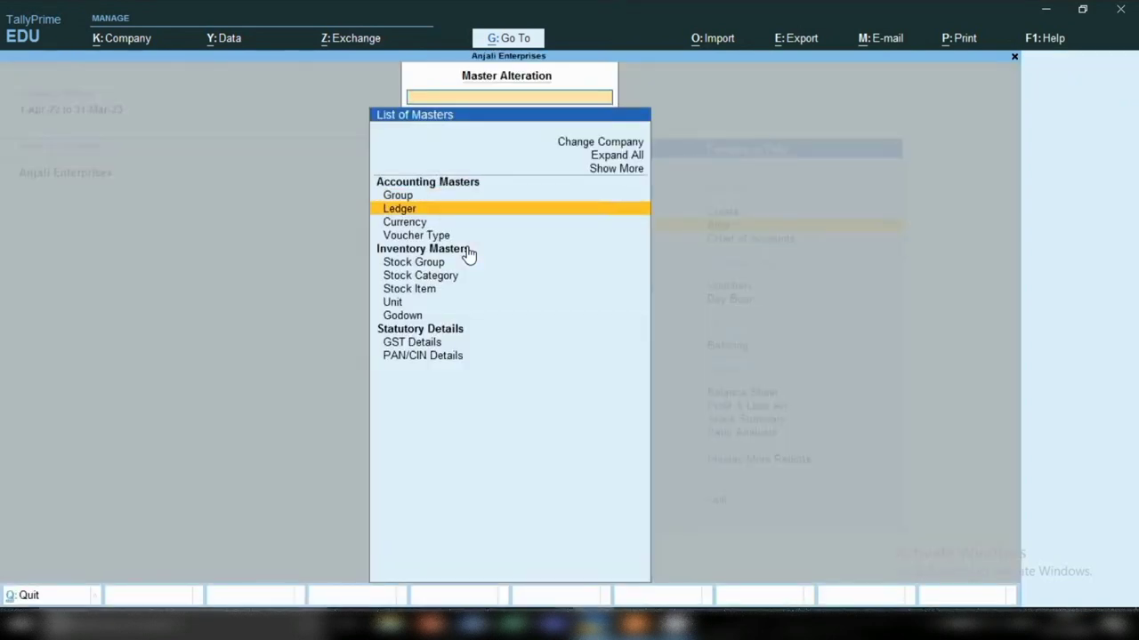
{"action": "key", "text": "Return"}
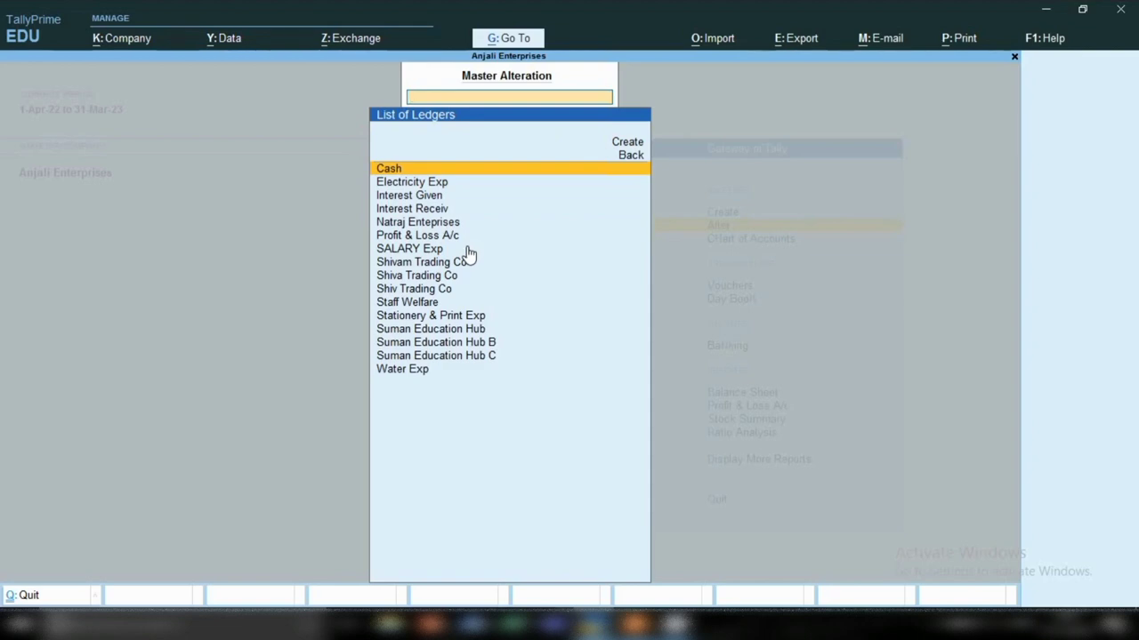
{"action": "key", "text": "Down"}
{"action": "key", "text": "Down"}
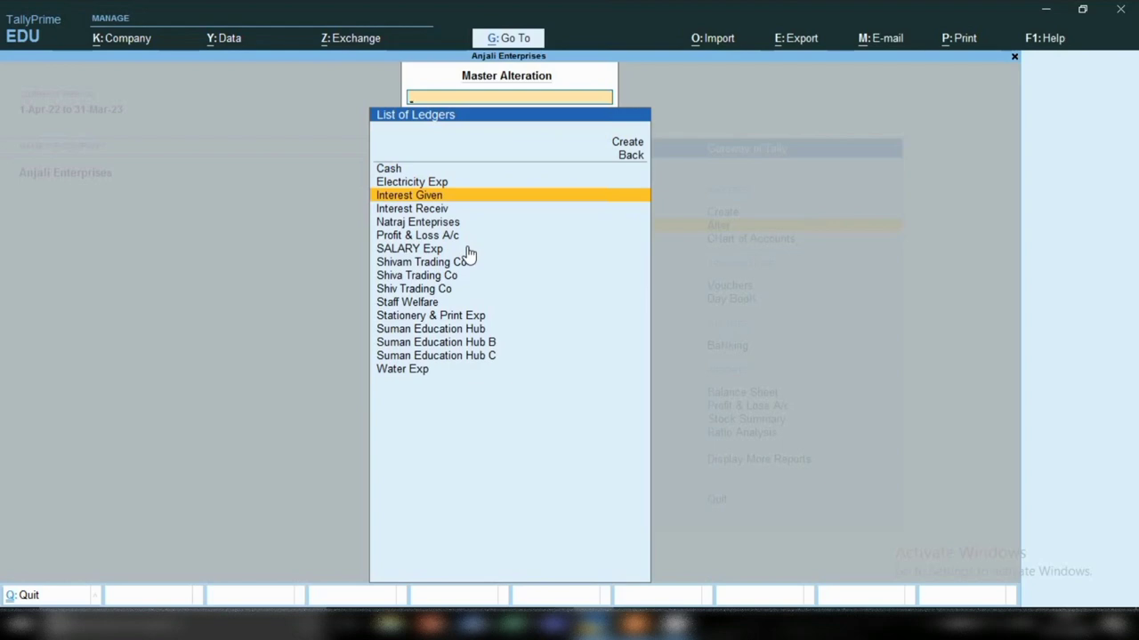
{"action": "key", "text": "Return"}
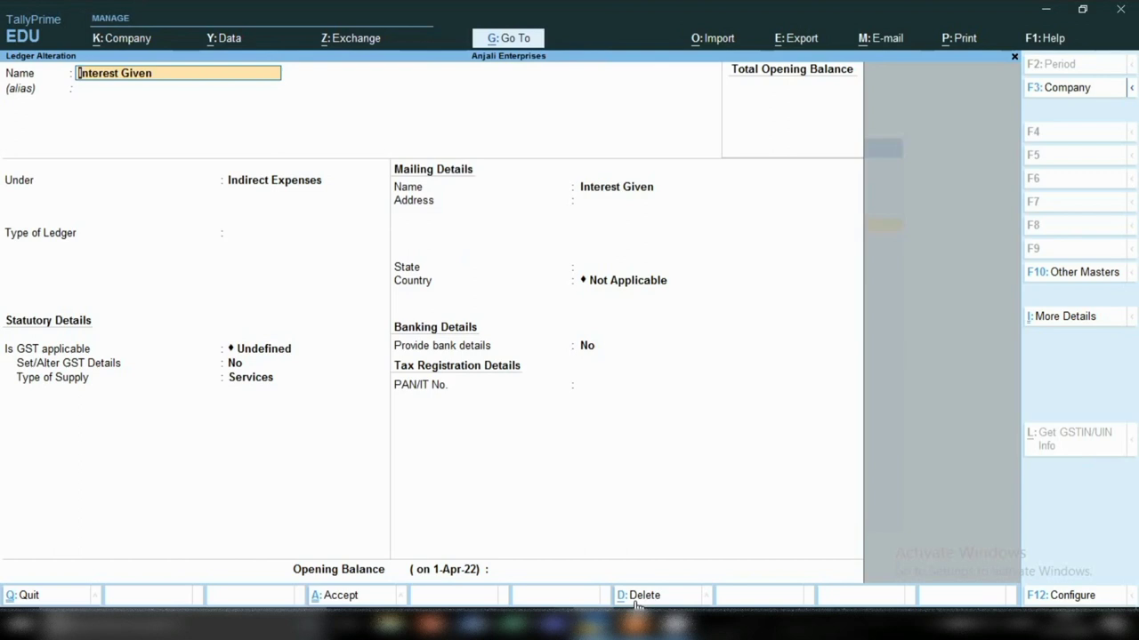
{"action": "left_click", "coordinate": [639, 596]}
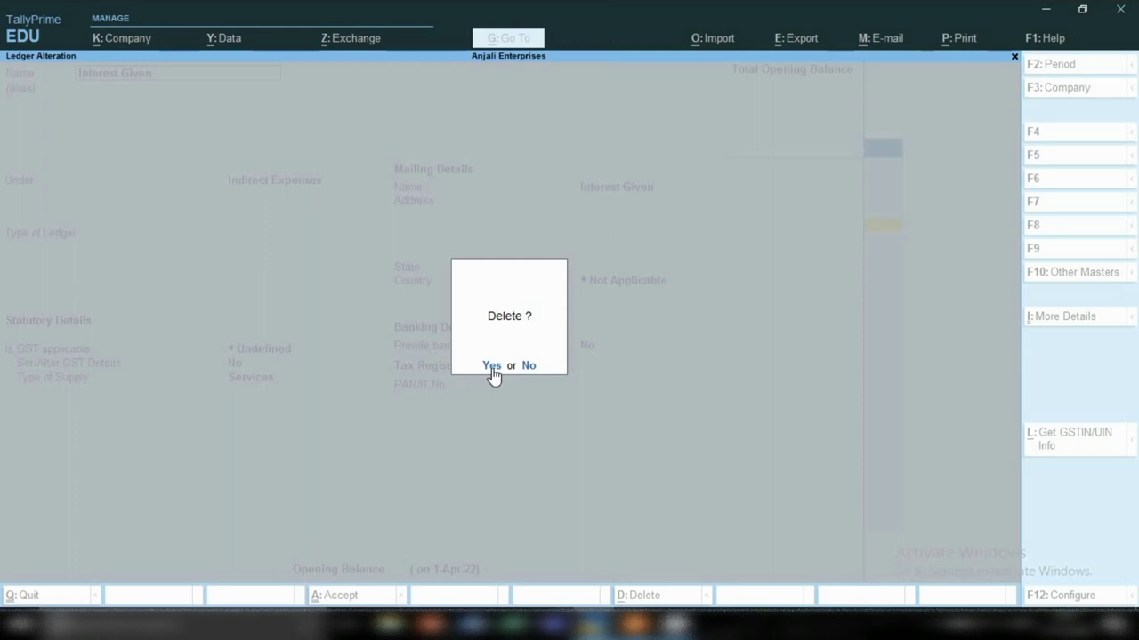
Step: Confirm deleting Interest Given and return to the Gateway of Tally
{"action": "left_click", "coordinate": [491, 369]}
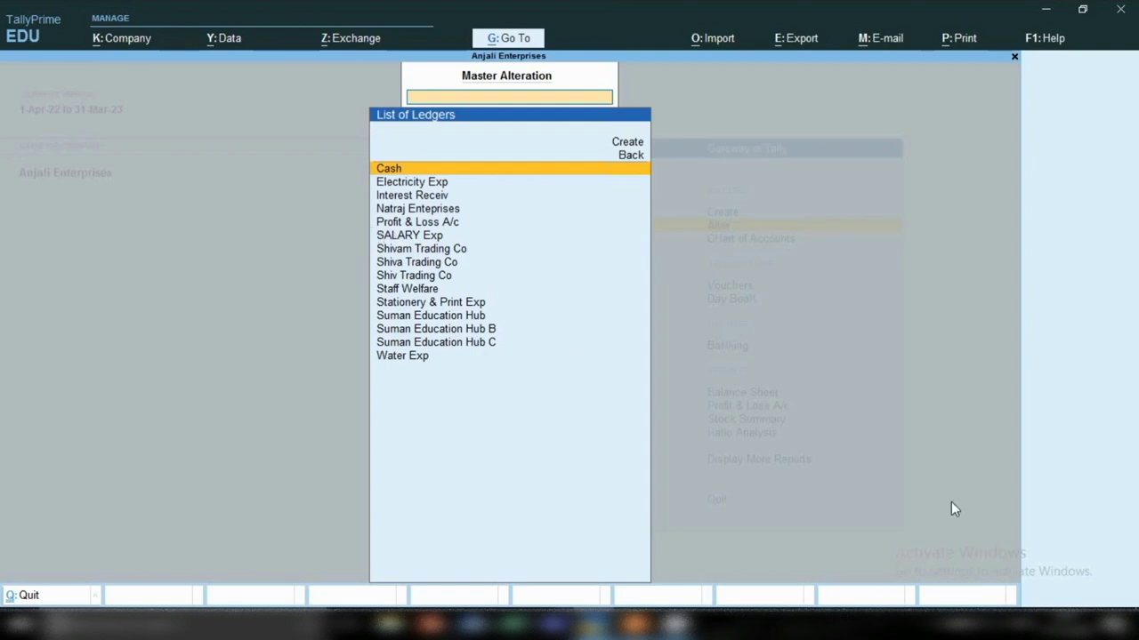
{"action": "left_click", "coordinate": [934, 628]}
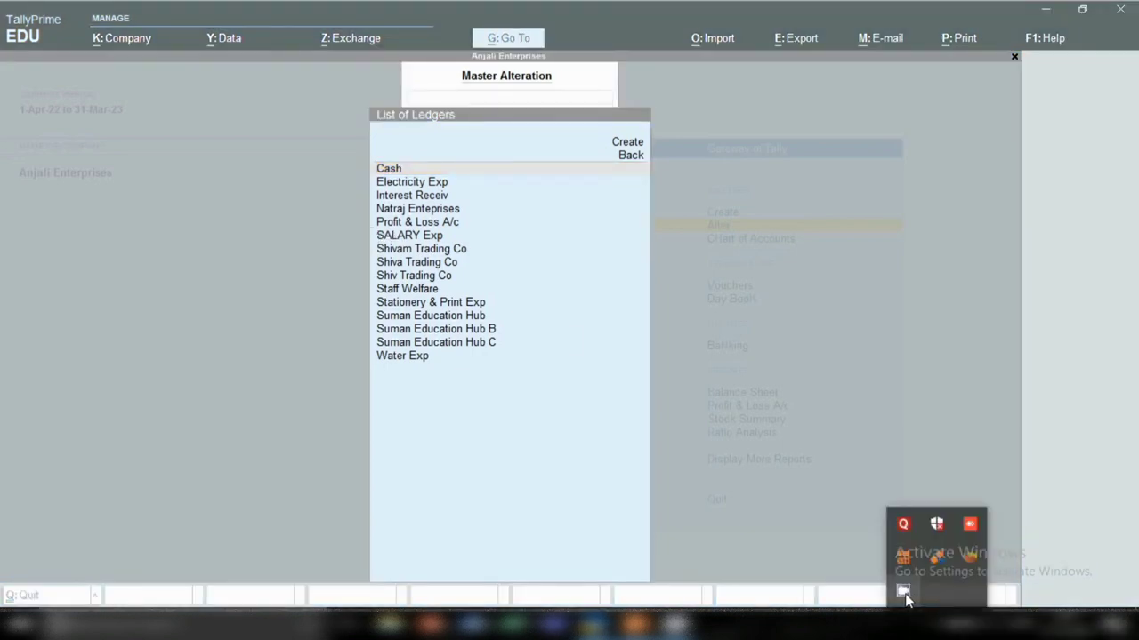
{"action": "right_click", "coordinate": [901, 590]}
{"action": "left_click", "coordinate": [967, 557]}
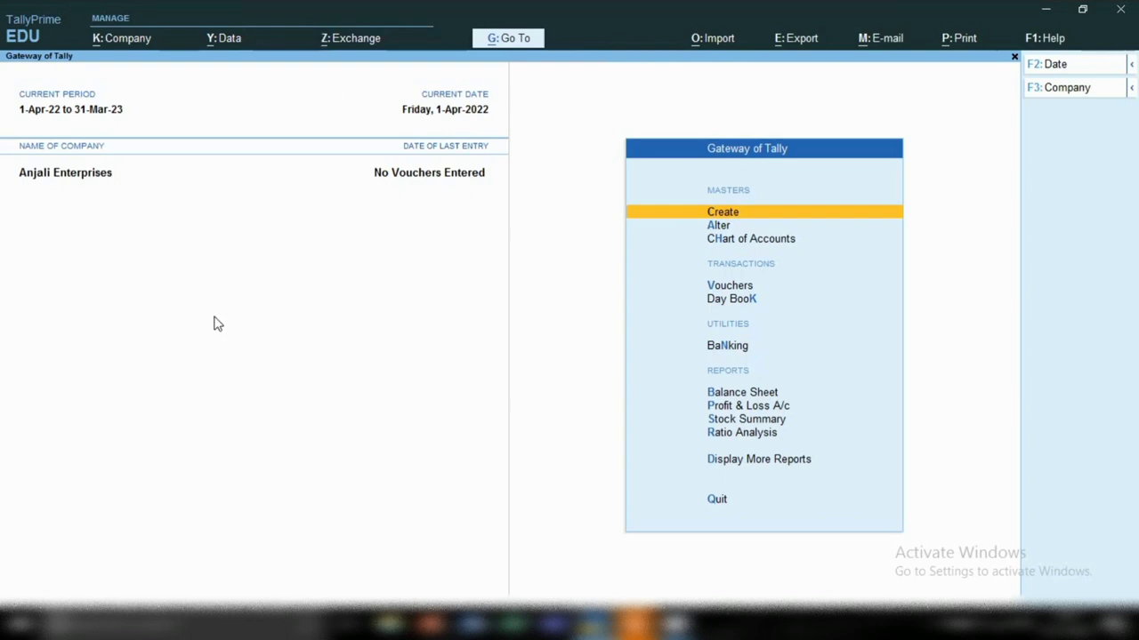
Step: Open the Statistics report via Display More Reports (D, then S)
{"action": "key", "text": "d"}
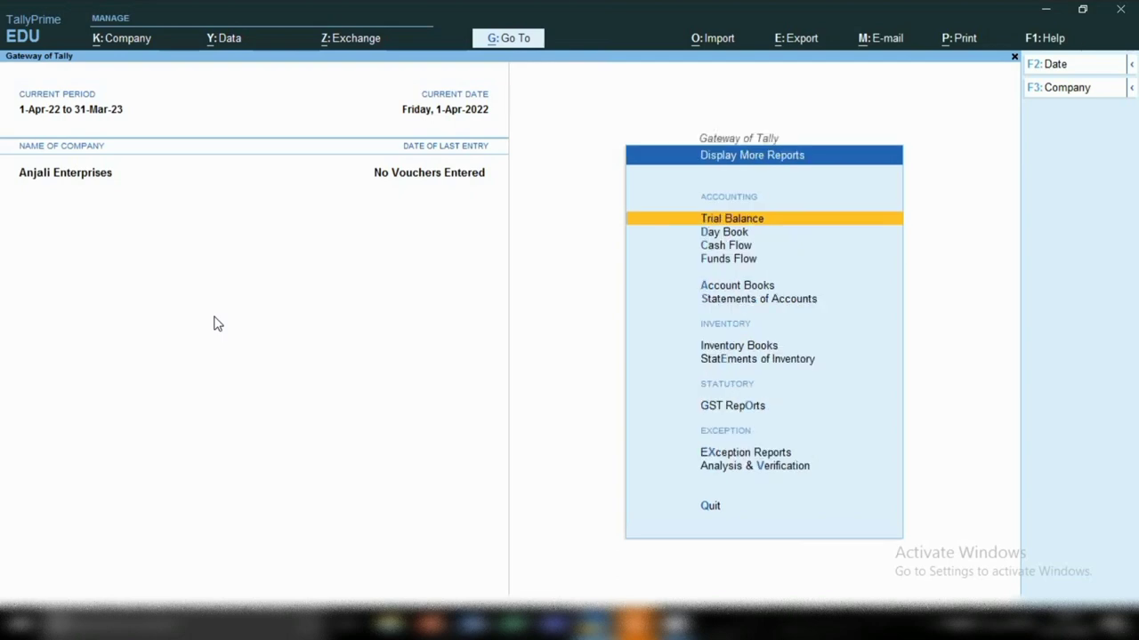
{"action": "key", "text": "s"}
{"action": "key", "text": "s"}
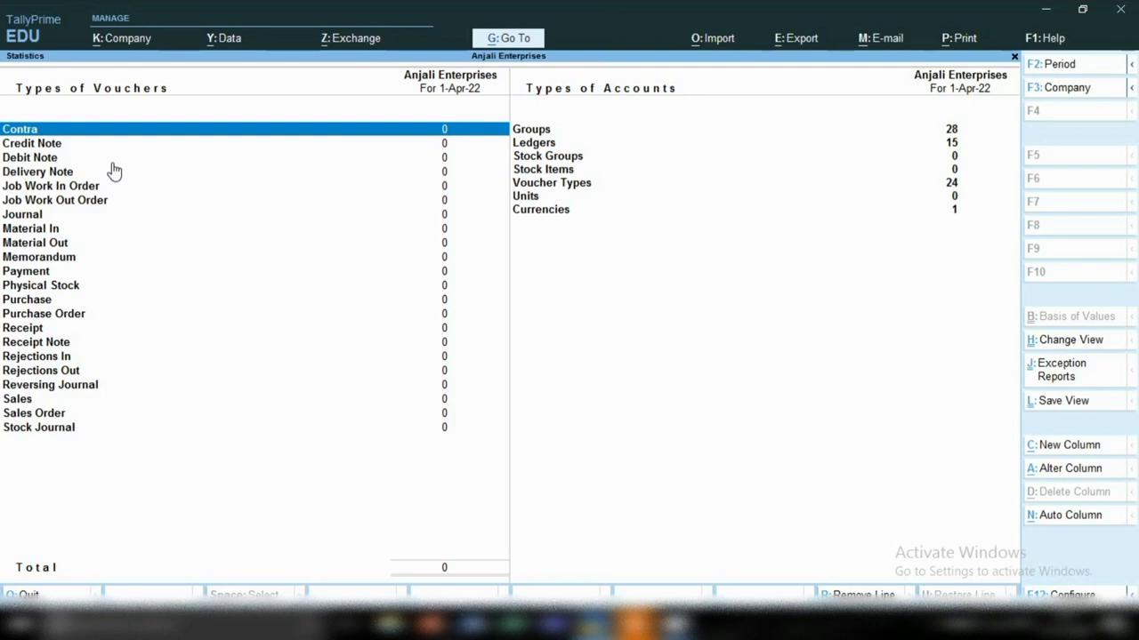
{"action": "key", "text": "Return"}
{"action": "key", "text": "Down"}
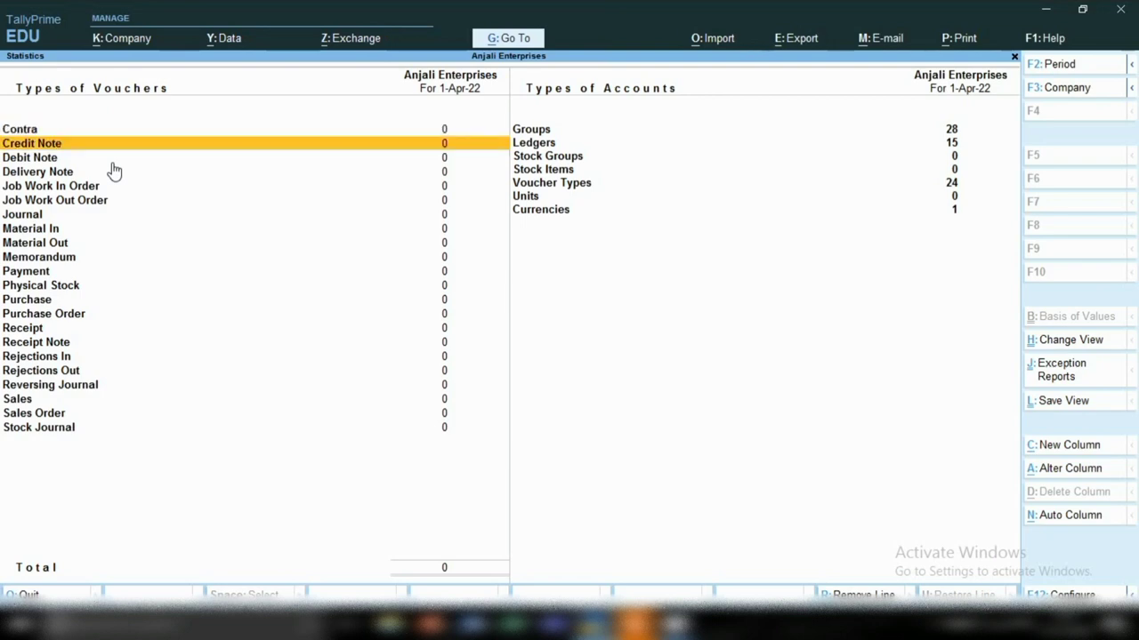
{"action": "key", "text": "Return"}
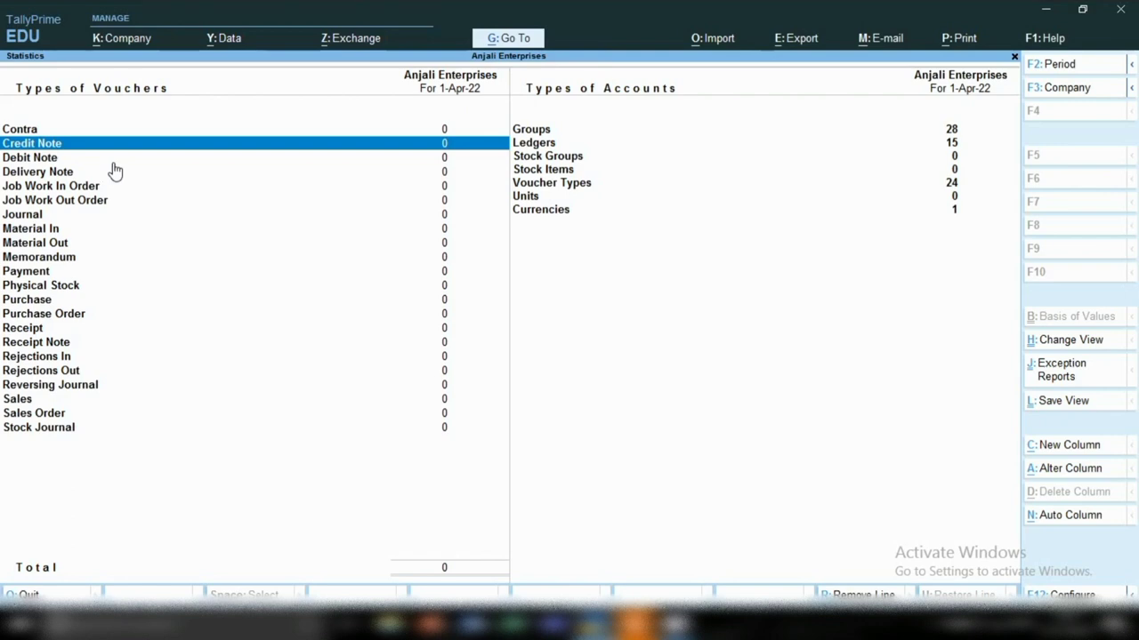
{"action": "left_click", "coordinate": [113, 163]}
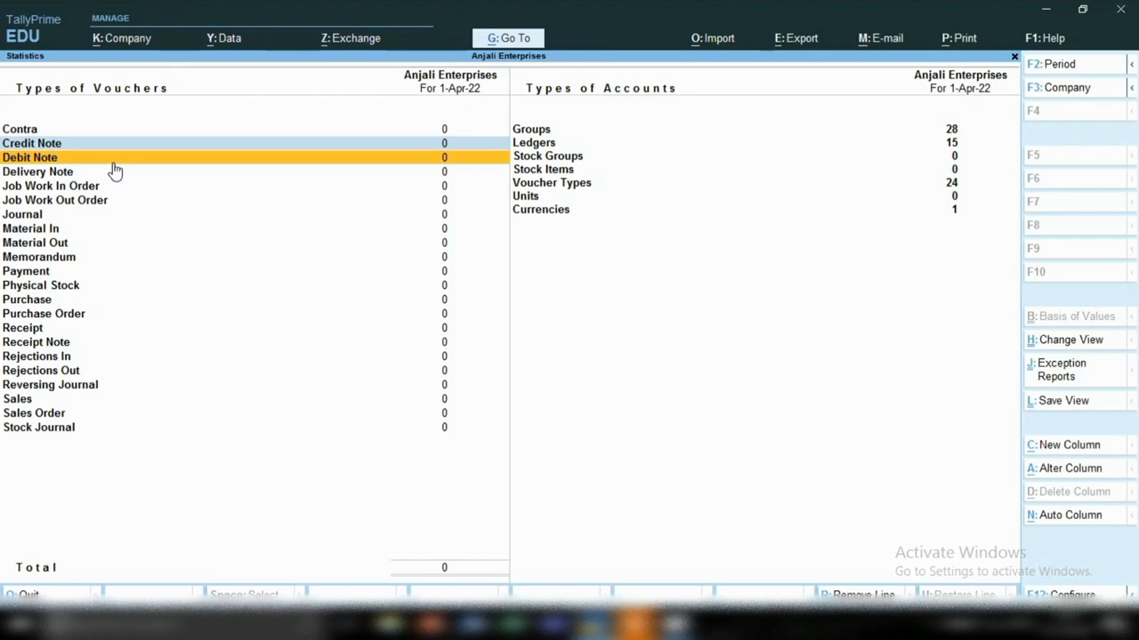
{"action": "key", "text": "Up"}
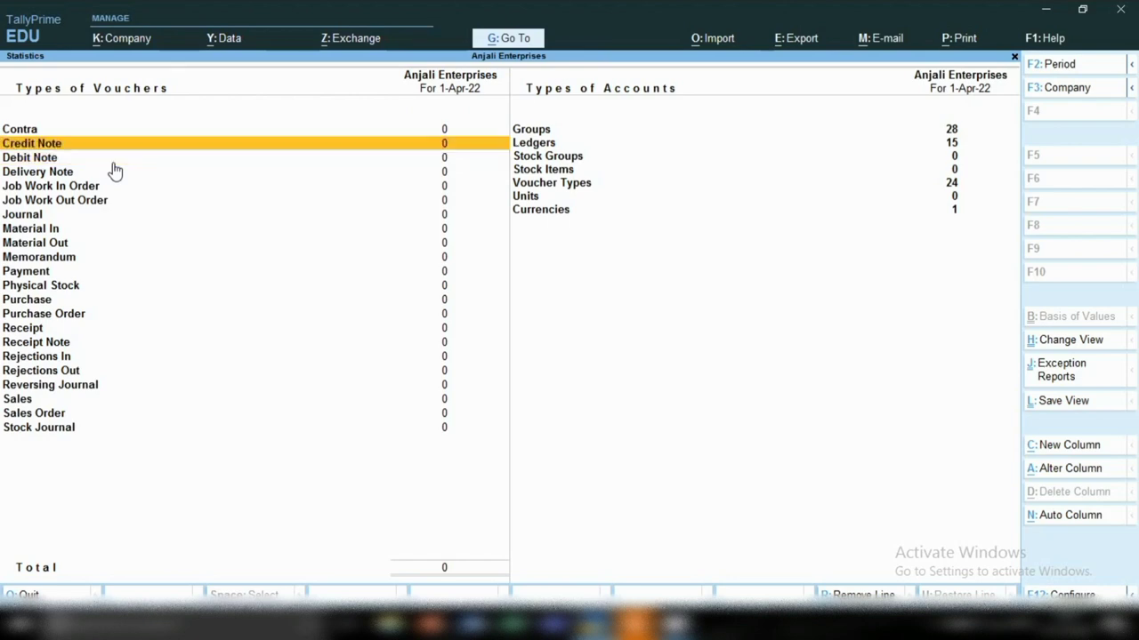
{"action": "key", "text": "Down"}
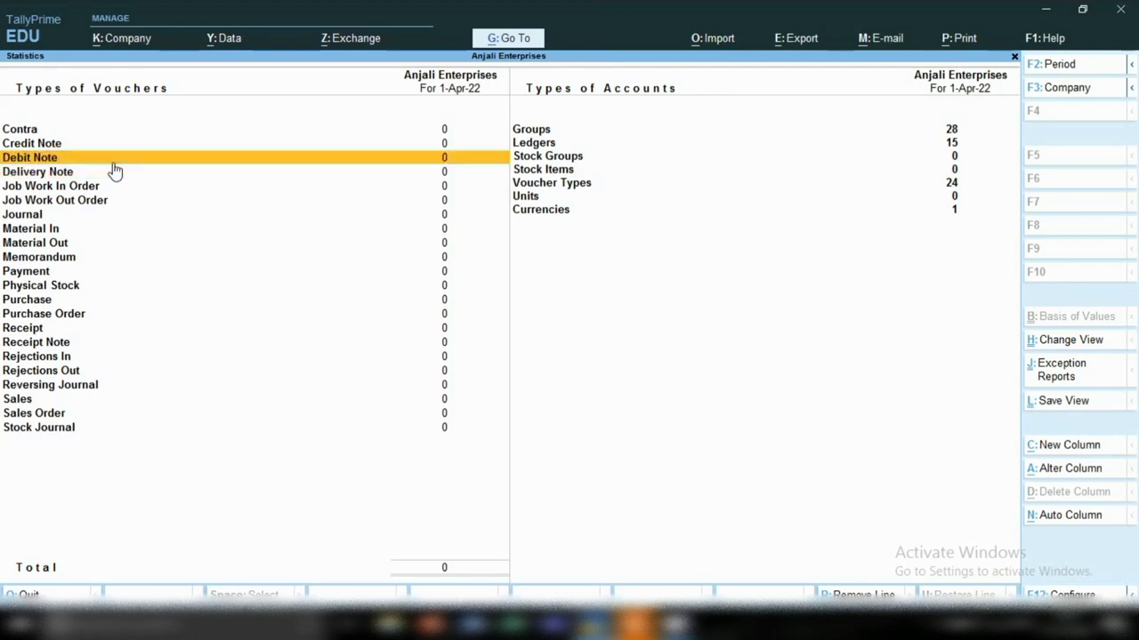
{"action": "left_click", "coordinate": [114, 171]}
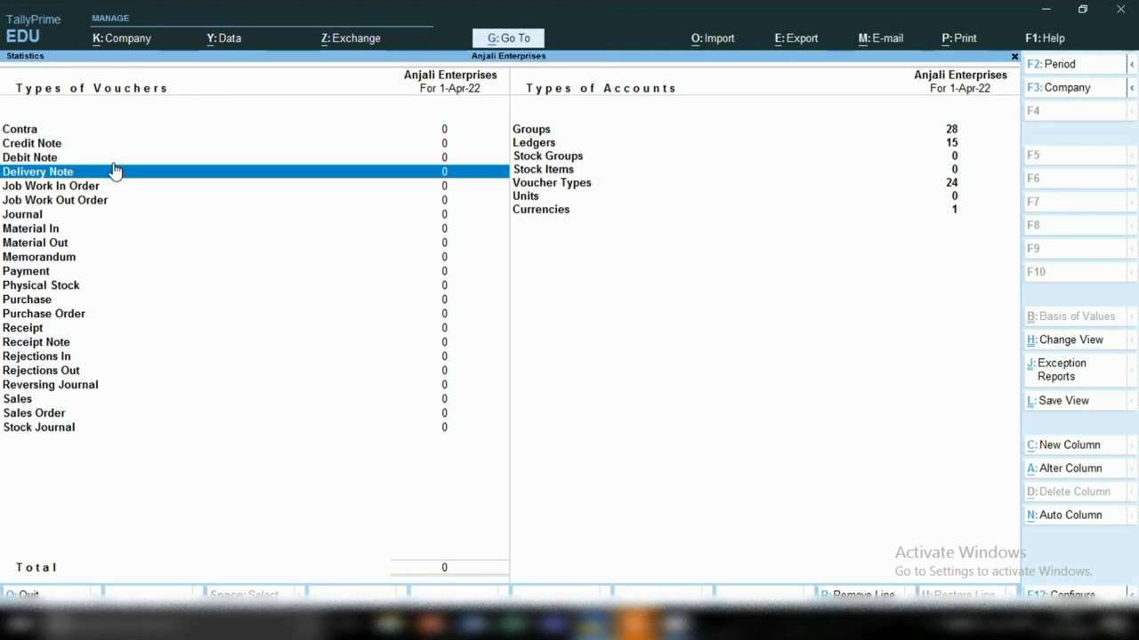
{"action": "left_click", "coordinate": [113, 171]}
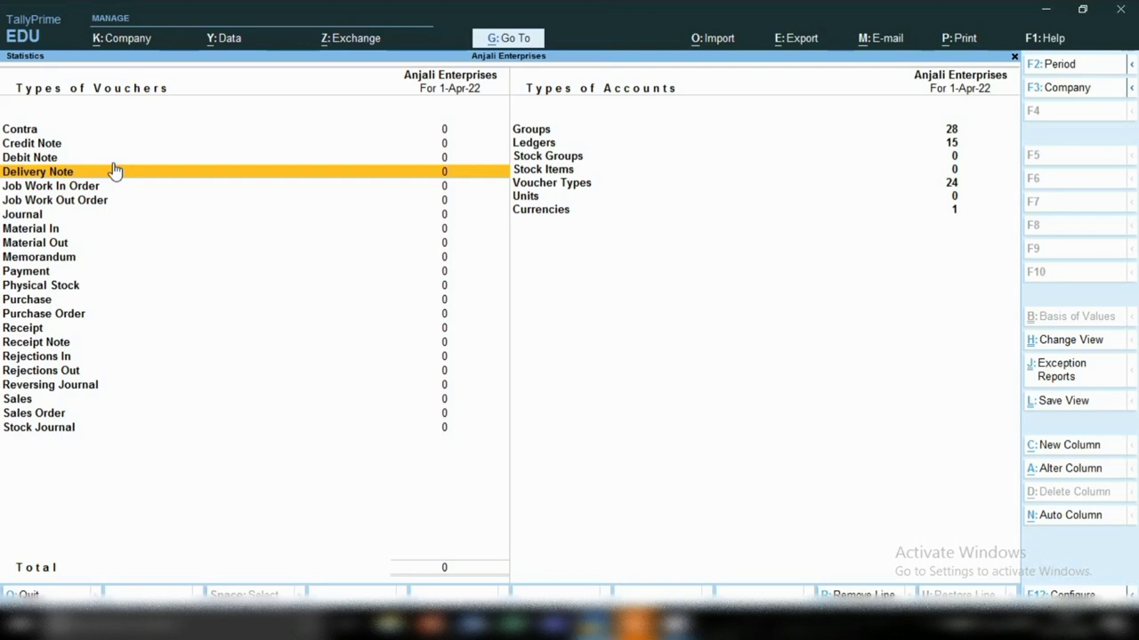
{"action": "key", "text": "Down"}
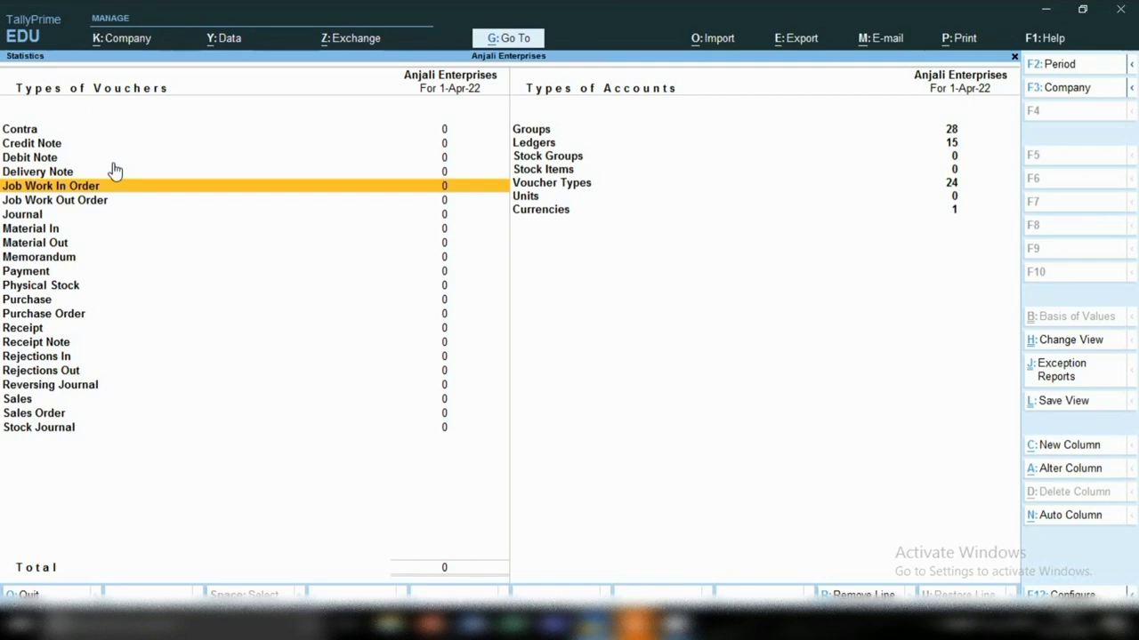
{"action": "key", "text": "Down"}
{"action": "key", "text": "Down"}
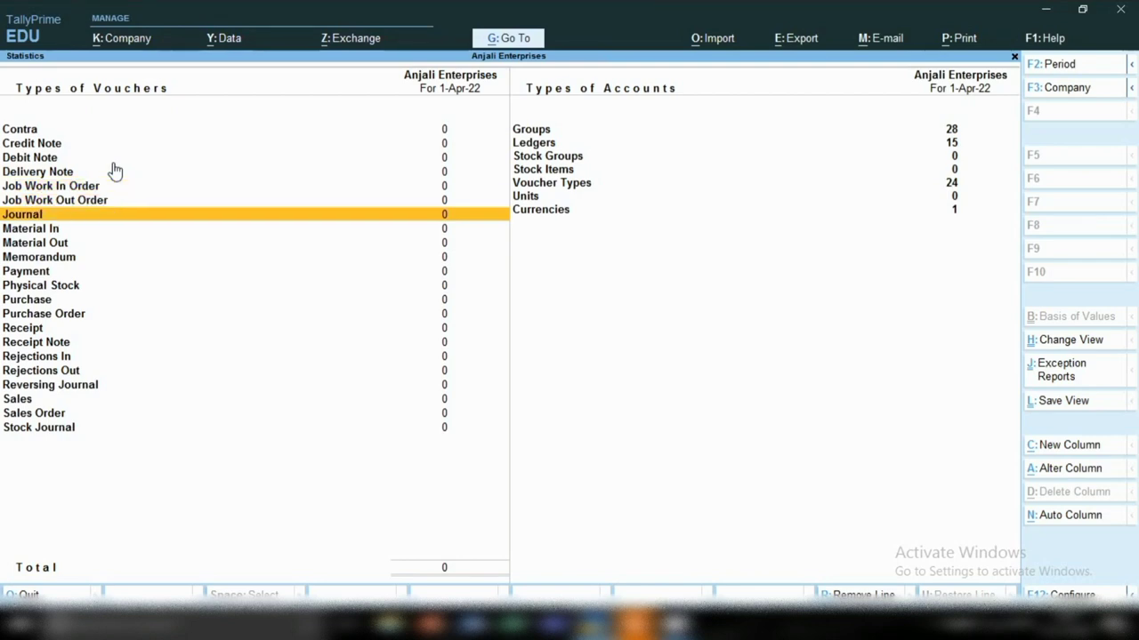
{"action": "key", "text": "Return"}
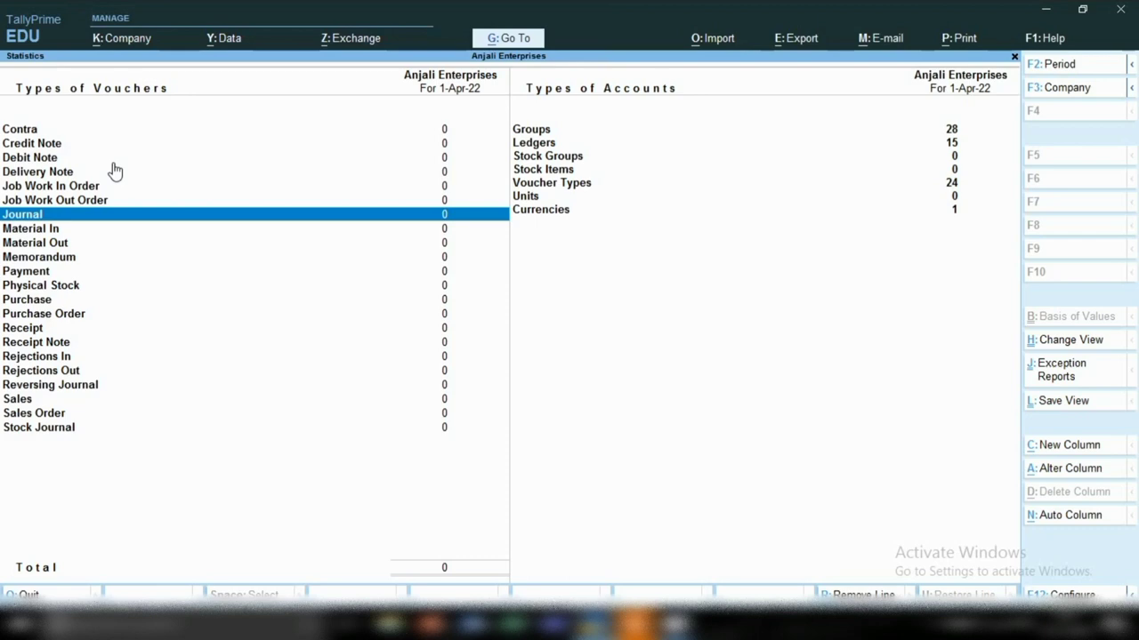
{"action": "key", "text": "Return"}
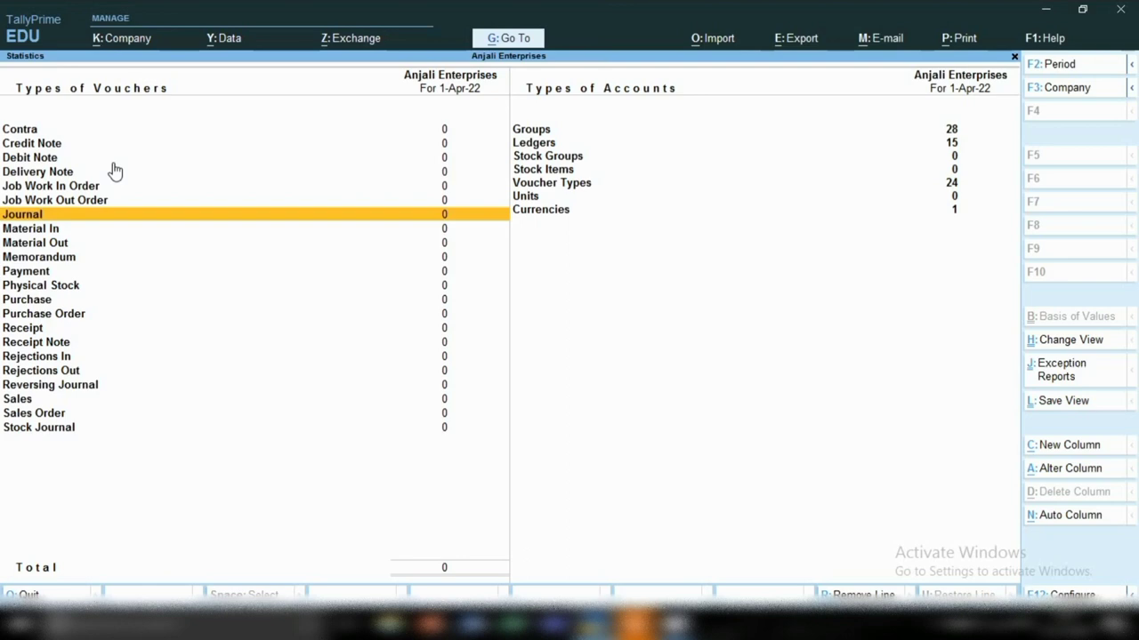
{"action": "key", "text": "Down"}
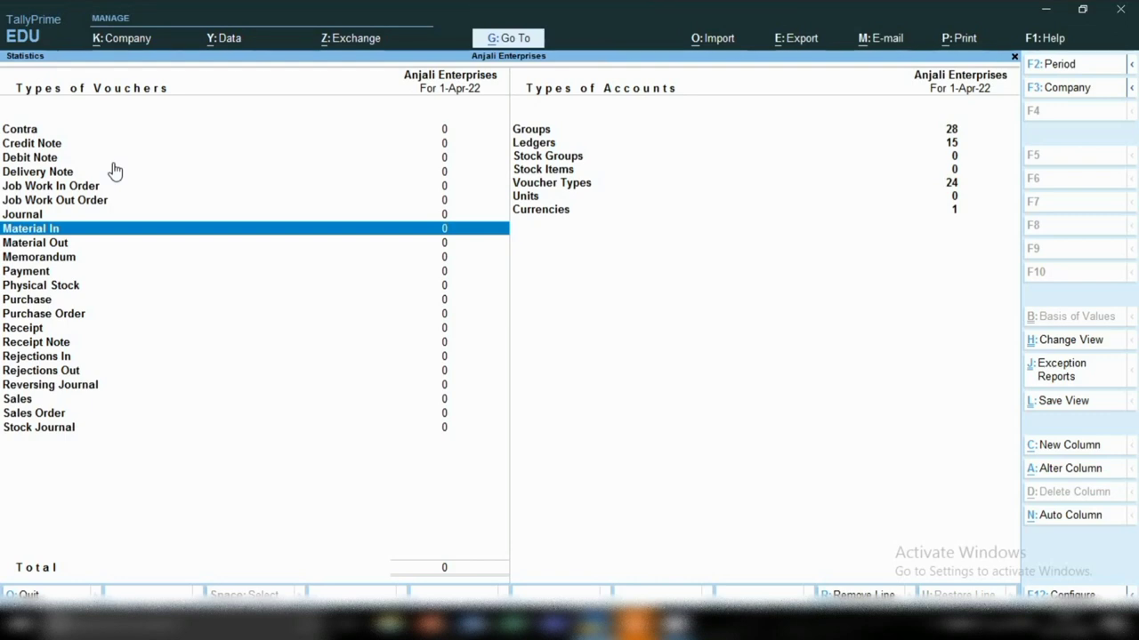
{"action": "key", "text": "Return"}
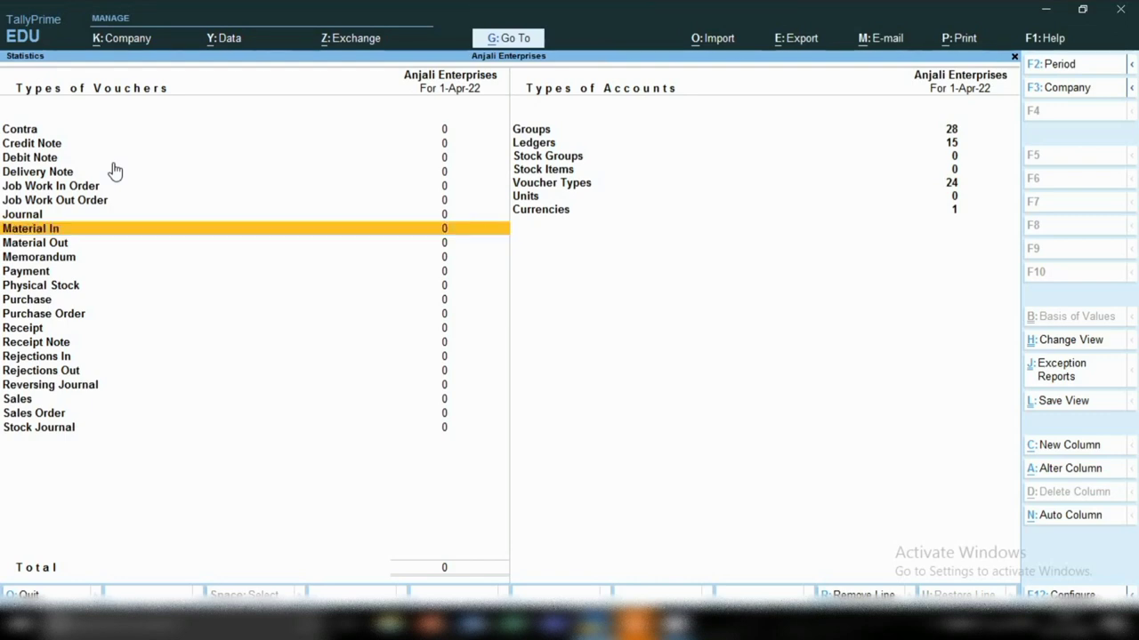
{"action": "key", "text": "Down"}
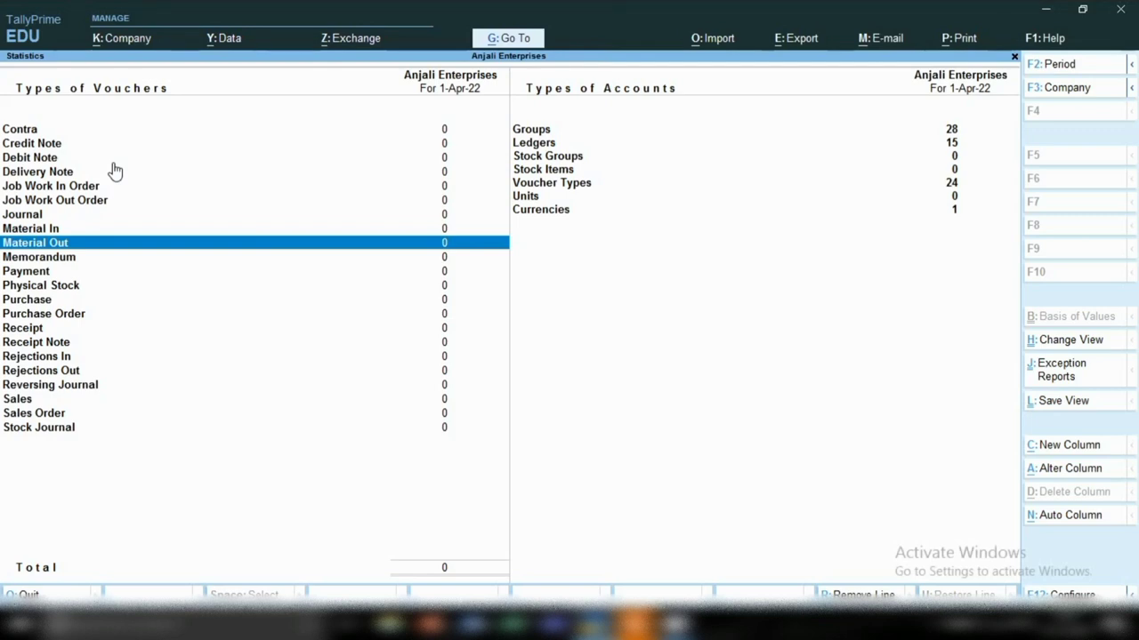
{"action": "key", "text": "Return"}
{"action": "key", "text": "Down"}
{"action": "key", "text": "Down"}
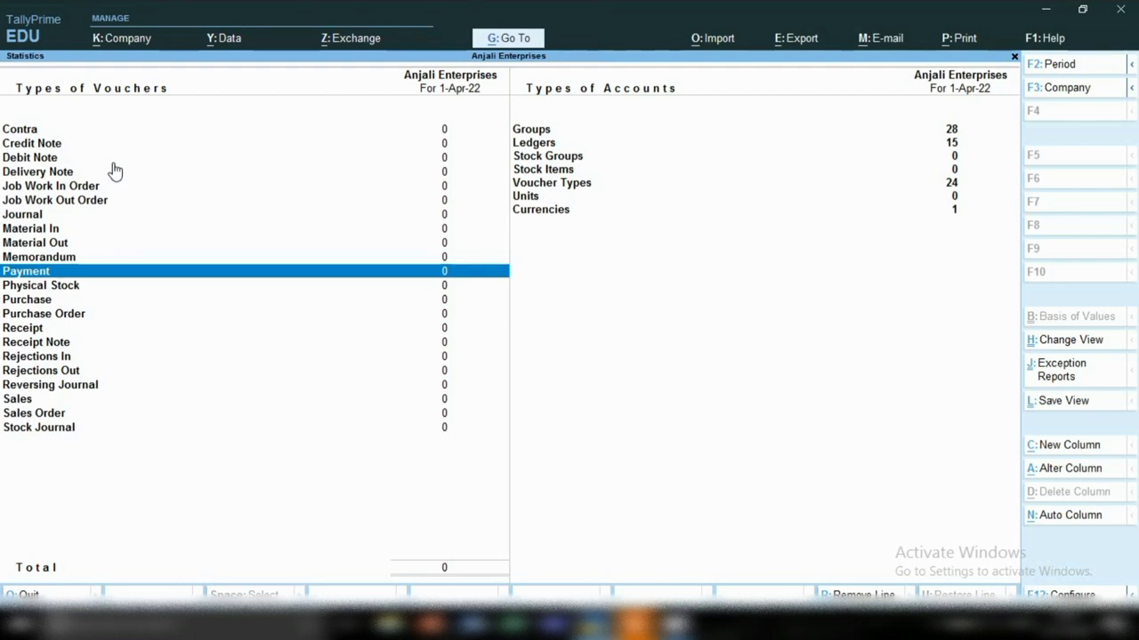
{"action": "key", "text": "Return"}
{"action": "key", "text": "Down"}
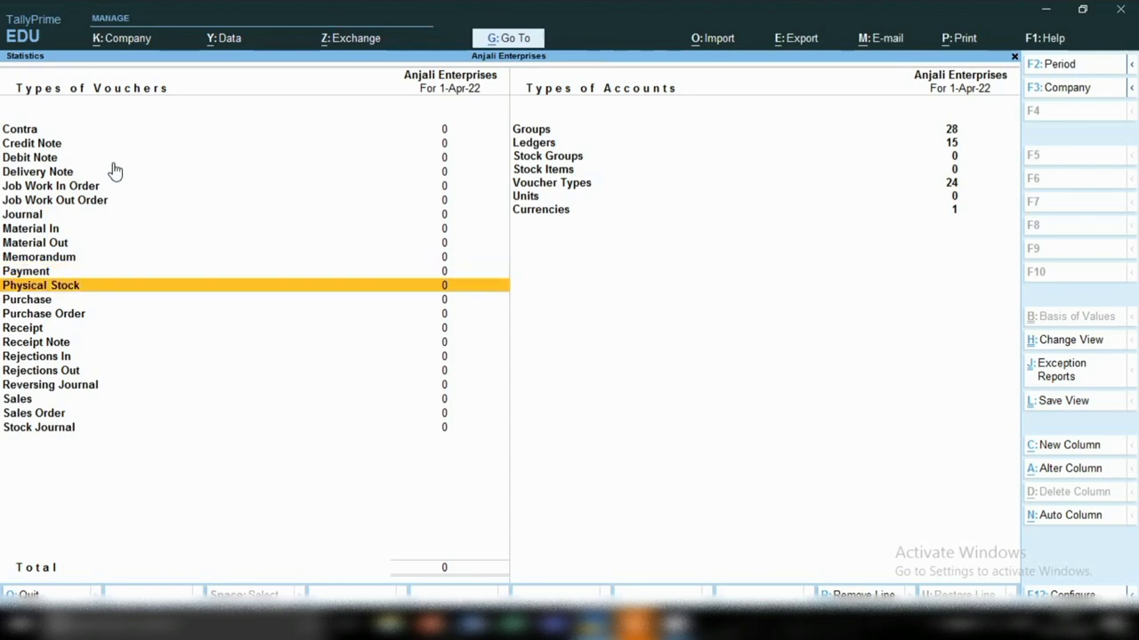
{"action": "key", "text": "Return"}
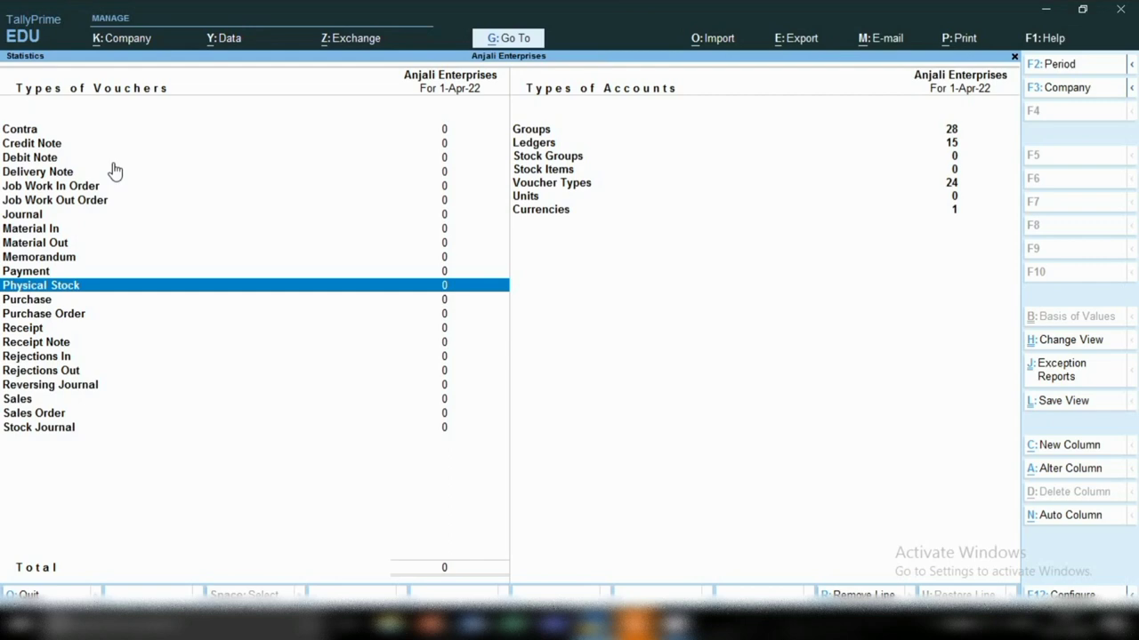
{"action": "key", "text": "Return"}
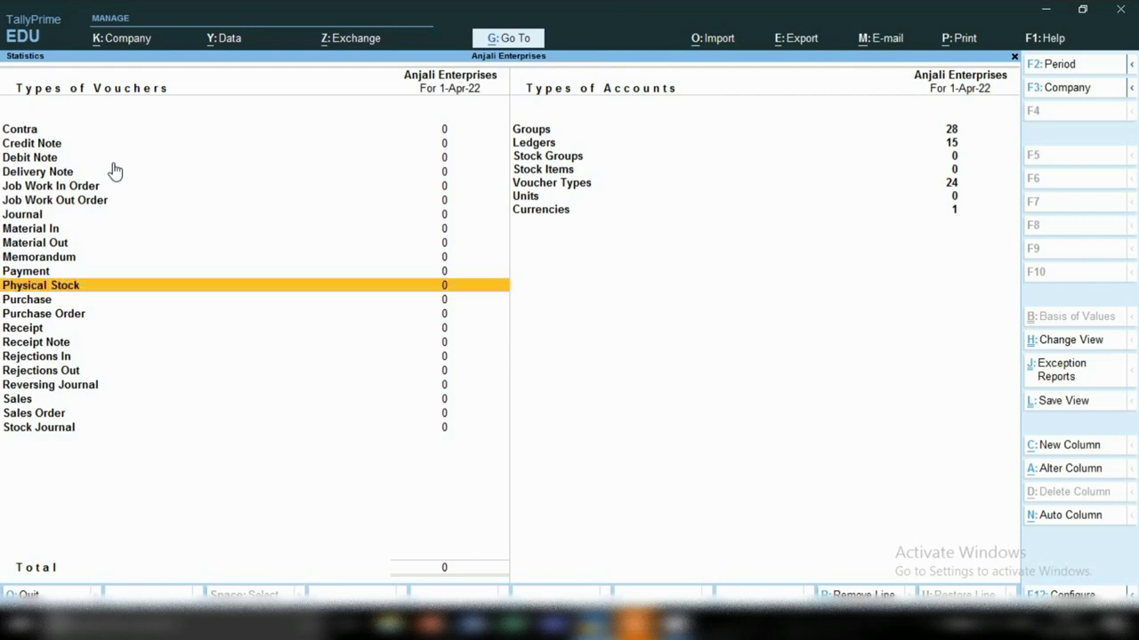
{"action": "key", "text": "Down"}
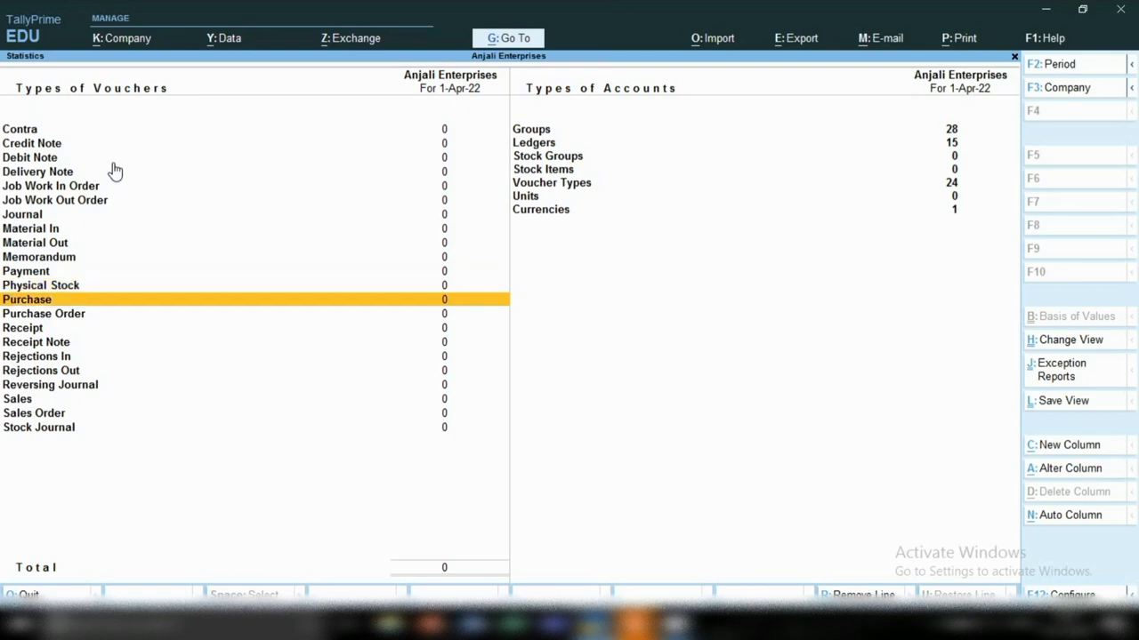
{"action": "key", "text": "Return"}
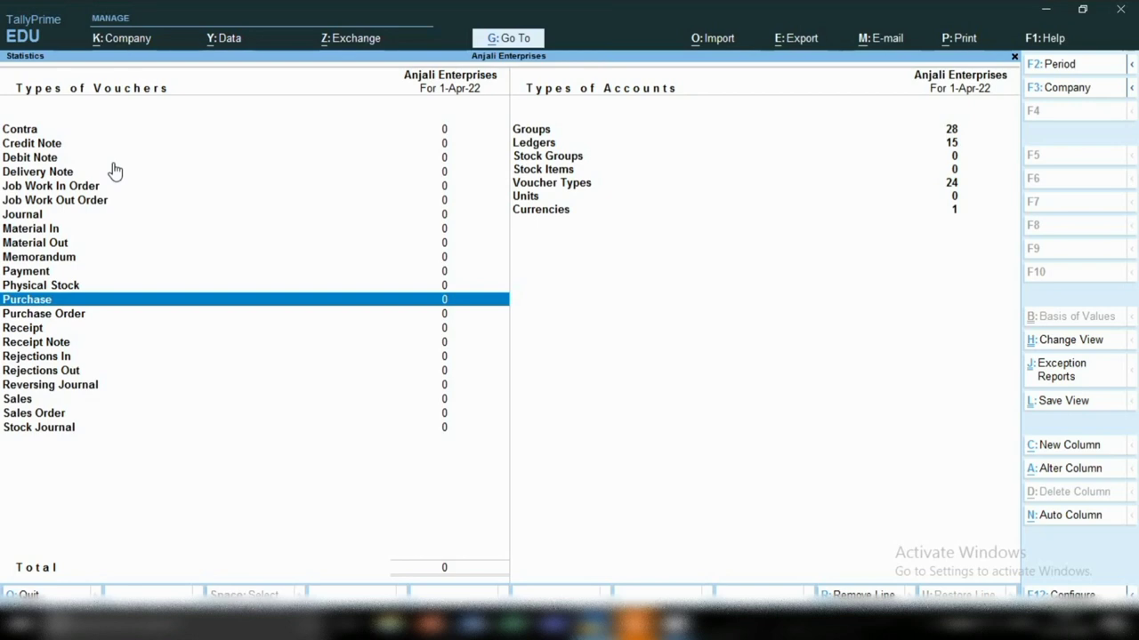
{"action": "key", "text": "Return"}
{"action": "key", "text": "Down"}
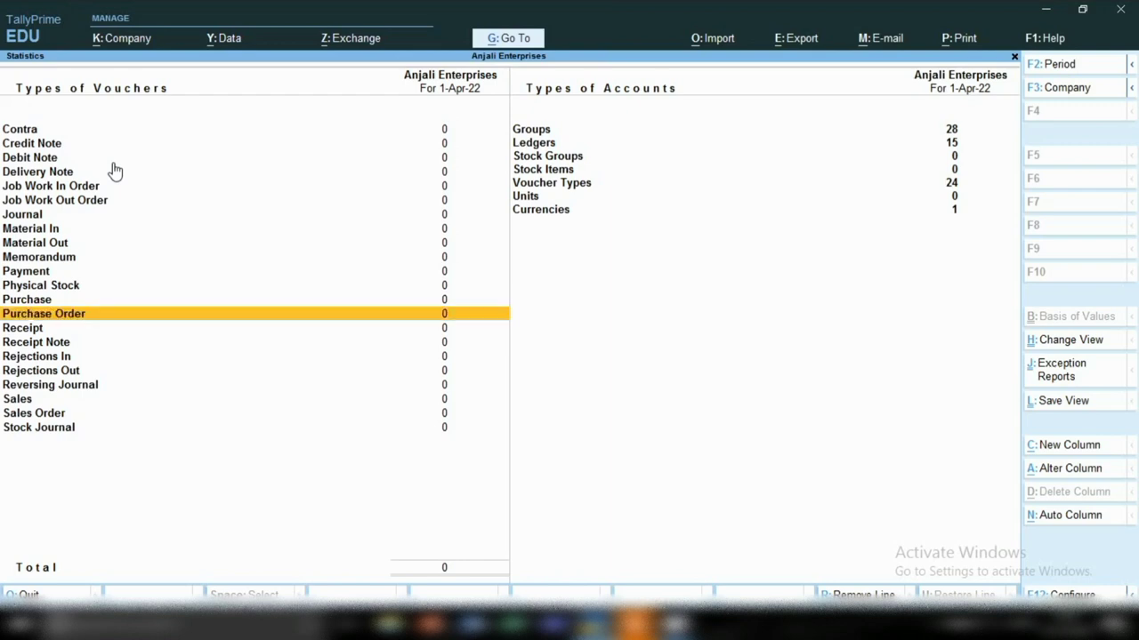
Step: Review voucher counts from Receipt through Stock Journal, all 0, then close Statistics
{"action": "key", "text": "Down"}
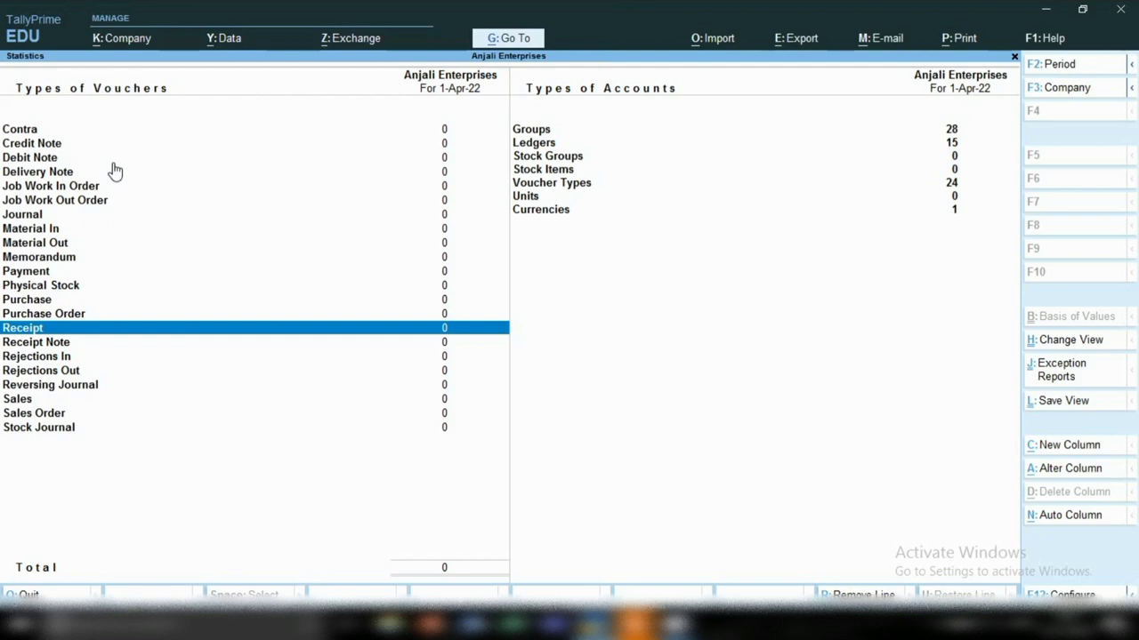
{"action": "key", "text": "Return"}
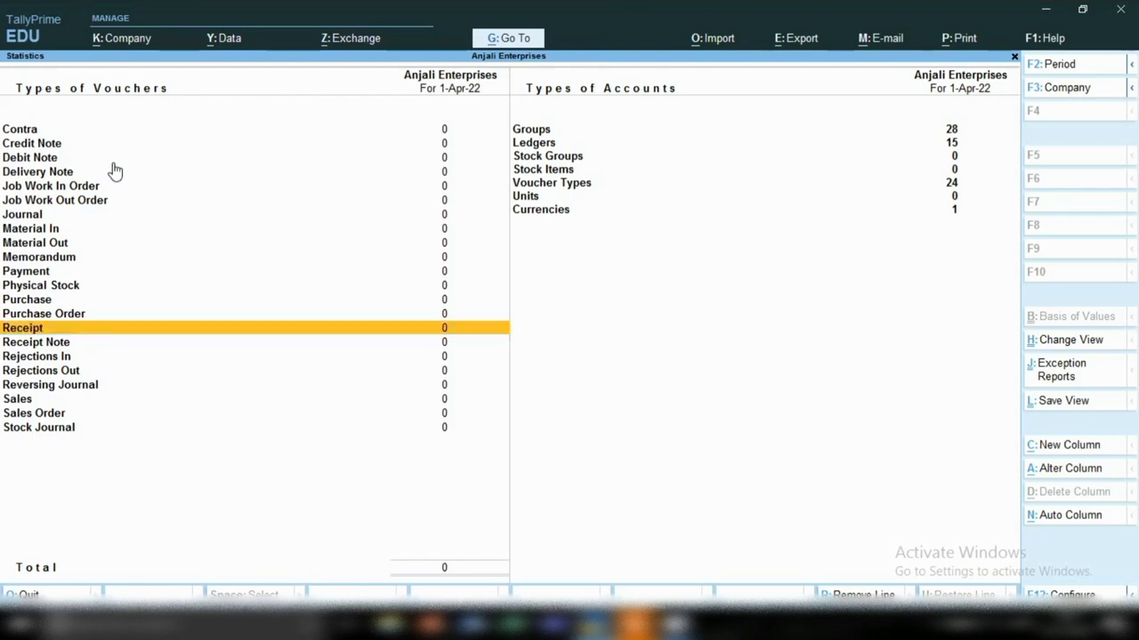
{"action": "key", "text": "Down"}
{"action": "key", "text": "Down"}
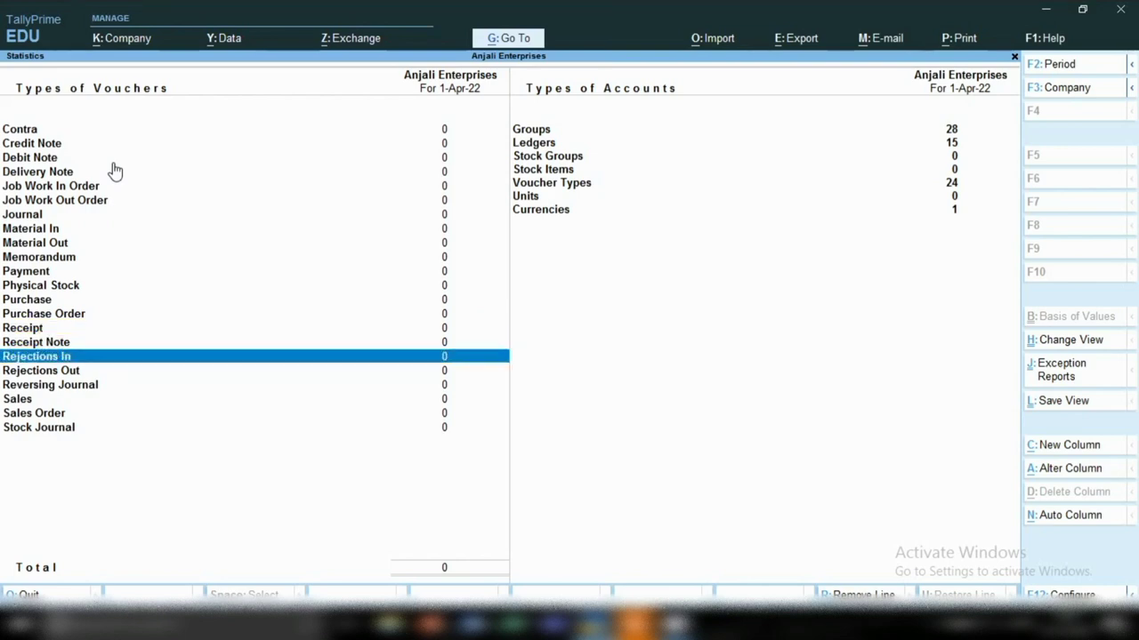
{"action": "key", "text": "Down"}
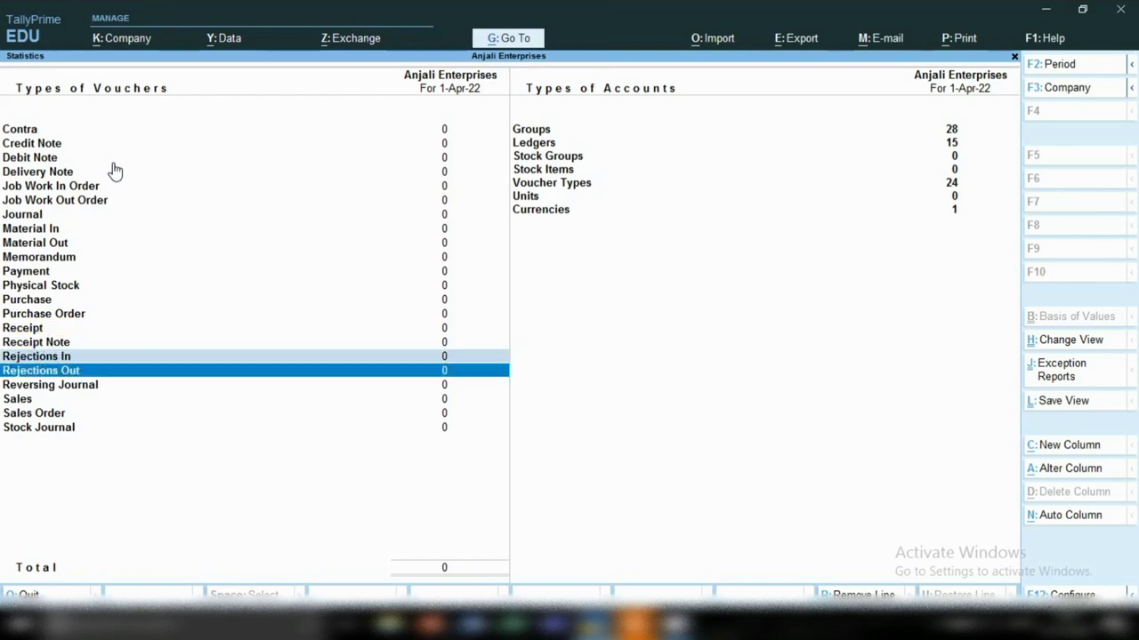
{"action": "key", "text": "Up"}
{"action": "key", "text": "Down"}
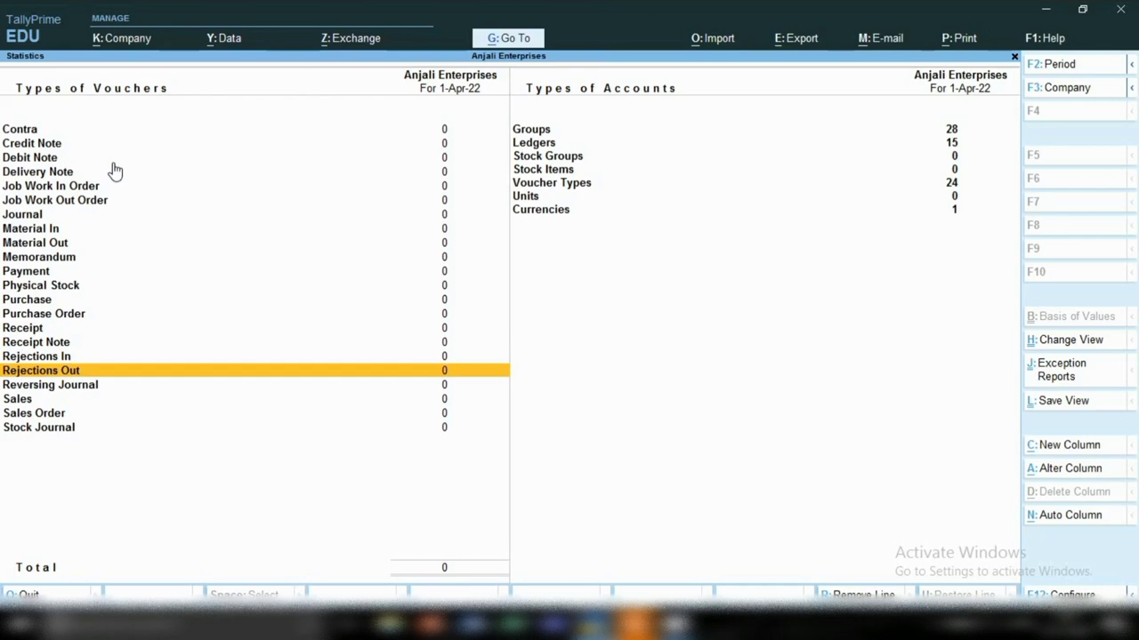
{"action": "key", "text": "Down"}
{"action": "key", "text": "Down"}
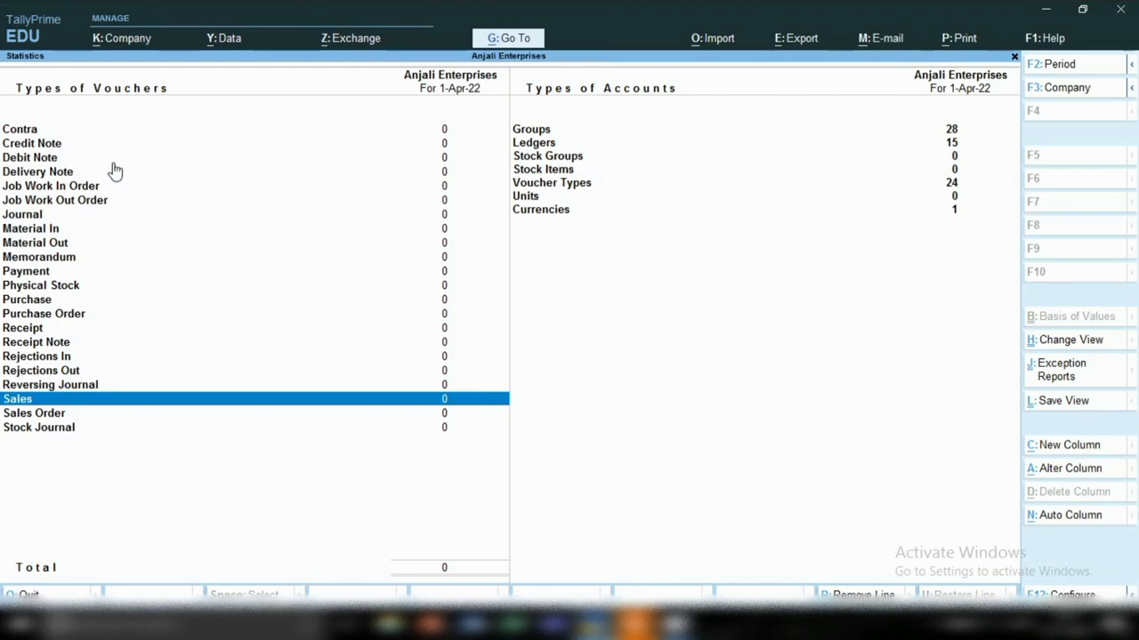
{"action": "key", "text": "Down"}
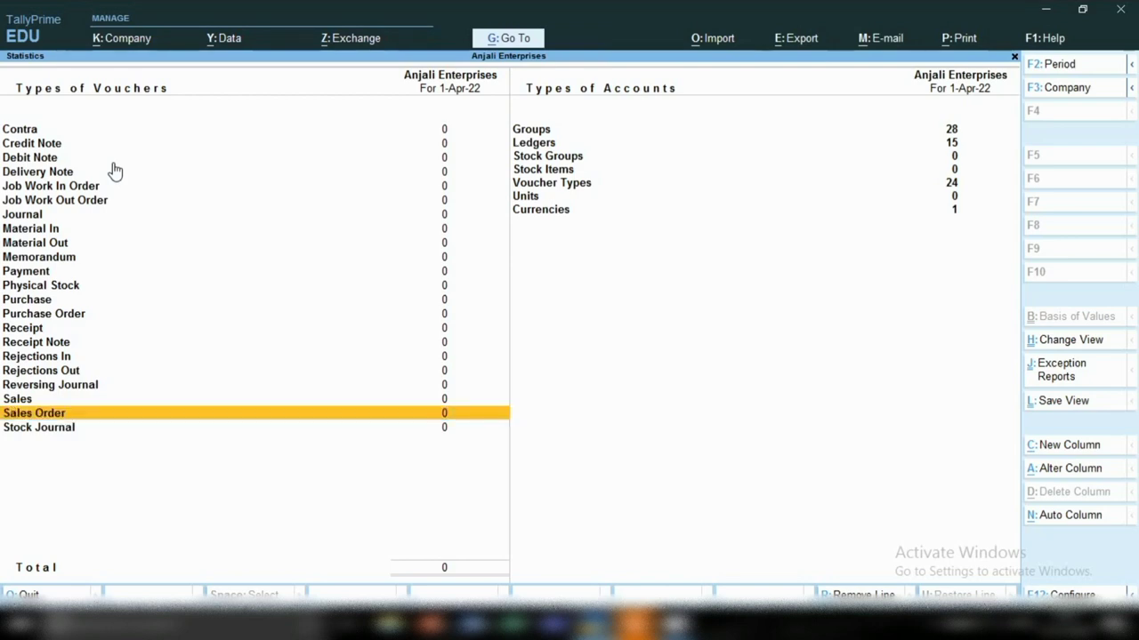
{"action": "key", "text": "Down"}
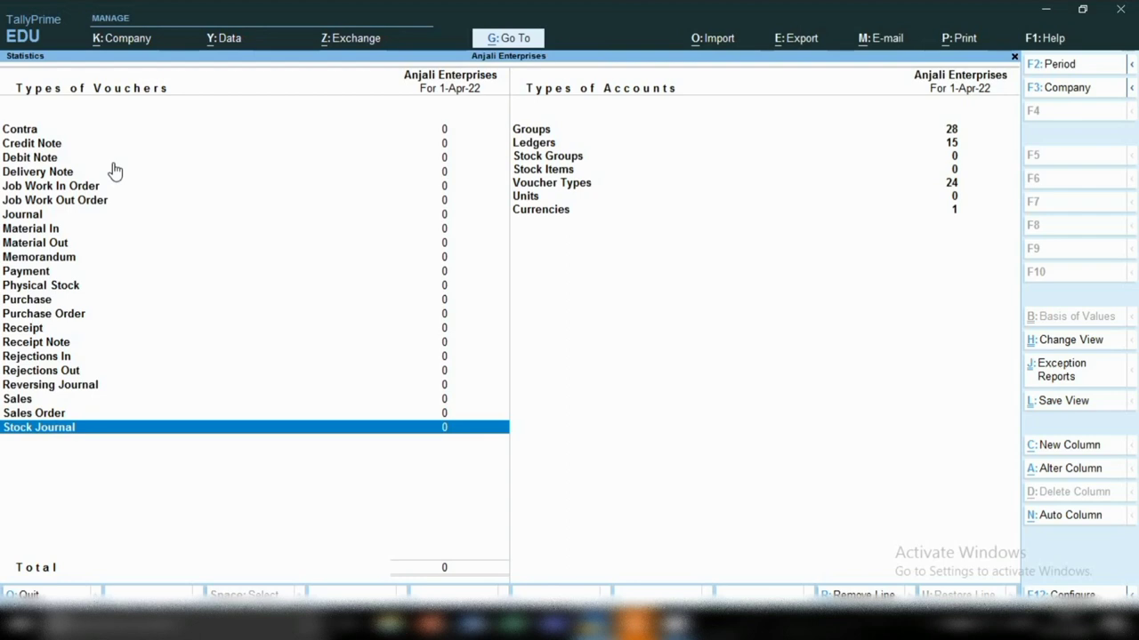
{"action": "key", "text": "Escape"}
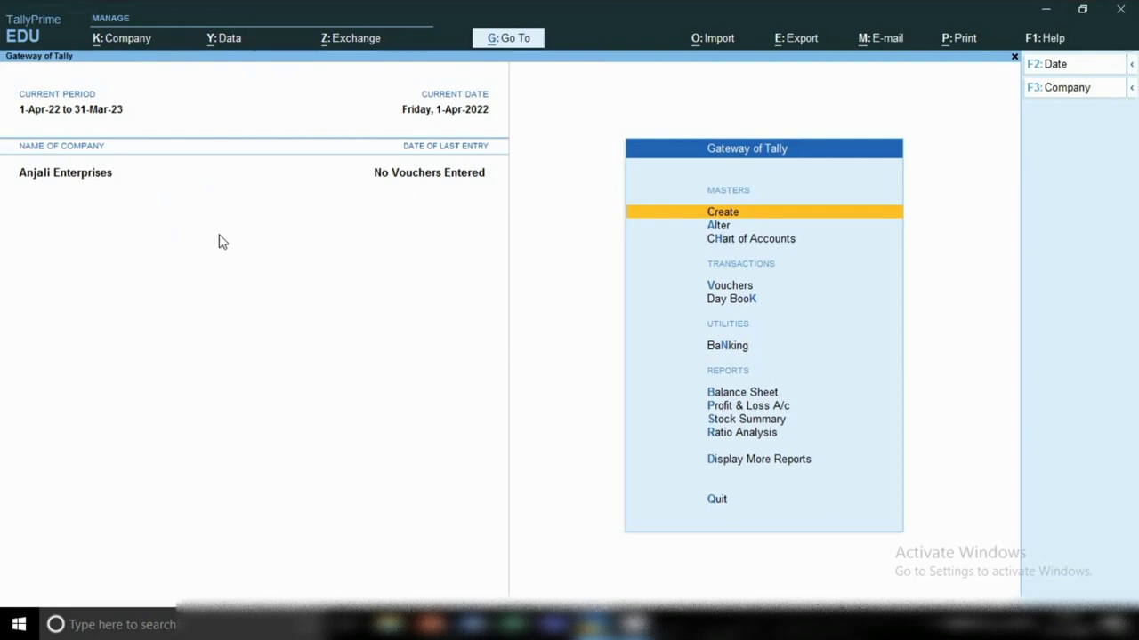
Step: Open the Company menu and choose Company Features
{"action": "left_click", "coordinate": [111, 49]}
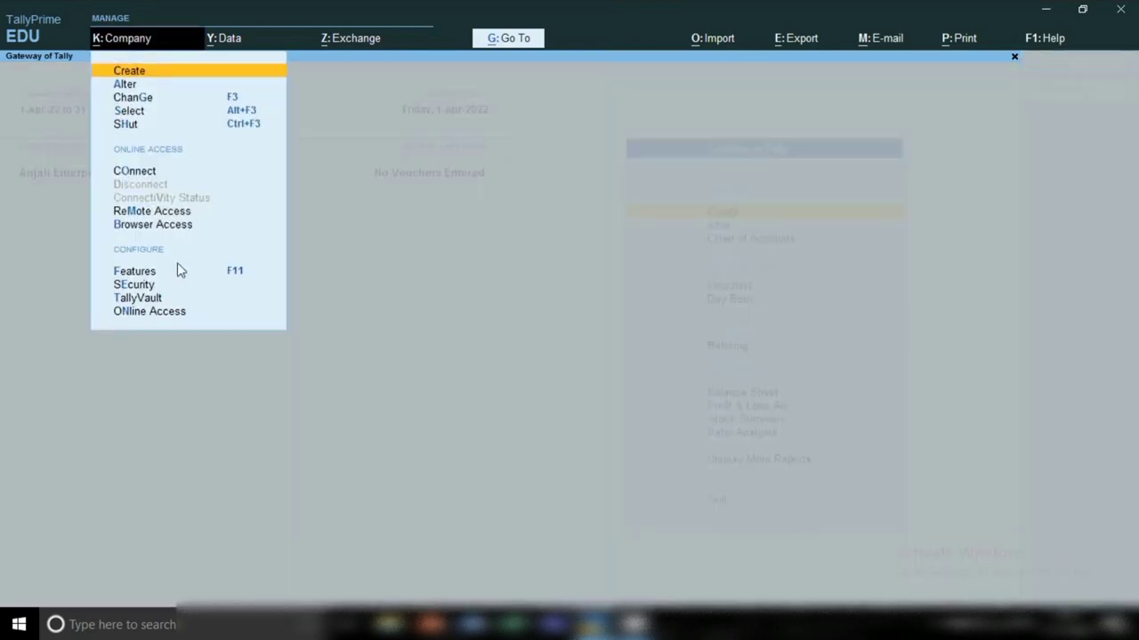
{"action": "left_click", "coordinate": [128, 274]}
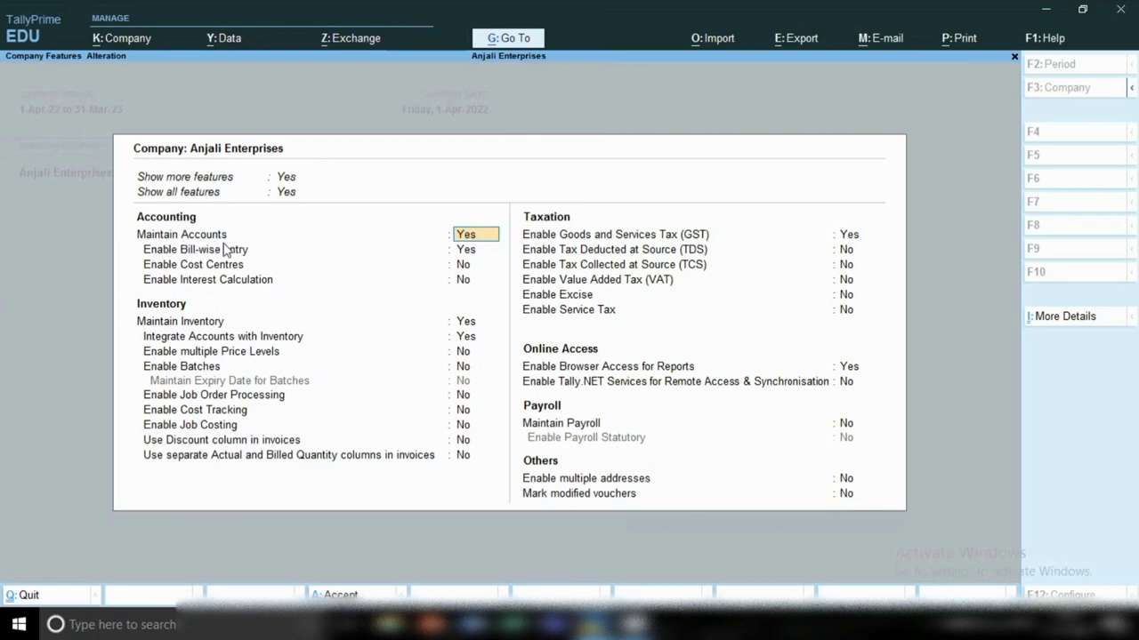
{"action": "left_click", "coordinate": [488, 252]}
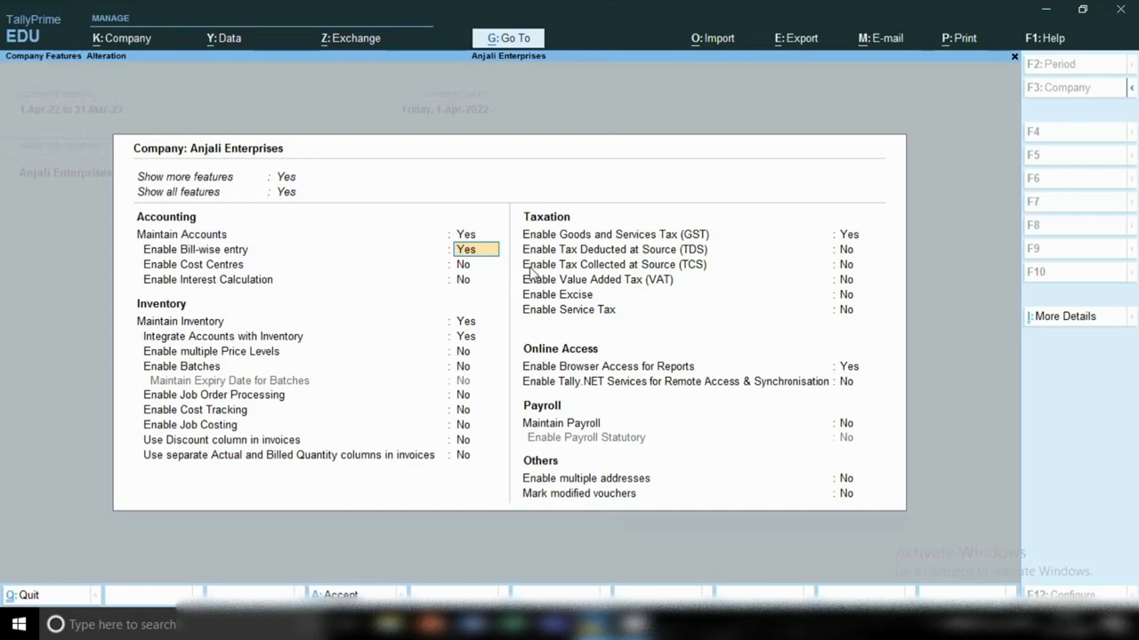
{"action": "left_click", "coordinate": [484, 266]}
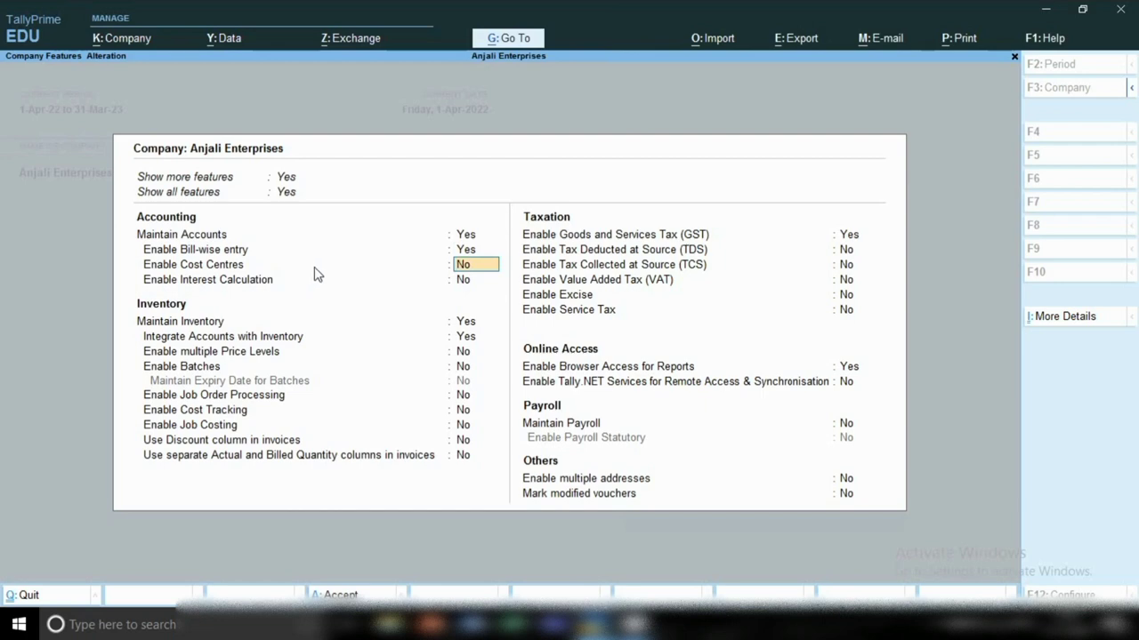
{"action": "left_click", "coordinate": [460, 239]}
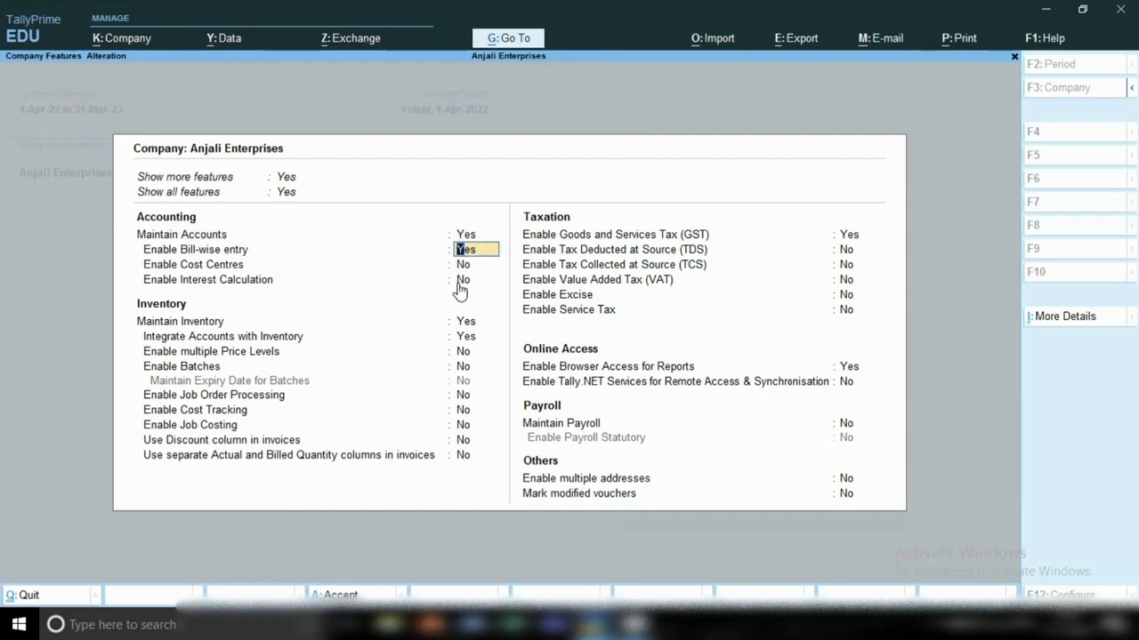
{"action": "left_click", "coordinate": [462, 281]}
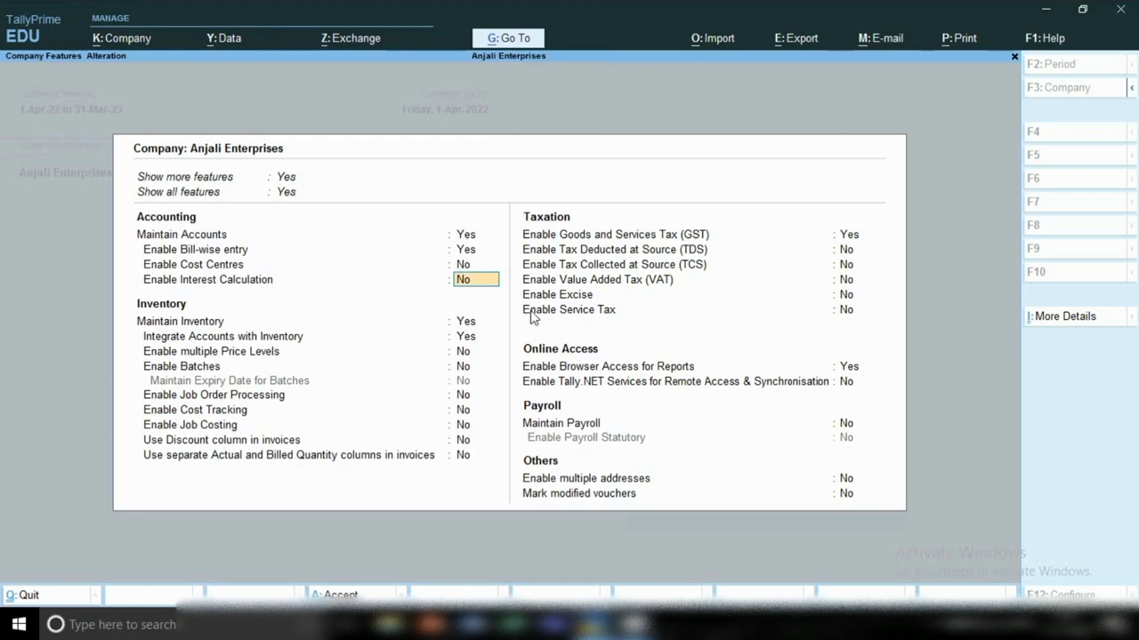
{"action": "key", "text": "Return"}
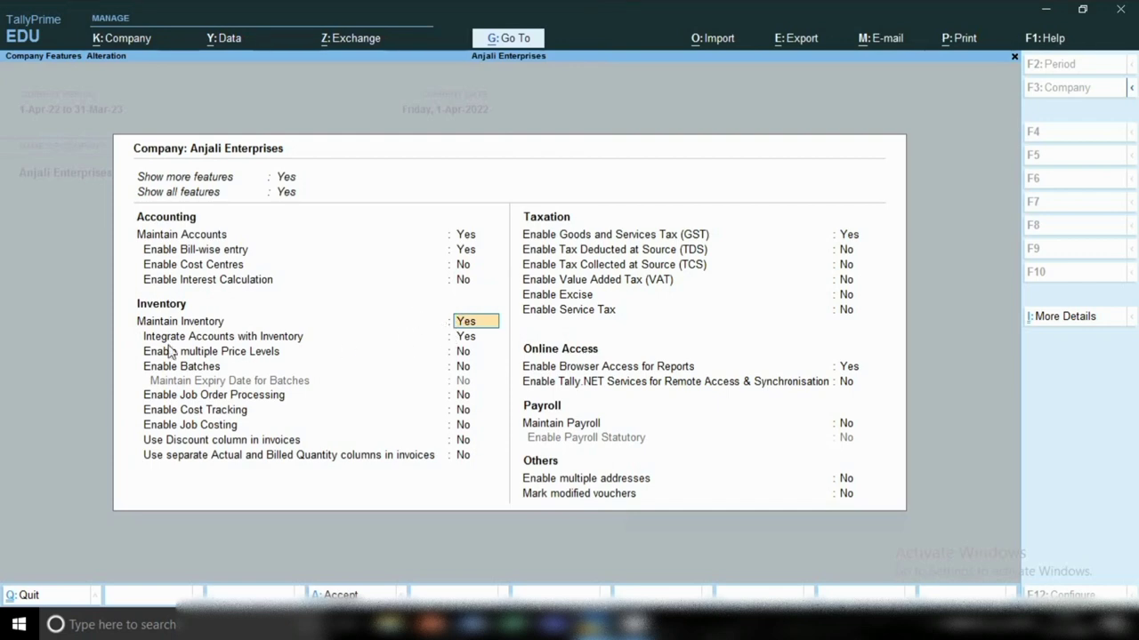
{"action": "key", "text": "Return"}
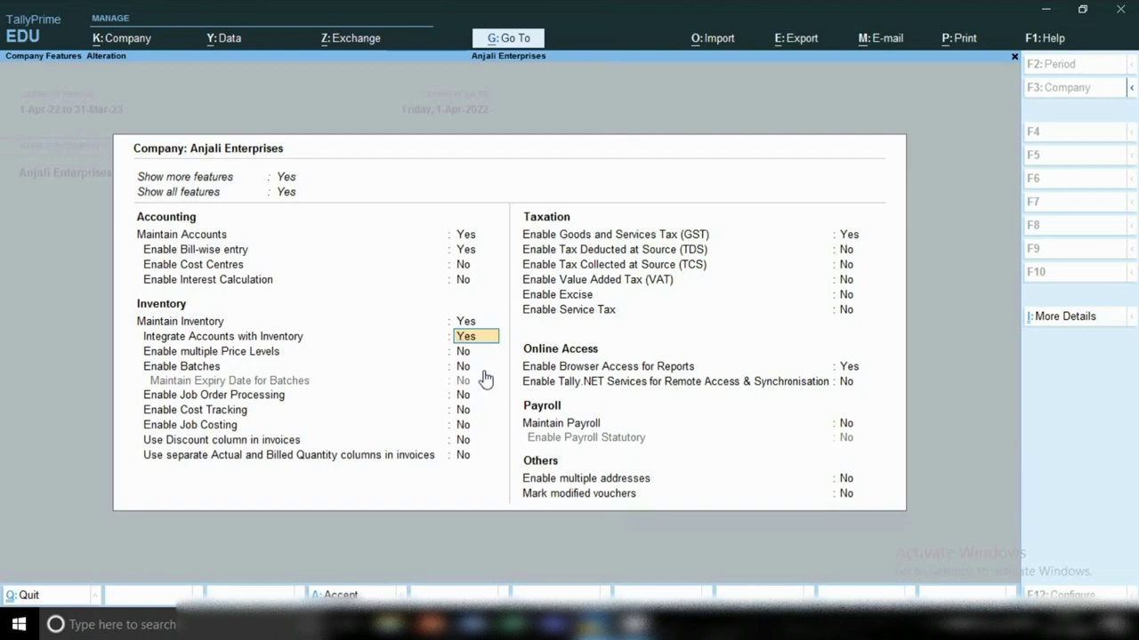
{"action": "key", "text": "Return"}
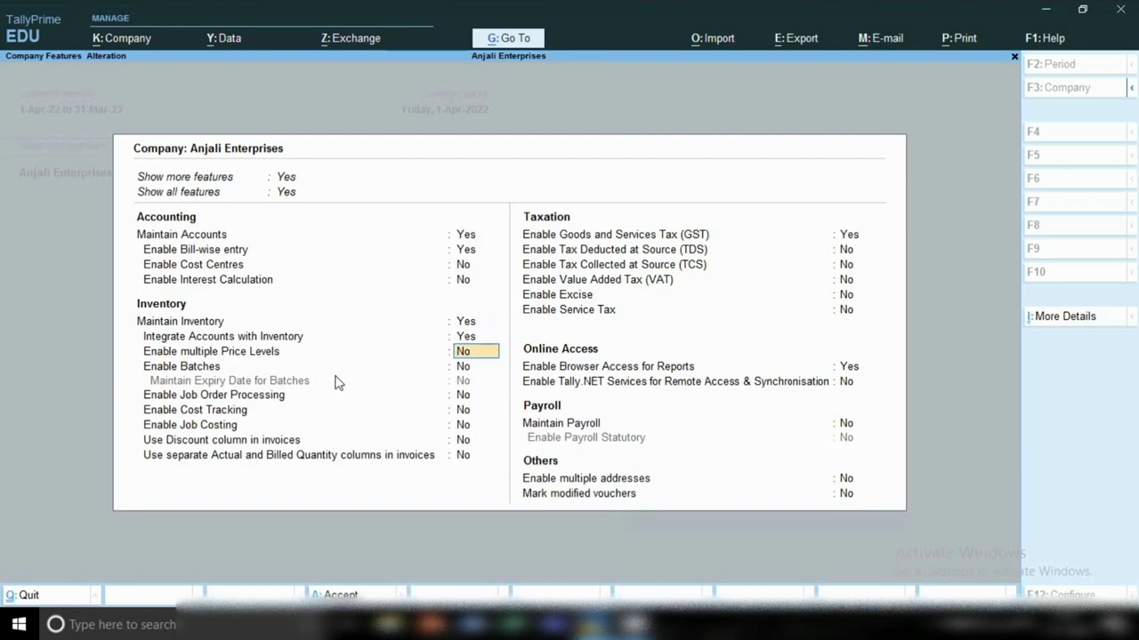
{"action": "left_click", "coordinate": [474, 368]}
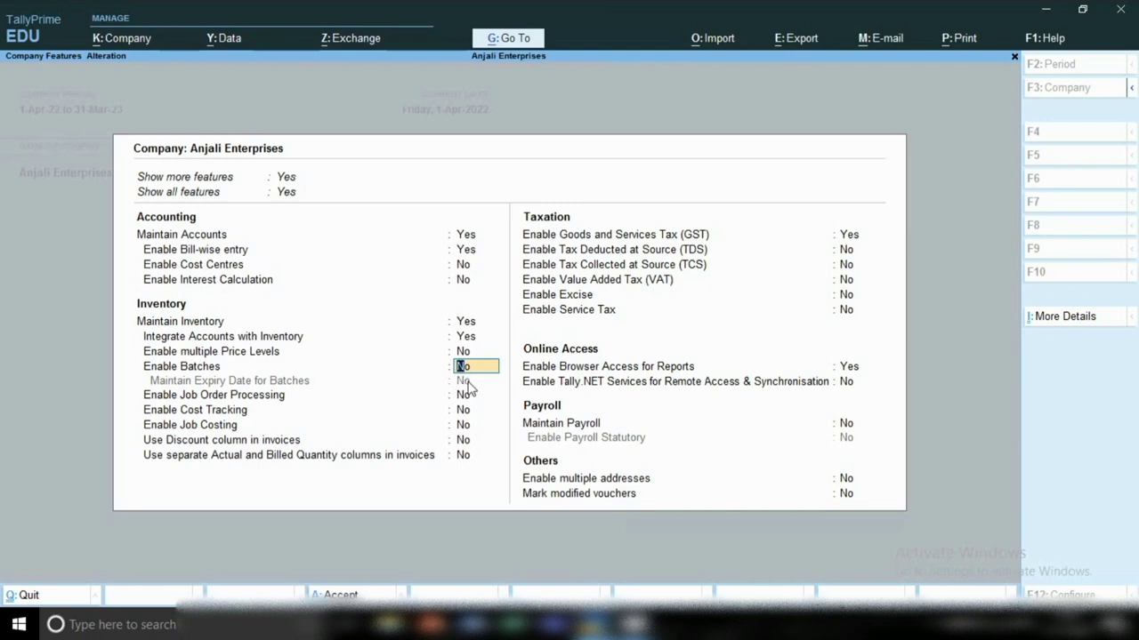
{"action": "key", "text": "Return"}
{"action": "left_click", "coordinate": [454, 410]}
{"action": "key", "text": "Return"}
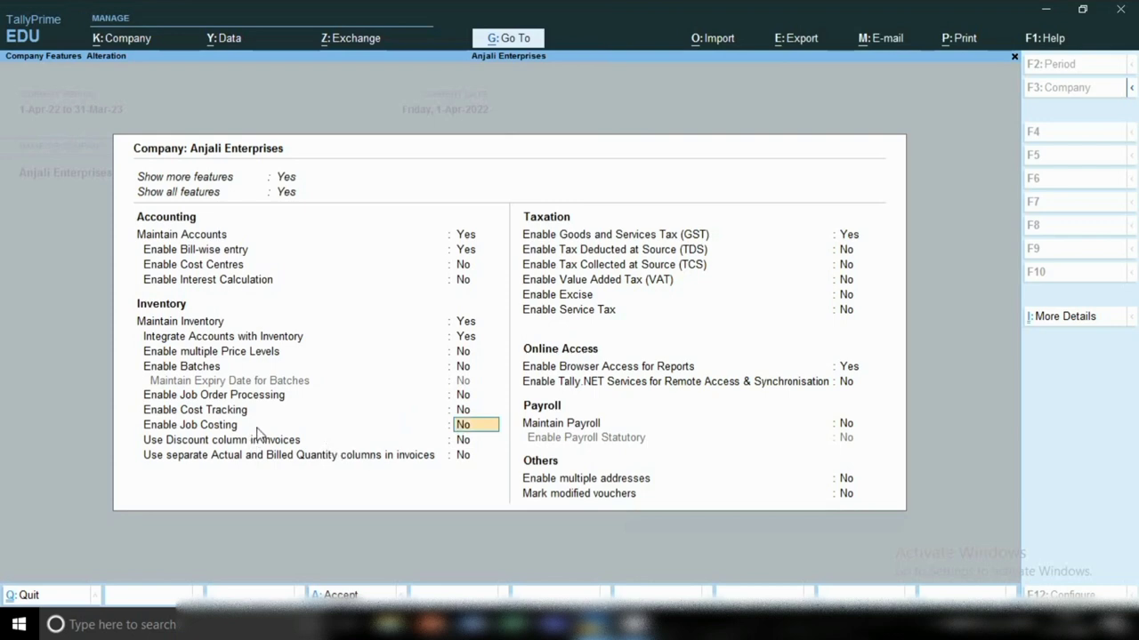
{"action": "key", "text": "Return"}
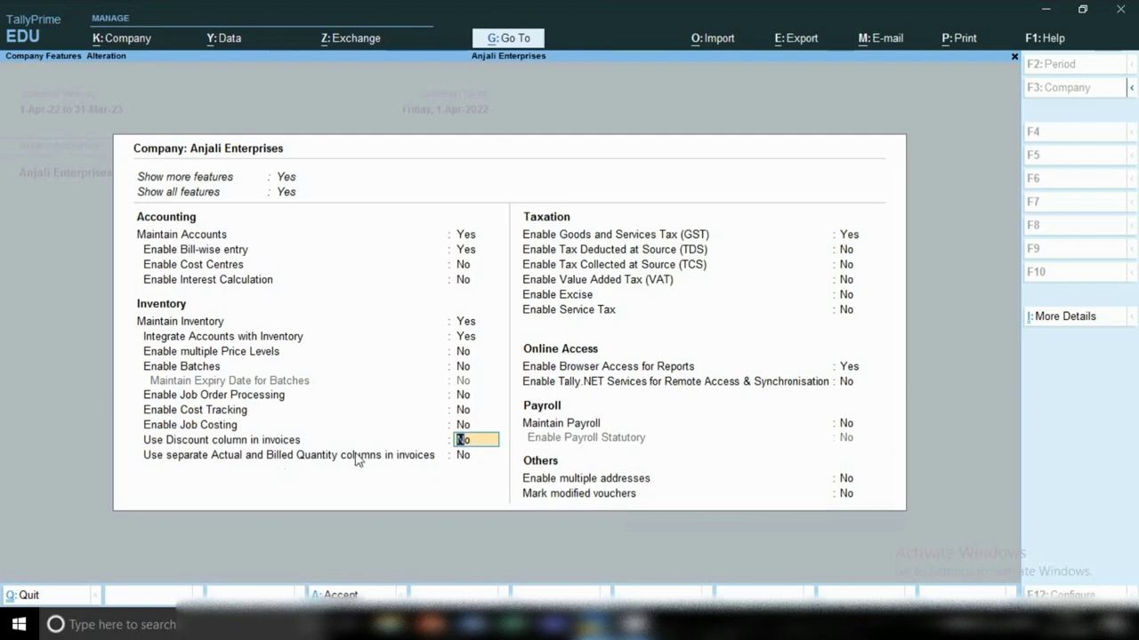
{"action": "left_click", "coordinate": [475, 456]}
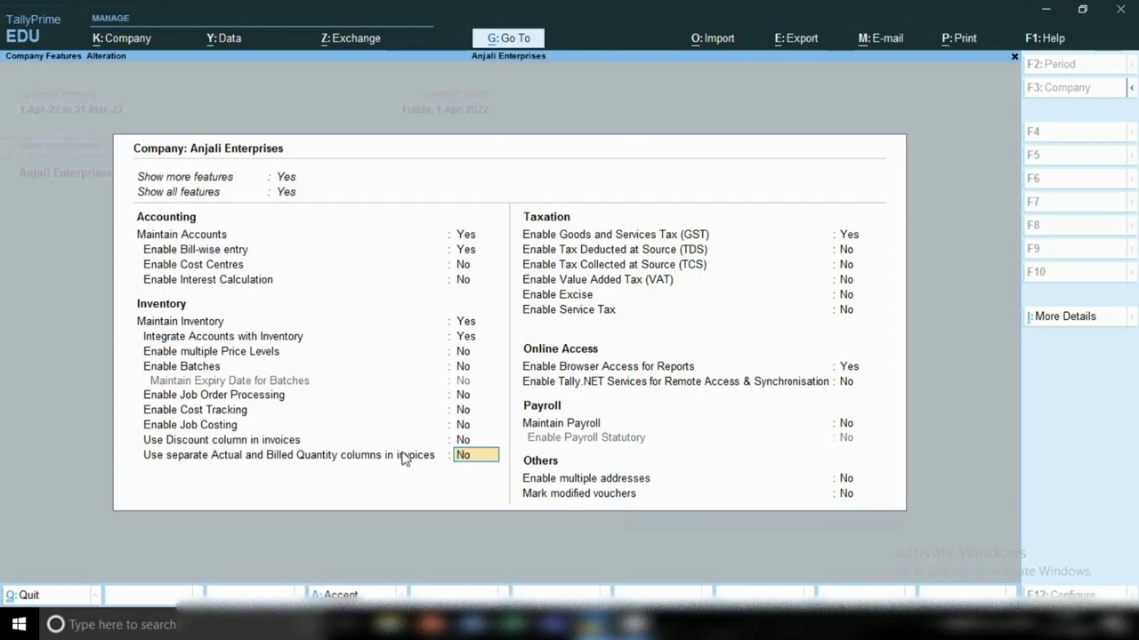
{"action": "key", "text": "Return"}
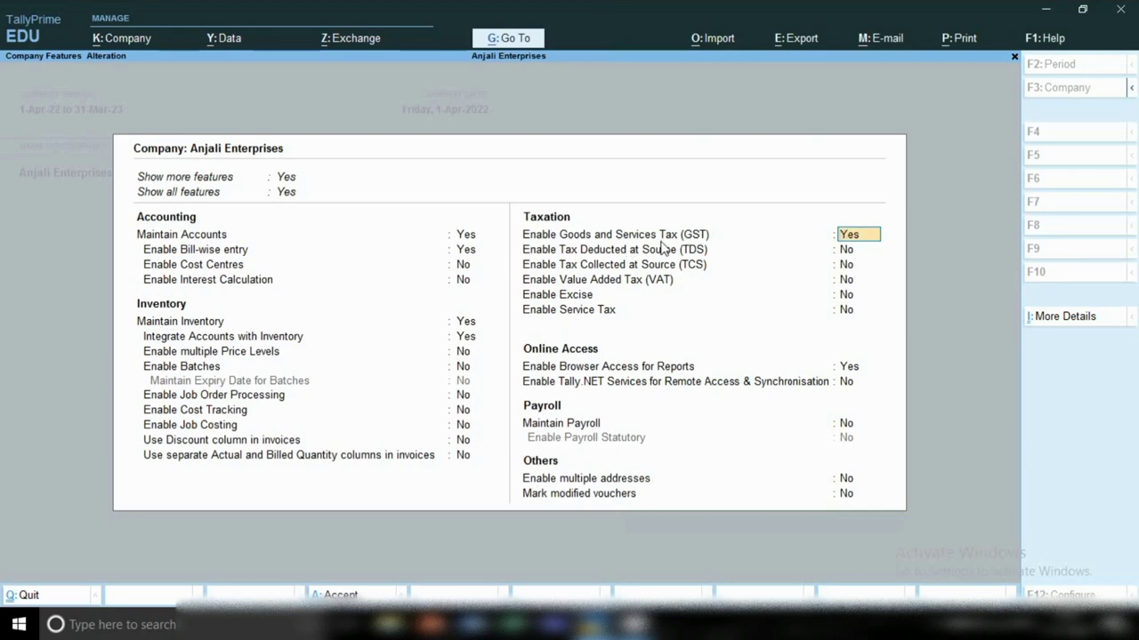
{"action": "key", "text": "Return"}
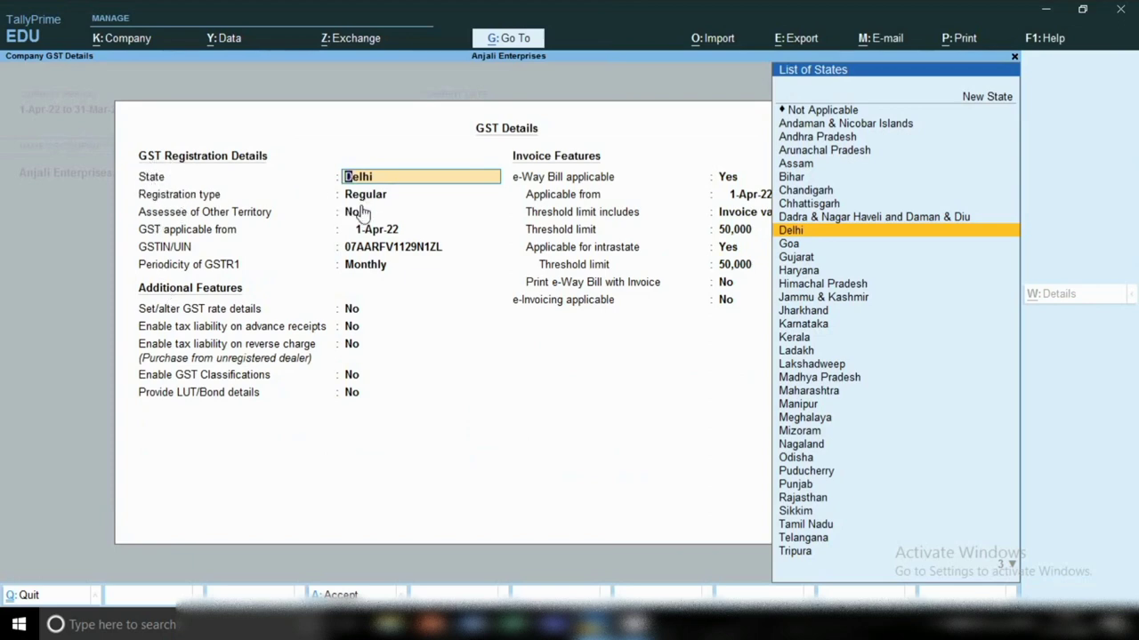
{"action": "key", "text": "Return"}
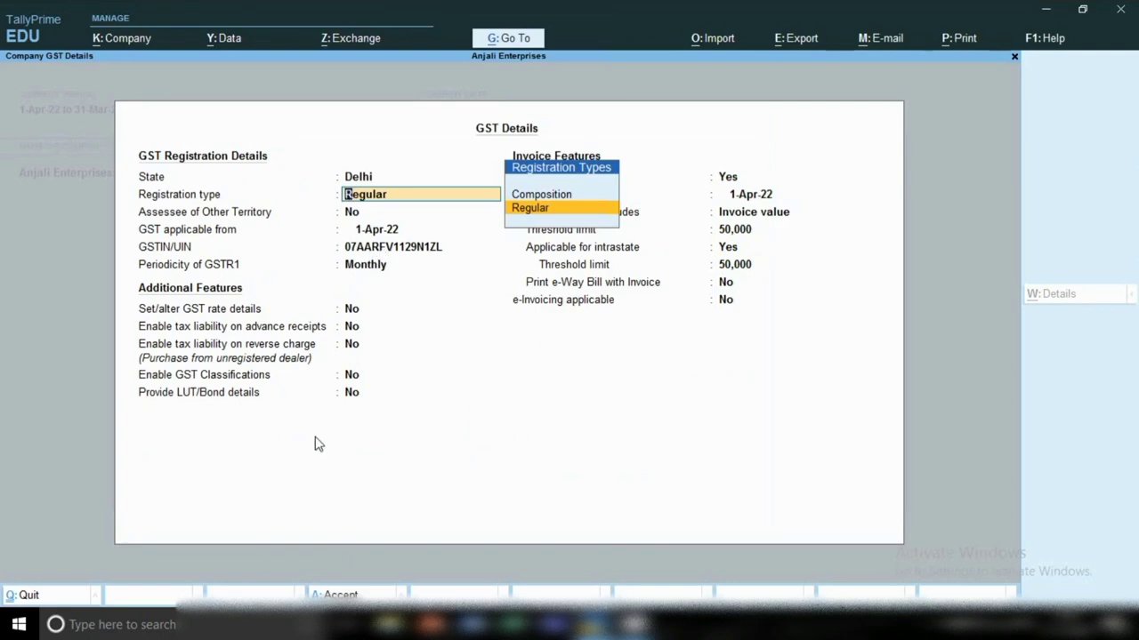
{"action": "key", "text": "BackSpace"}
{"action": "key", "text": "Escape"}
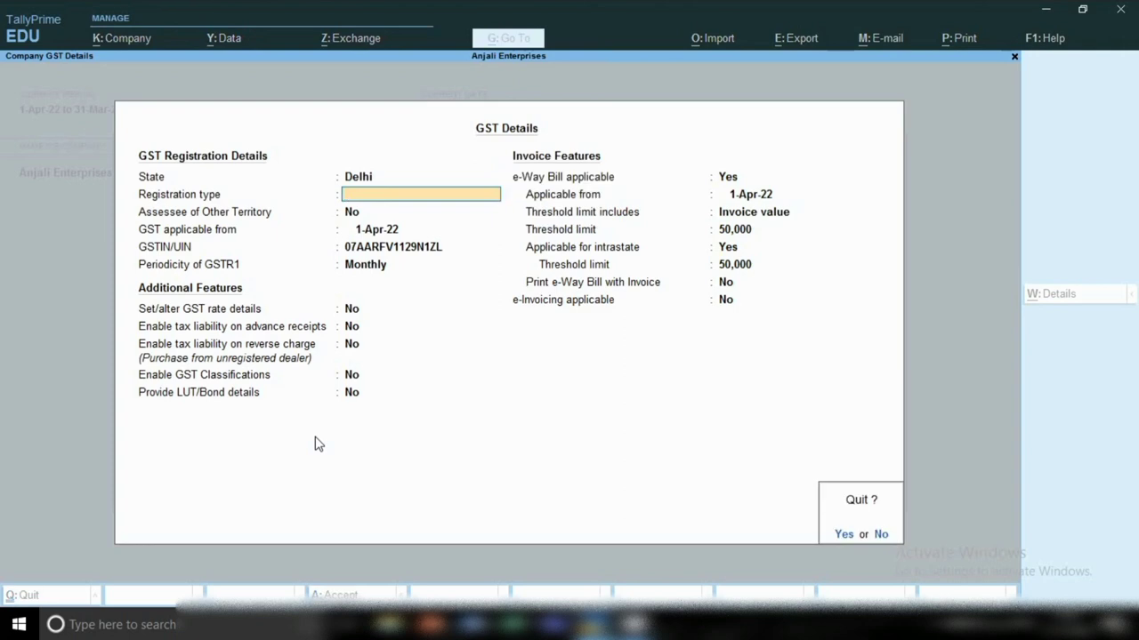
{"action": "key", "text": "y"}
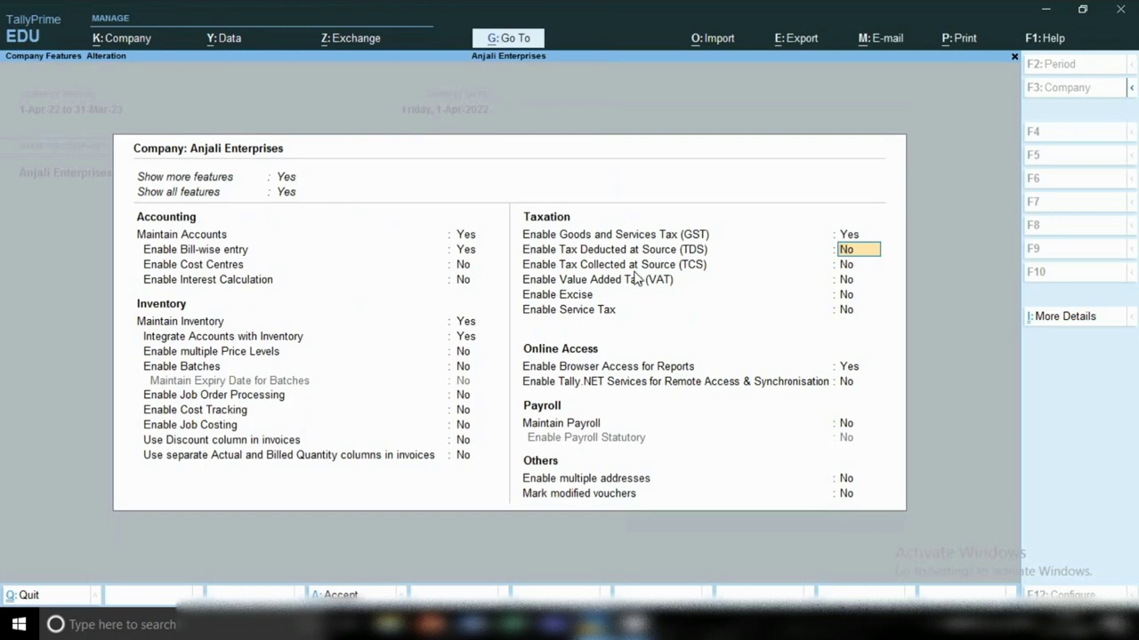
{"action": "key", "text": "Return"}
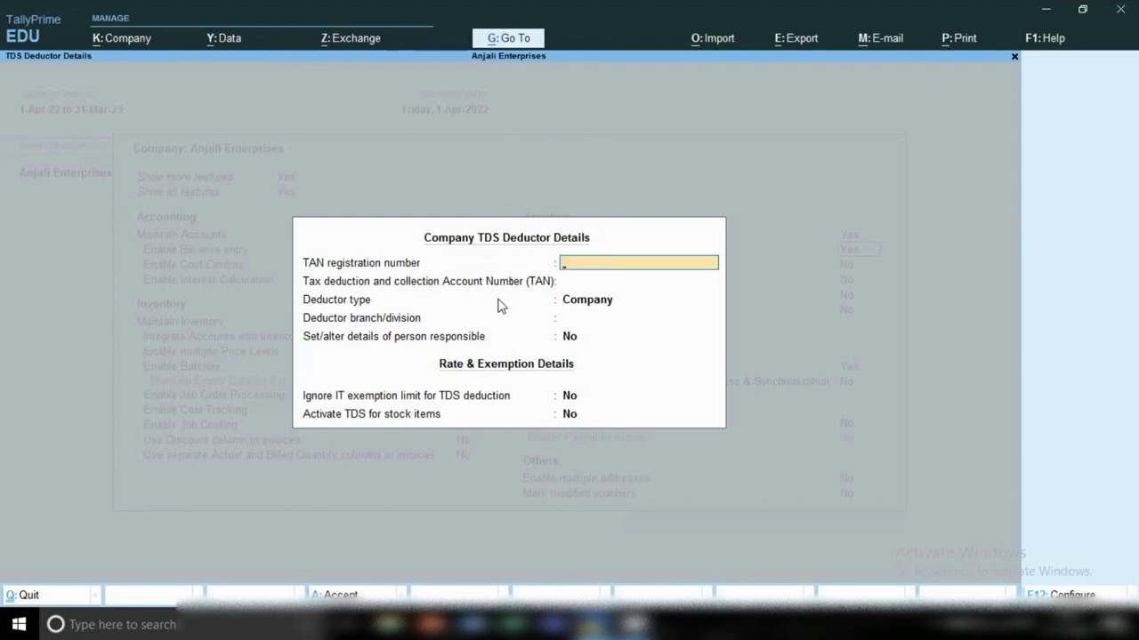
{"action": "key", "text": "Escape"}
{"action": "key", "text": "y"}
{"action": "key", "text": "Return"}
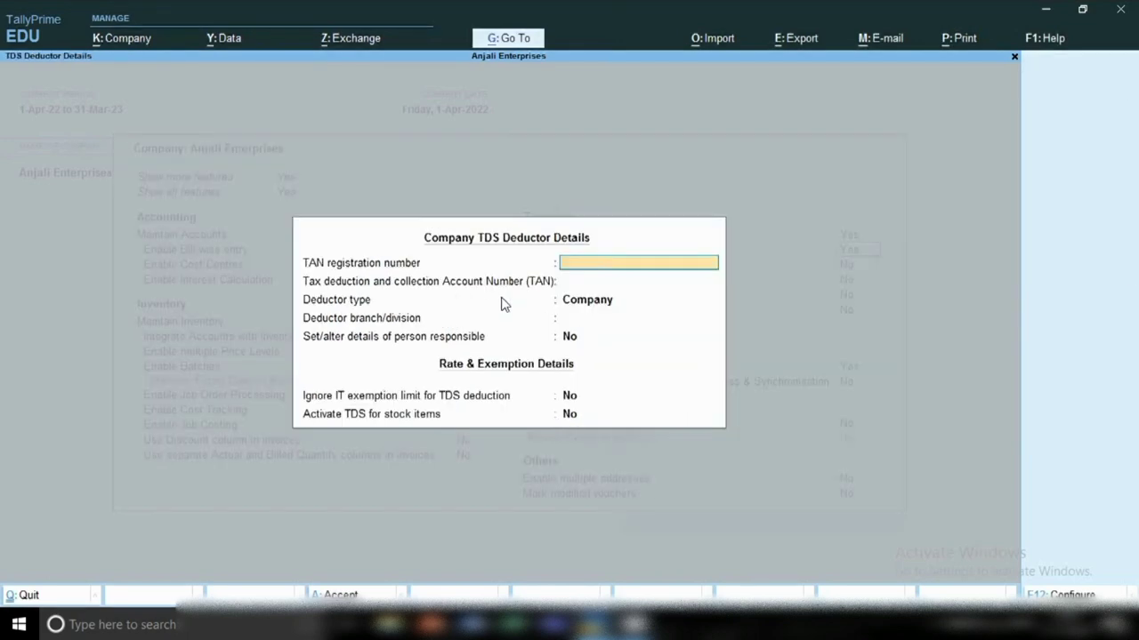
{"action": "key", "text": "Escape"}
{"action": "type", "text": "y"}
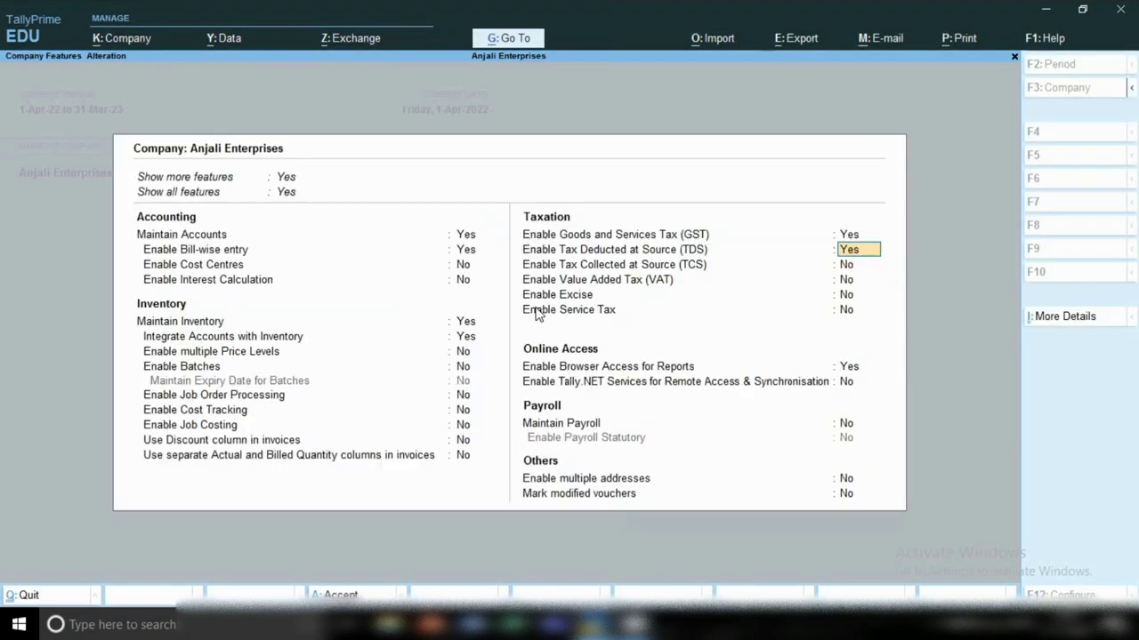
{"action": "type", "text": "n"}
{"action": "key", "text": "Return"}
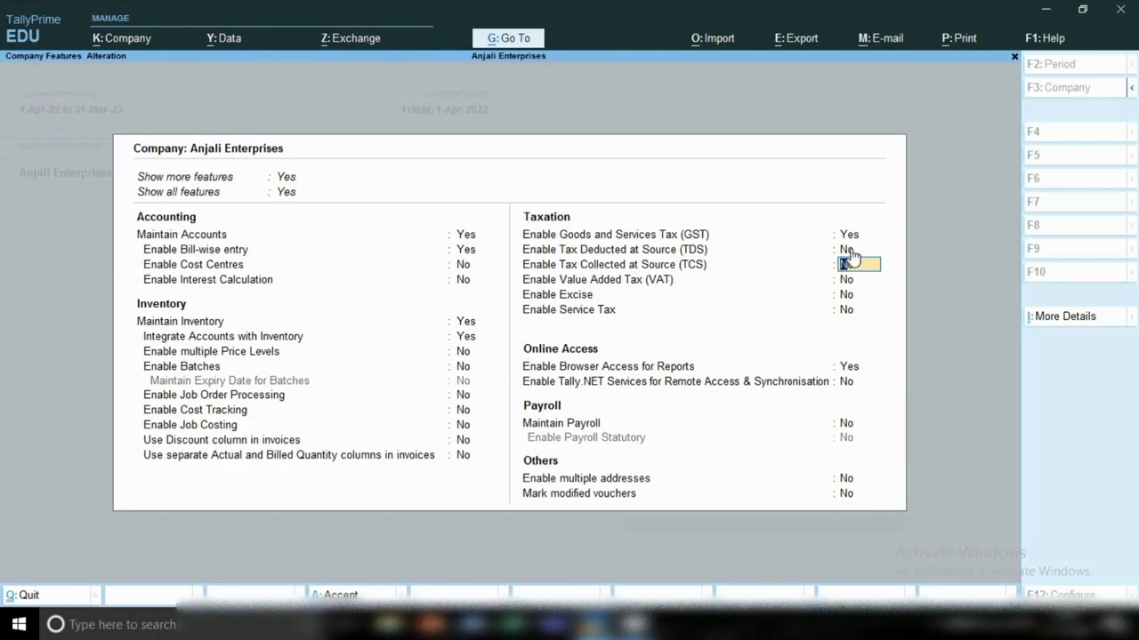
{"action": "key", "text": "Return"}
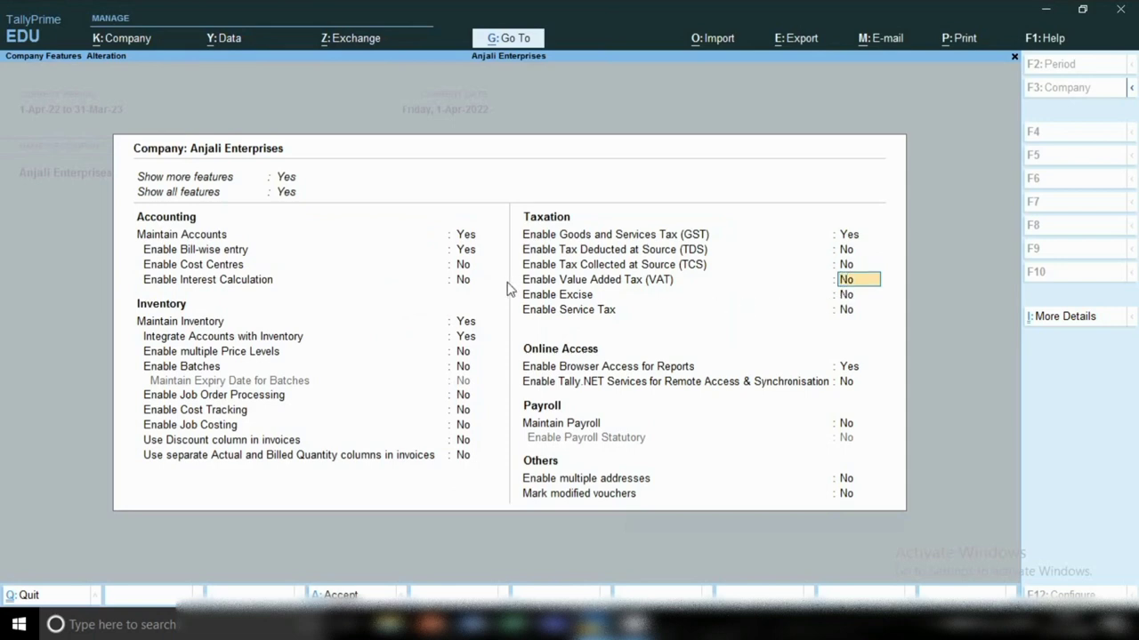
{"action": "key", "text": "Return"}
{"action": "key", "text": "Return"}
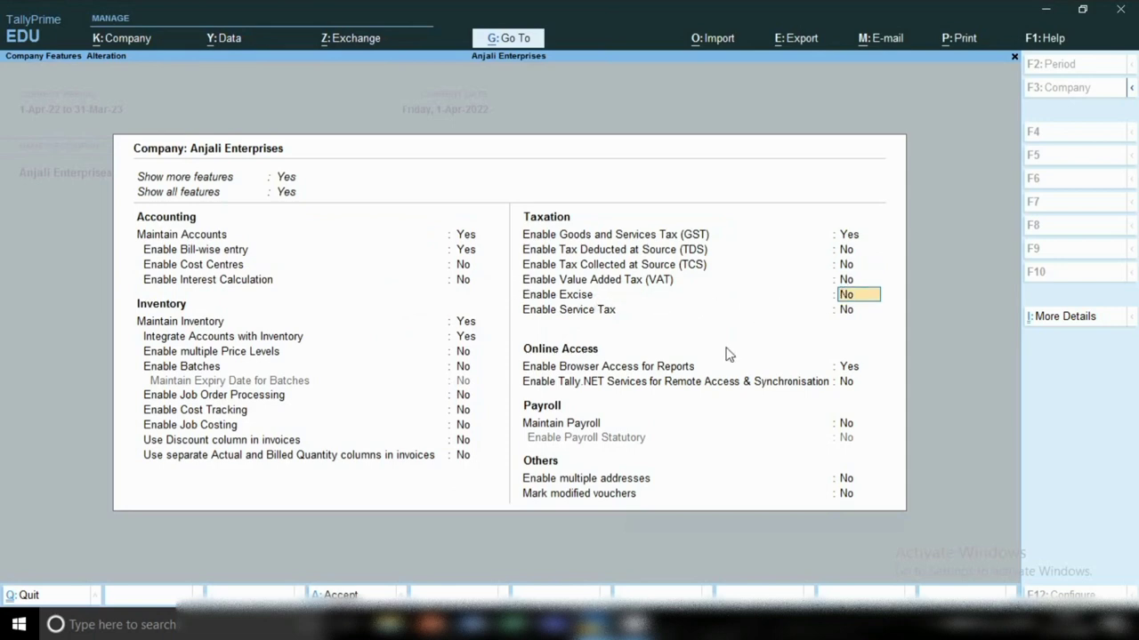
Step: Step past Browser Access, Tally.NET, Payroll and multiple addresses, then quit without changes
{"action": "key", "text": "Return"}
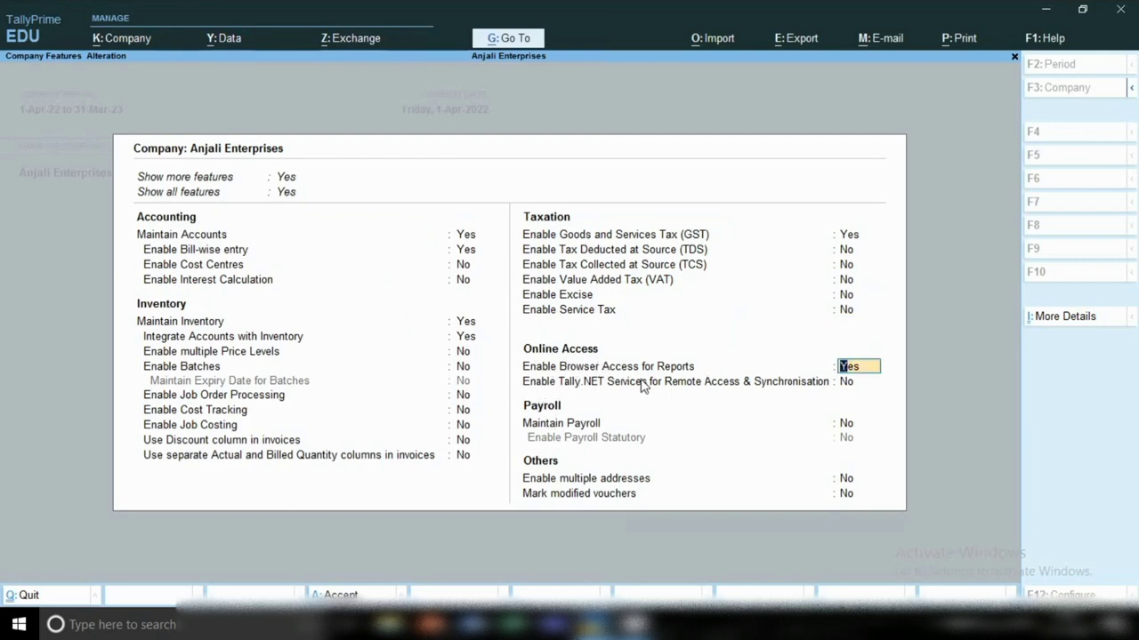
{"action": "key", "text": "Return"}
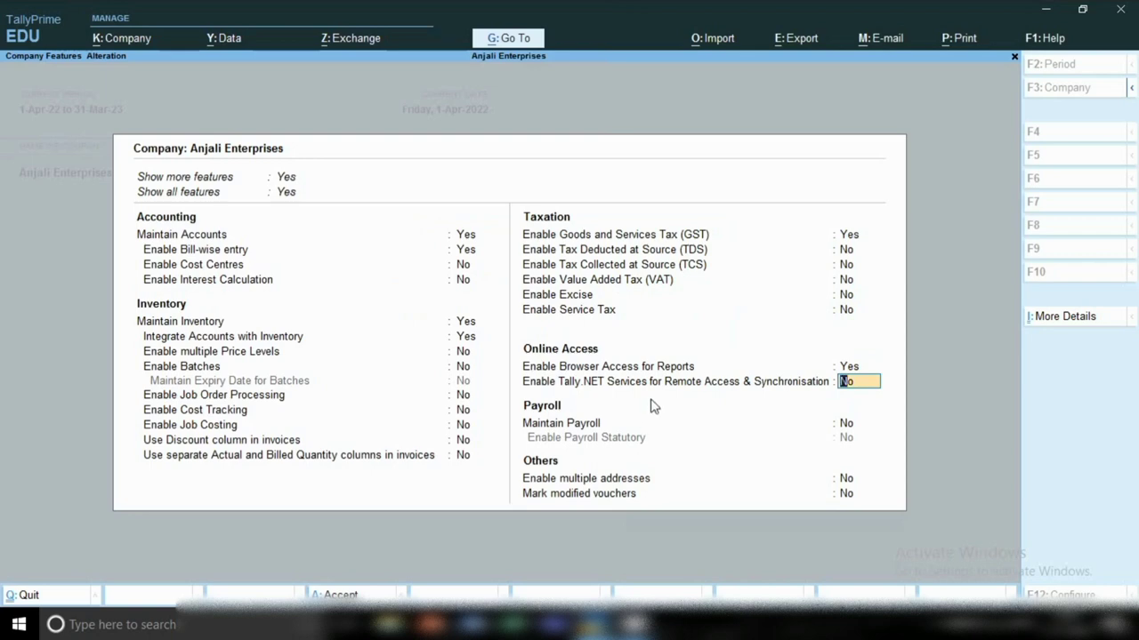
{"action": "key", "text": "Return"}
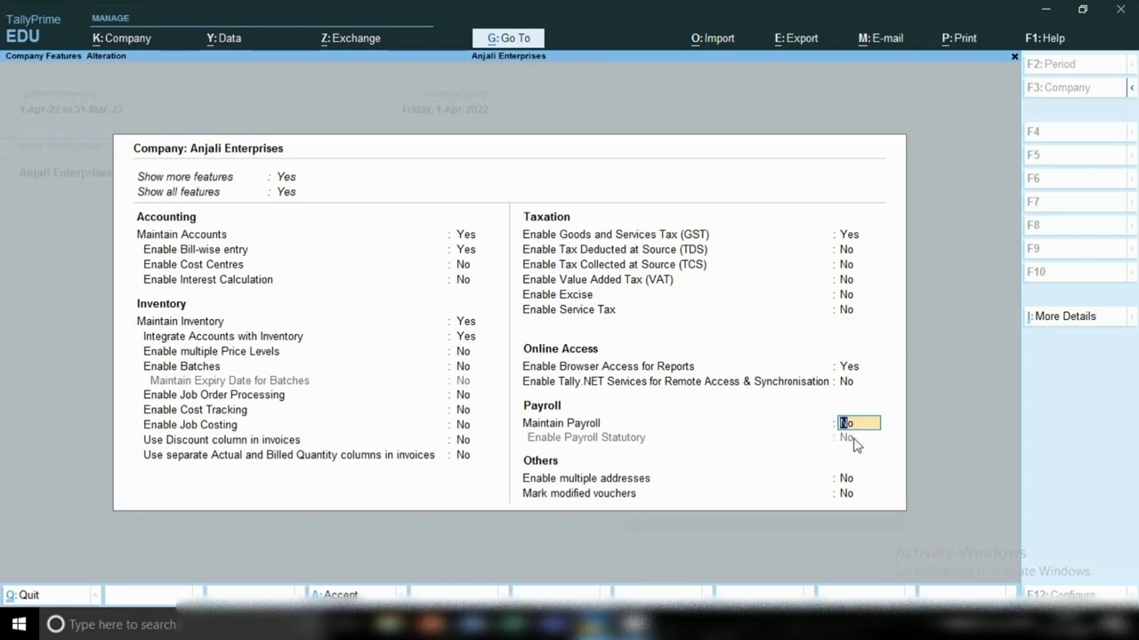
{"action": "key", "text": "Return"}
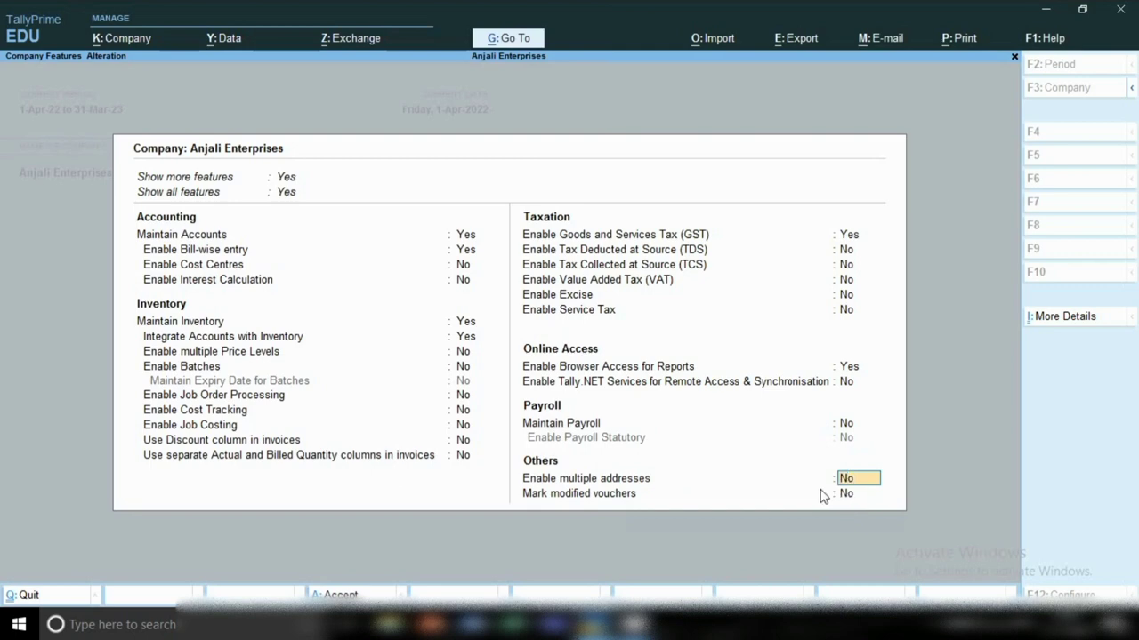
{"action": "key", "text": "BackSpace"}
{"action": "key", "text": "Escape"}
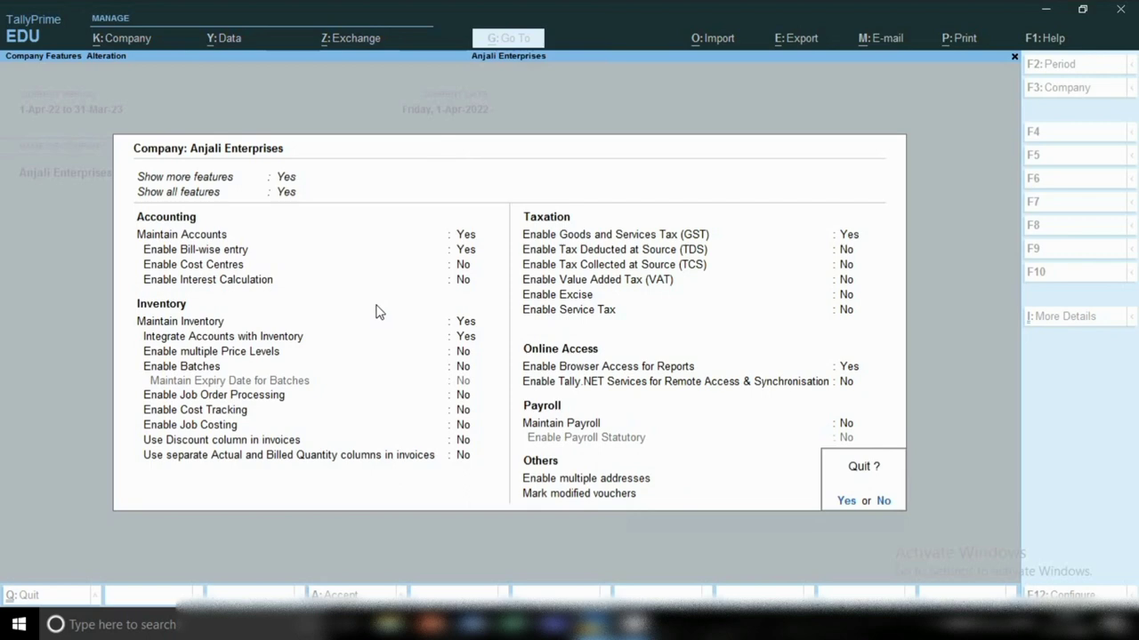
{"action": "key", "text": "y"}
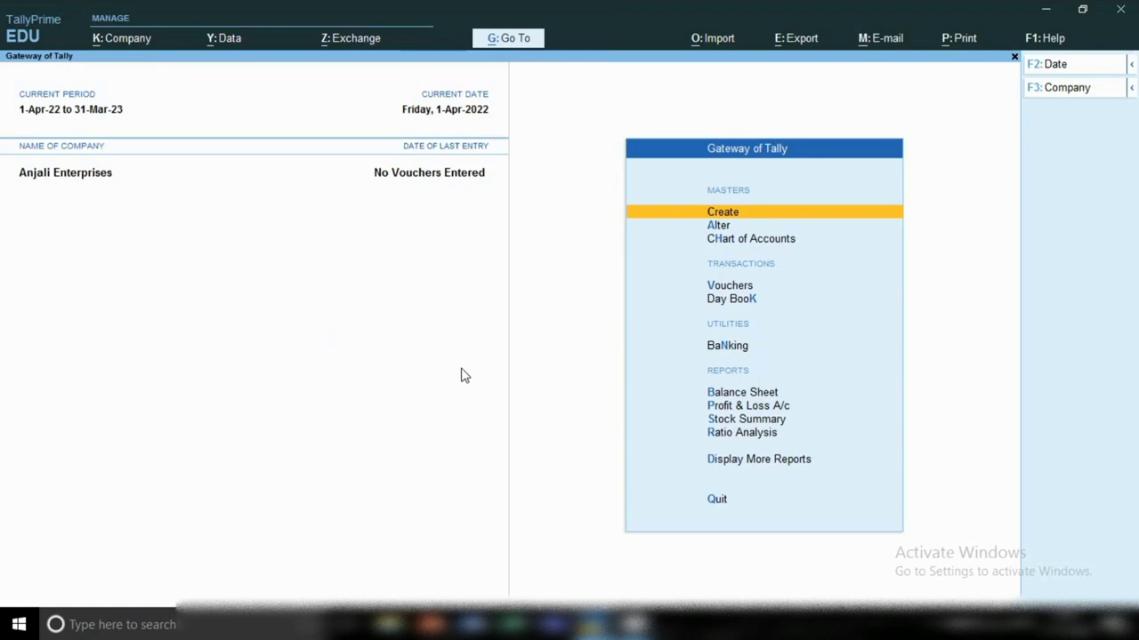
Step: Start a Payment voucher for Anjali Enterprises and review its F12 configuration options
{"action": "key", "text": "v"}
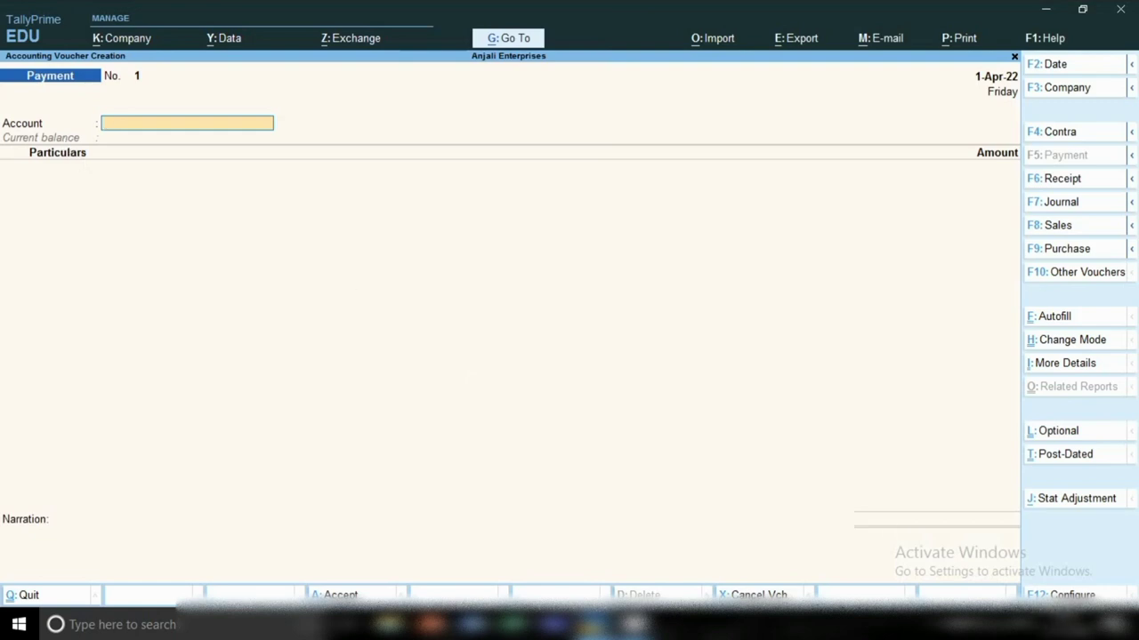
{"action": "key", "text": "F12"}
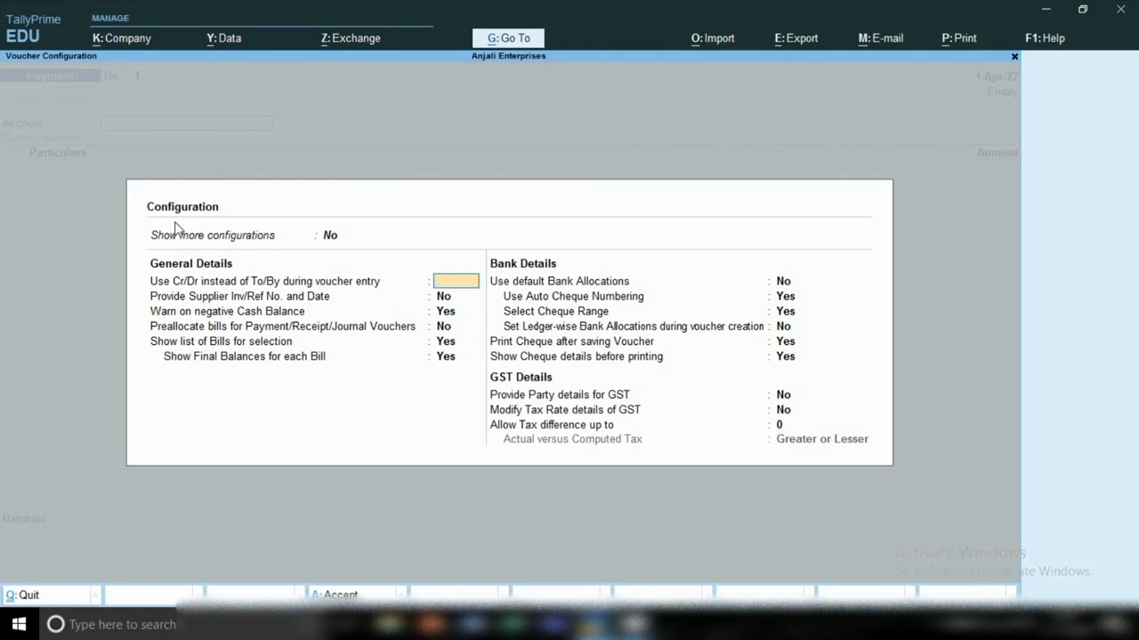
{"action": "key", "text": "ctrl+a"}
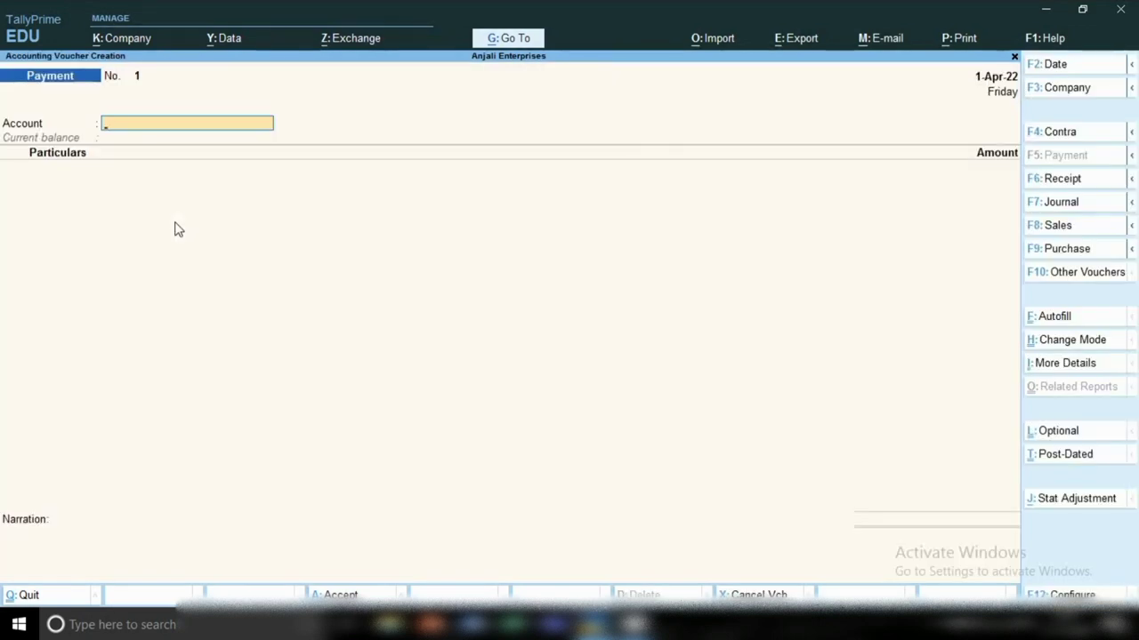
Step: Switch to a Sales voucher, review its configuration options, then exit to Gateway of Tally
{"action": "left_click", "coordinate": [1055, 231]}
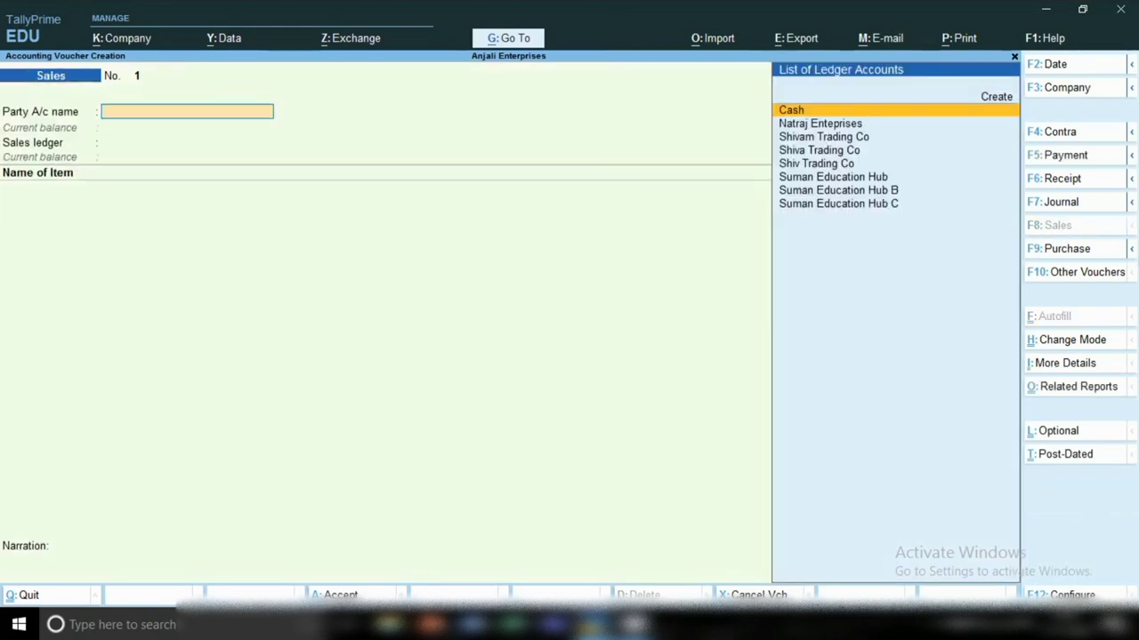
{"action": "left_click", "coordinate": [1074, 594]}
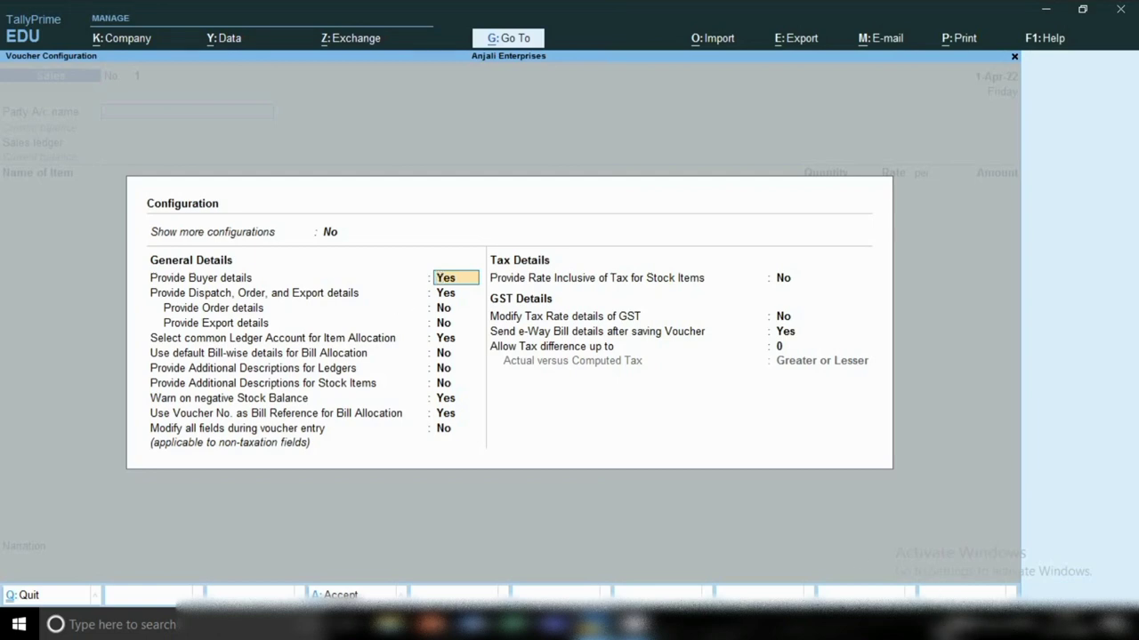
{"action": "left_click", "coordinate": [937, 624]}
{"action": "right_click", "coordinate": [903, 590]}
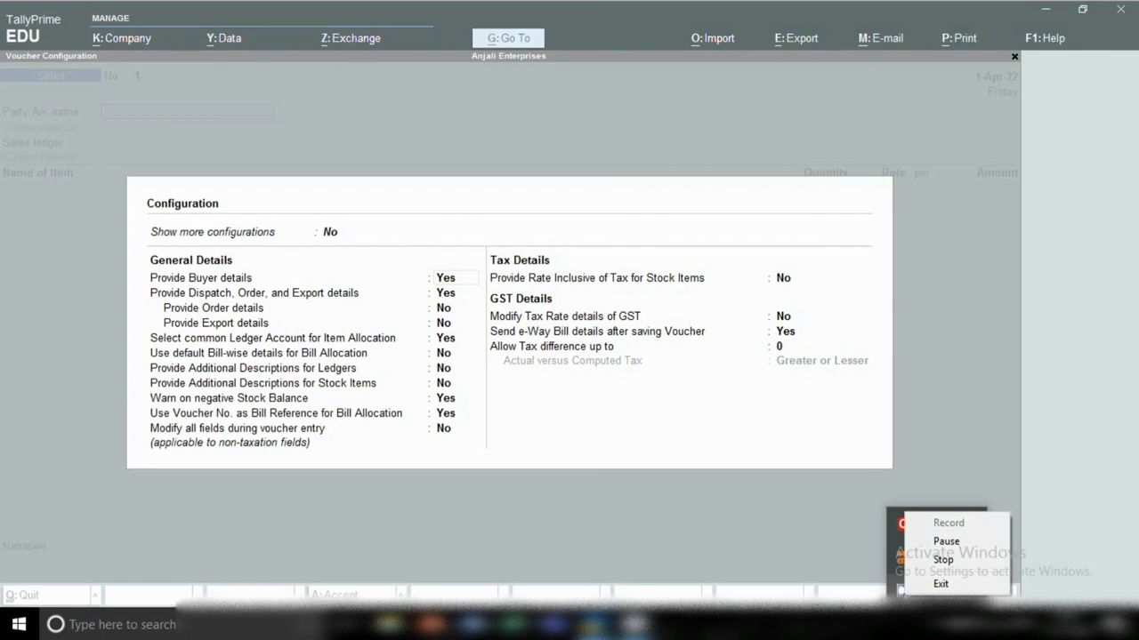
{"action": "left_click", "coordinate": [943, 560]}
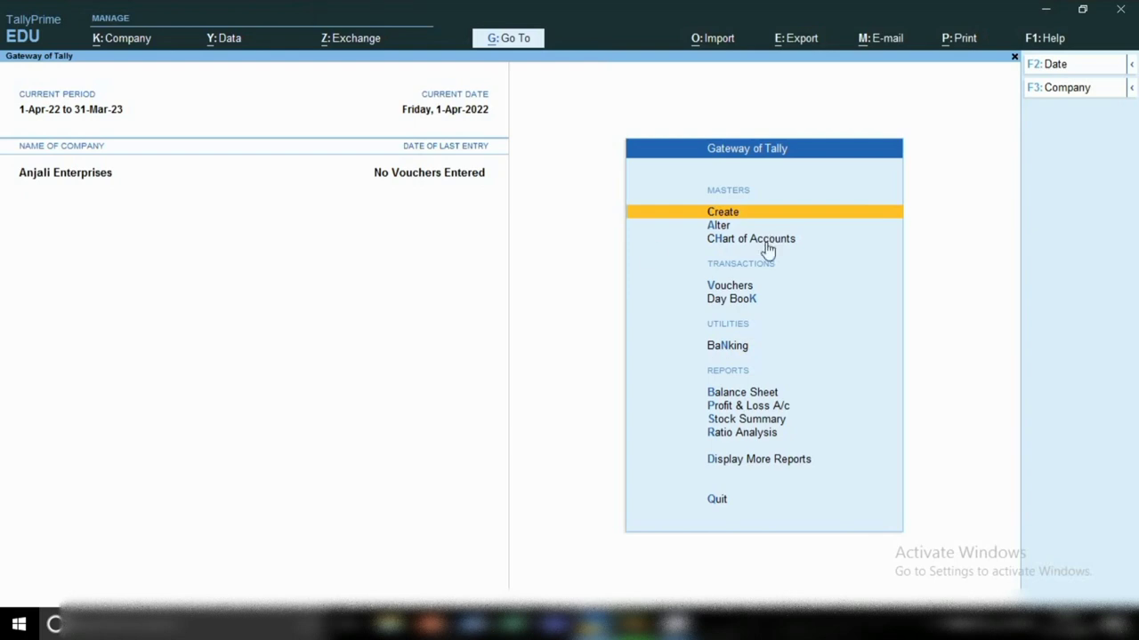
Step: Through Create > Ledger, save 'Suman - Partner' under Capital Account with state Delhi
{"action": "left_click", "coordinate": [722, 216]}
{"action": "key", "text": "Down"}
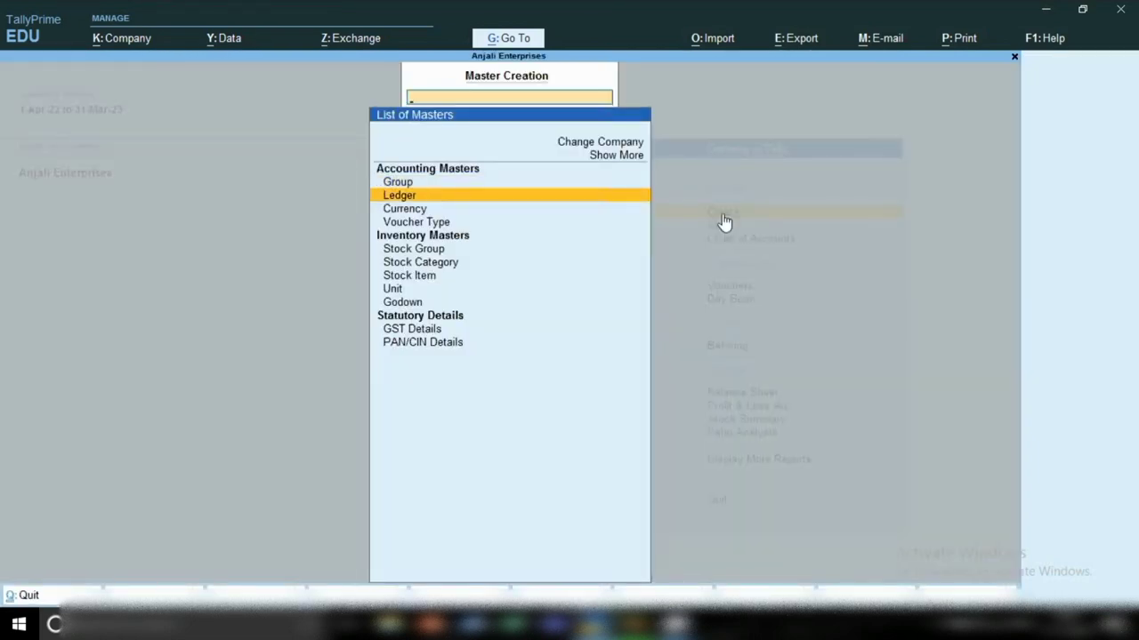
{"action": "key", "text": "Return"}
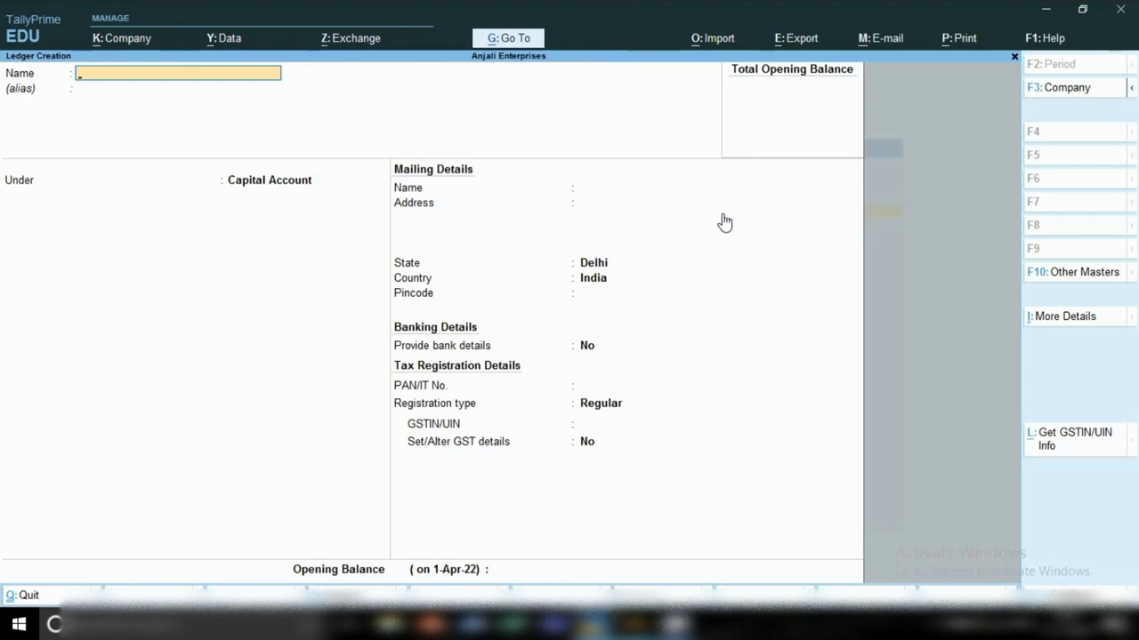
{"action": "type", "text": "Suman - Partner"}
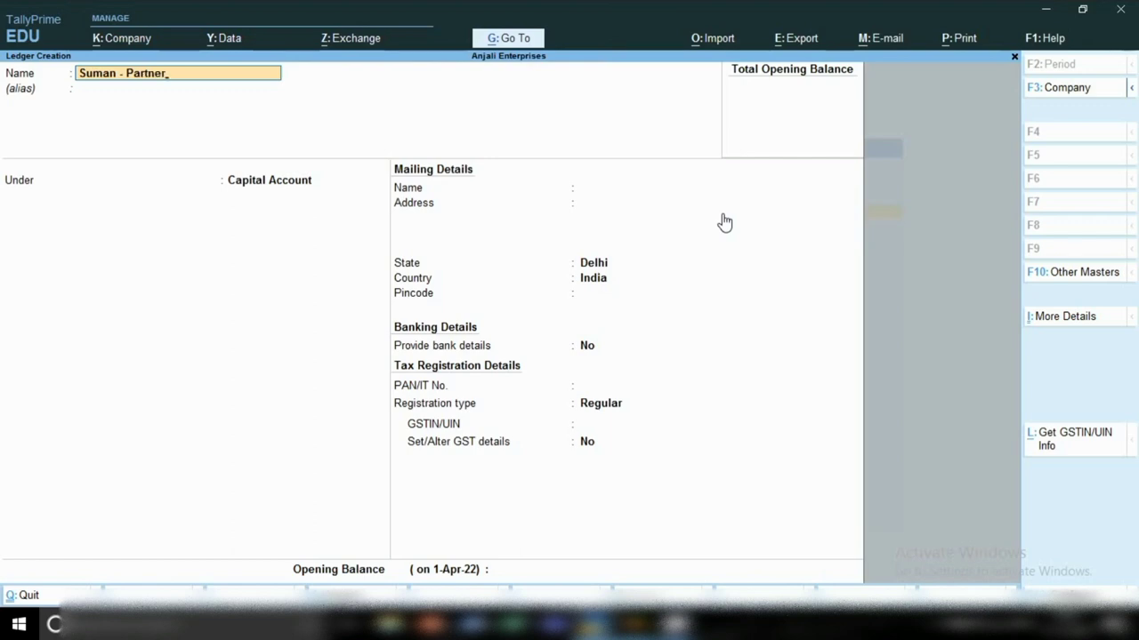
{"action": "key", "text": "Return"}
{"action": "key", "text": "Return"}
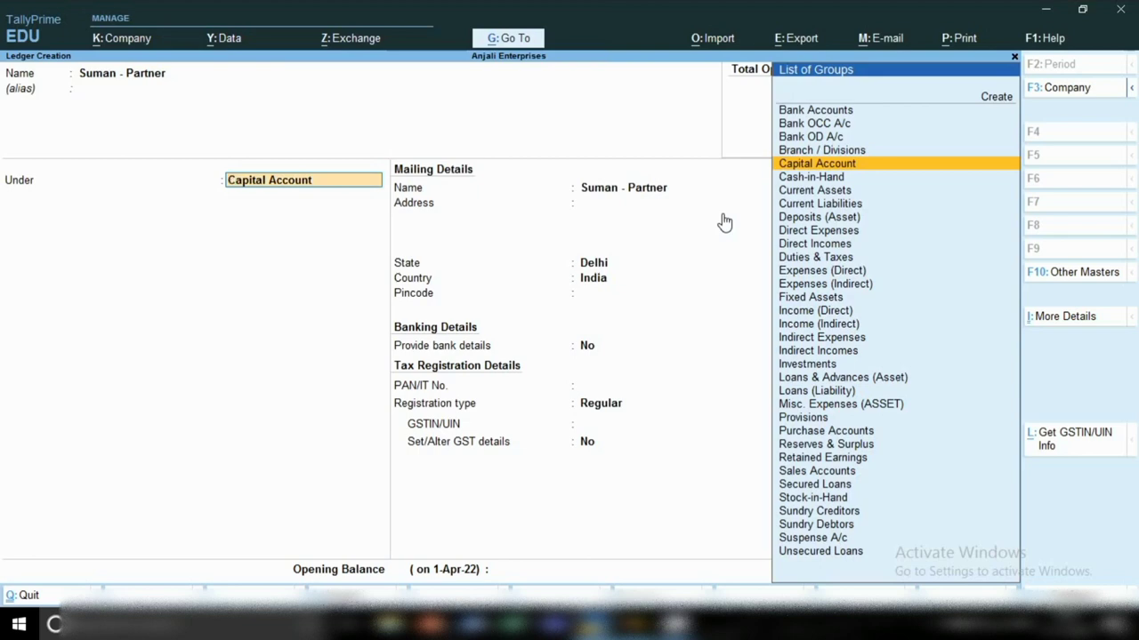
{"action": "key", "text": "Return"}
{"action": "key", "text": "Return"}
{"action": "key", "text": "Return"}
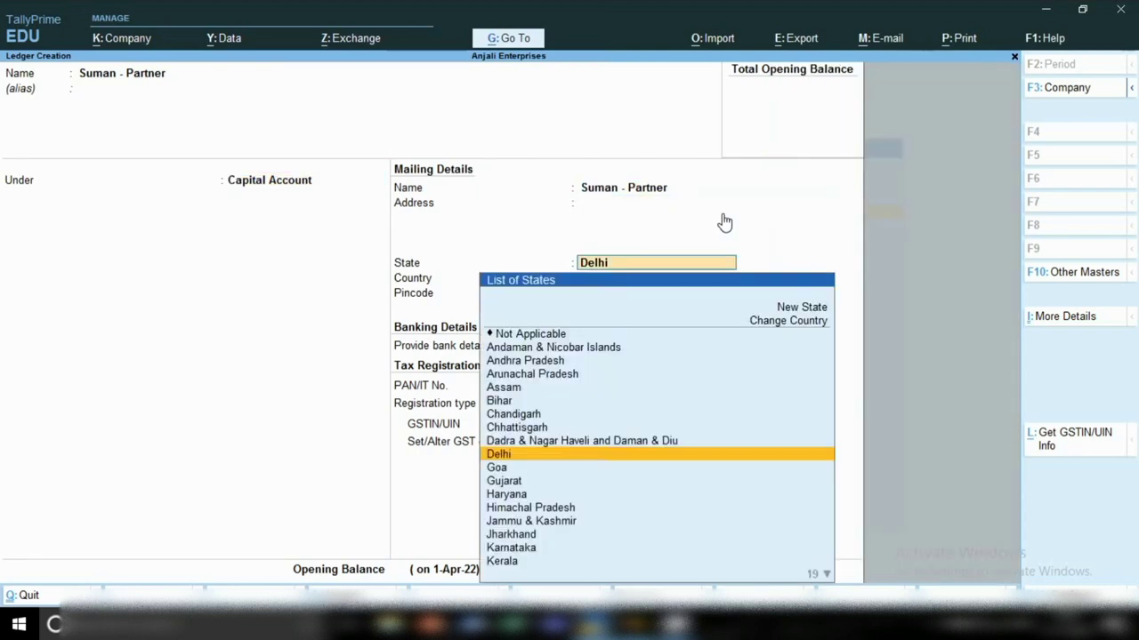
{"action": "key", "text": "Return"}
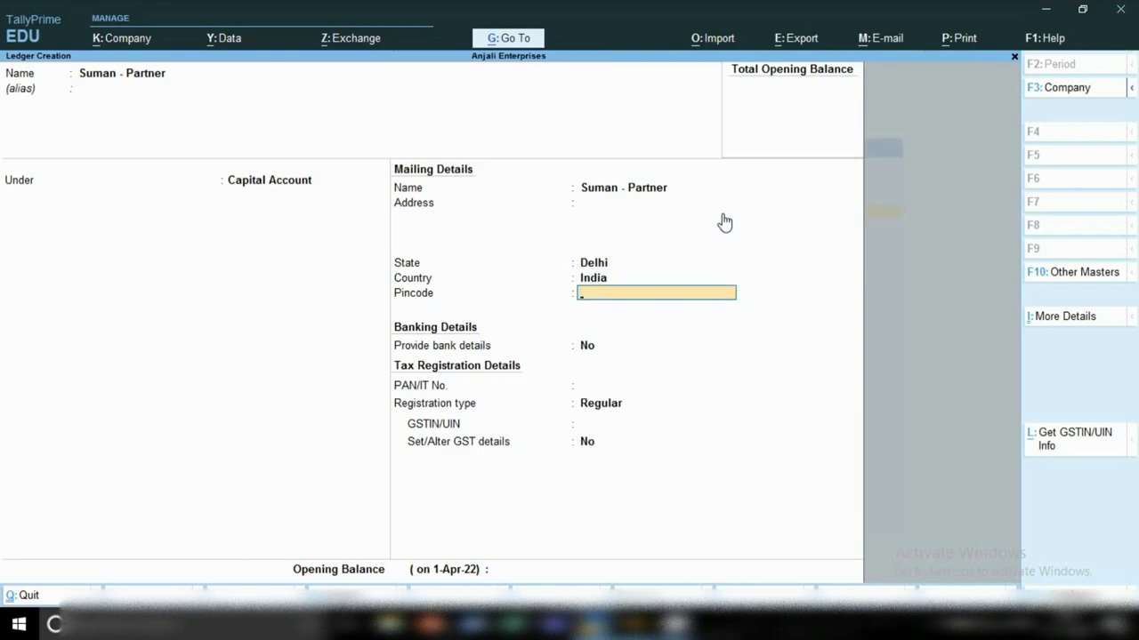
{"action": "key", "text": "ctrl"}
{"action": "key", "text": "ctrl+a"}
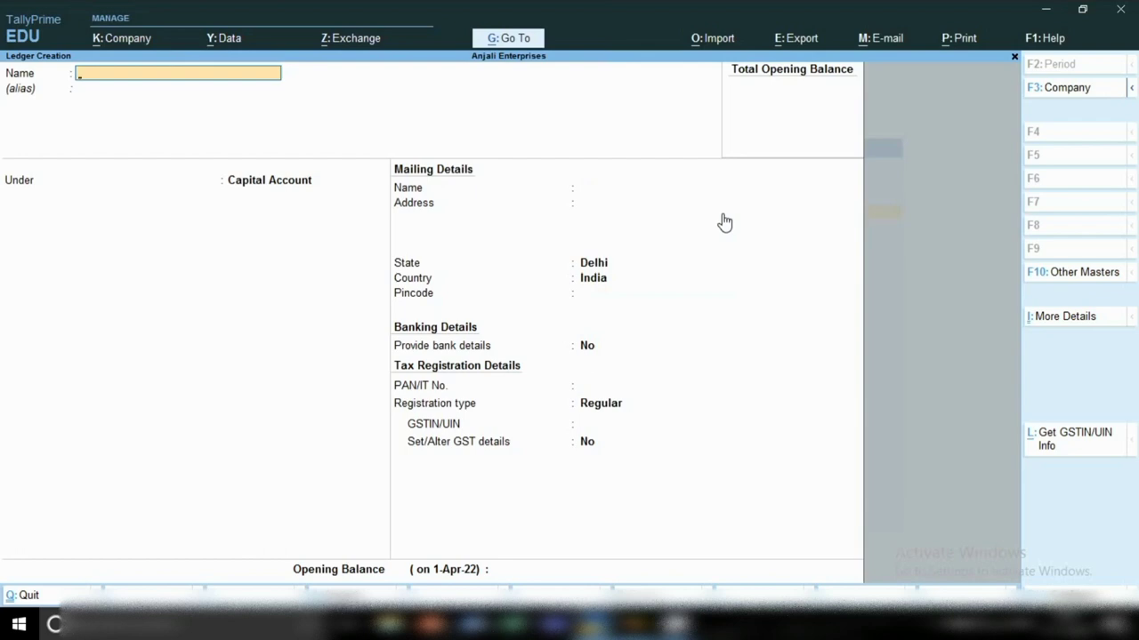
Step: Create the ledger 'Aditya- Partner' under Capital Account
{"action": "type", "text": "Aditya- Partner"}
{"action": "key", "text": "Return"}
{"action": "key", "text": "Return"}
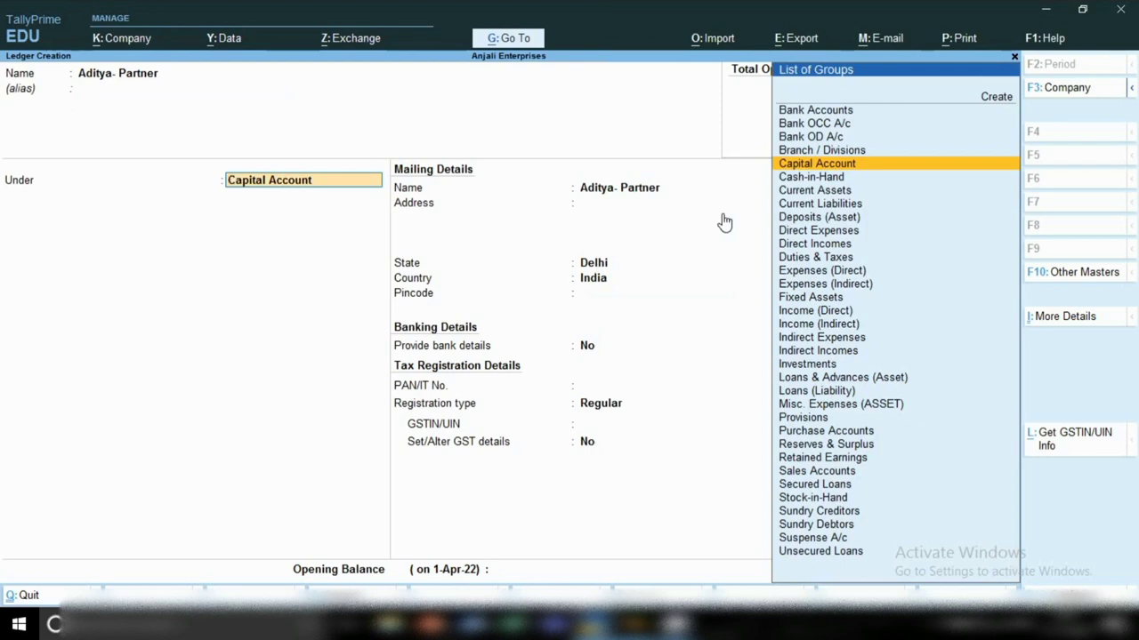
{"action": "key", "text": "Return"}
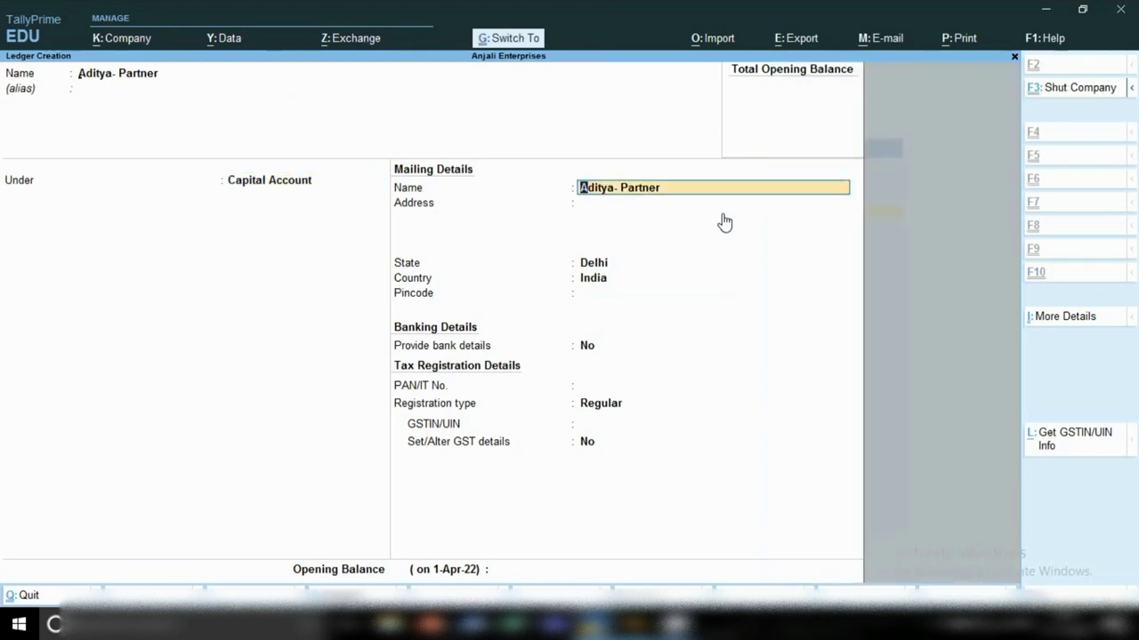
{"action": "key", "text": "ctrl+a"}
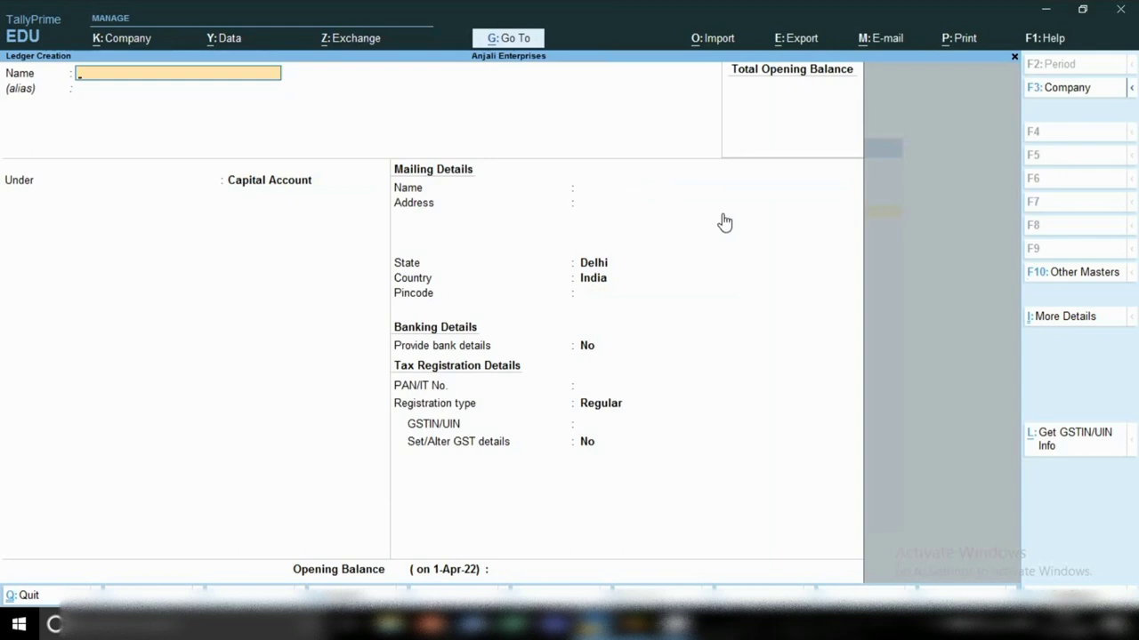
Step: Create the ledger 'Shiv - Partner' under Capital Account
{"action": "type", "text": "Shiv - Partner"}
{"action": "key", "text": "Return"}
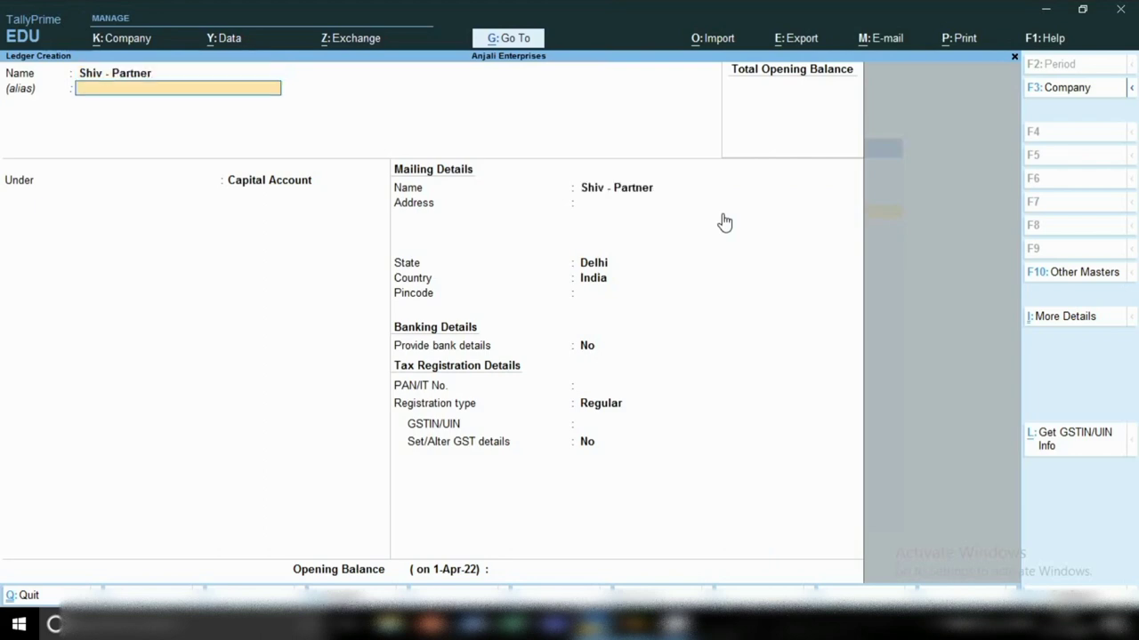
{"action": "key", "text": "Return"}
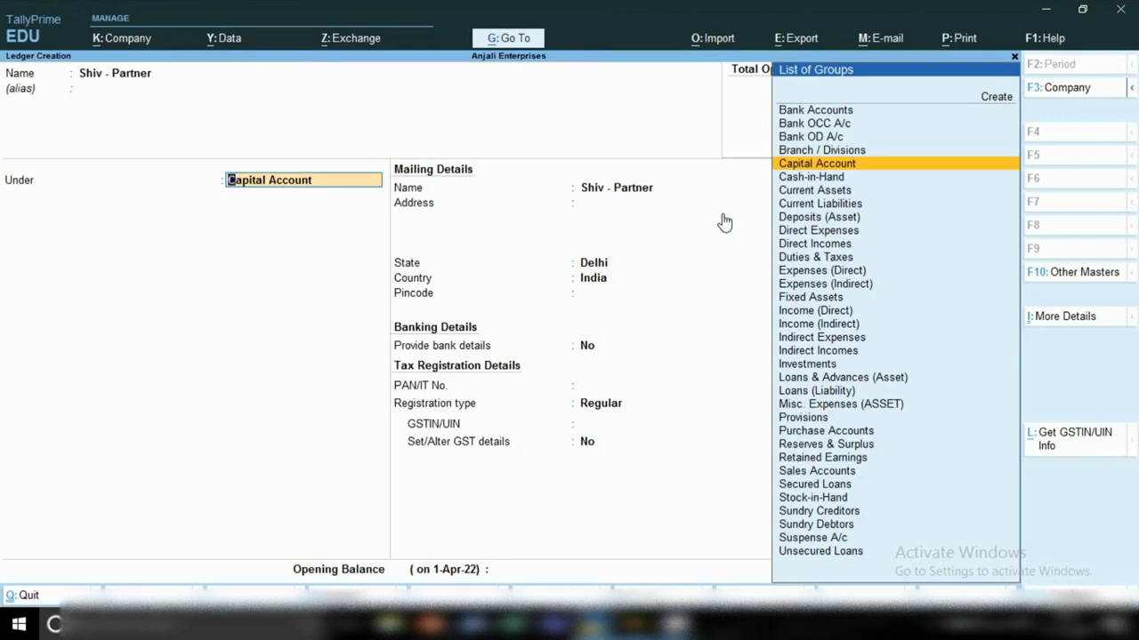
{"action": "key", "text": "Return"}
{"action": "key", "text": "ctrl"}
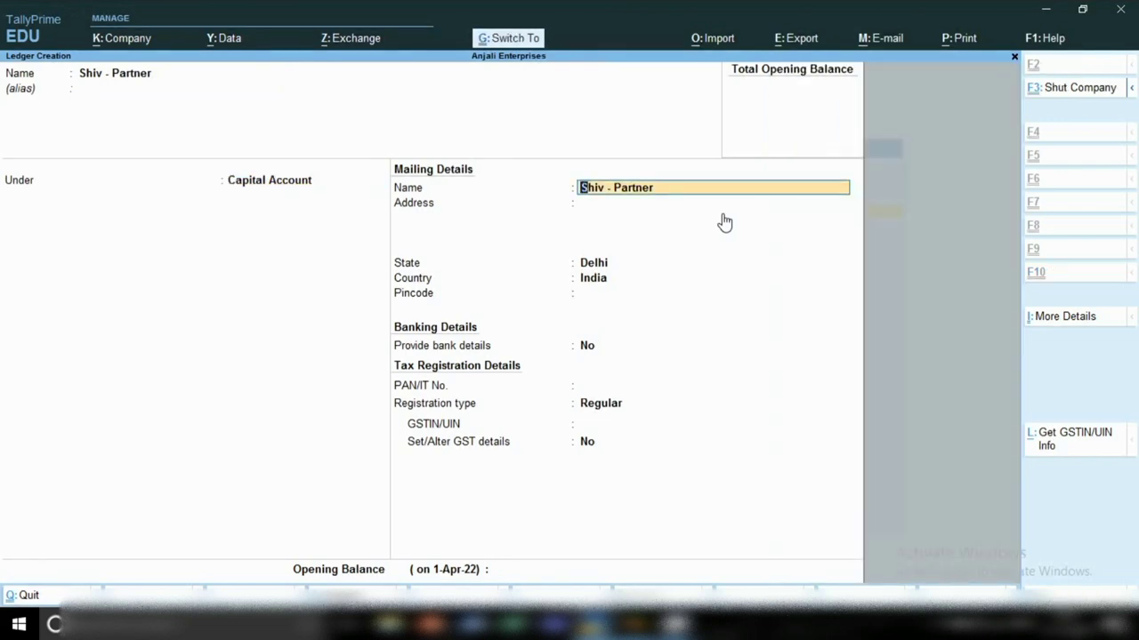
{"action": "key", "text": "ctrl+a"}
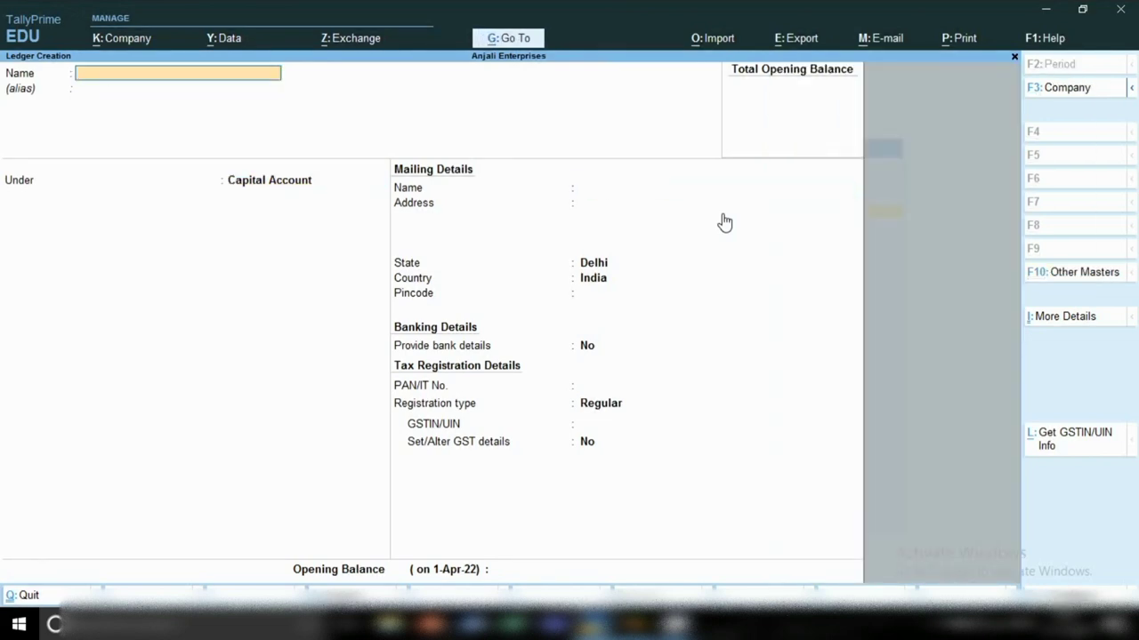
Step: Create the ledger 'Anjali - Partner' under Capital Account, correcting a typo in the name
{"action": "type", "text": "Anjali - Partner"}
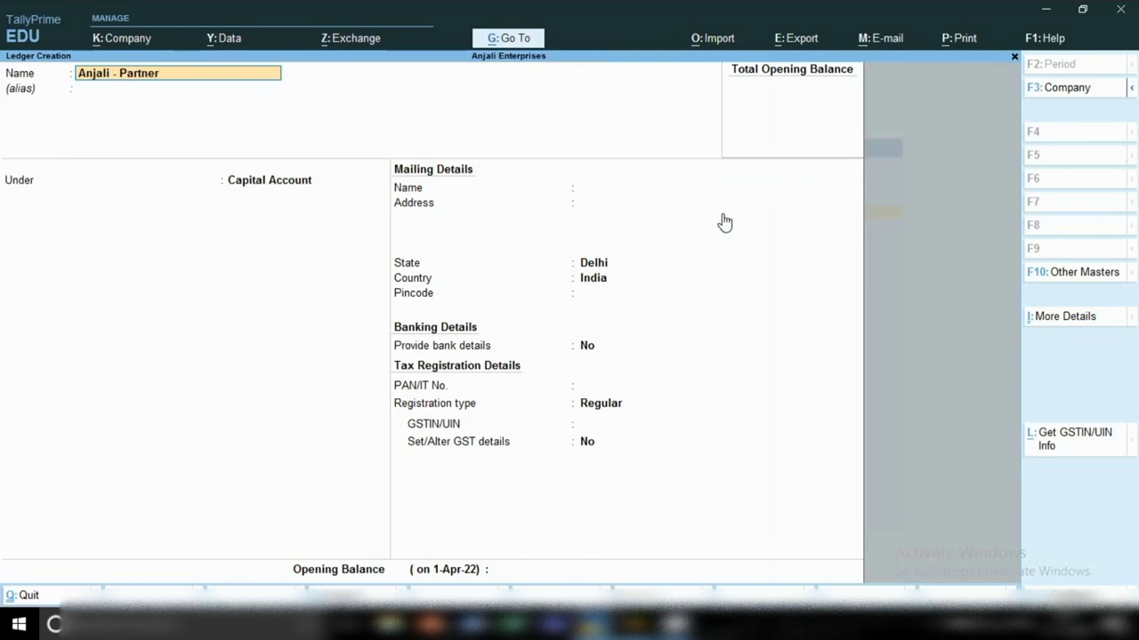
{"action": "key", "text": "Return"}
{"action": "key", "text": "Return"}
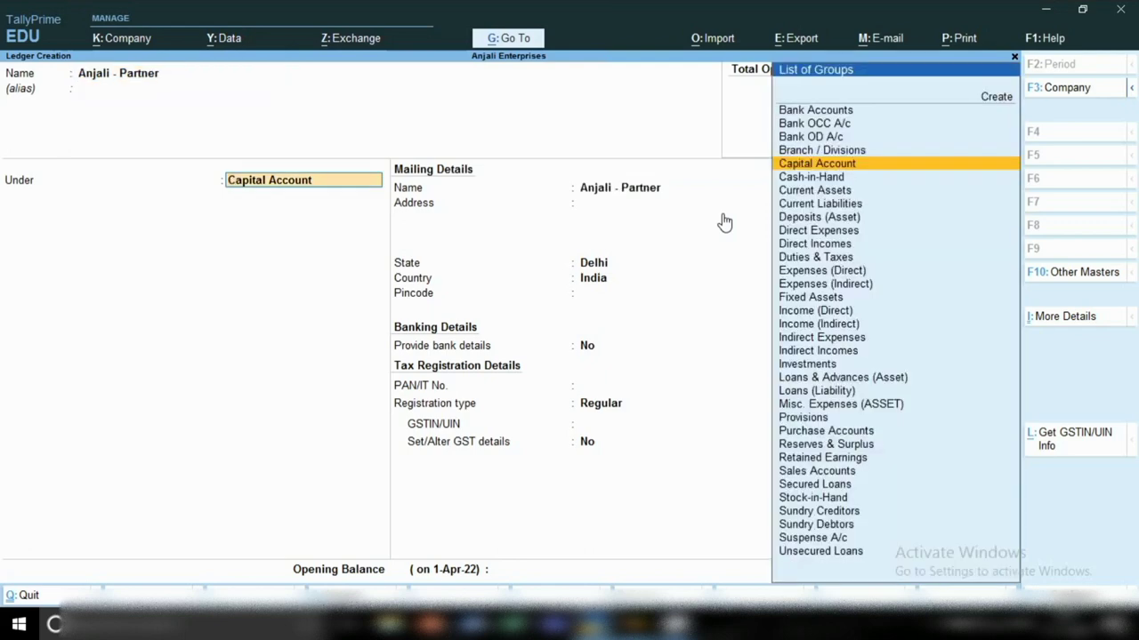
{"action": "key", "text": "Return"}
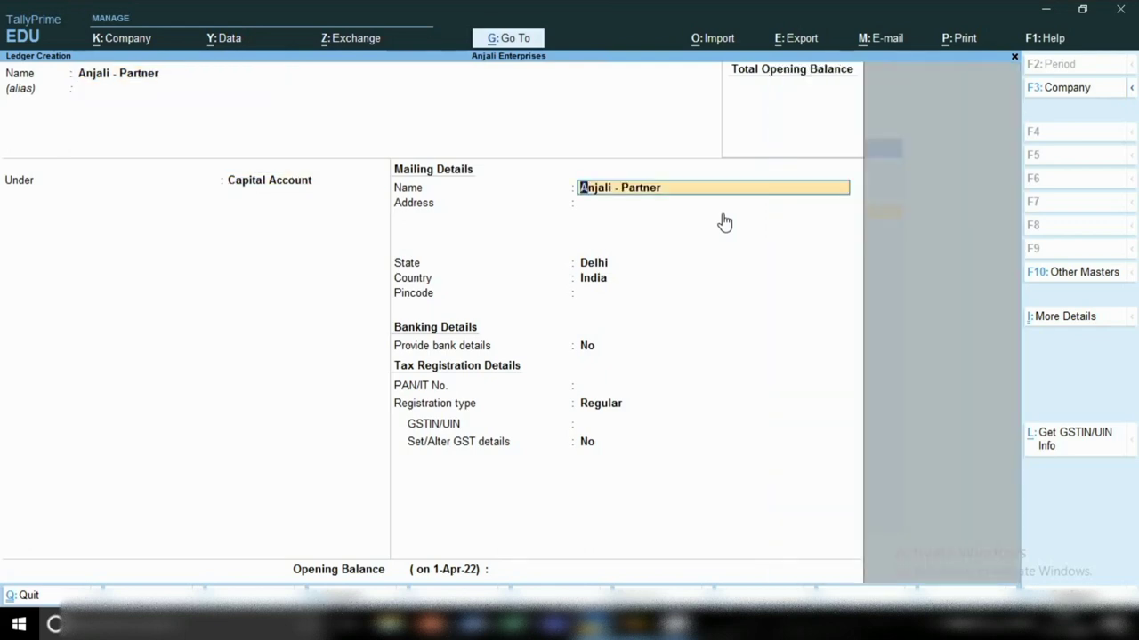
{"action": "key", "text": "ctrl+a"}
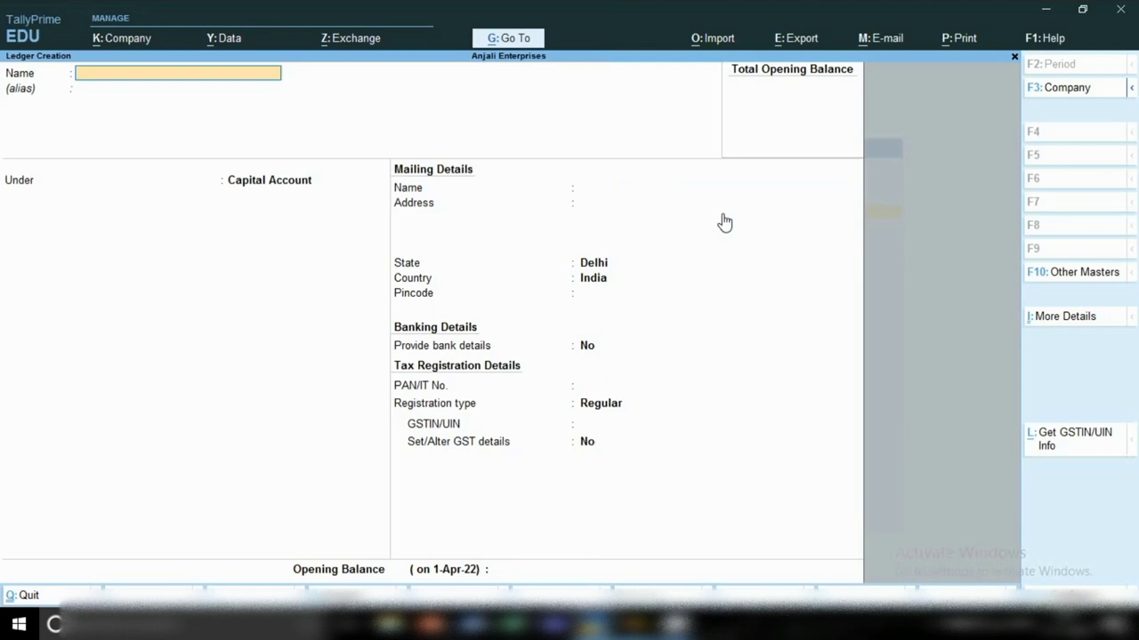
Step: Discard the blank ledger form and close the Master Creation list
{"action": "key", "text": "Escape"}
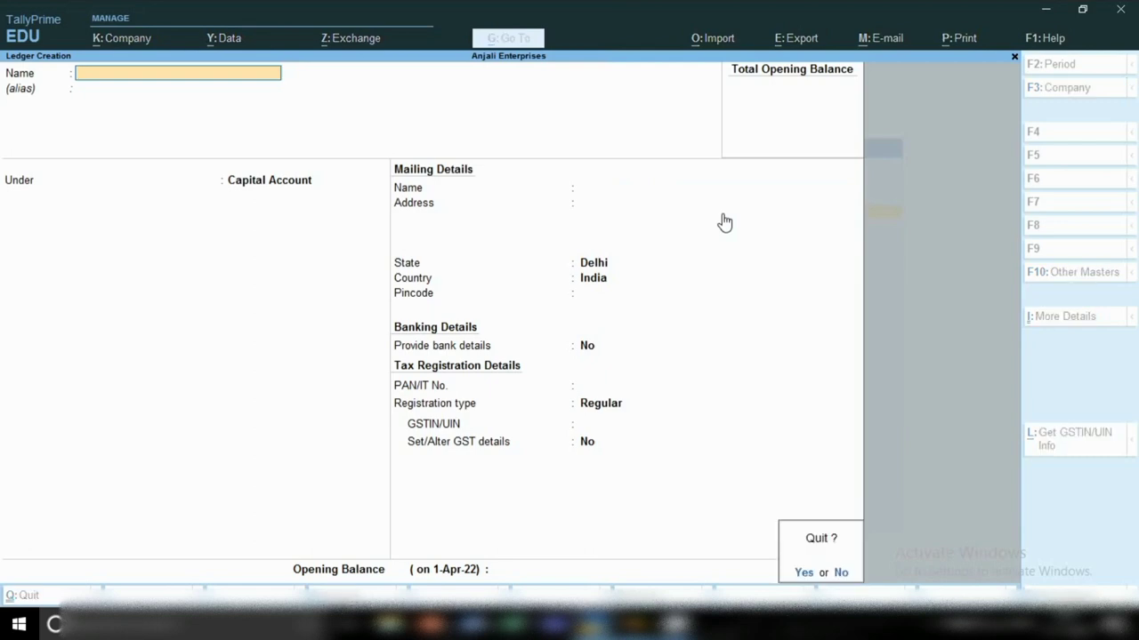
{"action": "key", "text": "y"}
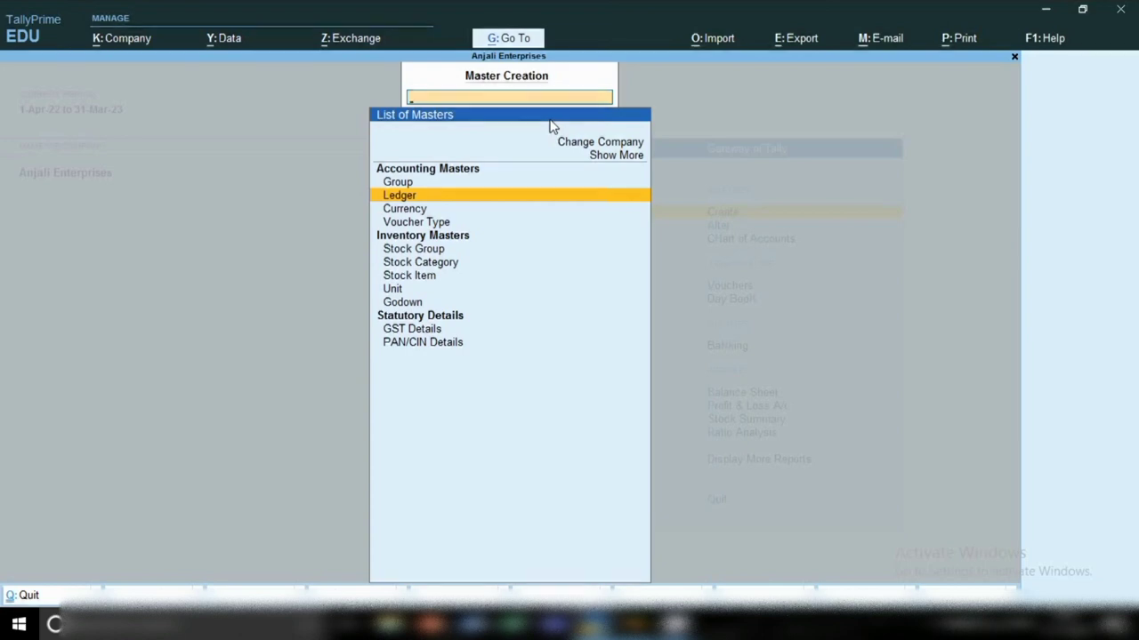
{"action": "key", "text": "Escape"}
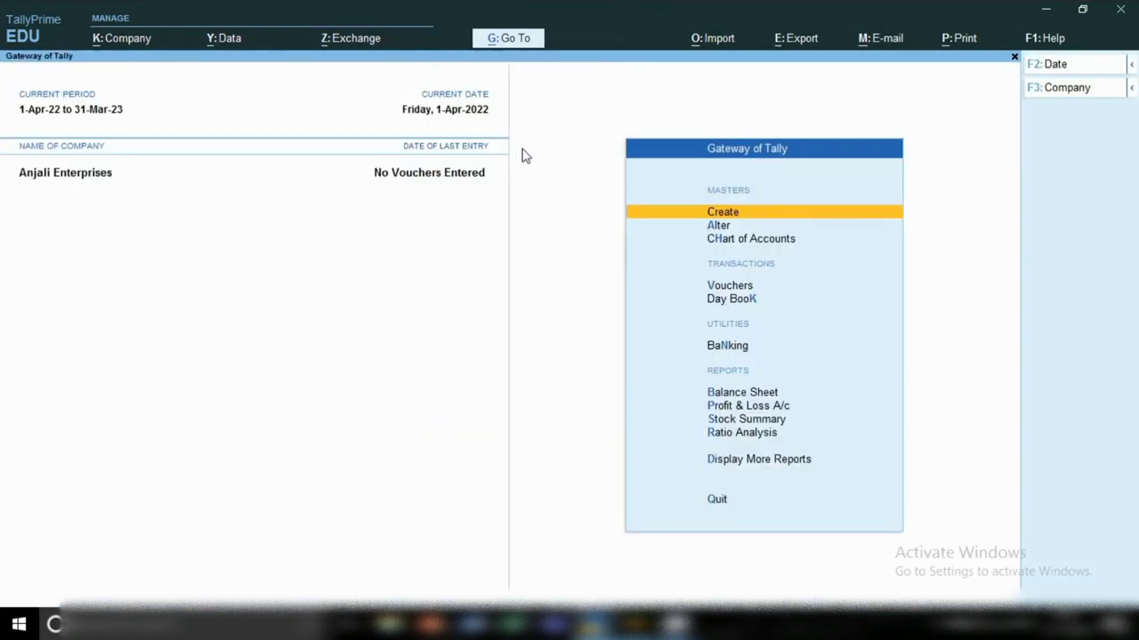
Step: Review Capital Account in the Balance Sheet, then open the Master Alteration list
{"action": "key", "text": "b"}
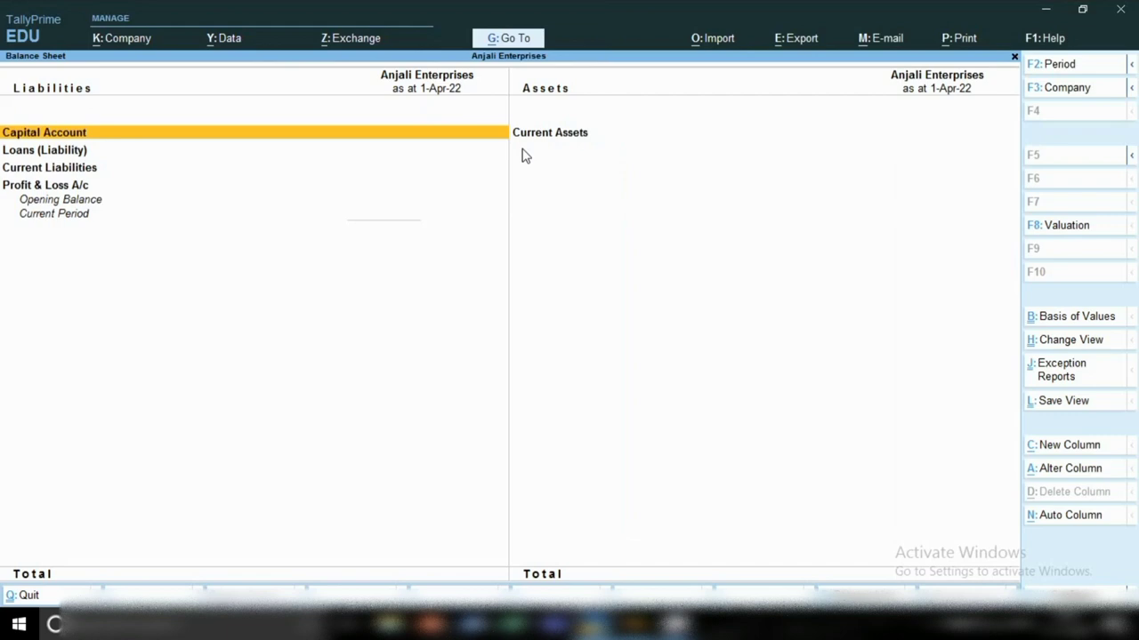
{"action": "key", "text": "Return"}
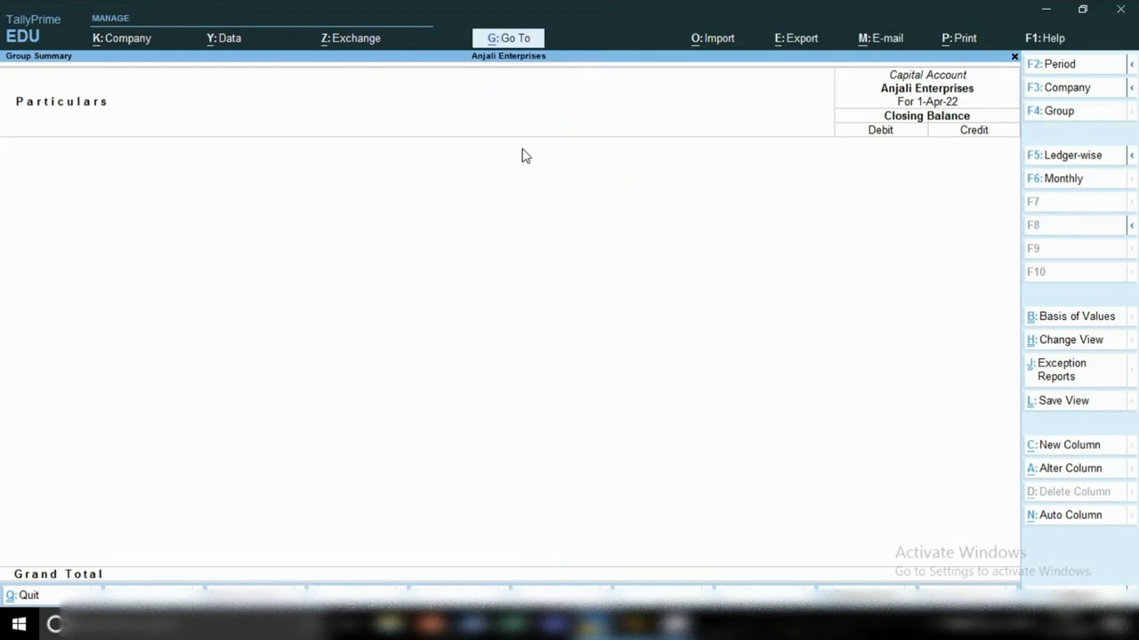
{"action": "key", "text": "Escape"}
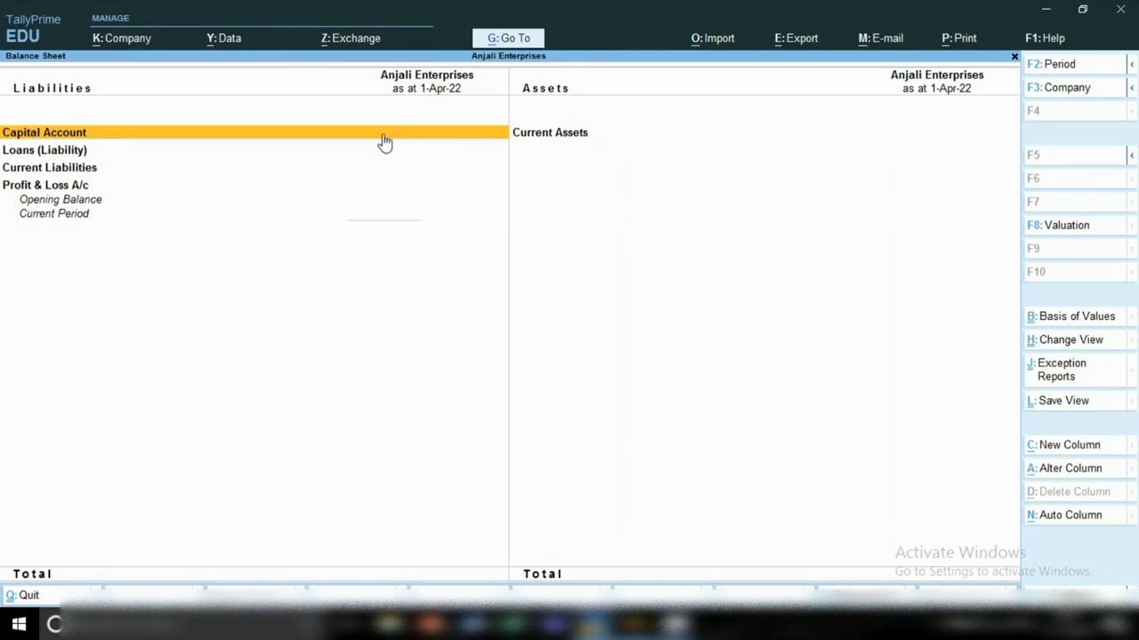
{"action": "key", "text": "Escape"}
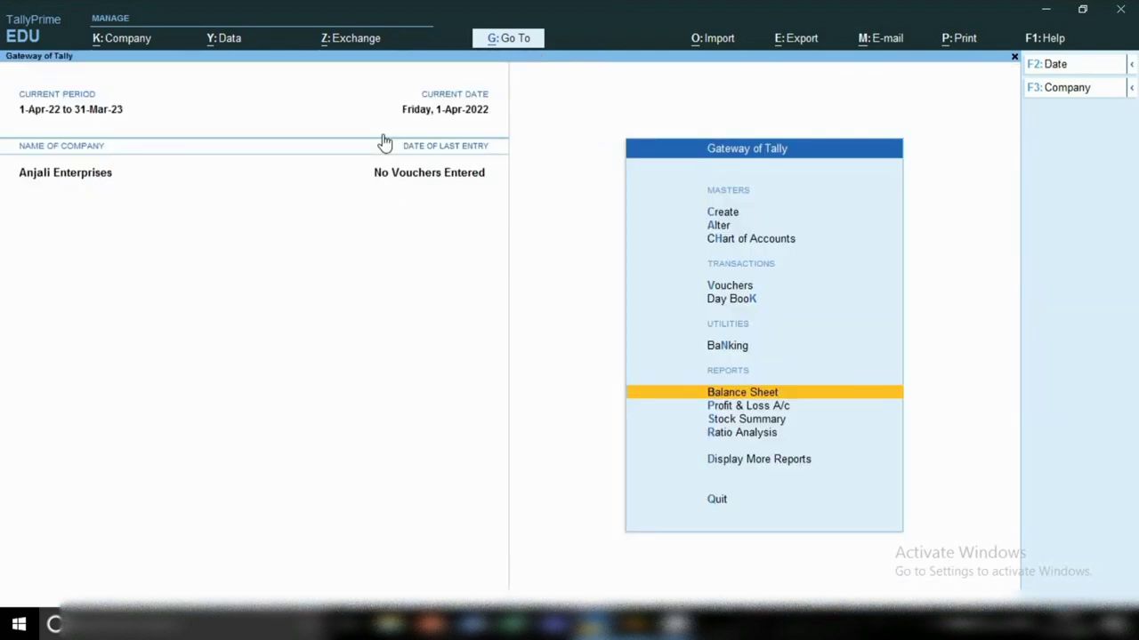
{"action": "key", "text": "Up"}
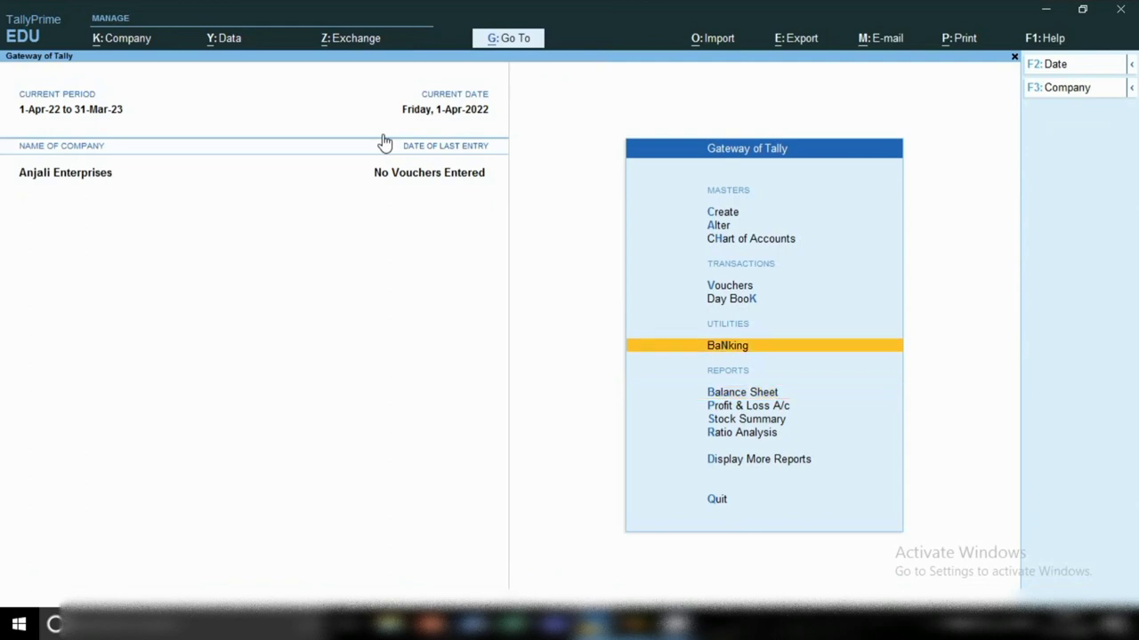
{"action": "key", "text": "a"}
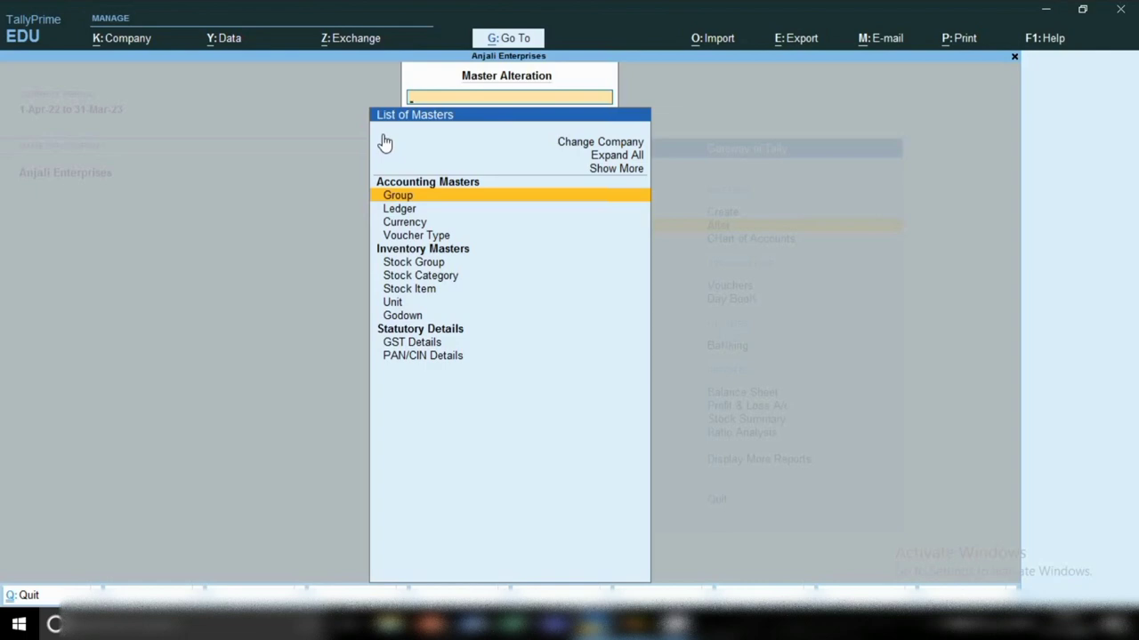
Step: Reopen Master Alteration and choose Ledger to show the List of Ledgers
{"action": "key", "text": "Escape"}
{"action": "key", "text": "Return"}
{"action": "key", "text": "Down"}
{"action": "key", "text": "Return"}
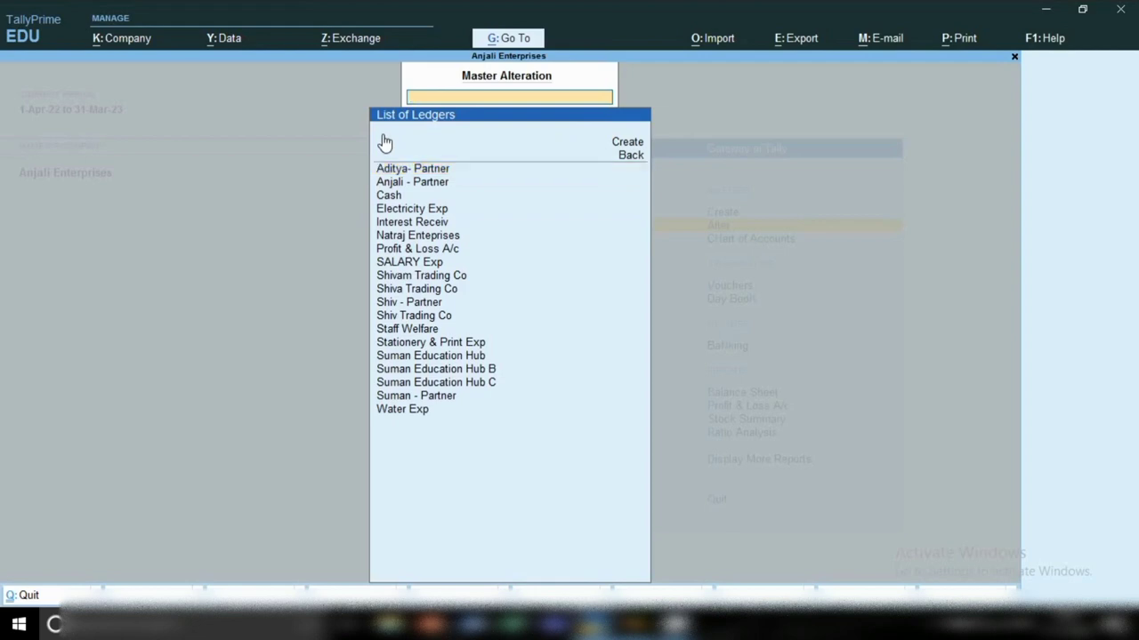
Step: Scroll the ledger list past Anjali - Partner, Shiv - Partner and Shiv Trading Co
{"action": "key", "text": "Down"}
{"action": "key", "text": "Down"}
{"action": "key", "text": "Down"}
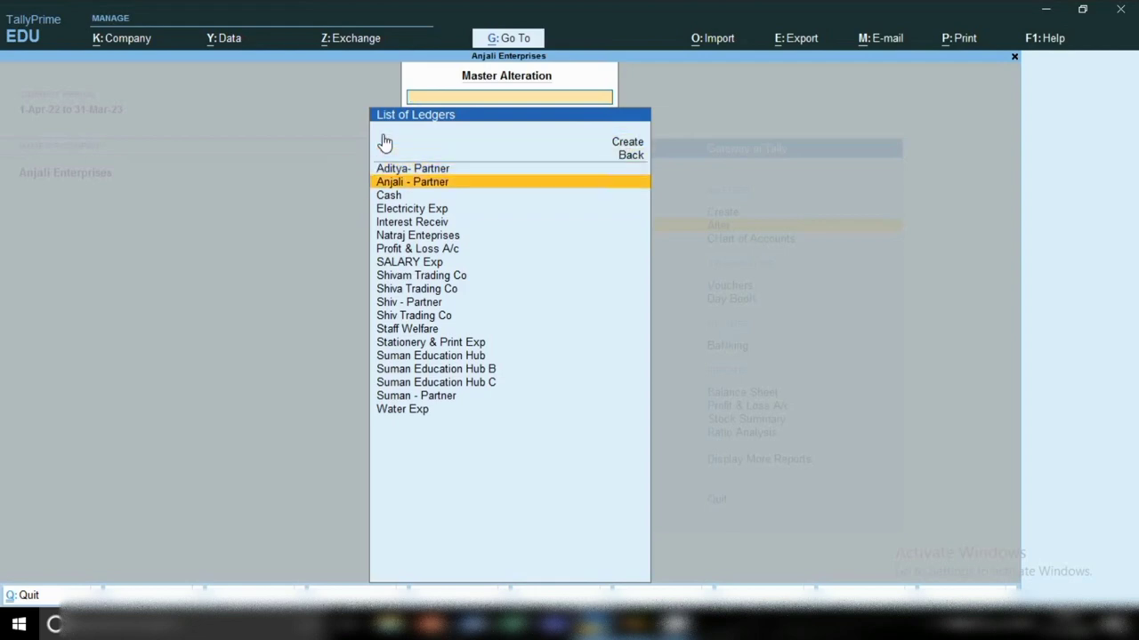
{"action": "key", "text": "Down"}
{"action": "key", "text": "Down"}
{"action": "key", "text": "Down"}
{"action": "key", "text": "Down"}
{"action": "key", "text": "Down"}
{"action": "key", "text": "Down"}
{"action": "key", "text": "Down"}
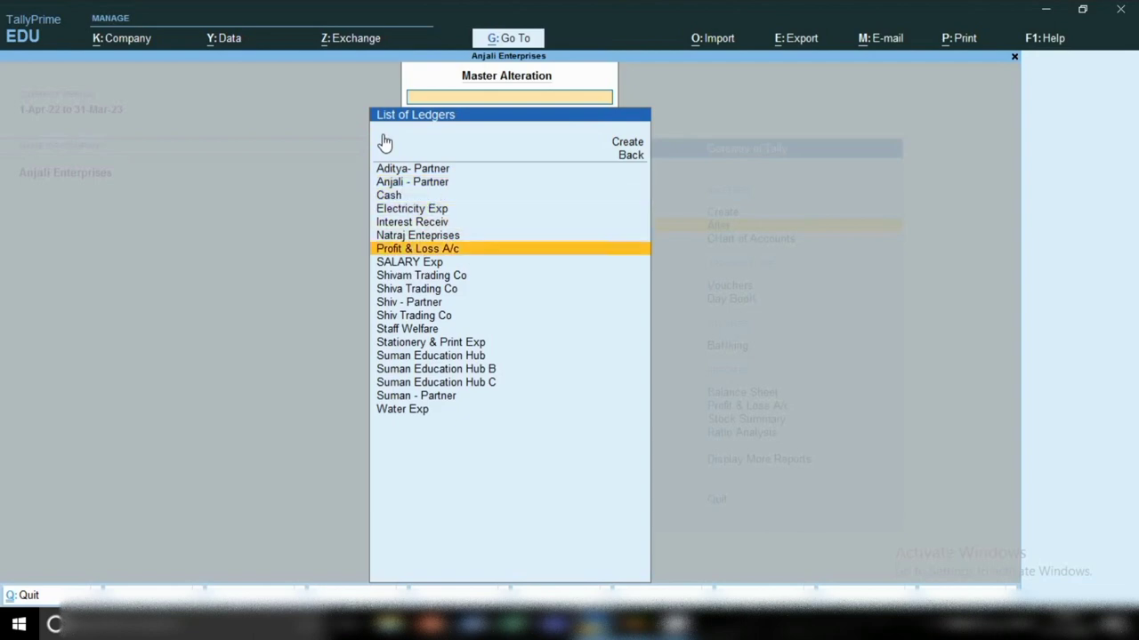
{"action": "key", "text": "Down"}
{"action": "key", "text": "Down"}
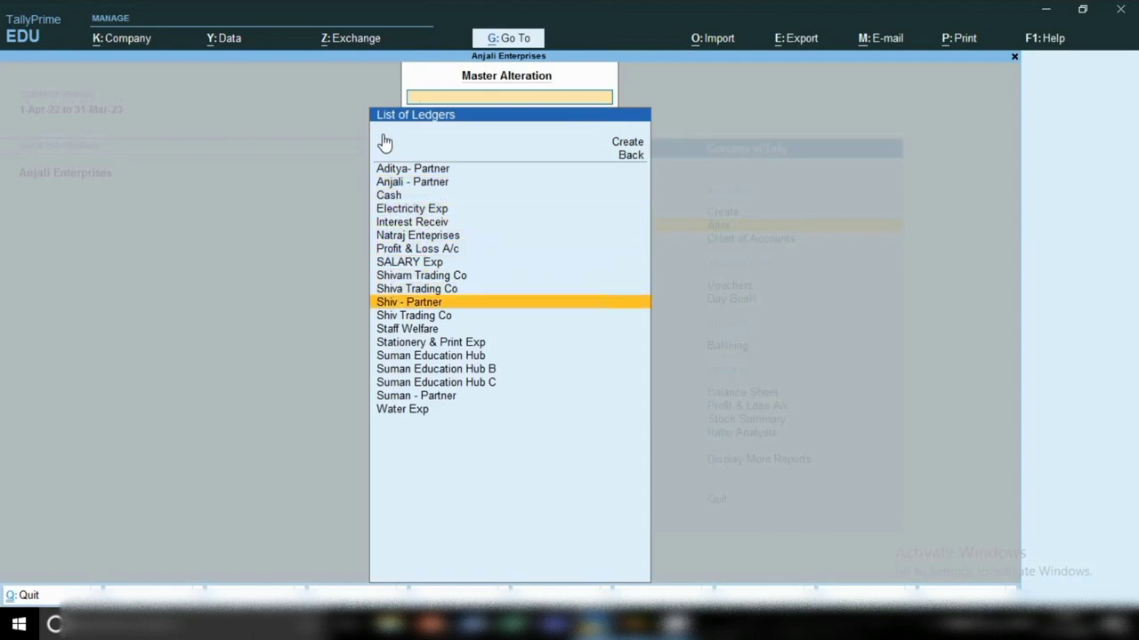
{"action": "key", "text": "Down"}
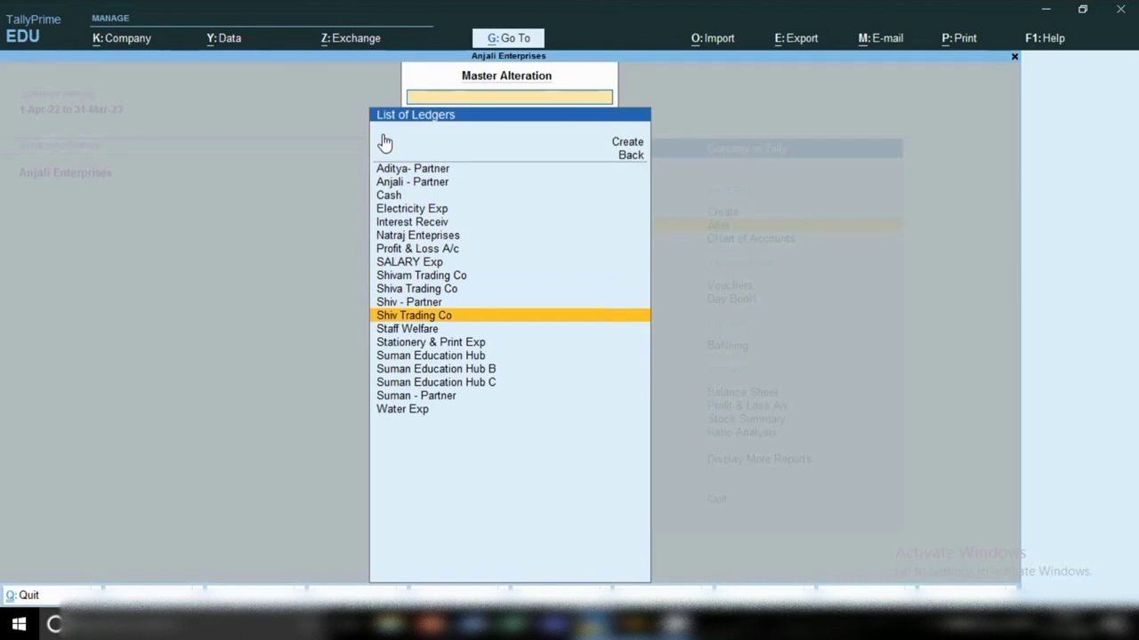
{"action": "key", "text": "Up"}
{"action": "key", "text": "Down"}
{"action": "key", "text": "Down"}
{"action": "key", "text": "Down"}
{"action": "key", "text": "Down"}
{"action": "key", "text": "Down"}
{"action": "key", "text": "Down"}
{"action": "key", "text": "Down"}
{"action": "key", "text": "Down"}
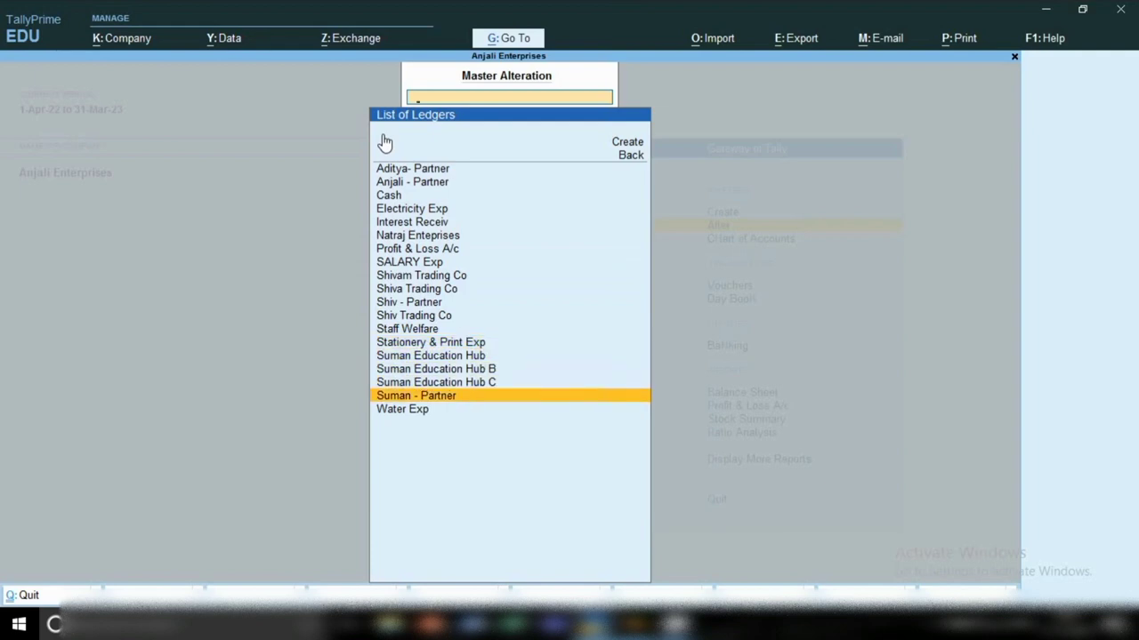